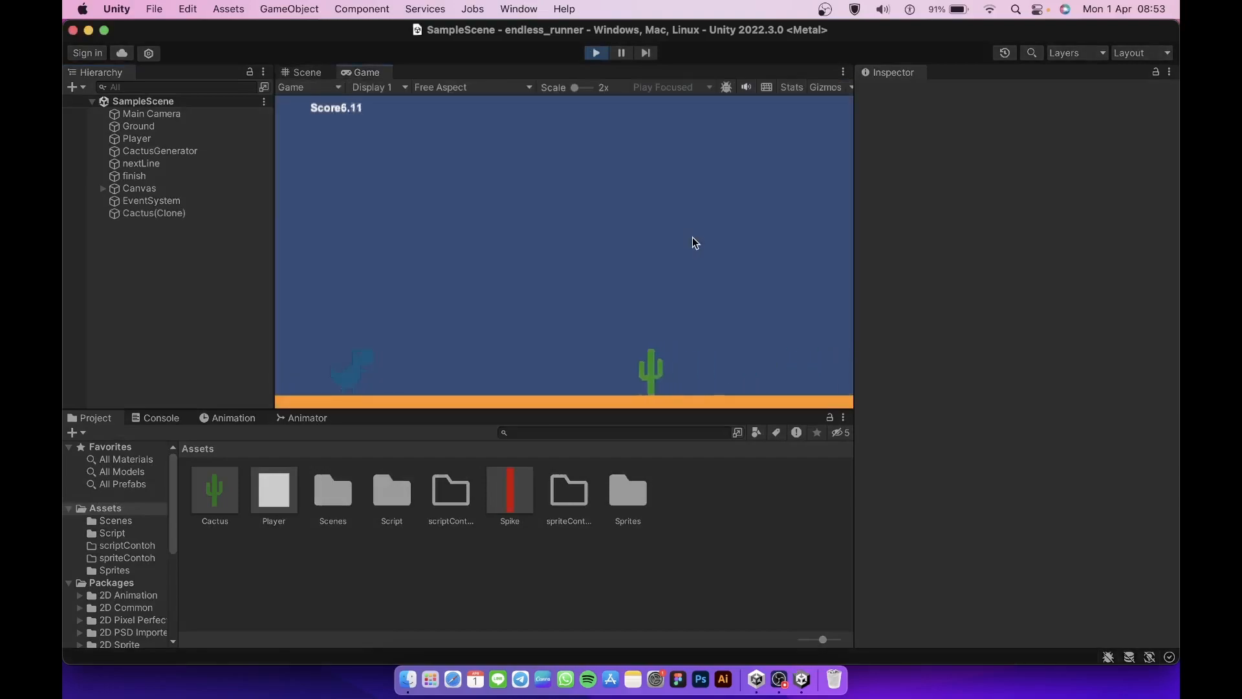
# Play-test the finished endless runner by jumping over the cactus until game over, and stop play mode
pyautogui.press('space')
pyautogui.press('space')
pyautogui.press('space')
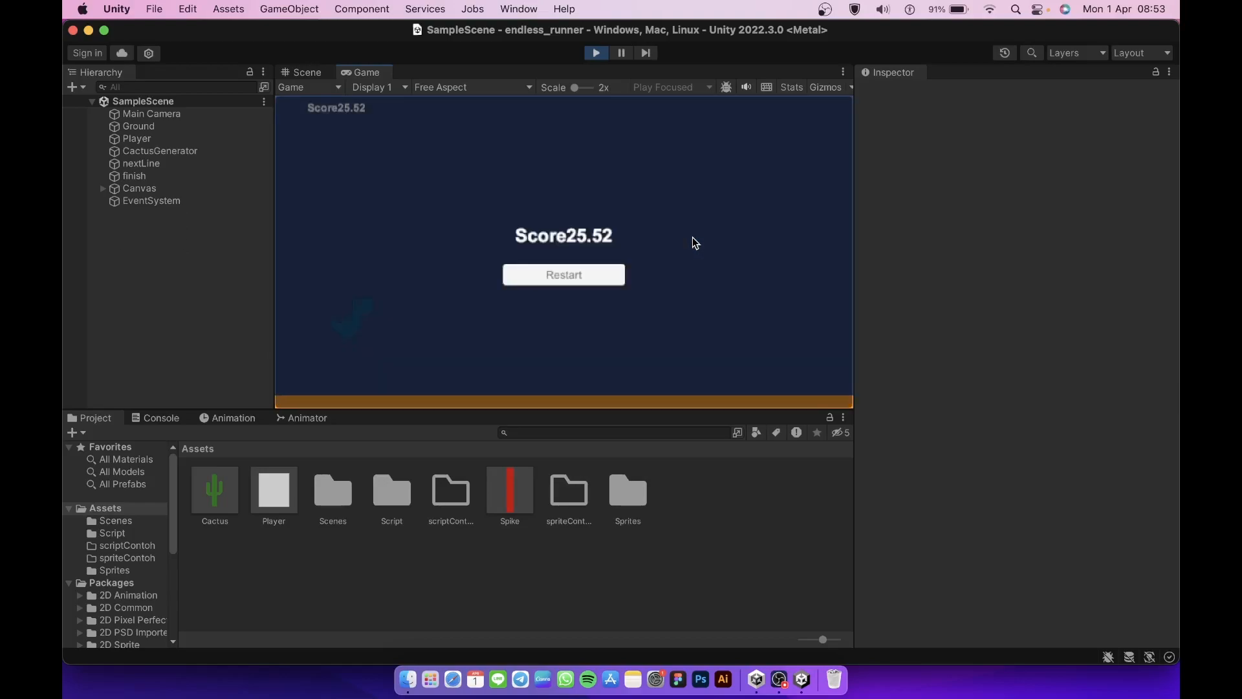
pyautogui.click(596, 53)
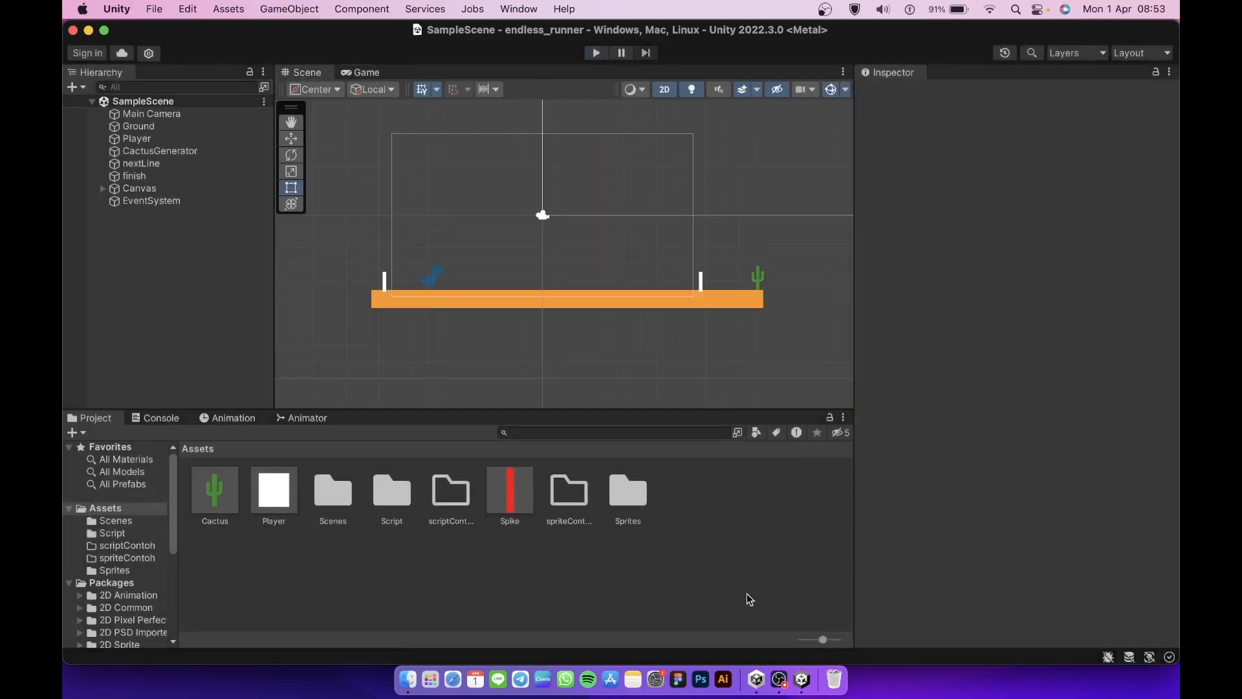
# Switch to Unity Hub, dismiss the satisfaction survey and close the endless_runner project's editor window
pyautogui.click(760, 684)
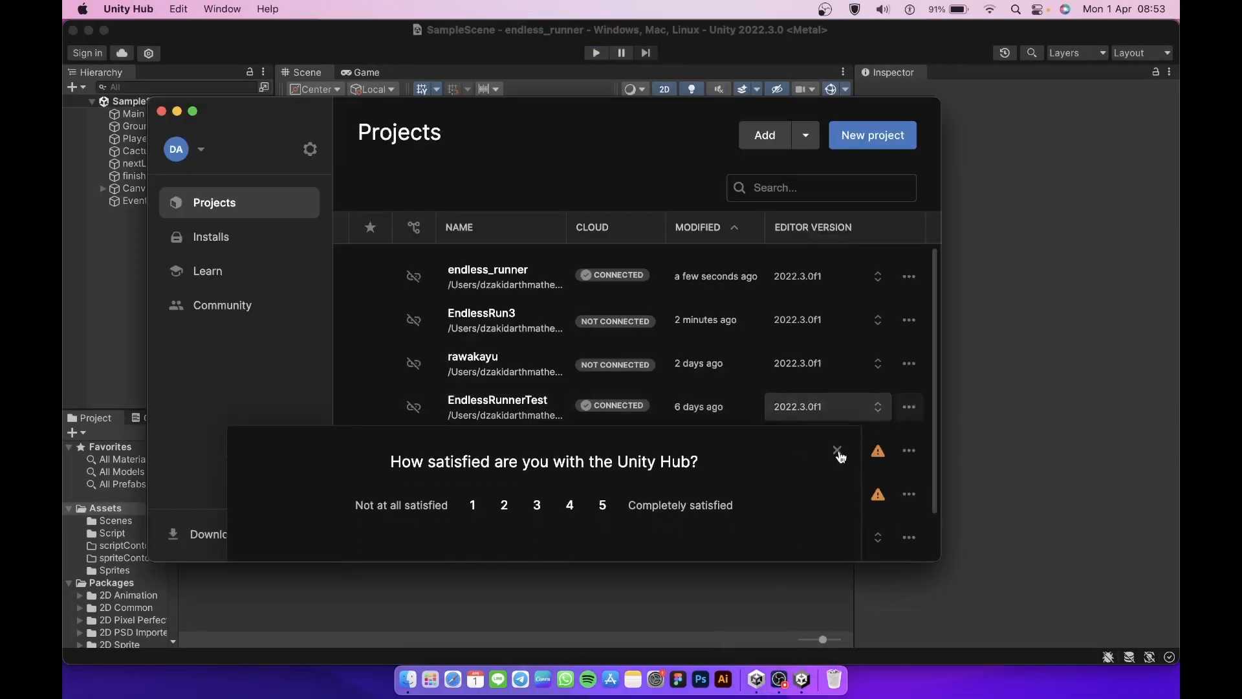
pyautogui.click(837, 451)
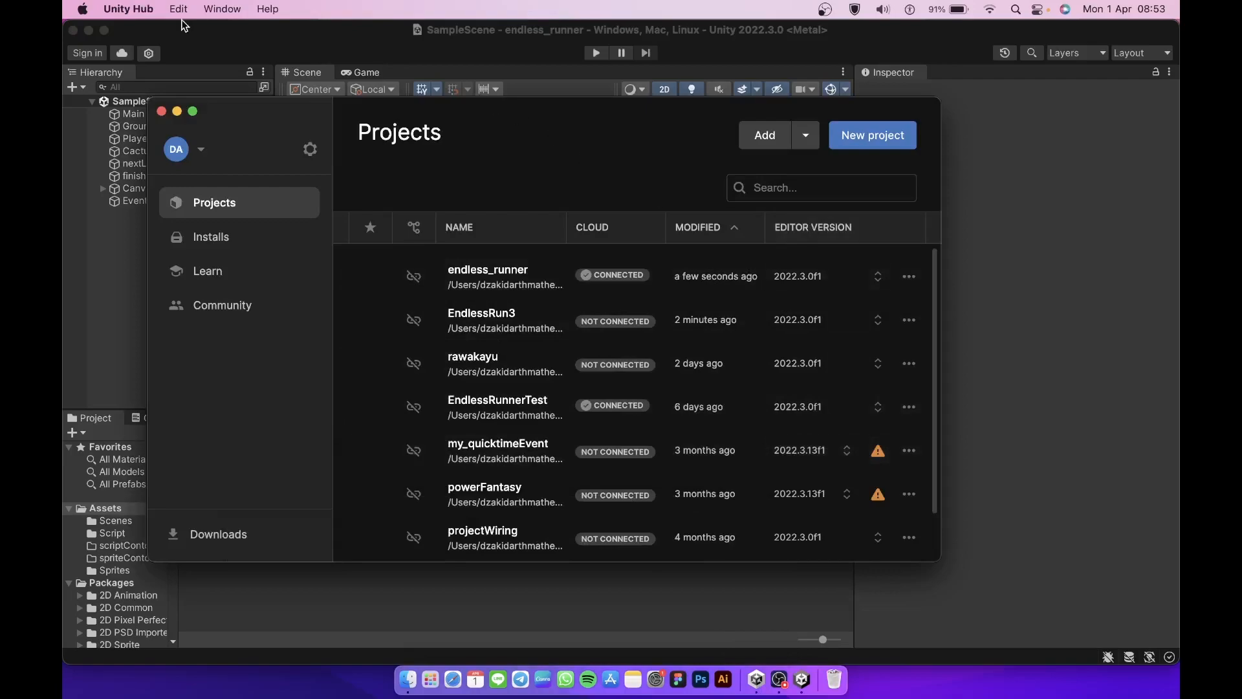
pyautogui.click(73, 30)
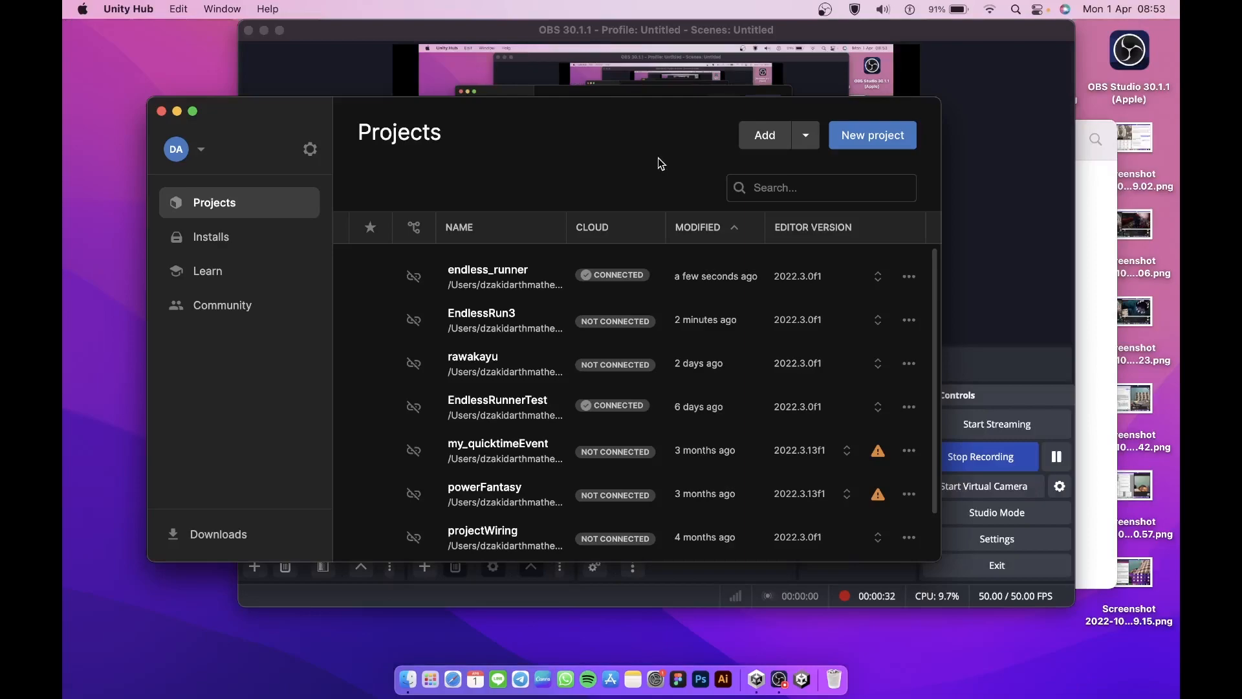
# Start a new project from the 2D Core template and name it endlessRecord
pyautogui.click(868, 144)
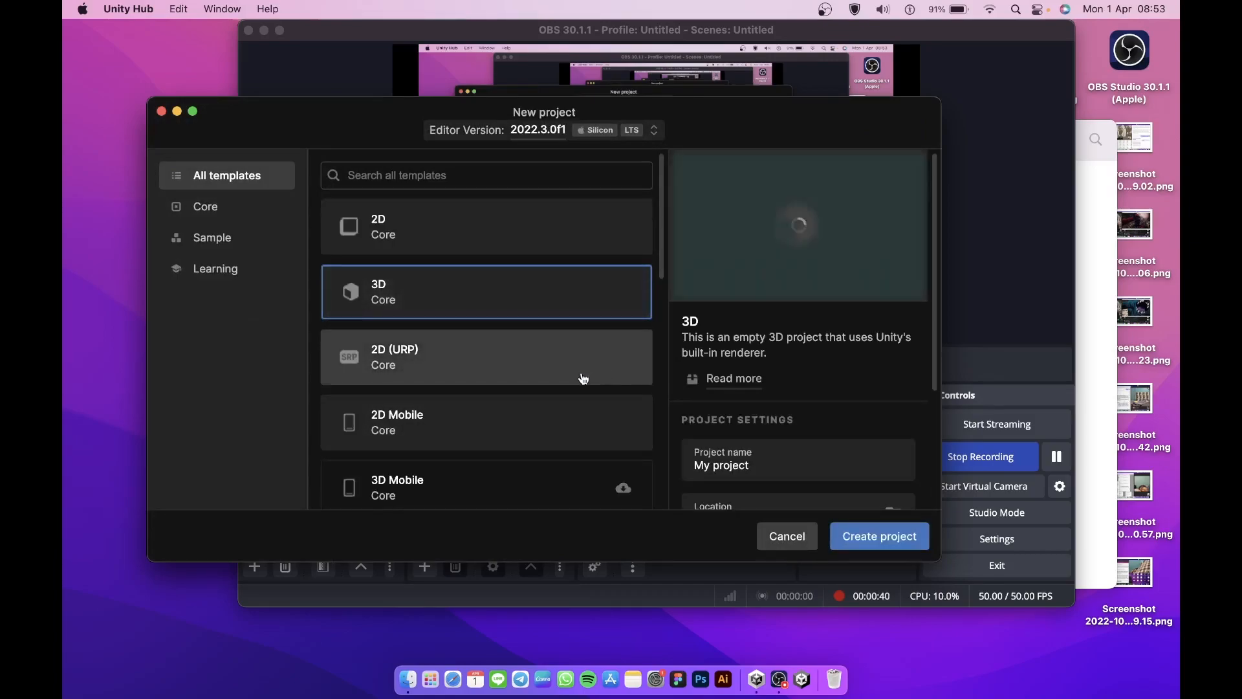
pyautogui.click(451, 233)
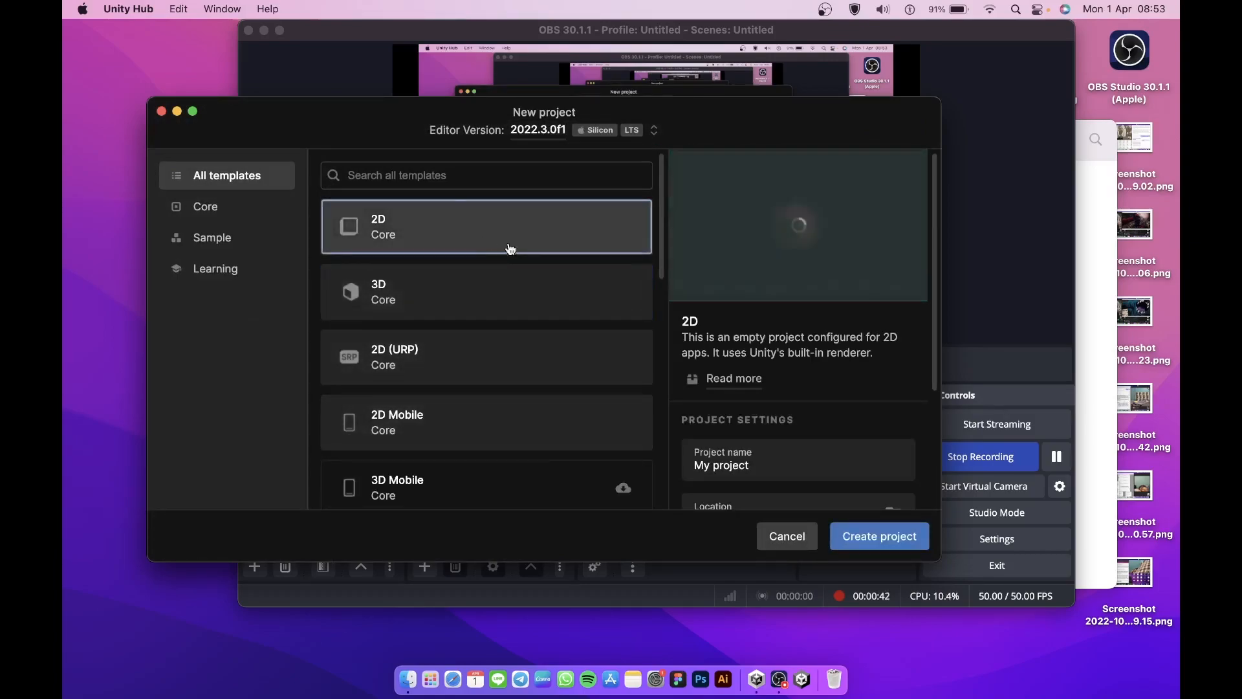
pyautogui.scroll(-2, 779, 424)
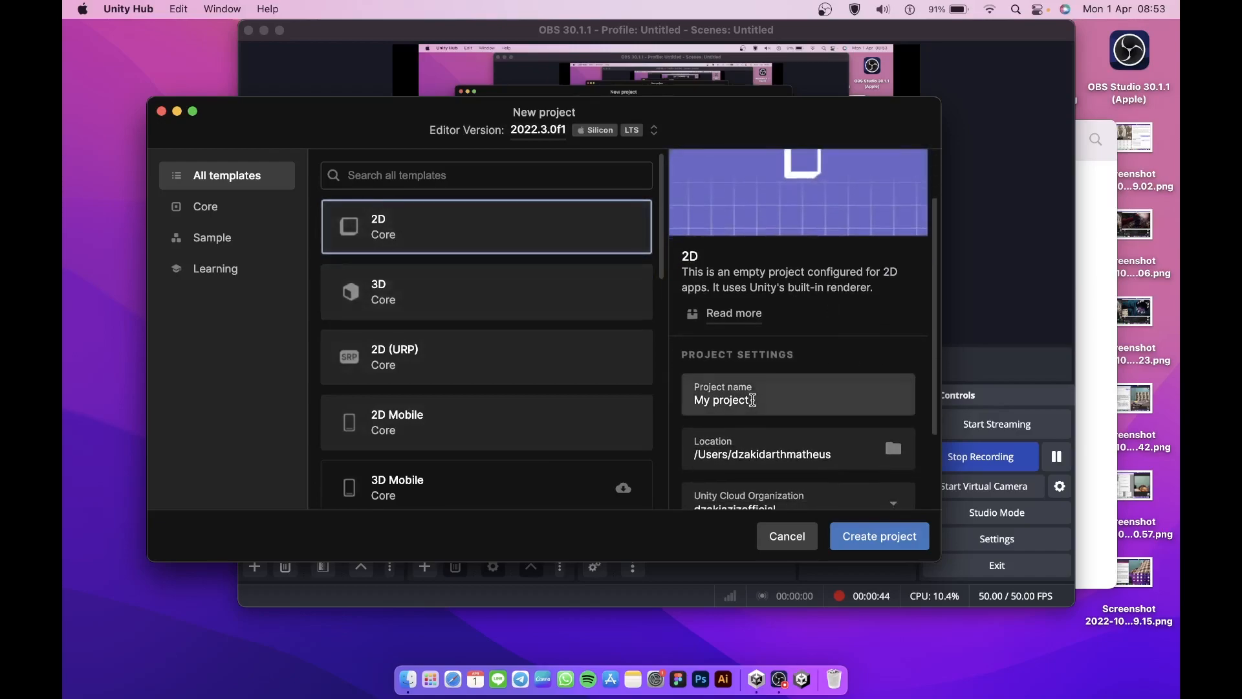
pyautogui.click(751, 400)
pyautogui.press('super+a')
pyautogui.write('end')
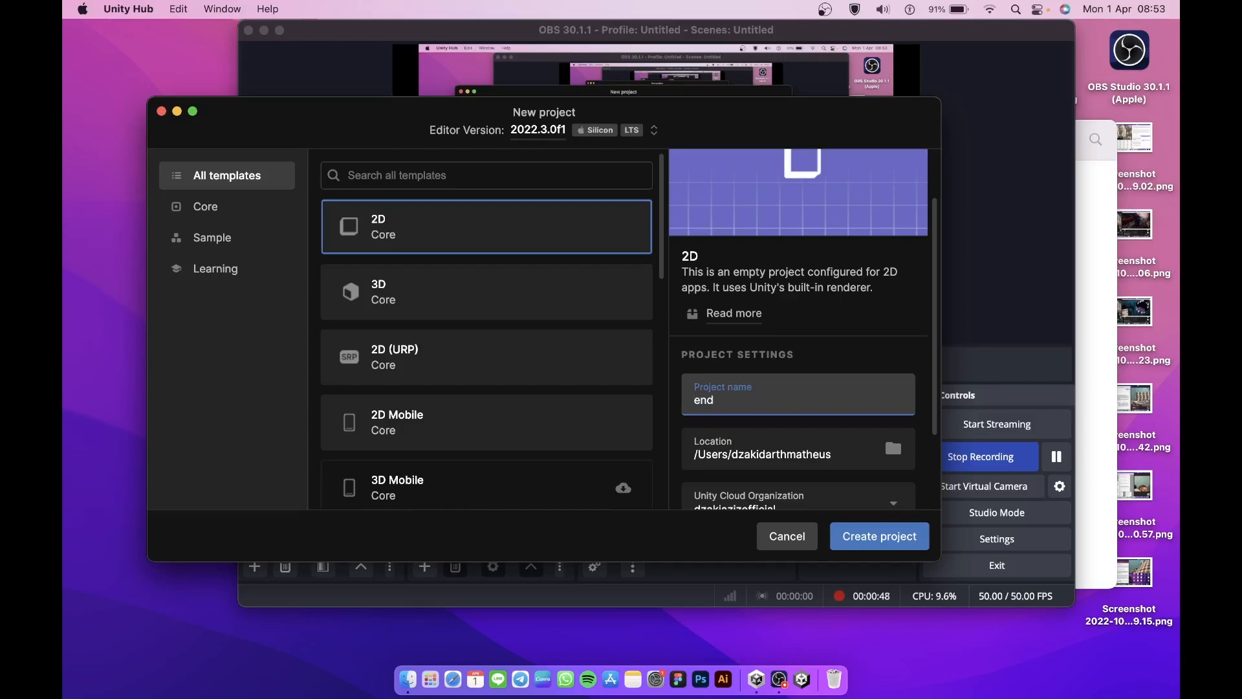
pyautogui.write('lessRecord')
# Turn off Connect to Unity Cloud in the project settings and create the project
pyautogui.scroll(-5, 751, 388)
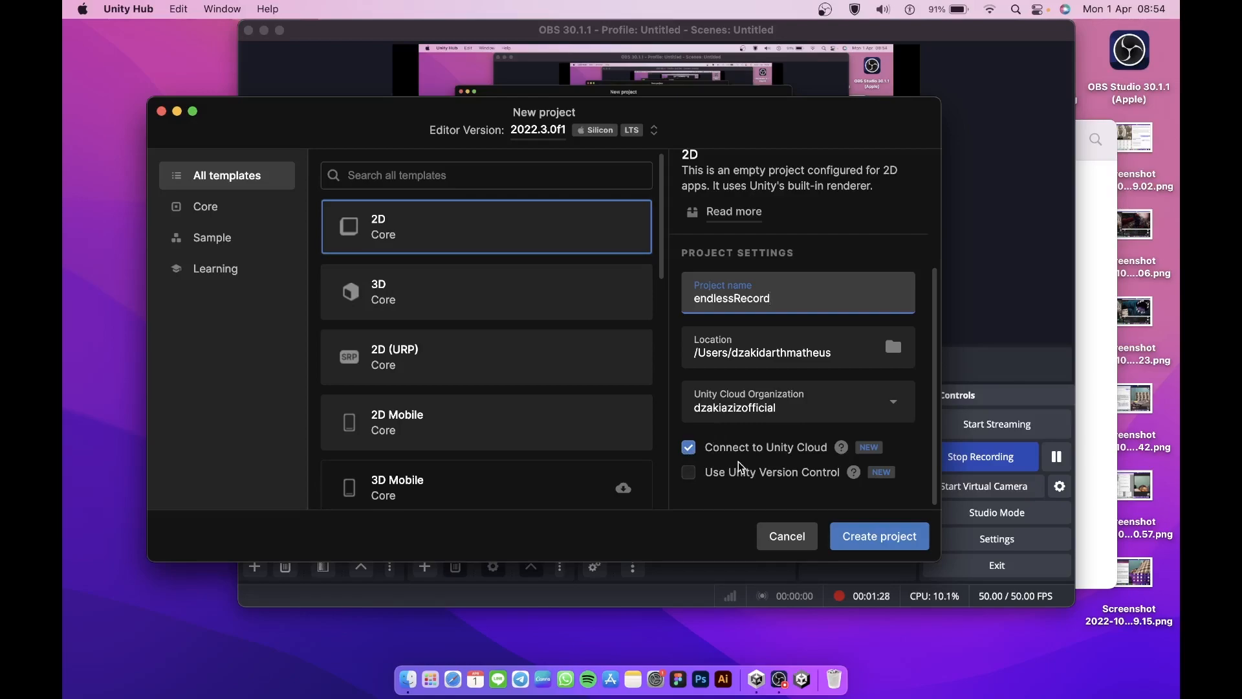
pyautogui.click(688, 447)
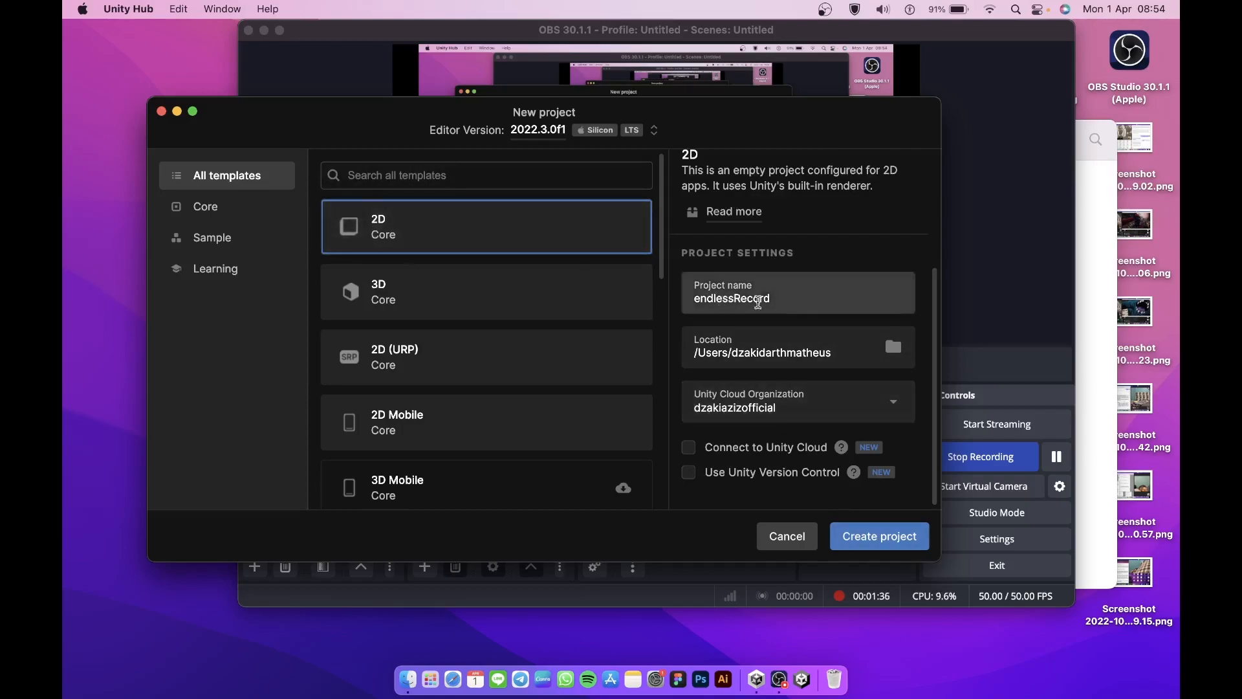
pyautogui.click(889, 547)
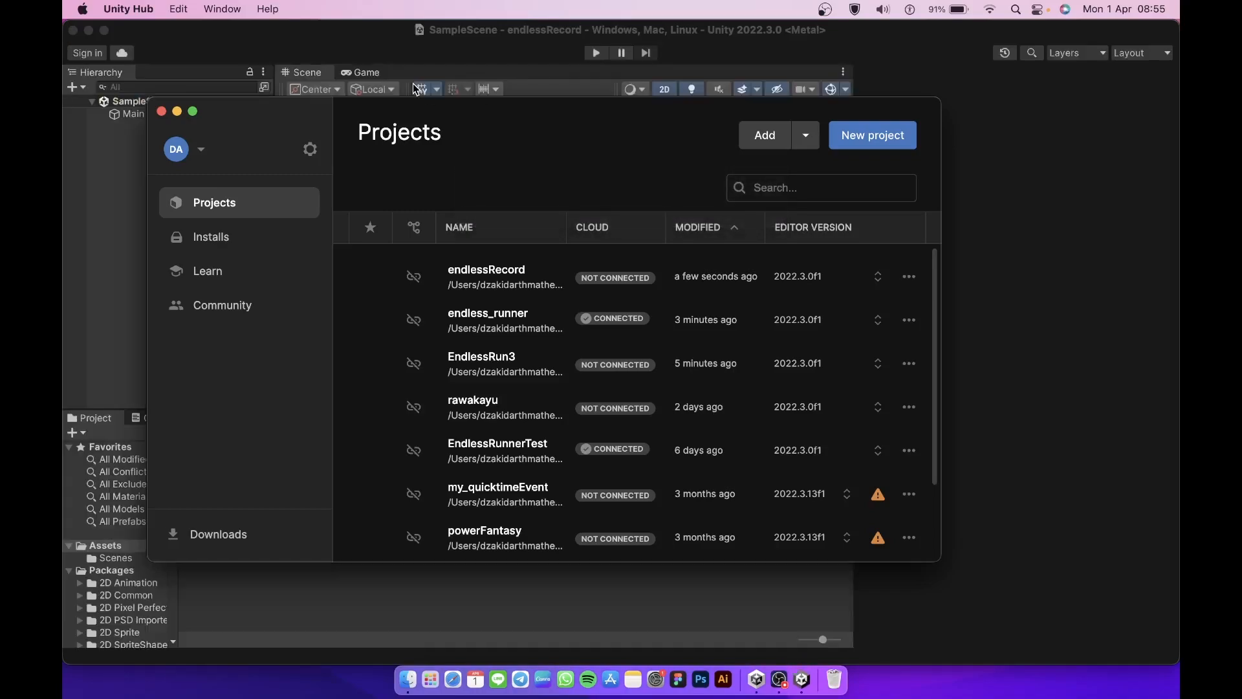
# Switch to the new project's Unity editor and inspect the Main Camera's components
pyautogui.click(357, 57)
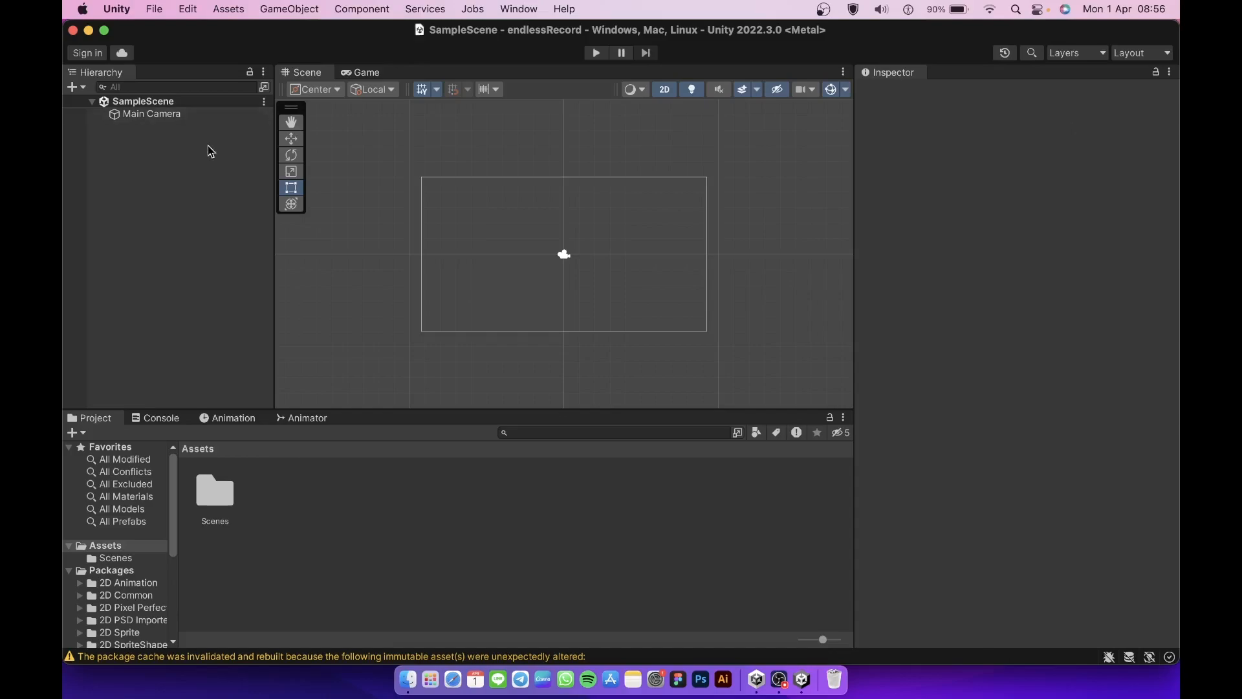
pyautogui.click(152, 118)
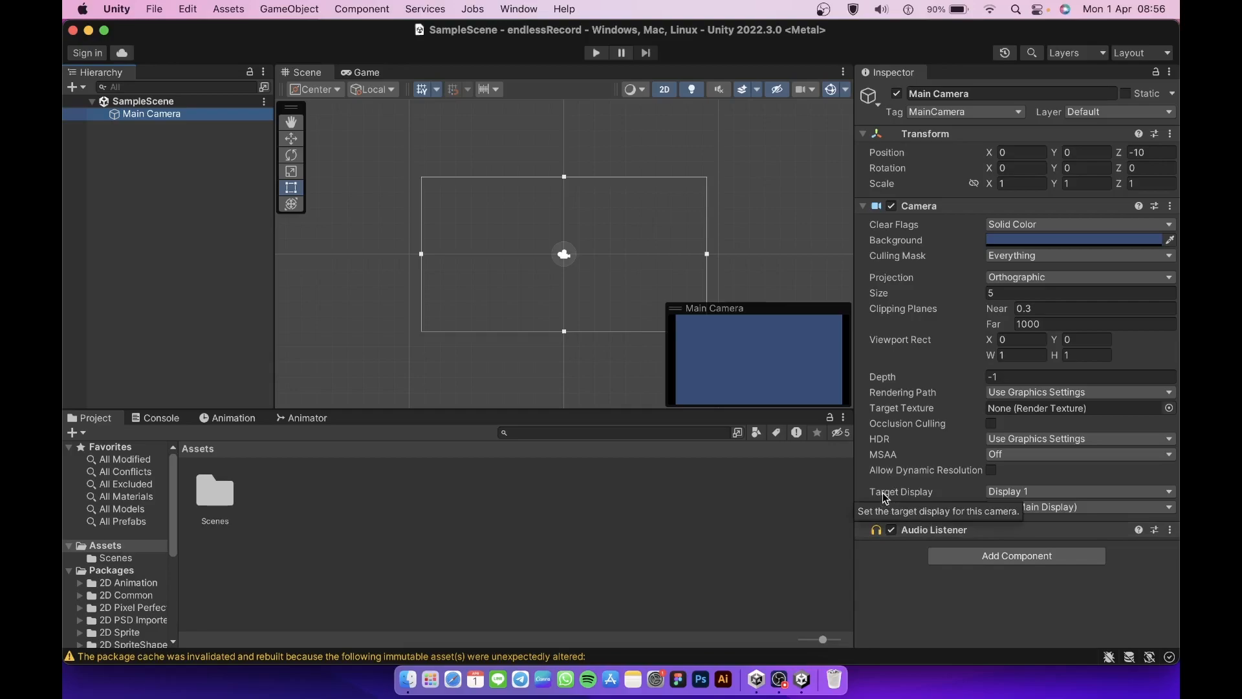
pyautogui.click(695, 496)
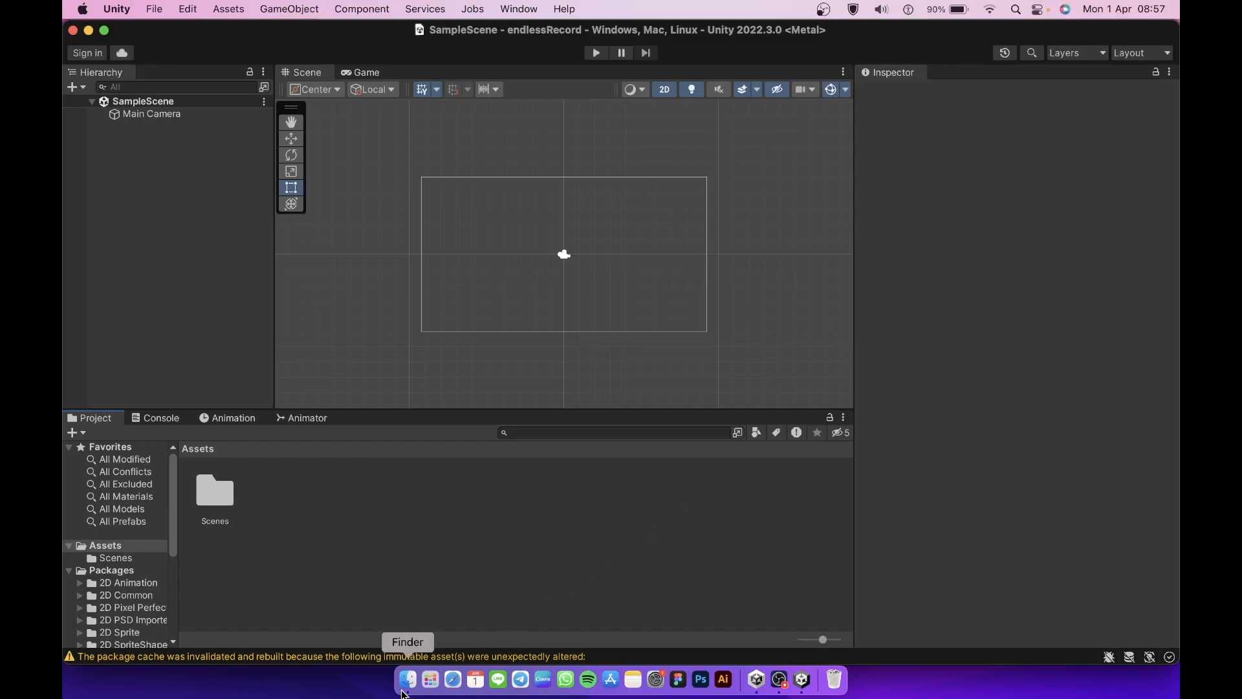
# Import the Script and Sprite folders from Finder's game Design aSdos folder into the project's Assets
pyautogui.click(407, 679)
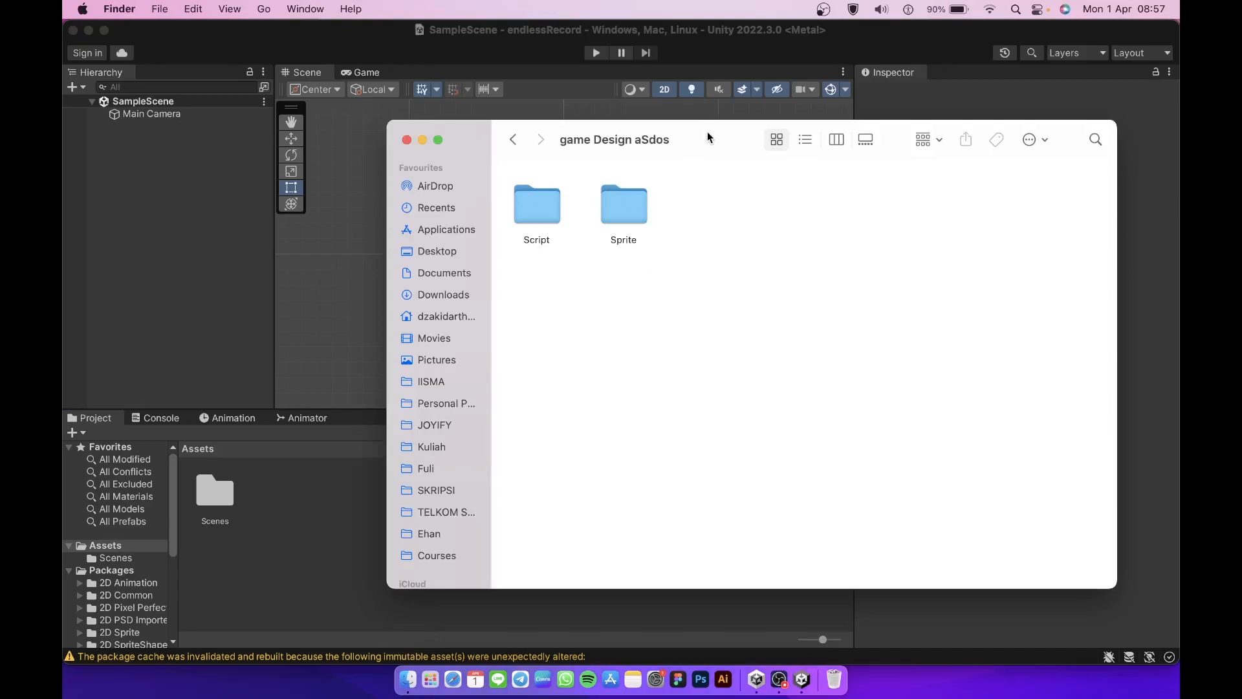
pyautogui.moveTo(708, 131); pyautogui.dragTo(730, 85)
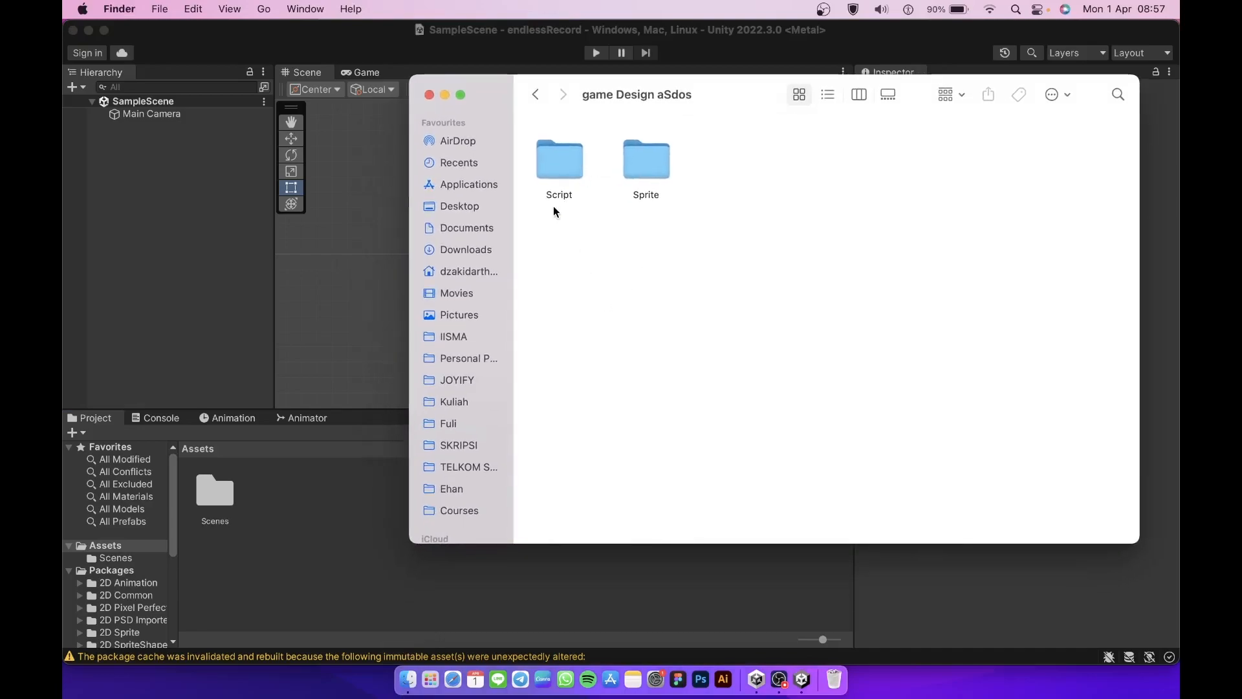
pyautogui.moveTo(552, 227); pyautogui.dragTo(689, 157)
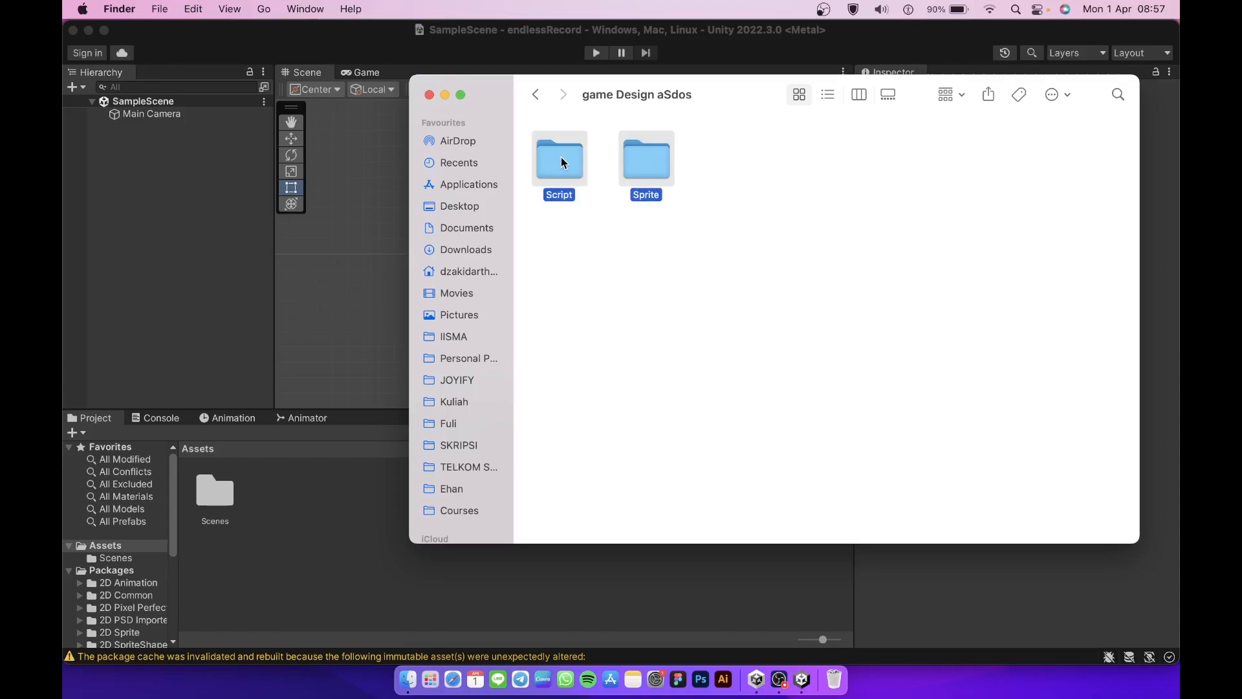
pyautogui.moveTo(563, 163); pyautogui.dragTo(301, 510)
pyautogui.click(320, 551)
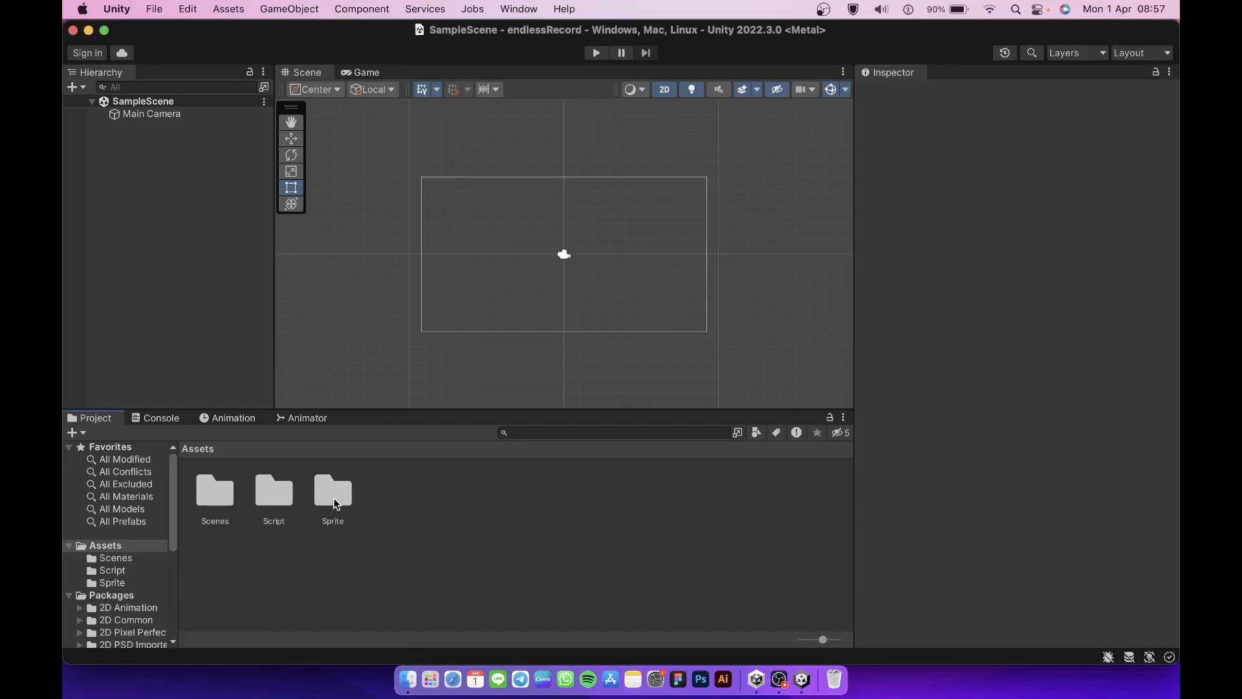
# Add White_block from the Sprite folder to the scene, stretched to about 9.16 by 0.26 scale along the camera frame's lower edge
pyautogui.doubleClick(336, 493)
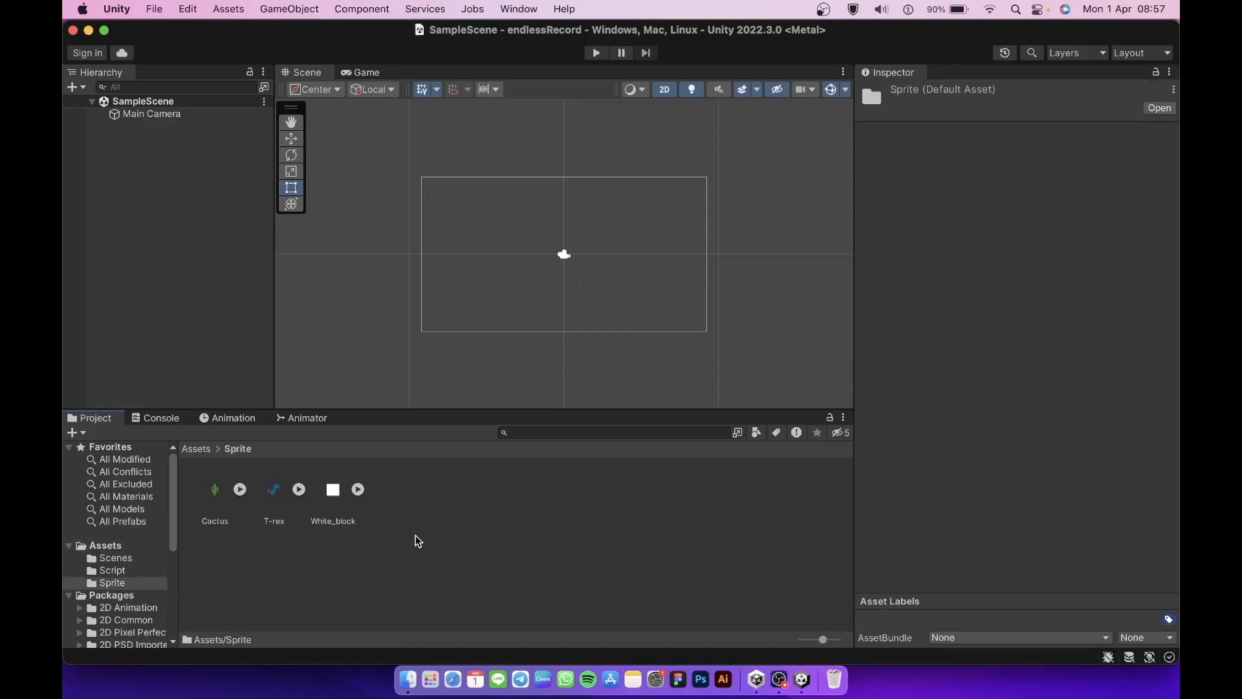
pyautogui.scroll(3, 546, 275)
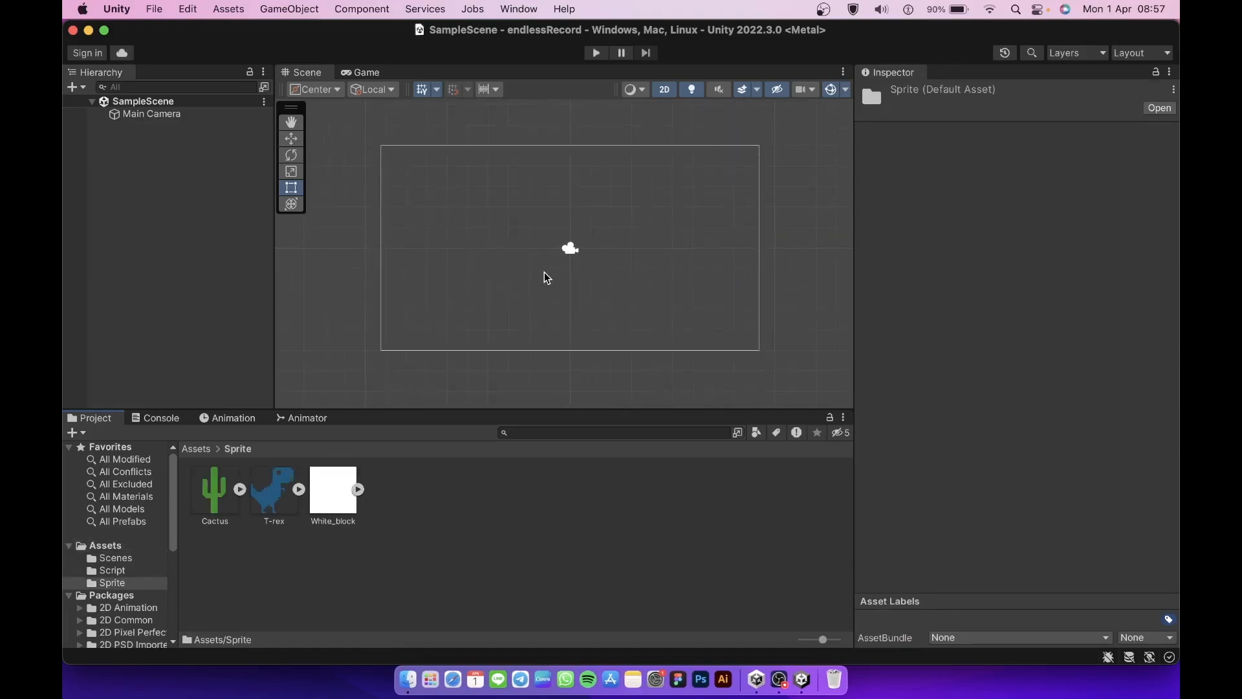
pyautogui.scroll(1, 612, 240)
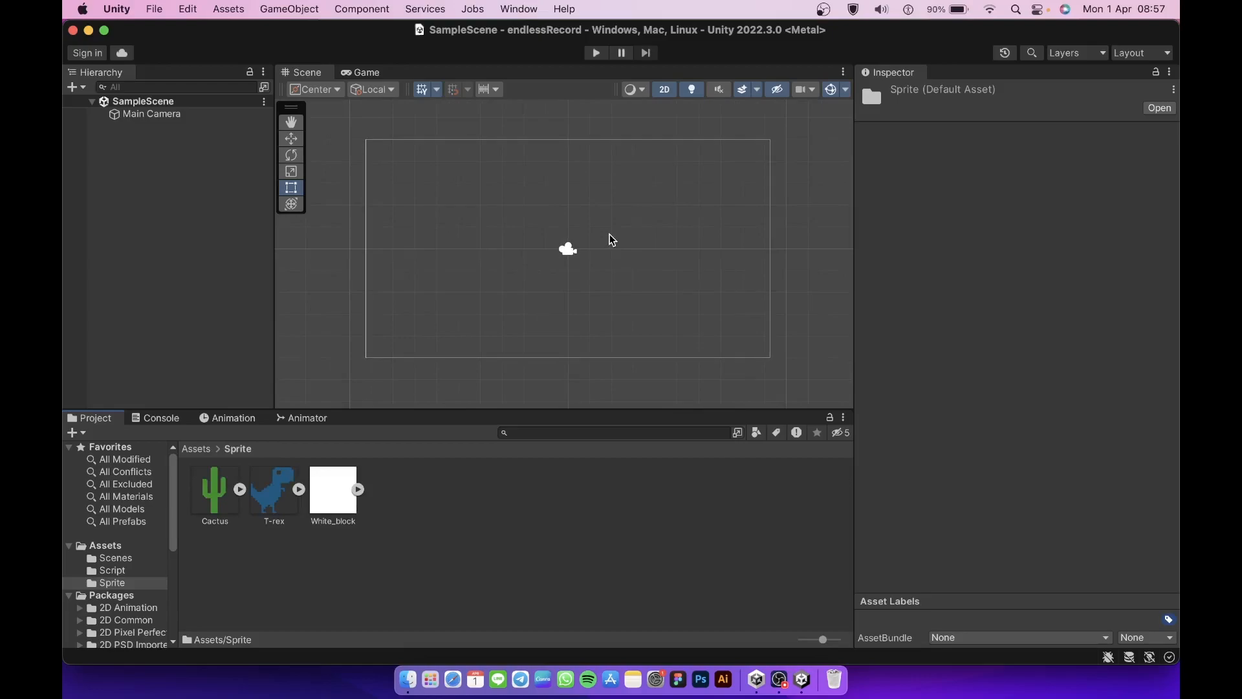
pyautogui.moveTo(333, 495); pyautogui.dragTo(211, 166)
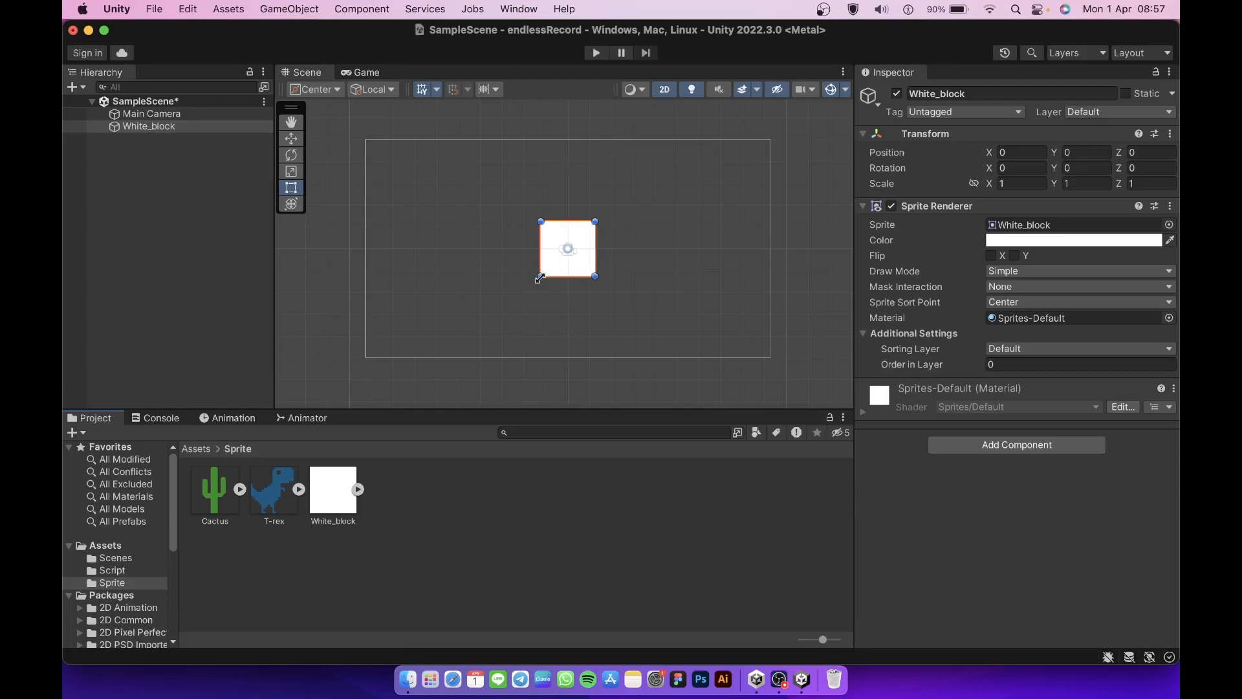
pyautogui.moveTo(540, 278); pyautogui.dragTo(346, 364)
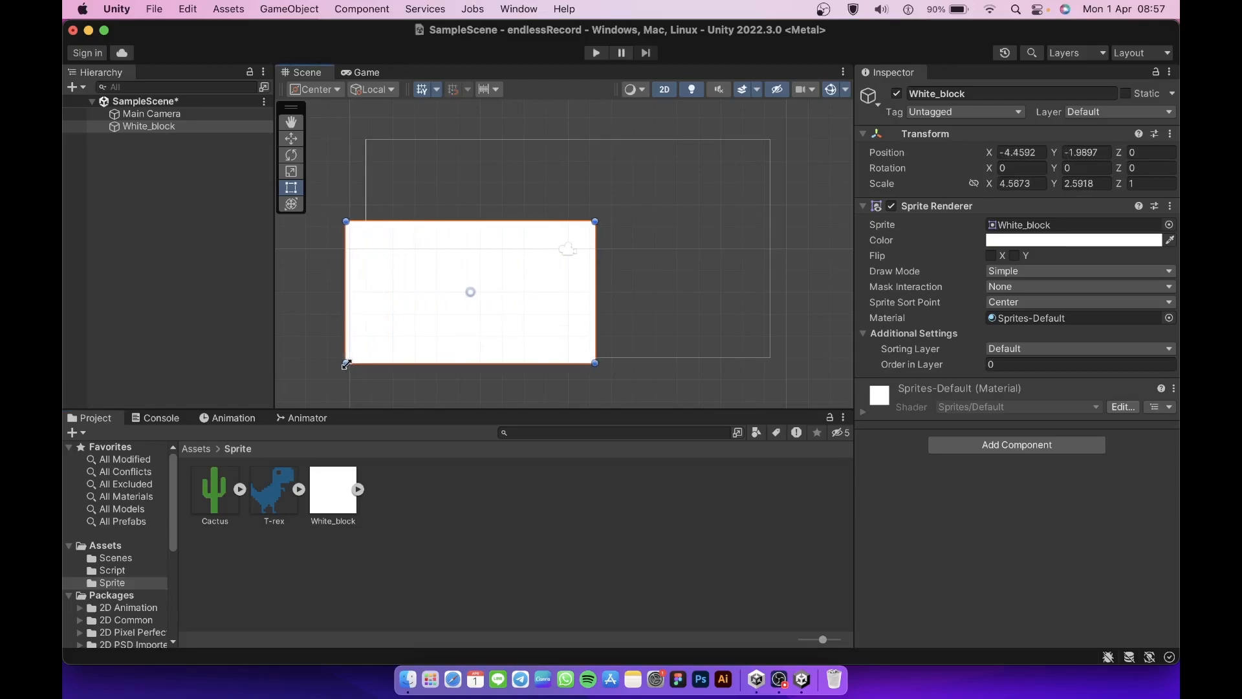
pyautogui.moveTo(595, 222); pyautogui.dragTo(848, 346)
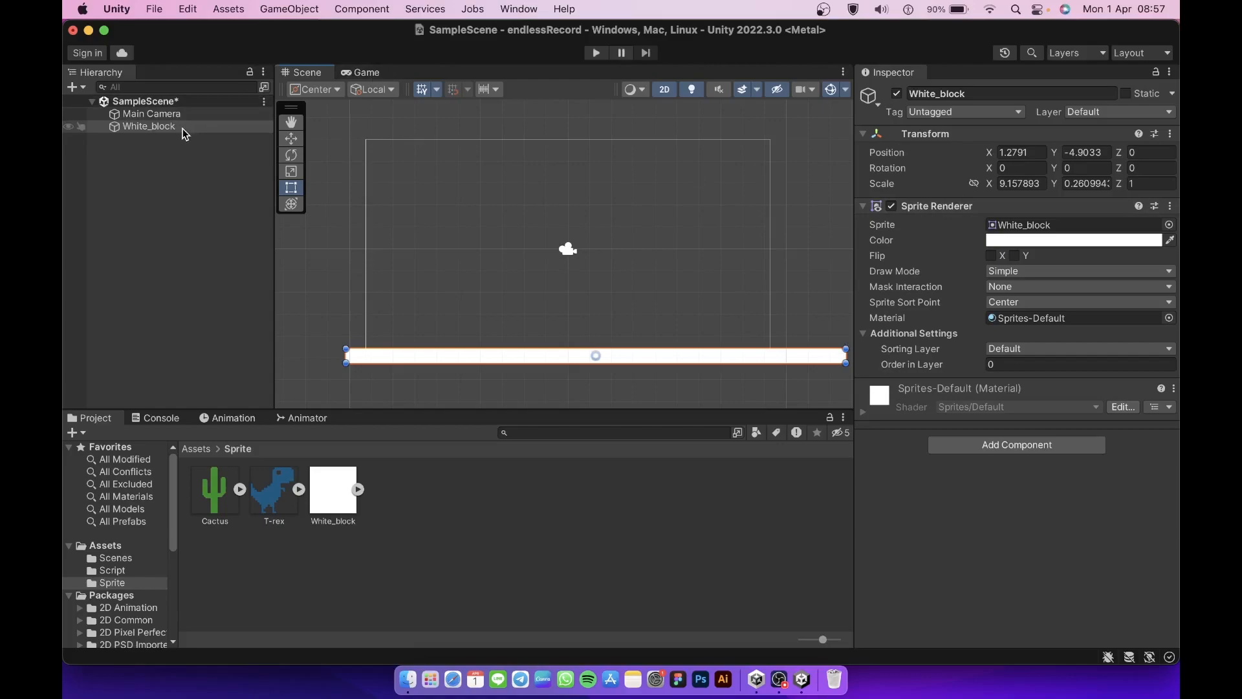
# Rename the White_block object in the scene as ground
pyautogui.click(155, 127)
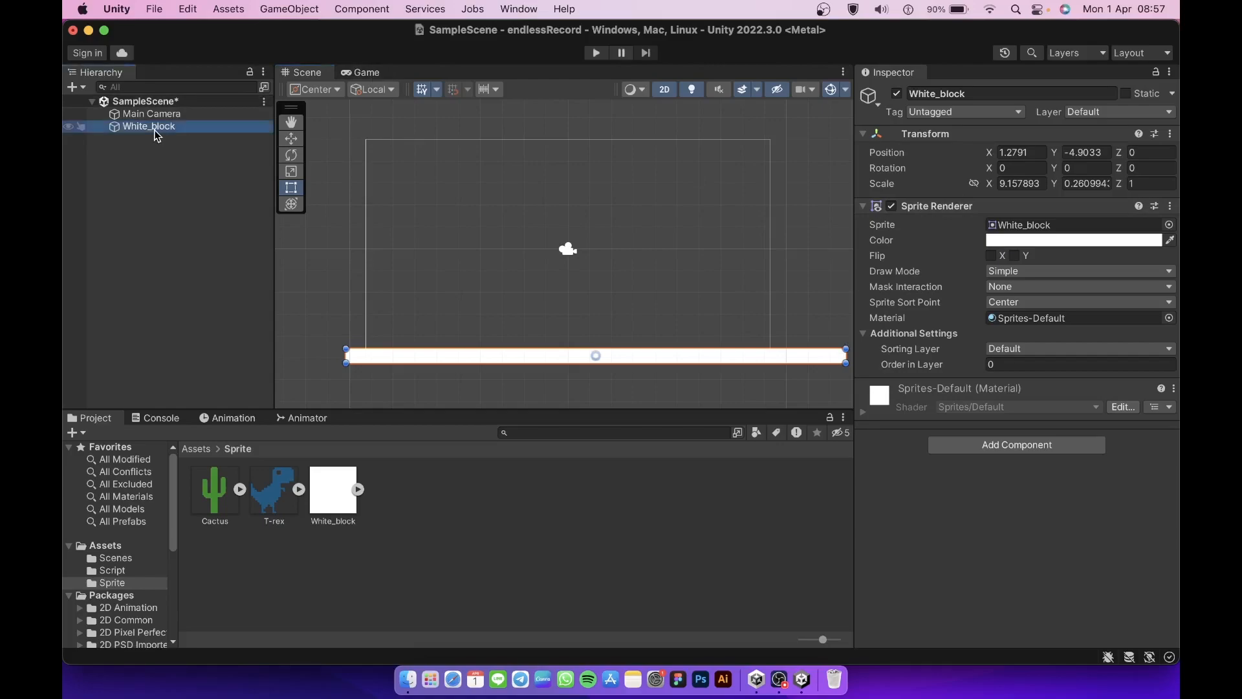
pyautogui.click(155, 130)
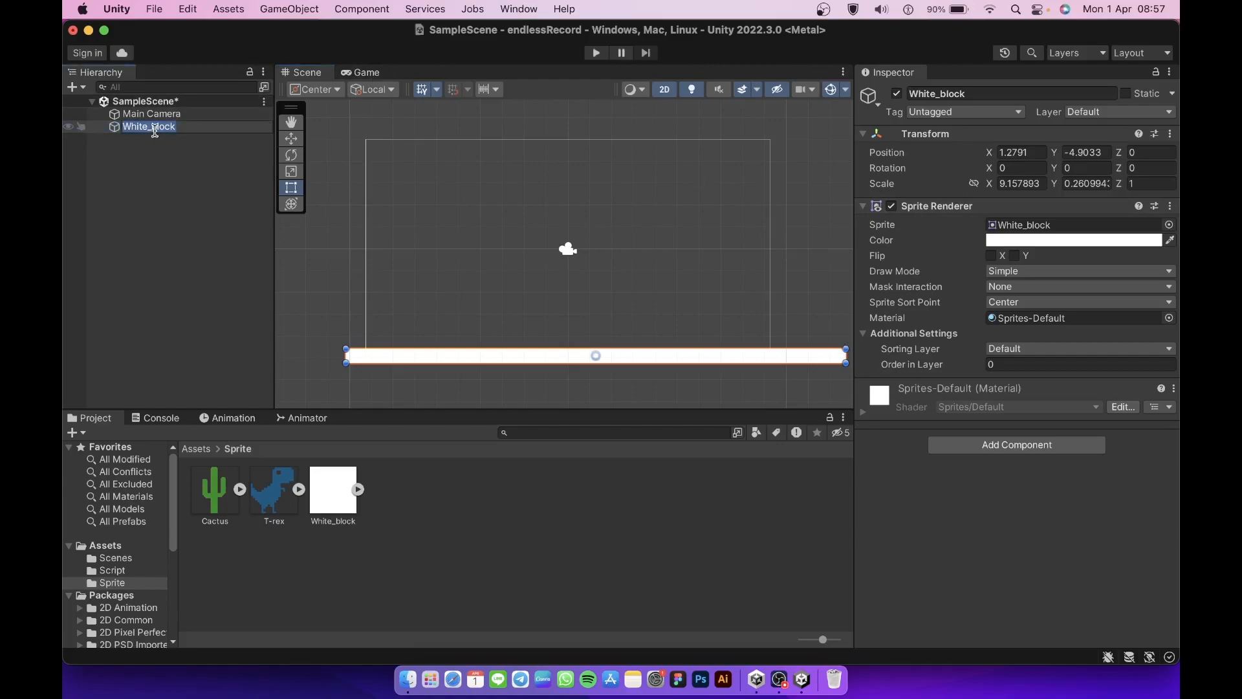
pyautogui.click(941, 94)
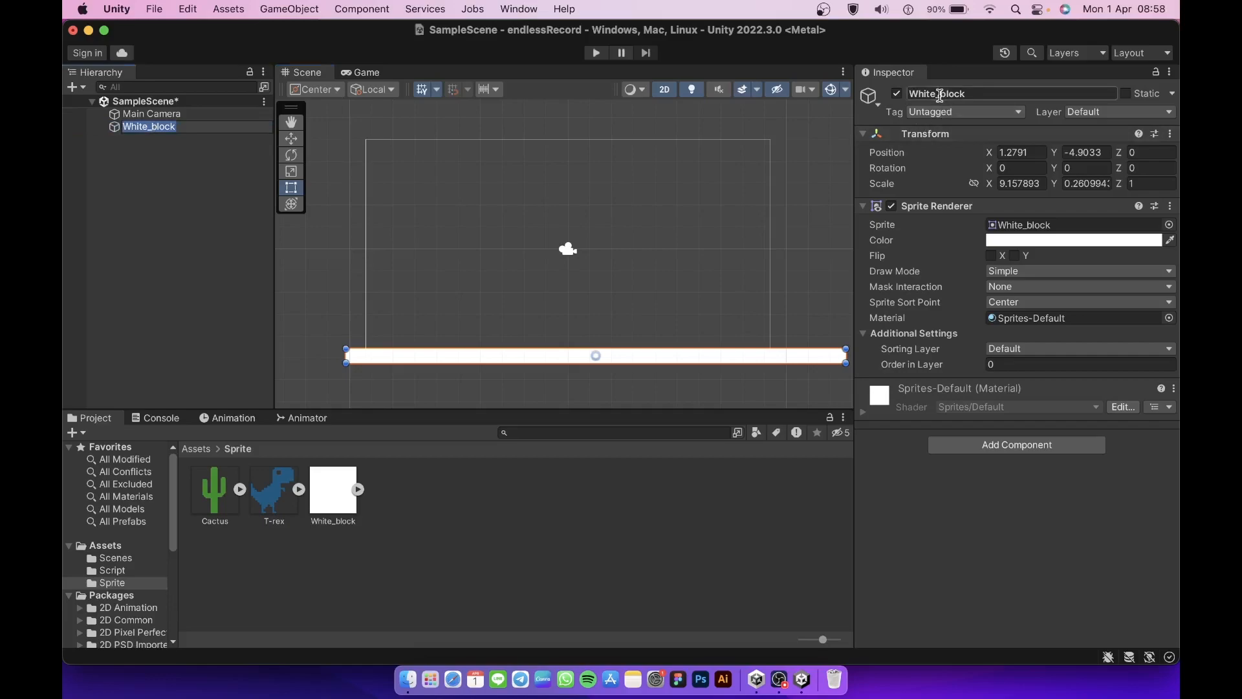
pyautogui.click(941, 95)
pyautogui.write('ground')
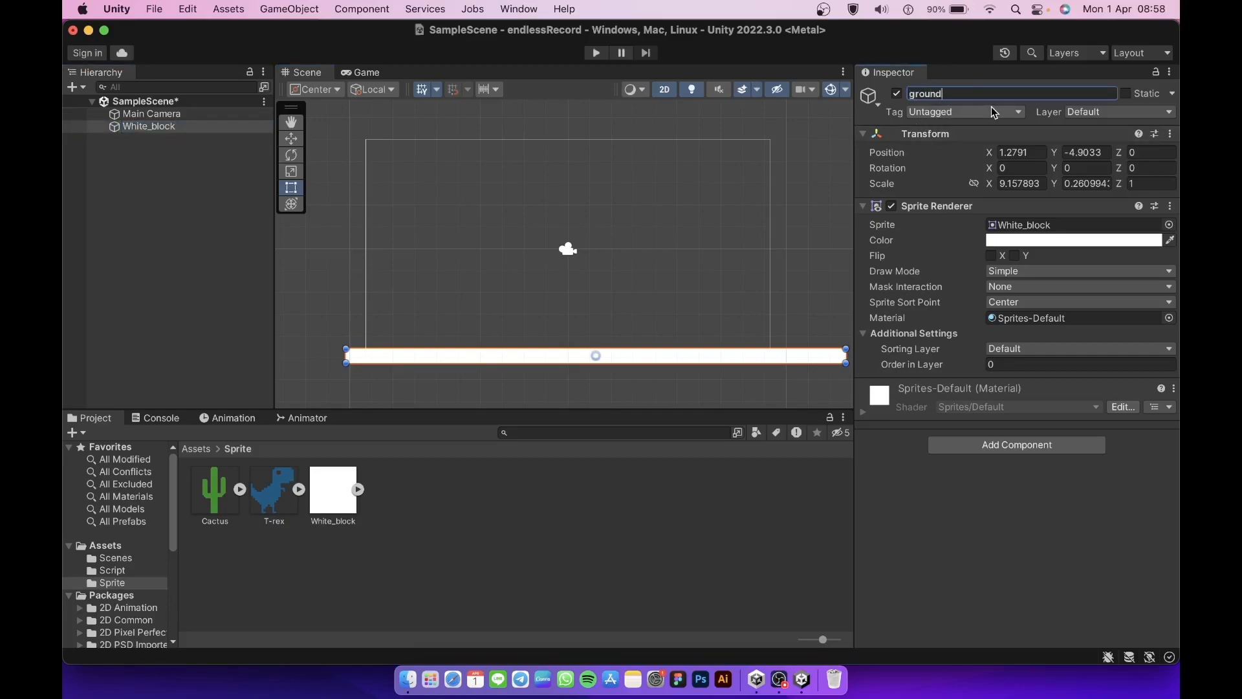
pyautogui.click(731, 503)
# Set the ground object's sprite colour to orange, hex FF9D34
pyautogui.click(170, 129)
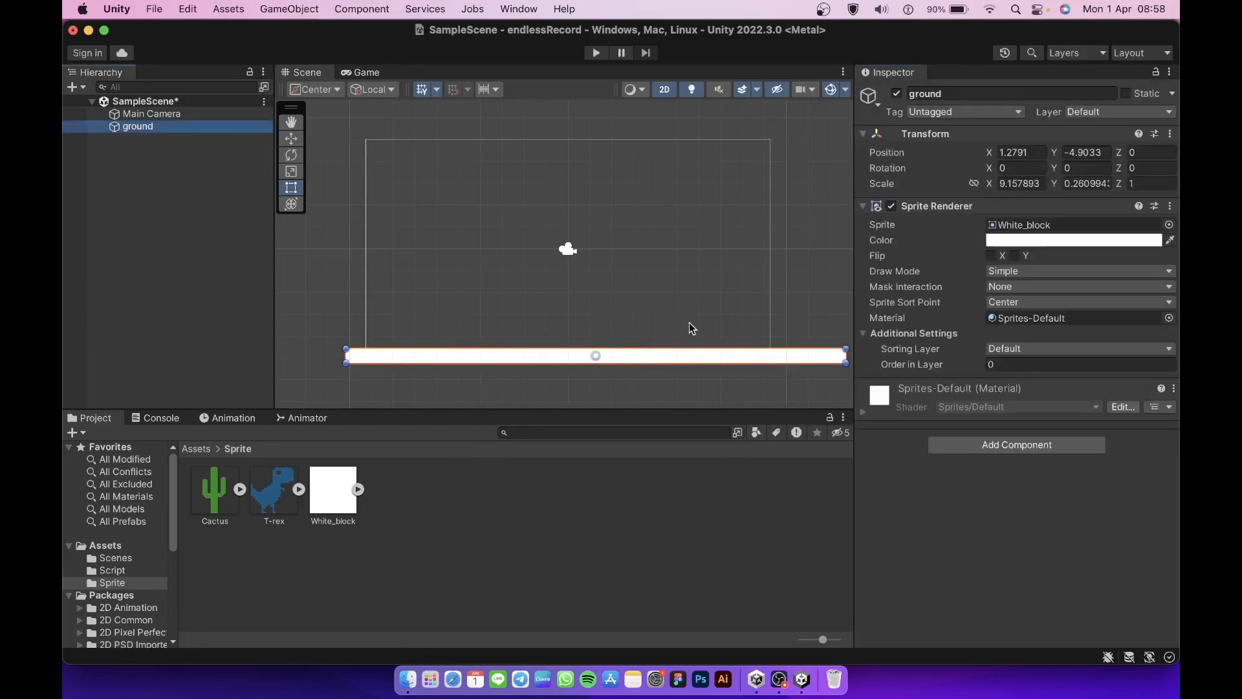
pyautogui.click(1043, 247)
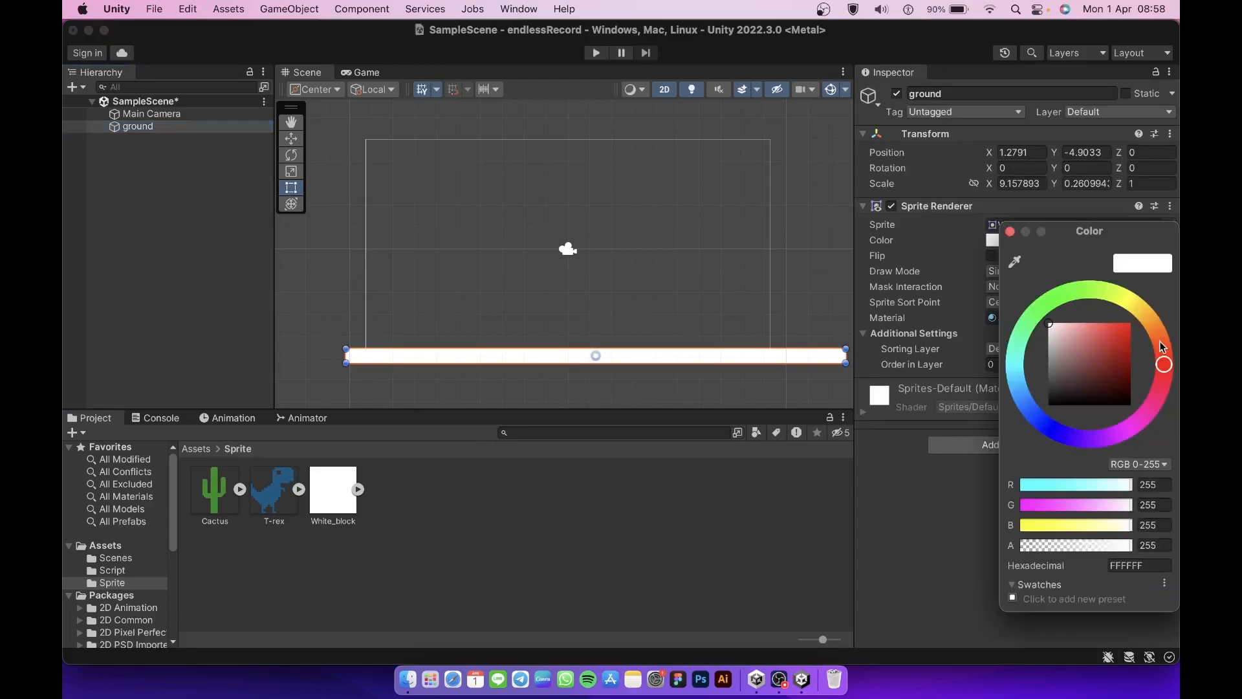
pyautogui.moveTo(1162, 348); pyautogui.dragTo(1114, 323)
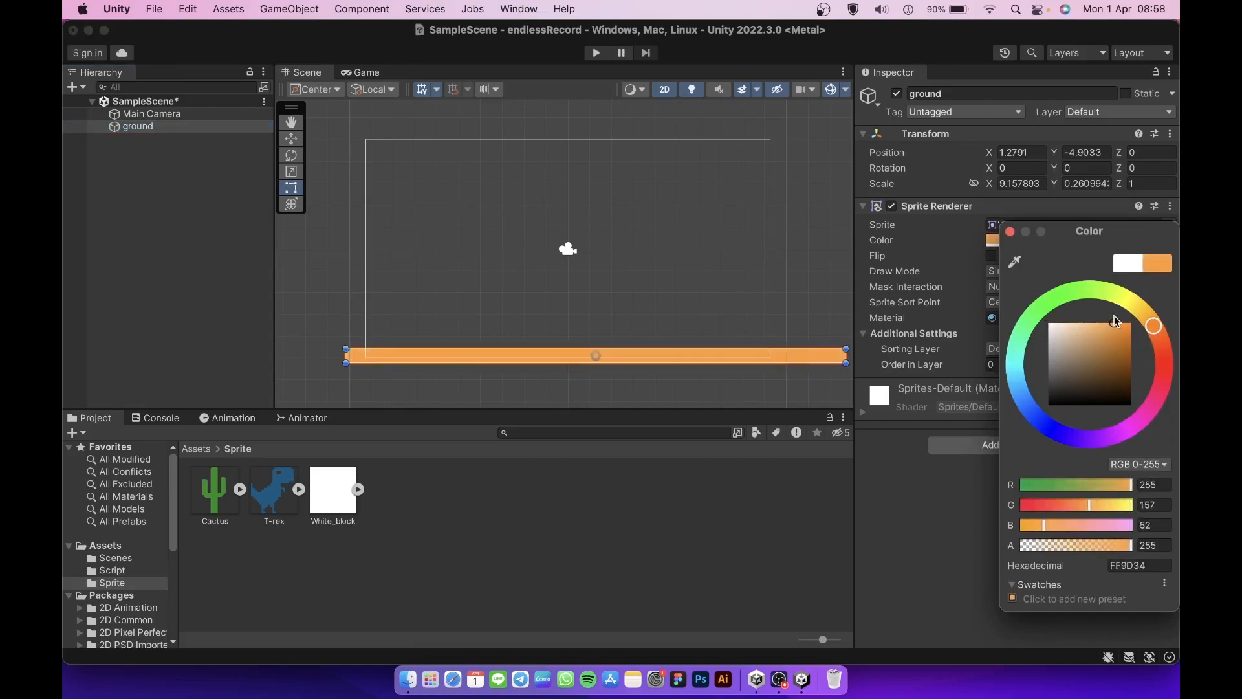
pyautogui.click(1009, 232)
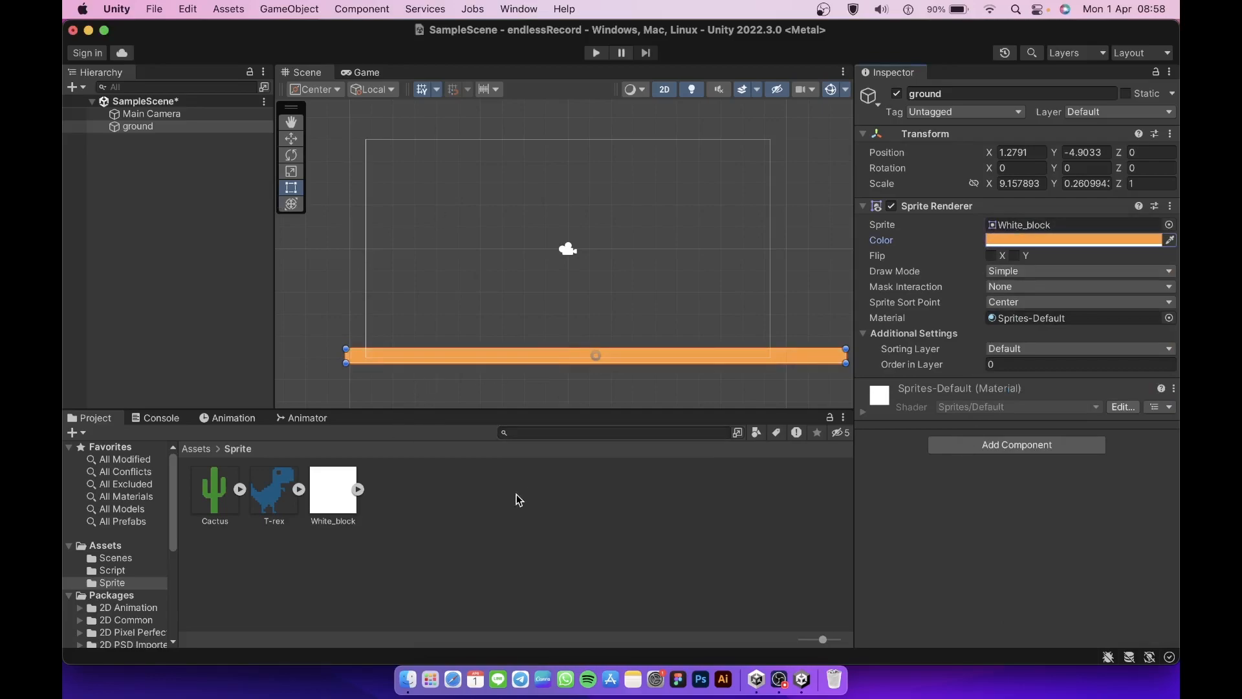
# Place the T-rex sprite in the scene above the ground and set its linked scale to 0.3 on all axes
pyautogui.moveTo(283, 492); pyautogui.dragTo(511, 275)
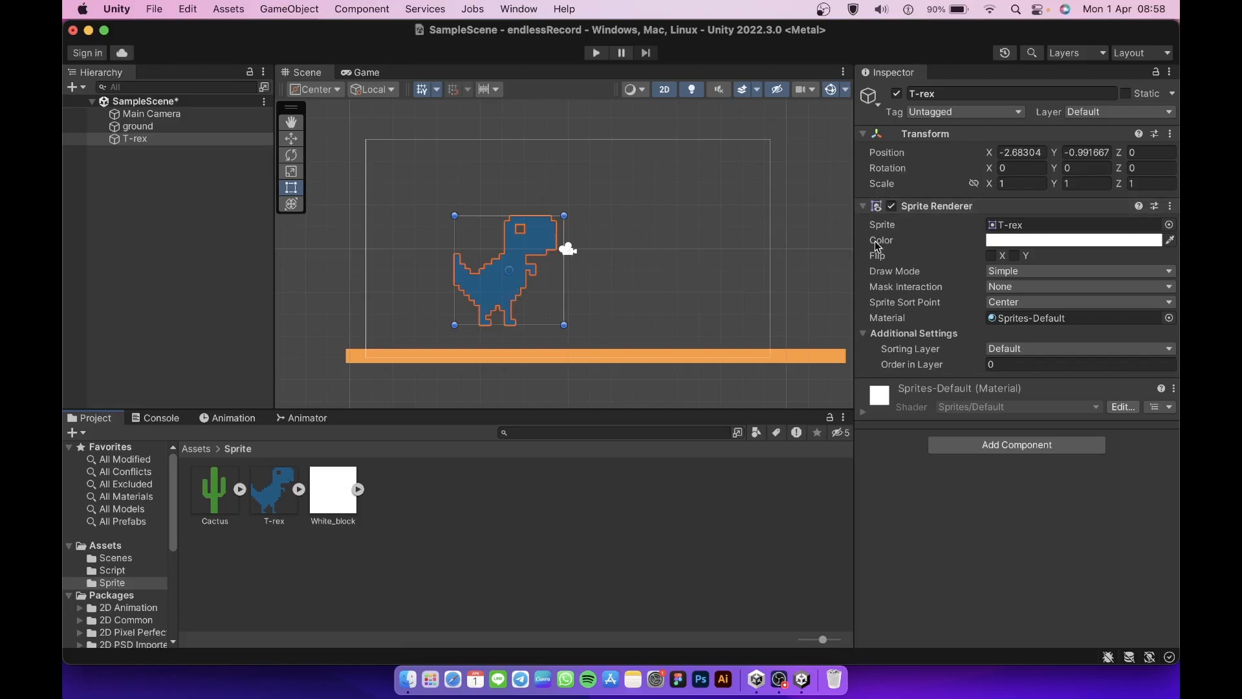
pyautogui.click(975, 185)
pyautogui.write('0.3')
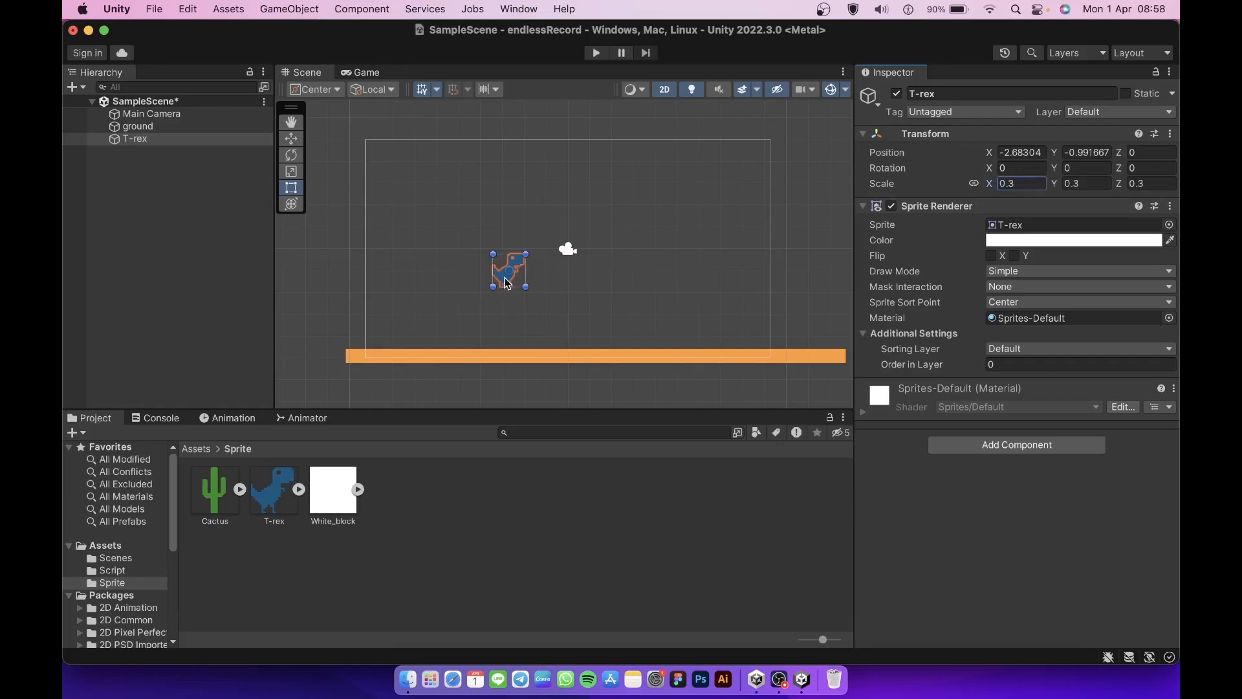
# Move the T-rex onto the ground at about X -6.48, Y -3.83, and add the Cactus sprite mid-scene with linked scale 0.3
pyautogui.moveTo(509, 278); pyautogui.dragTo(424, 347)
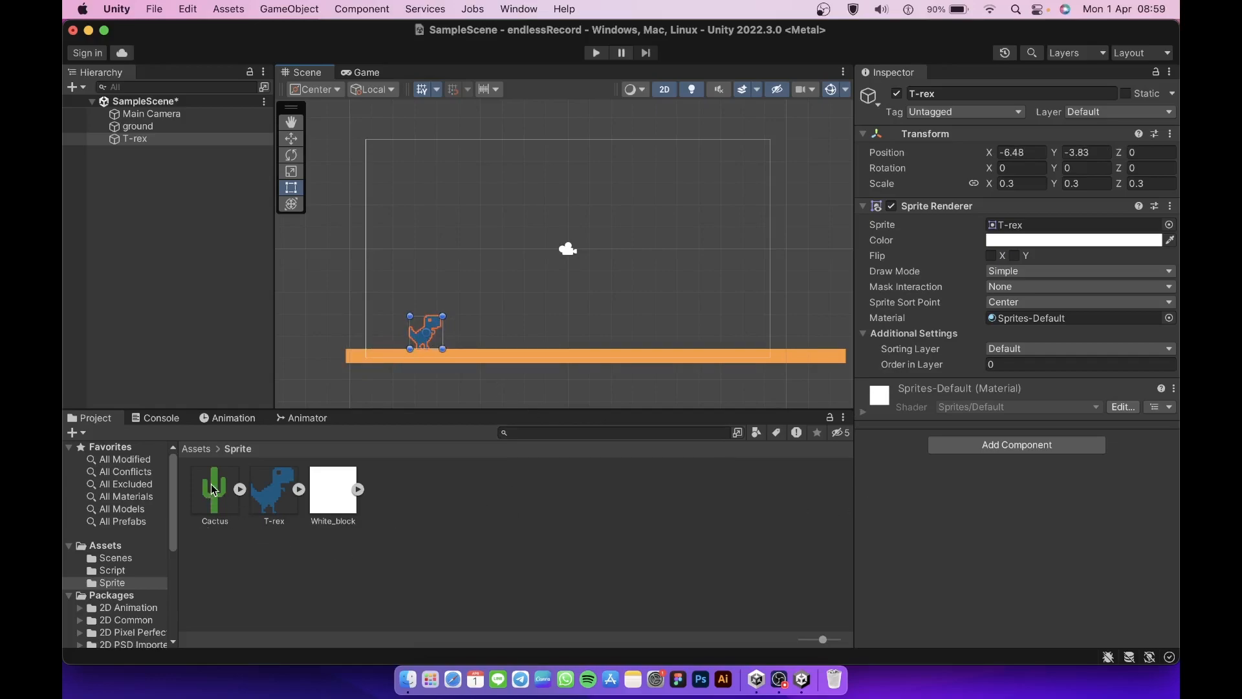
pyautogui.moveTo(214, 490); pyautogui.dragTo(566, 250)
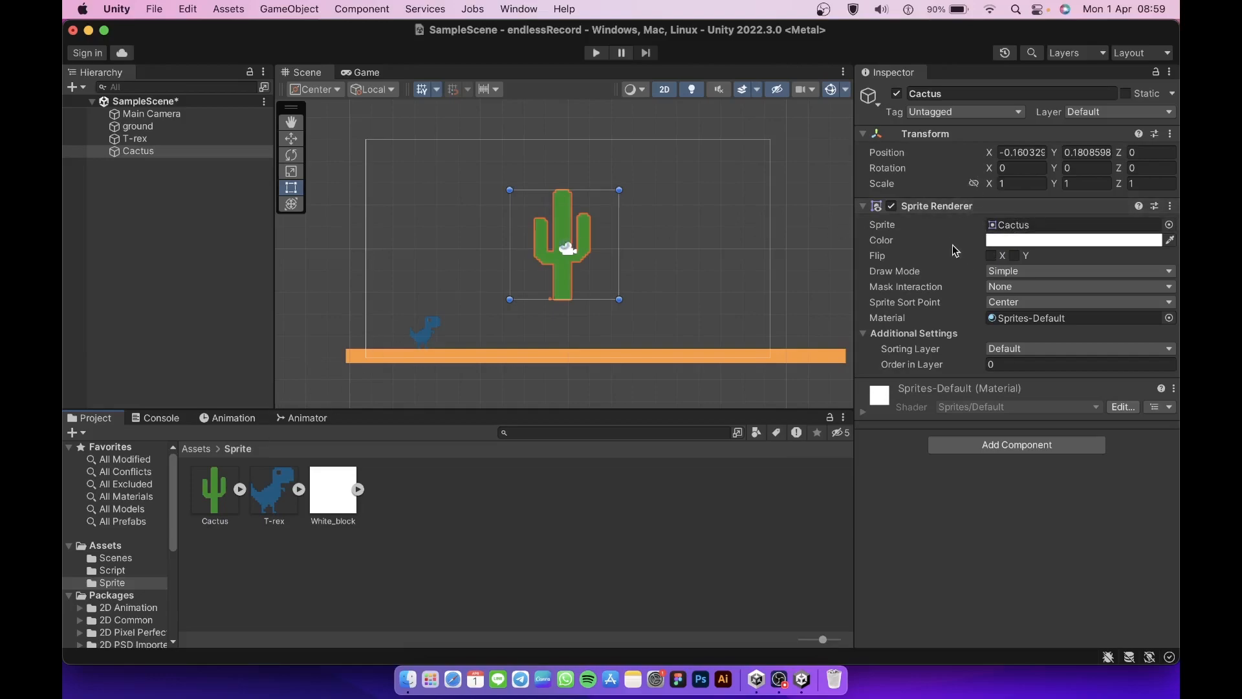
pyautogui.click(974, 184)
pyautogui.write('0.3')
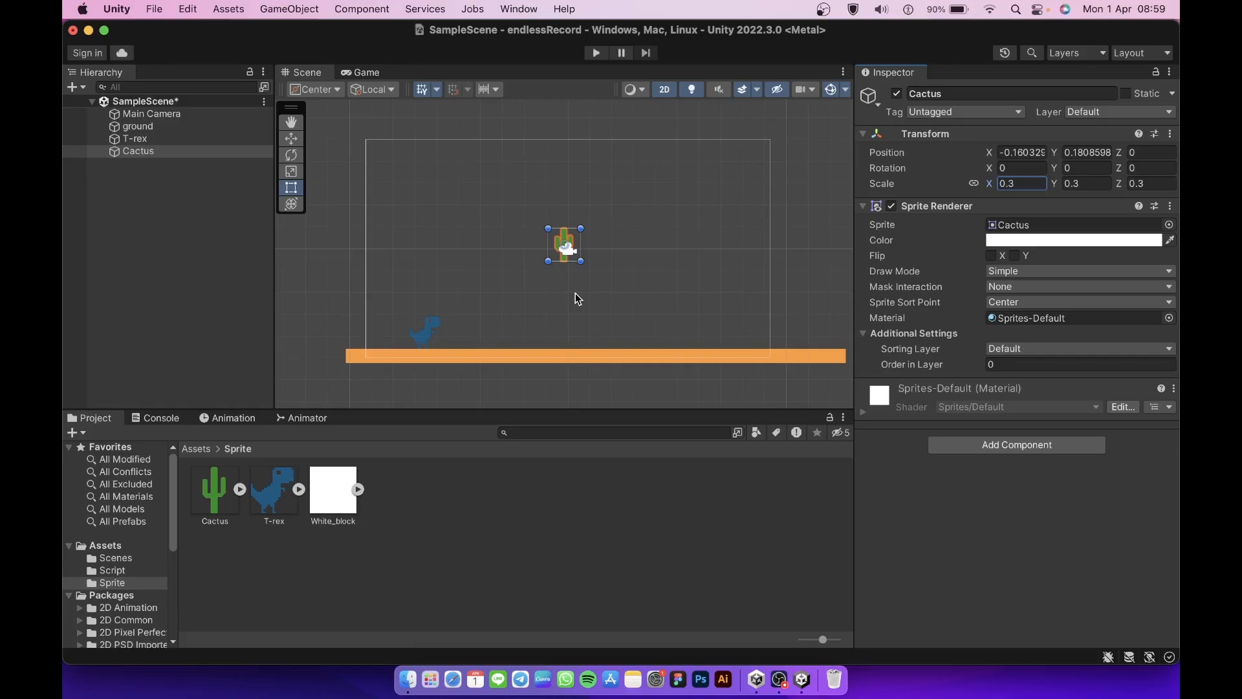
# Add a Box Collider 2D component and a Rigidbody 2D component to the Cactus object
pyautogui.click(960, 444)
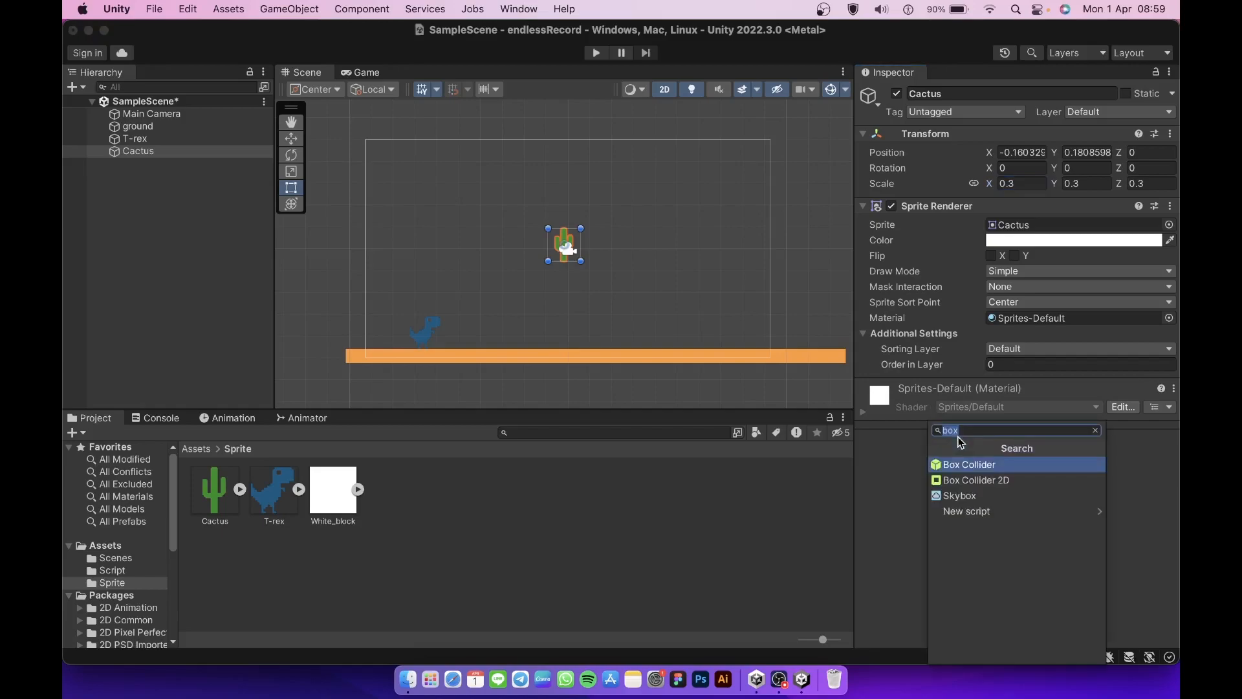
pyautogui.click(967, 480)
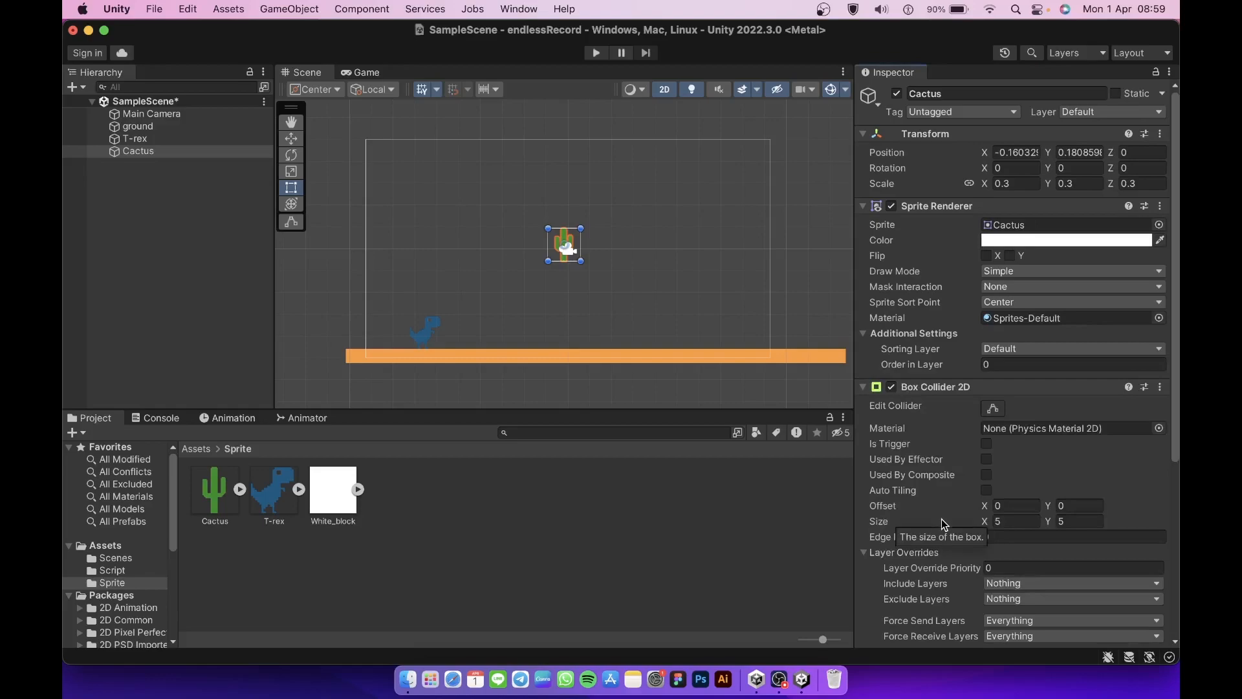
pyautogui.scroll(-5, 941, 519)
pyautogui.scroll(-3, 941, 519)
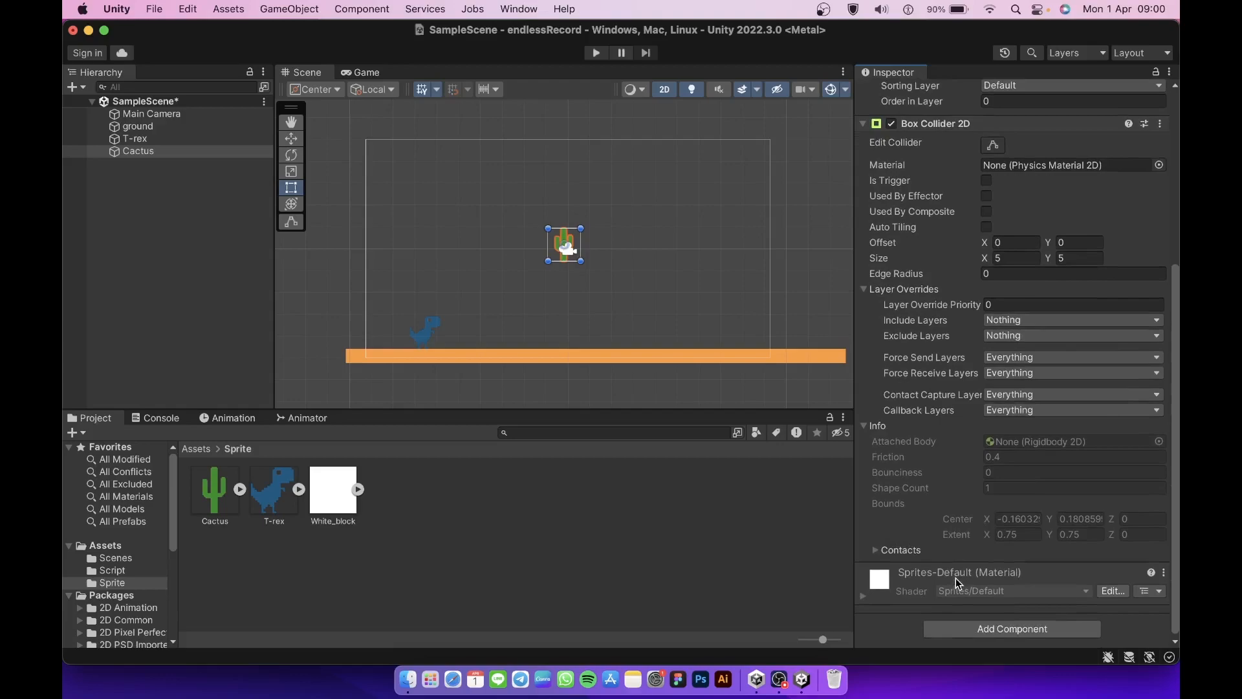
pyautogui.click(956, 626)
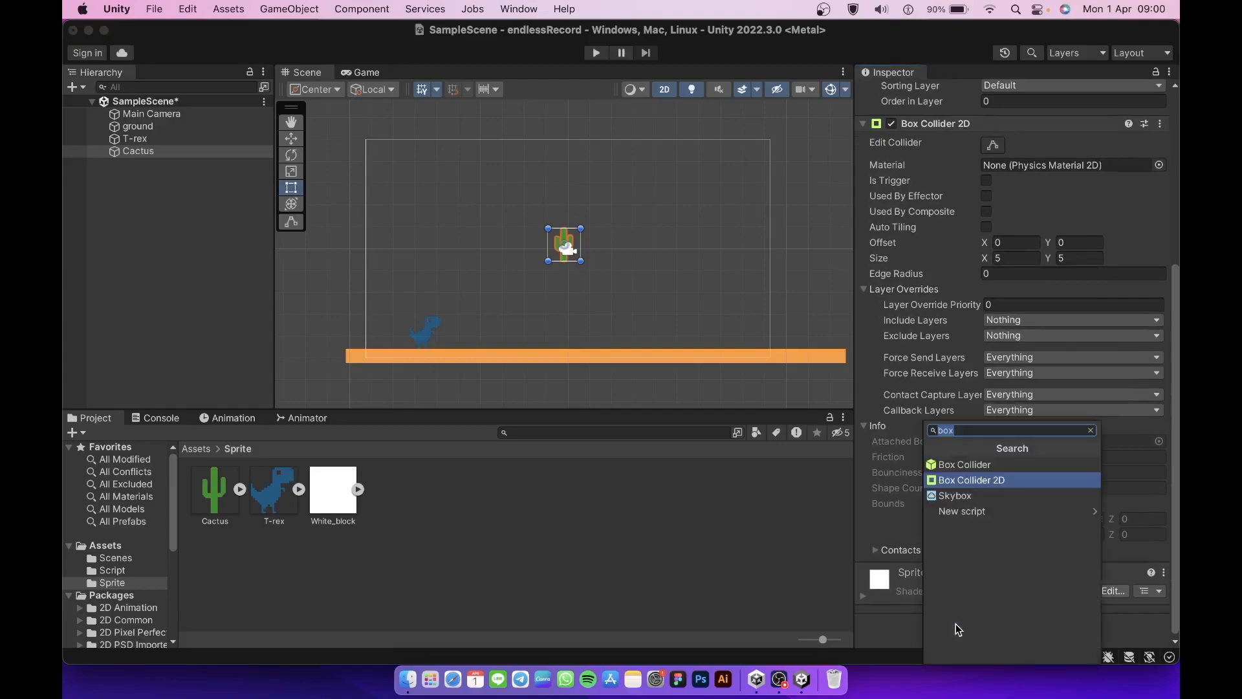
pyautogui.write('play')
pyautogui.press('BackSpace')
pyautogui.press('BackSpace')
pyautogui.press('BackSpace')
pyautogui.press('BackSpace')
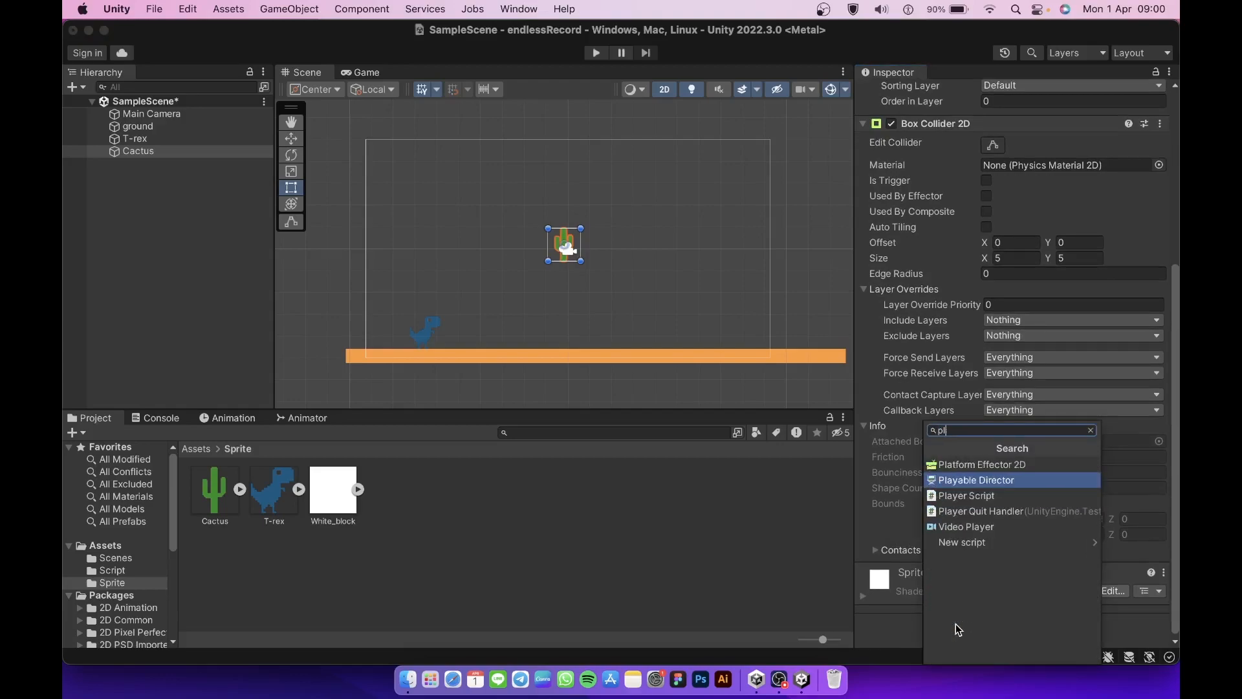
pyautogui.write('2d')
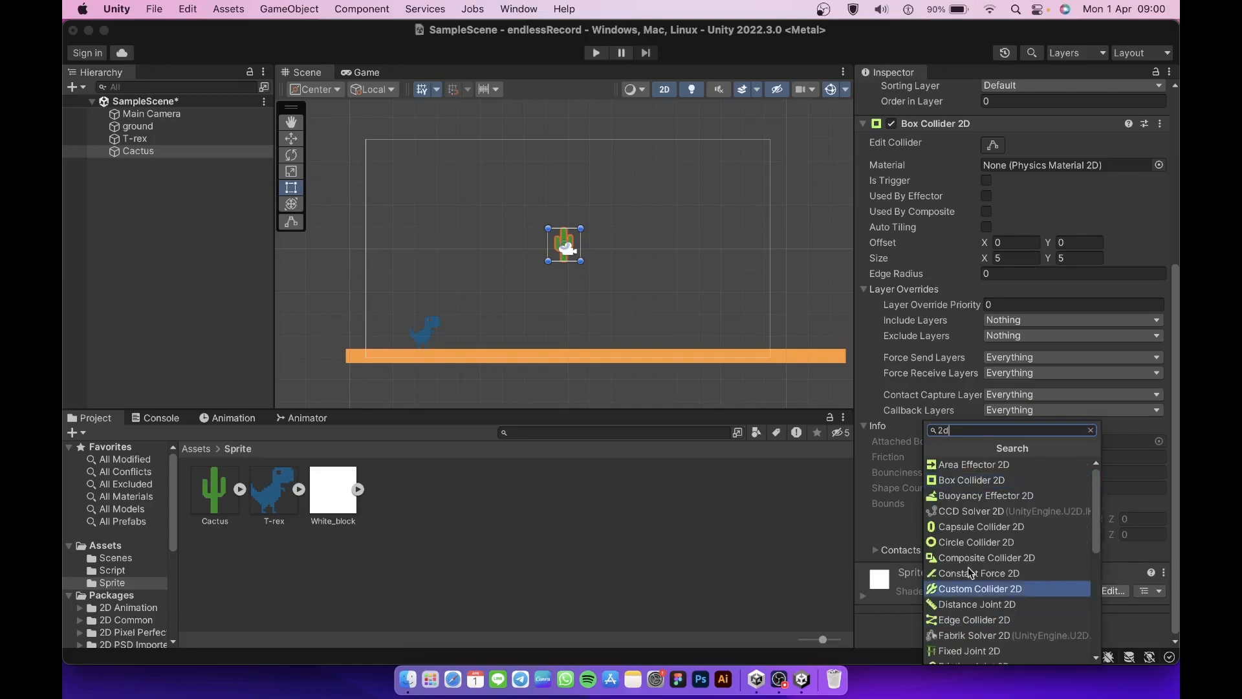
pyautogui.scroll(-6, 985, 533)
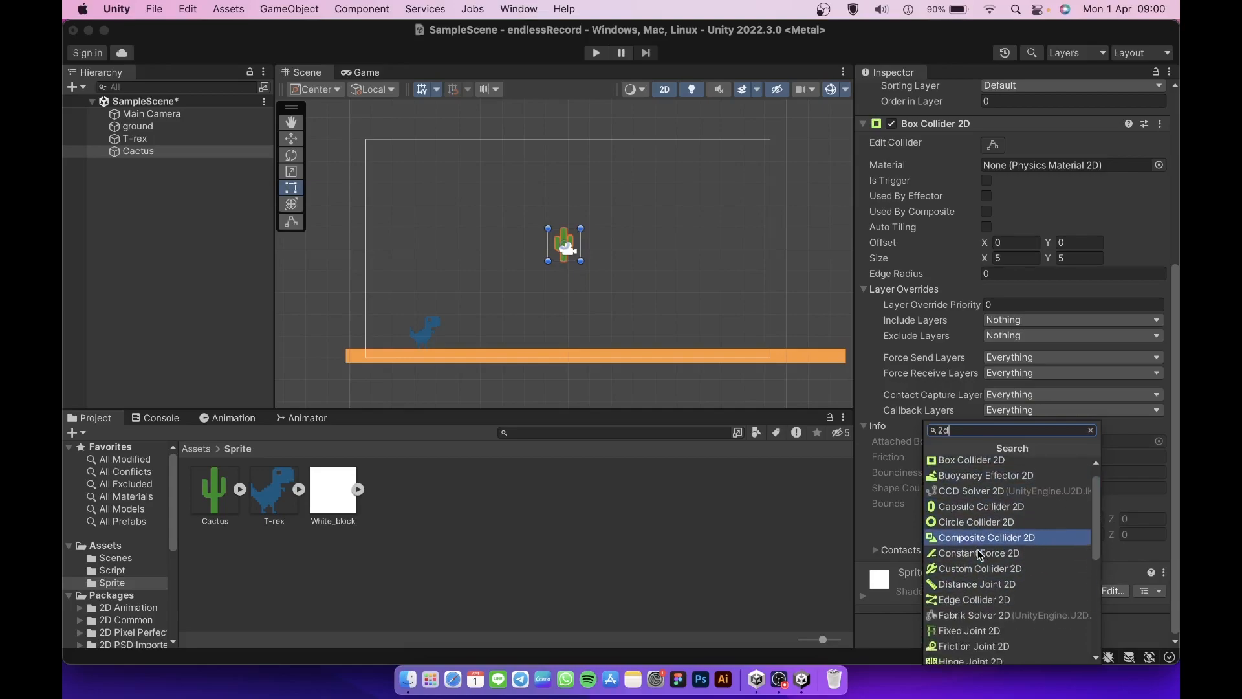
pyautogui.scroll(-1, 980, 626)
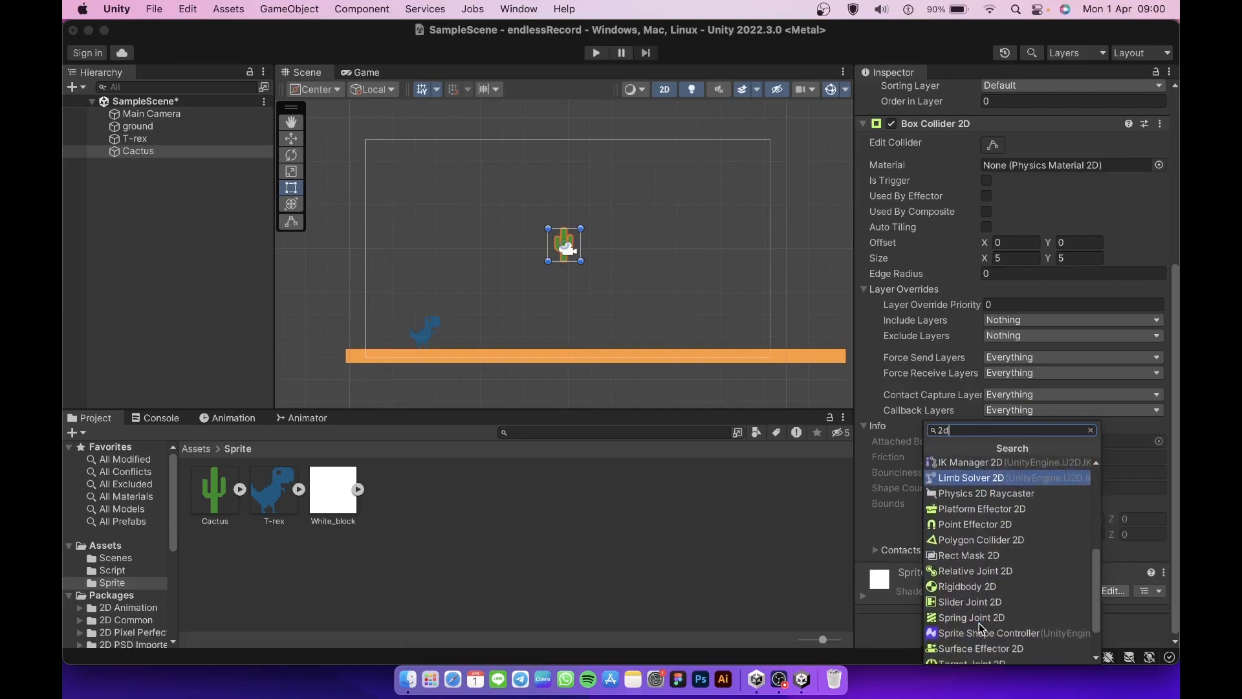
pyautogui.press('BackSpace')
pyautogui.press('BackSpace')
pyautogui.write('rigid')
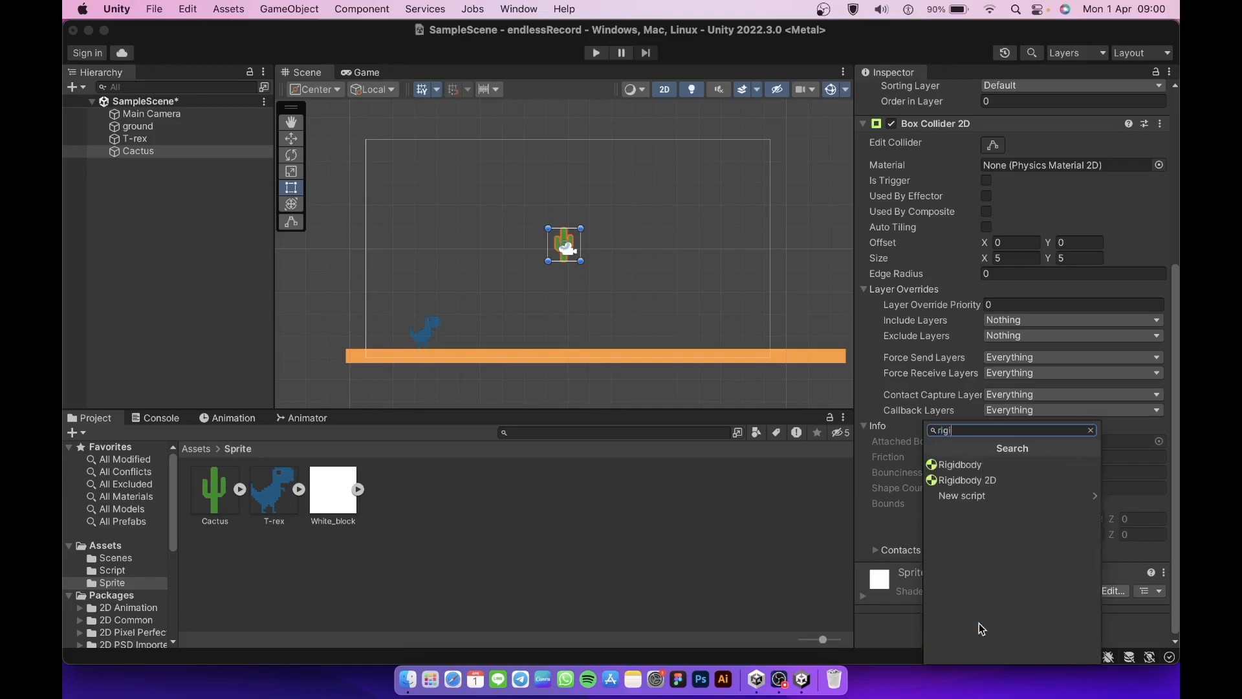
pyautogui.click(984, 479)
pyautogui.scroll(-5, 926, 456)
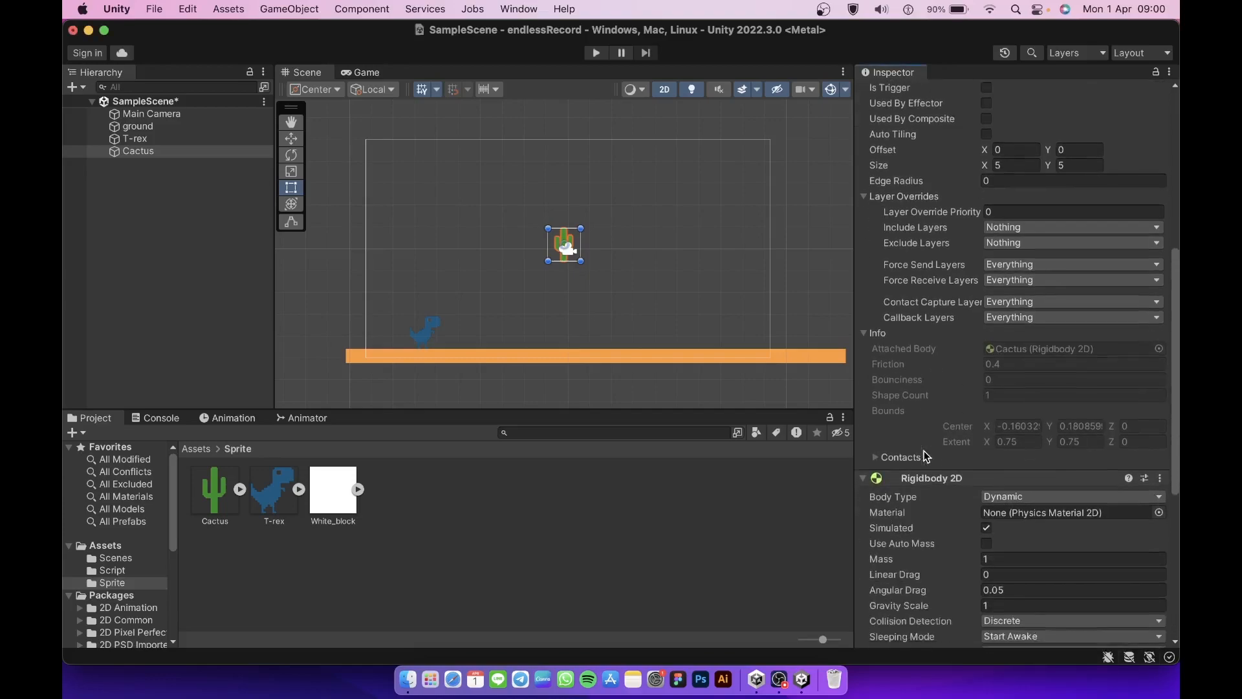
# Shrink the Cactus's Box Collider 2D around the plant's shape, to a size of about 2.49 by 4.89
pyautogui.scroll(5, 927, 456)
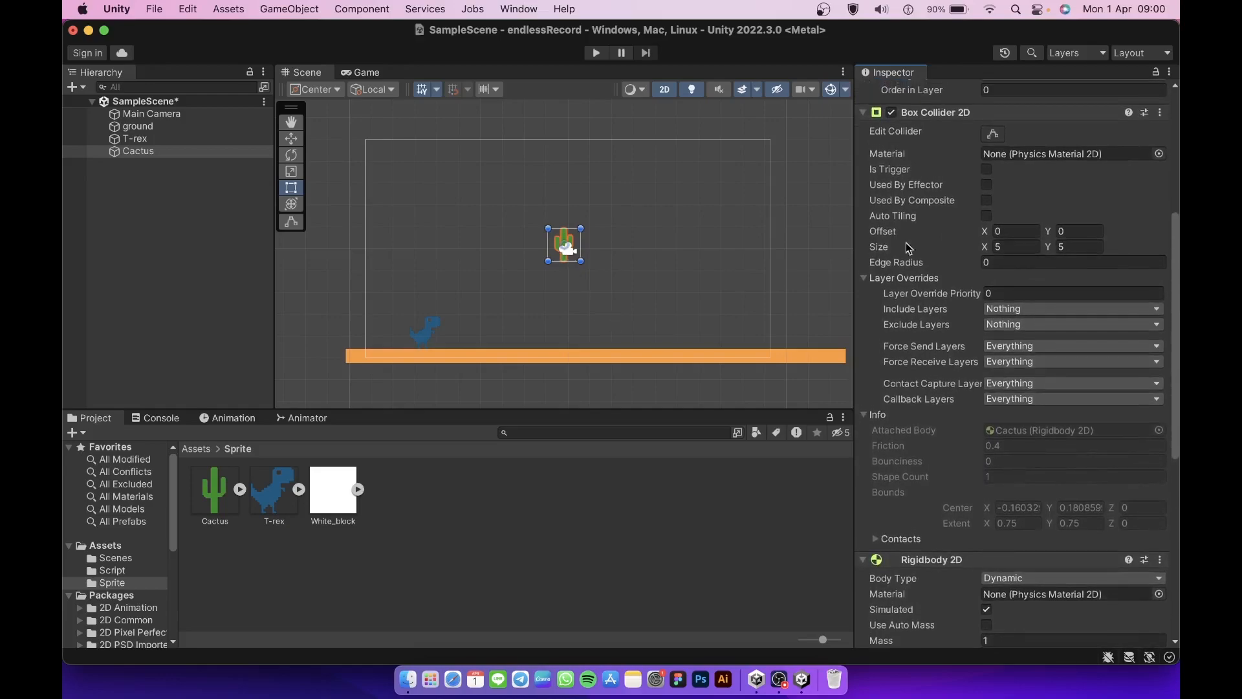
pyautogui.scroll(2, 927, 179)
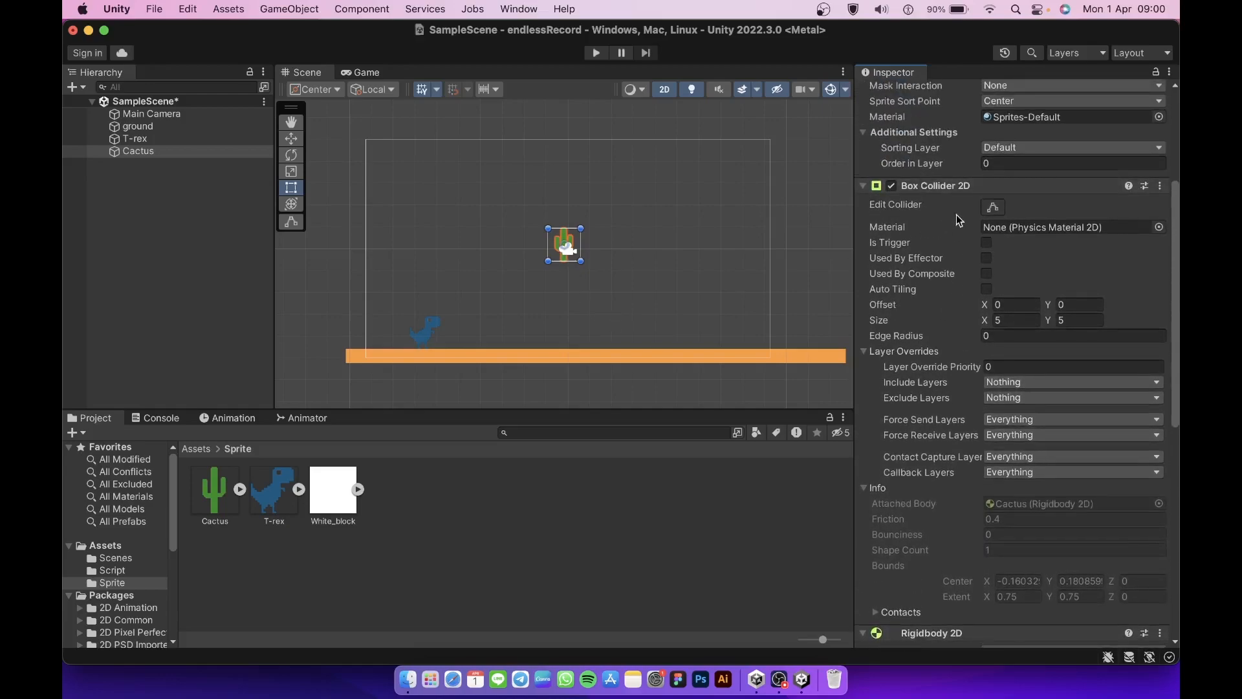
pyautogui.click(993, 209)
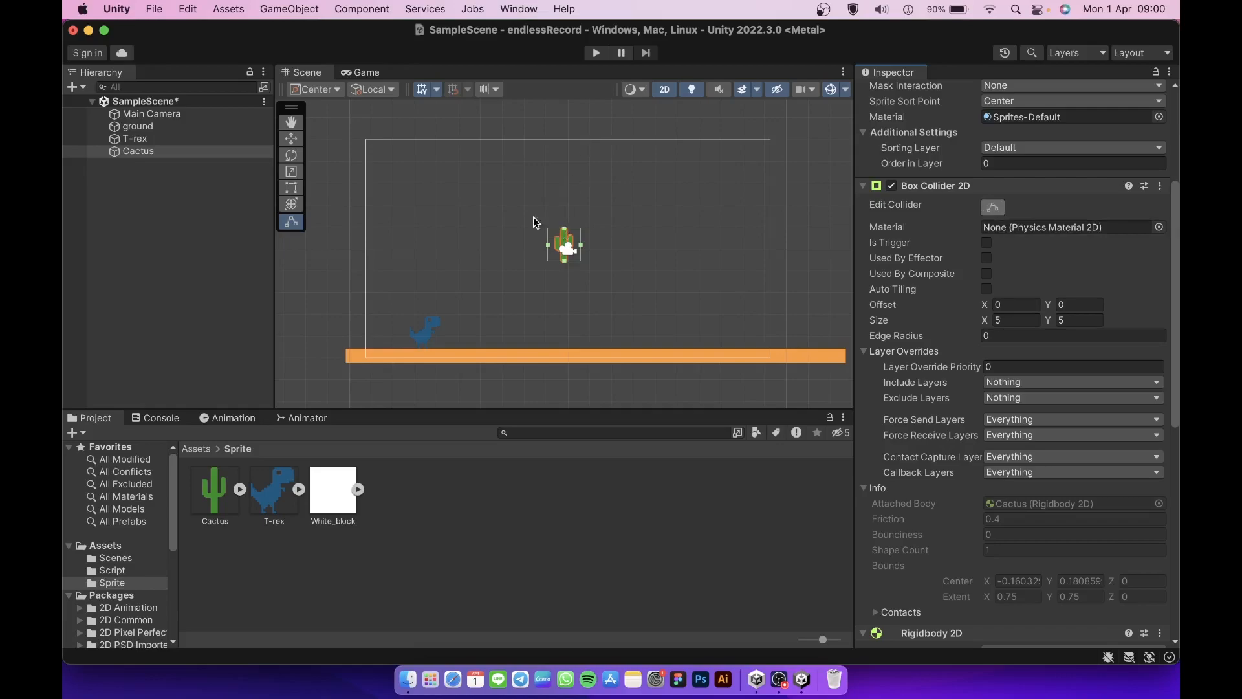
pyautogui.doubleClick(141, 153)
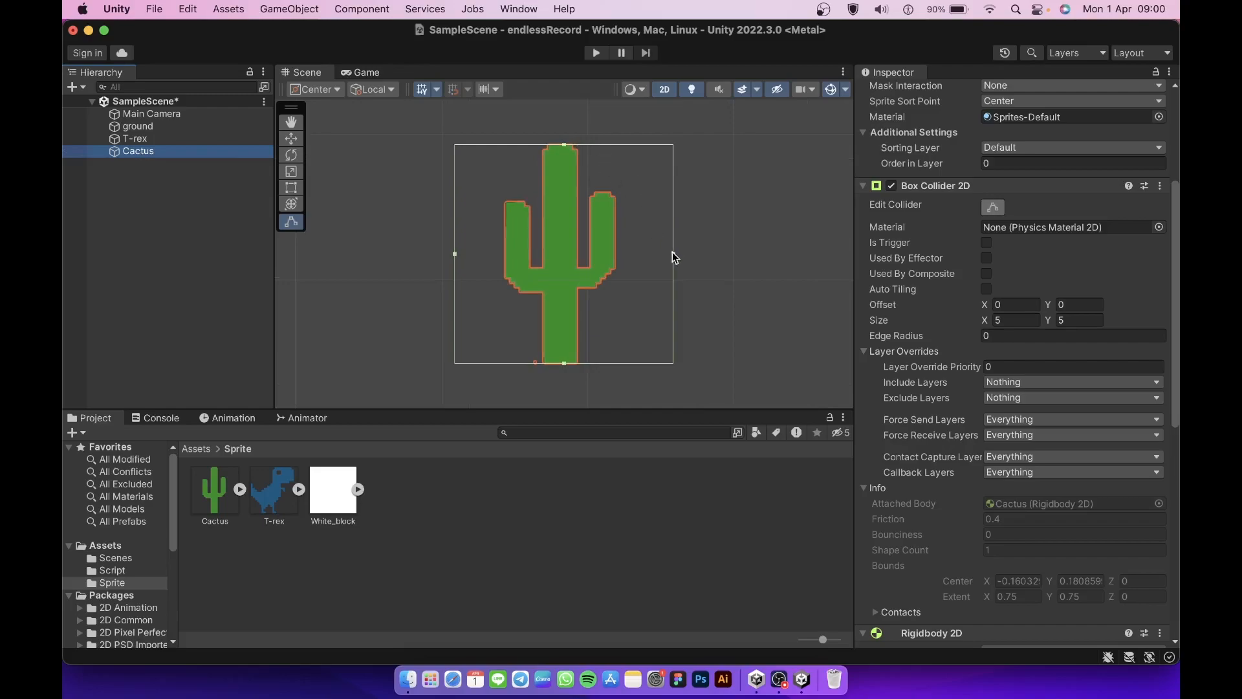
pyautogui.moveTo(674, 253); pyautogui.dragTo(617, 276)
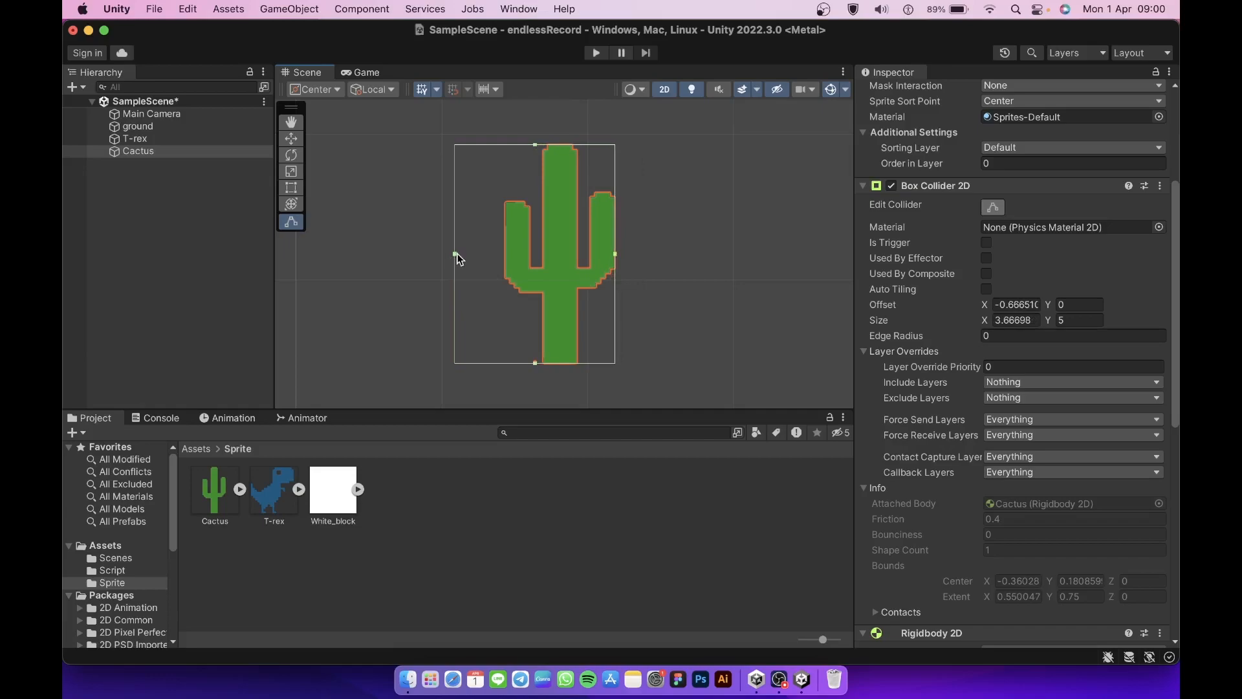
pyautogui.moveTo(457, 254); pyautogui.dragTo(507, 271)
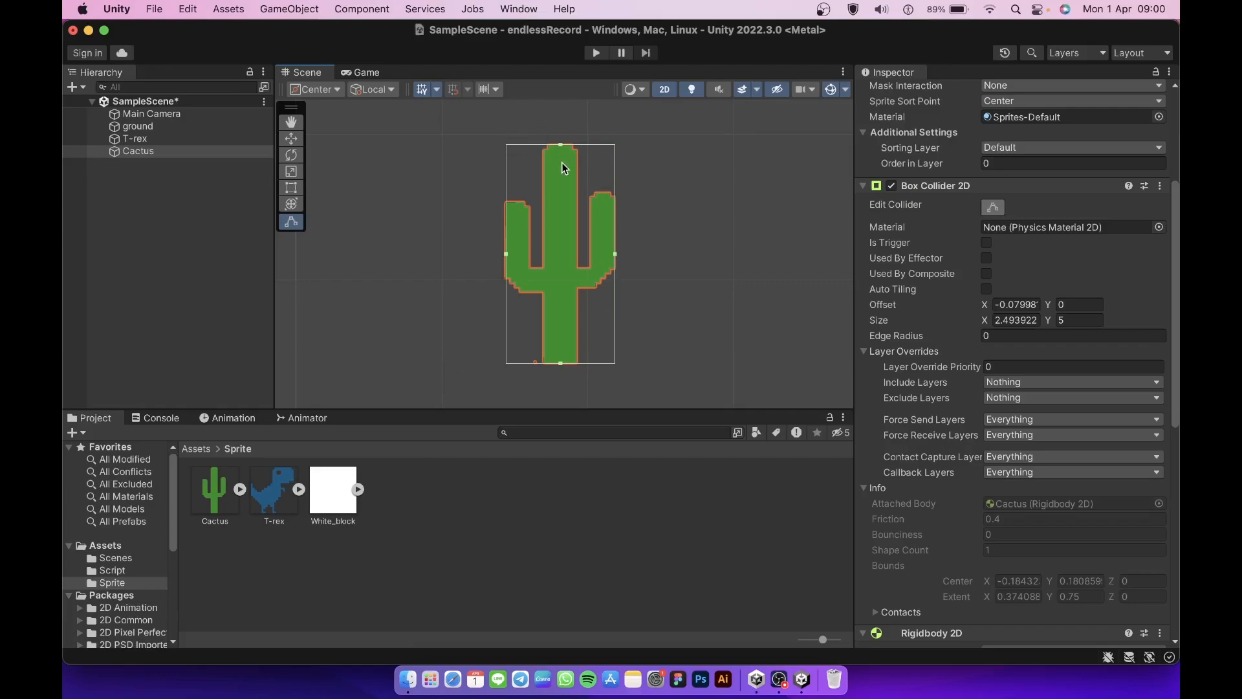
pyautogui.moveTo(561, 143); pyautogui.dragTo(560, 154)
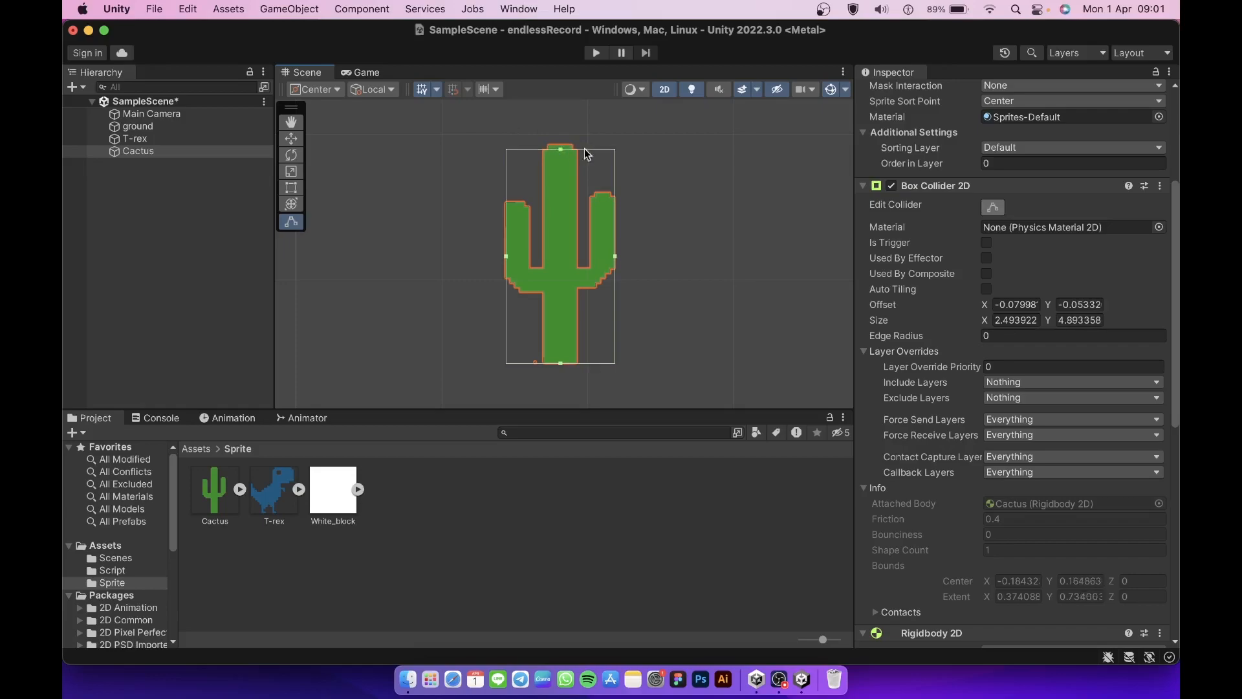
pyautogui.click(995, 211)
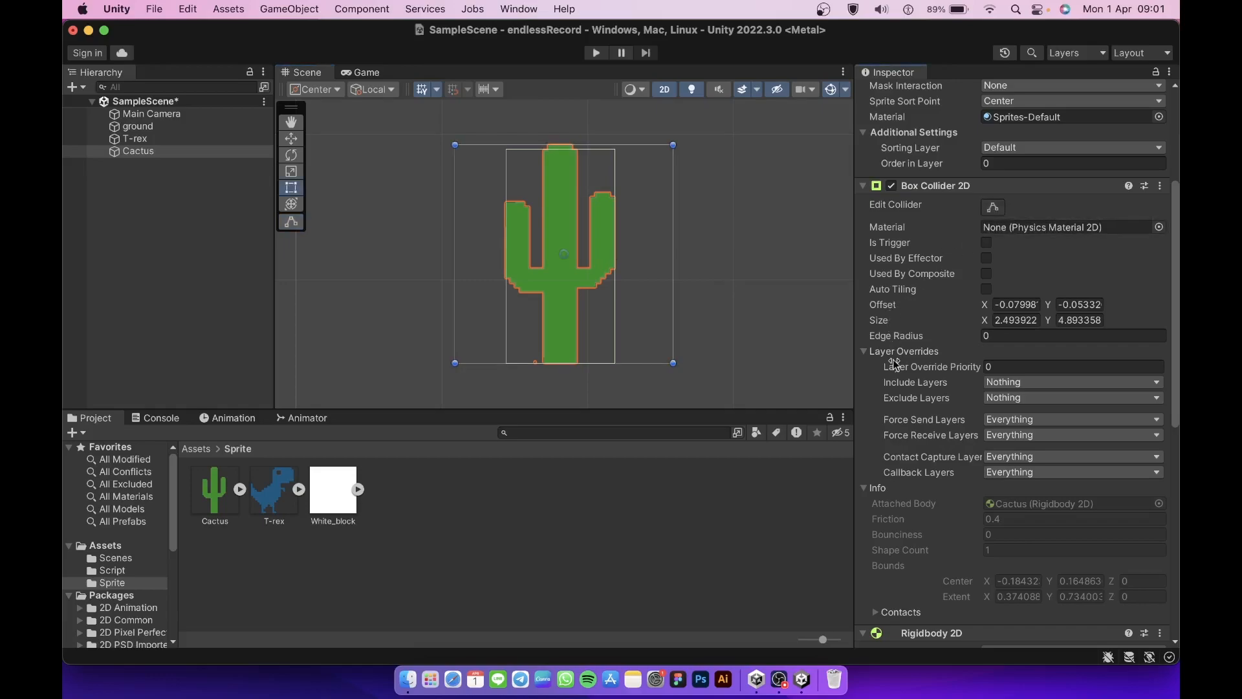
# Freeze the Z rotation in the constraints of the Cactus's Rigidbody 2D
pyautogui.scroll(-6, 908, 464)
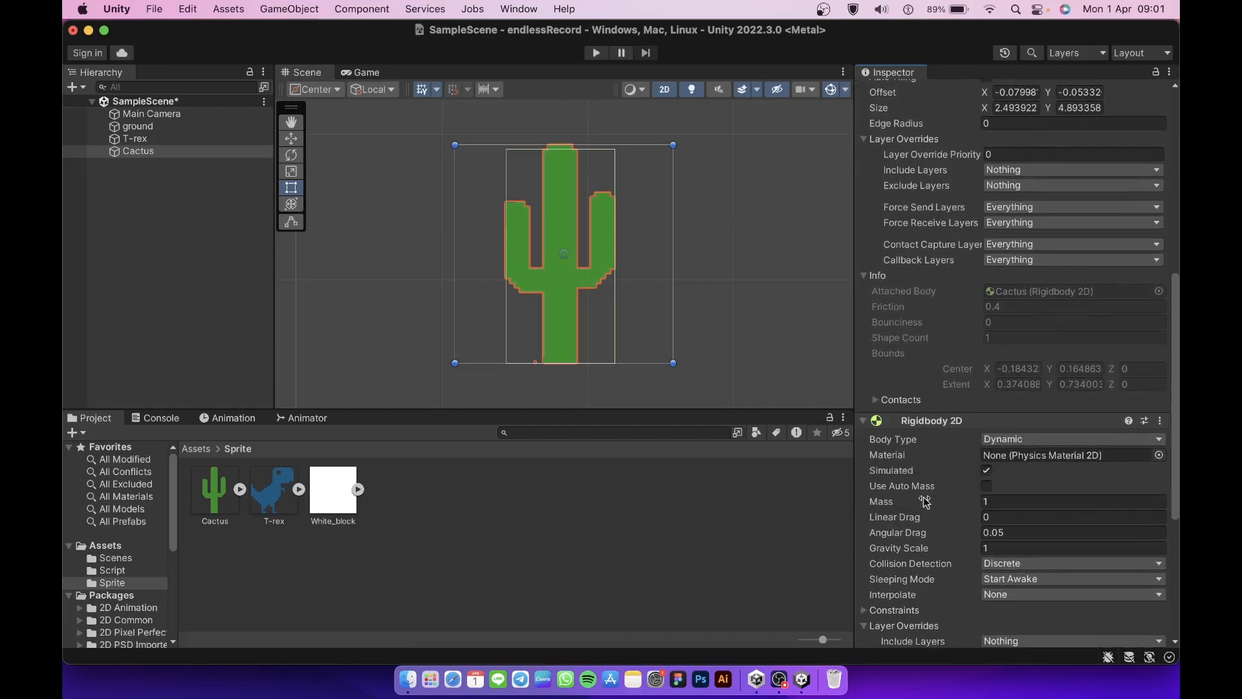
pyautogui.scroll(-8, 926, 501)
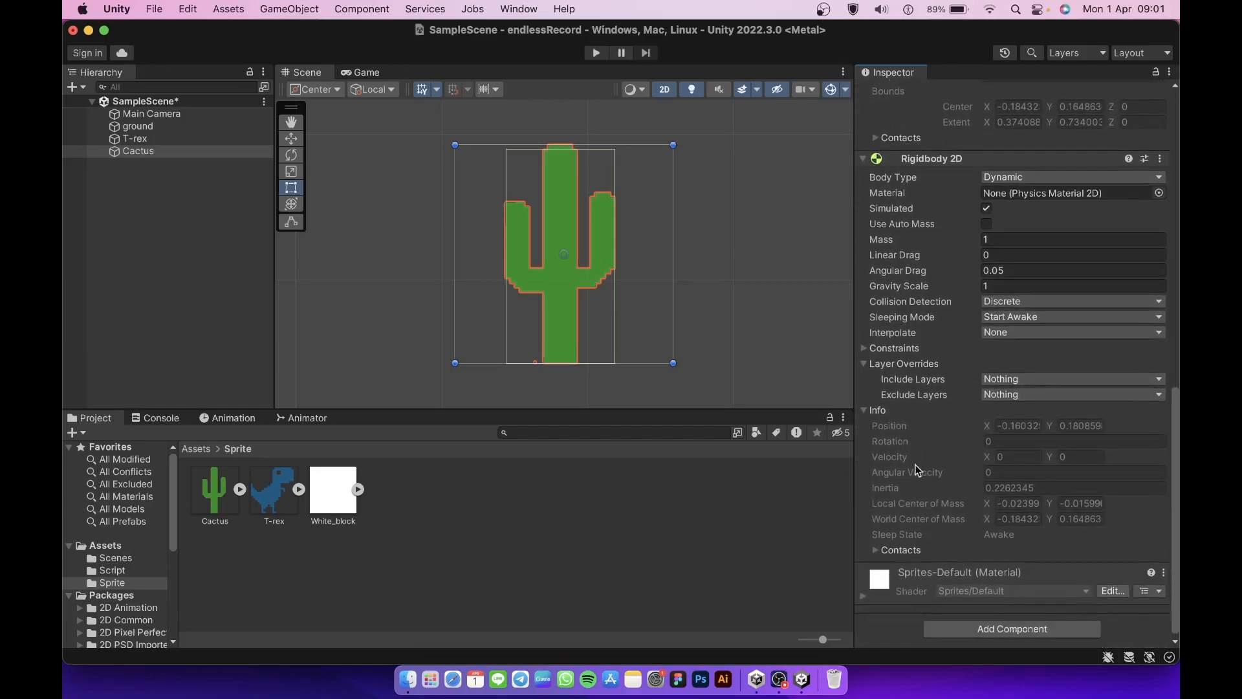
pyautogui.click(863, 349)
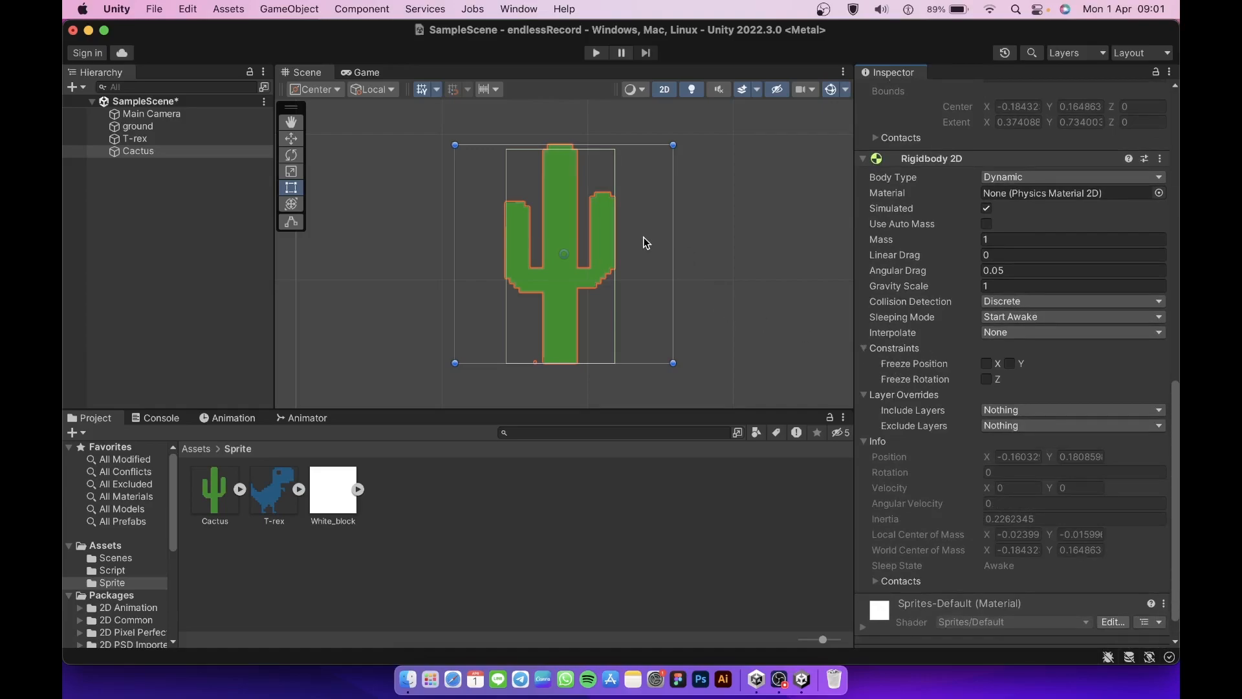
pyautogui.click(986, 379)
# Rename the Cactus object in the scene as prefab
pyautogui.click(152, 114)
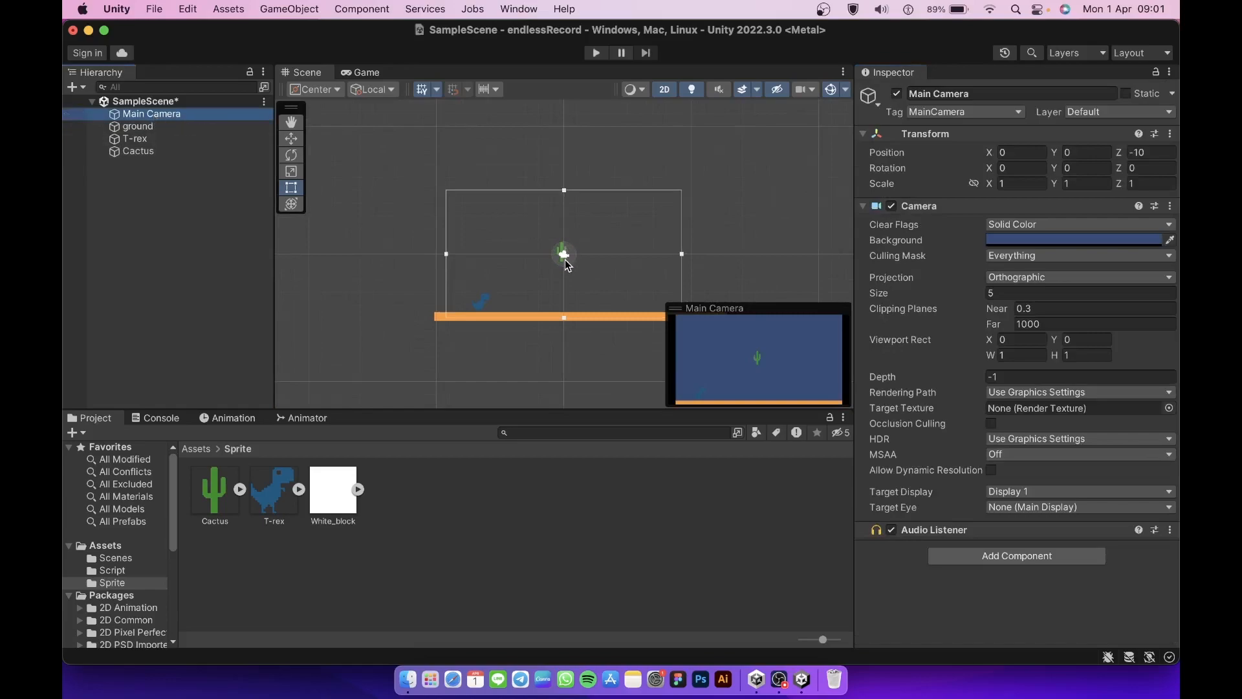
pyautogui.scroll(5, 565, 260)
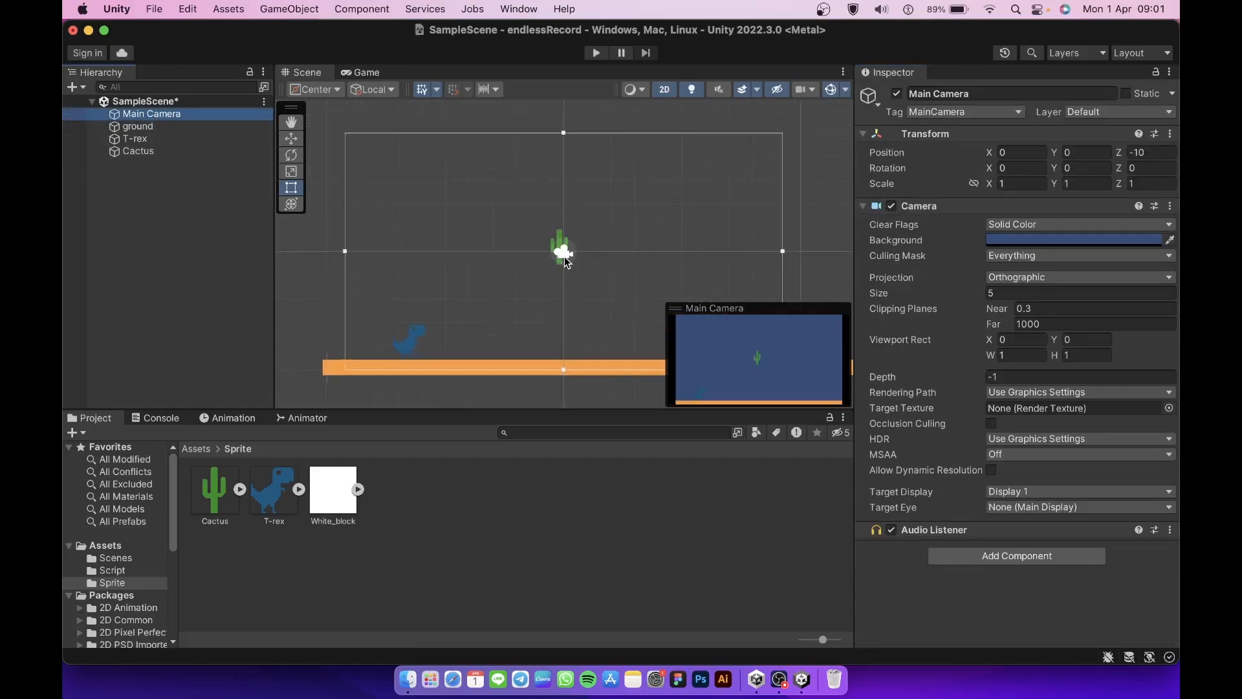
pyautogui.click(140, 154)
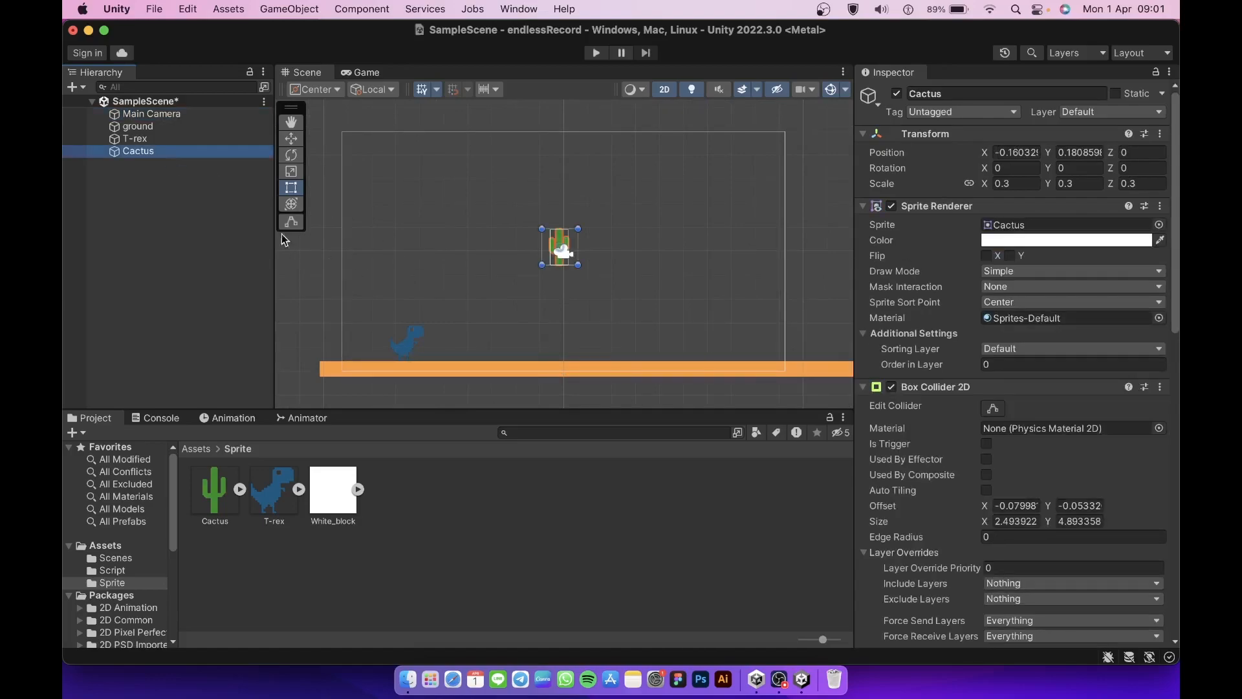
pyautogui.click(138, 152)
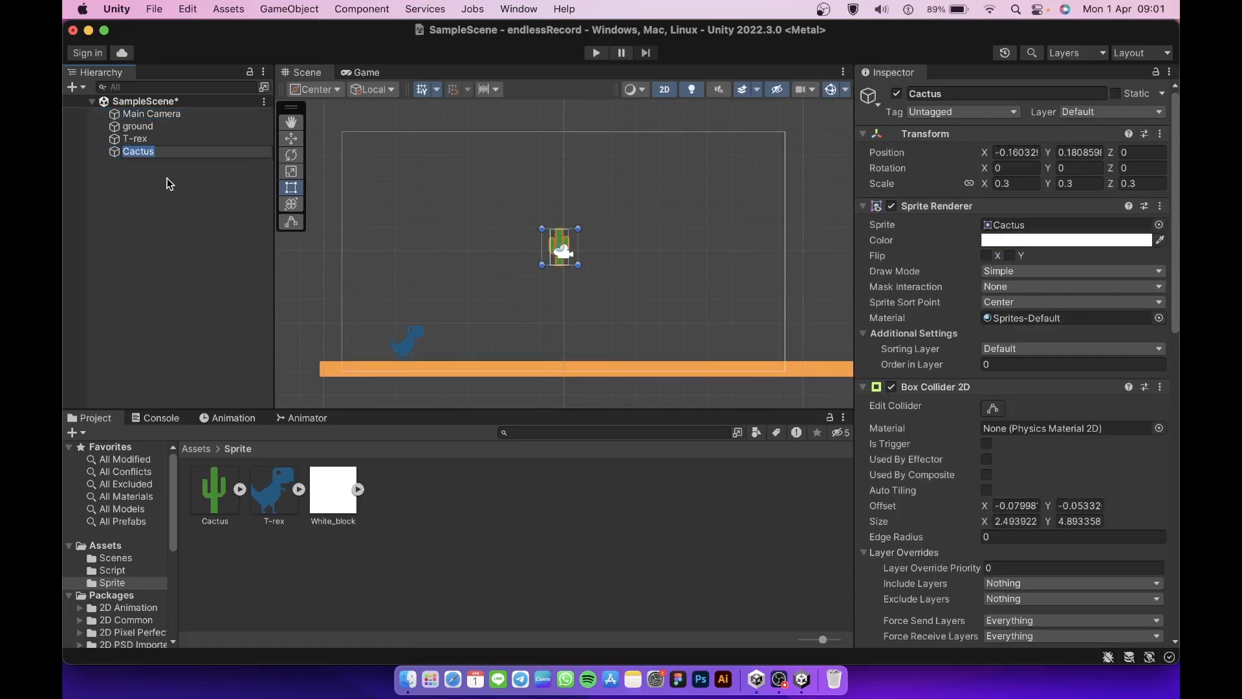
pyautogui.write('prefab')
pyautogui.press('Return')
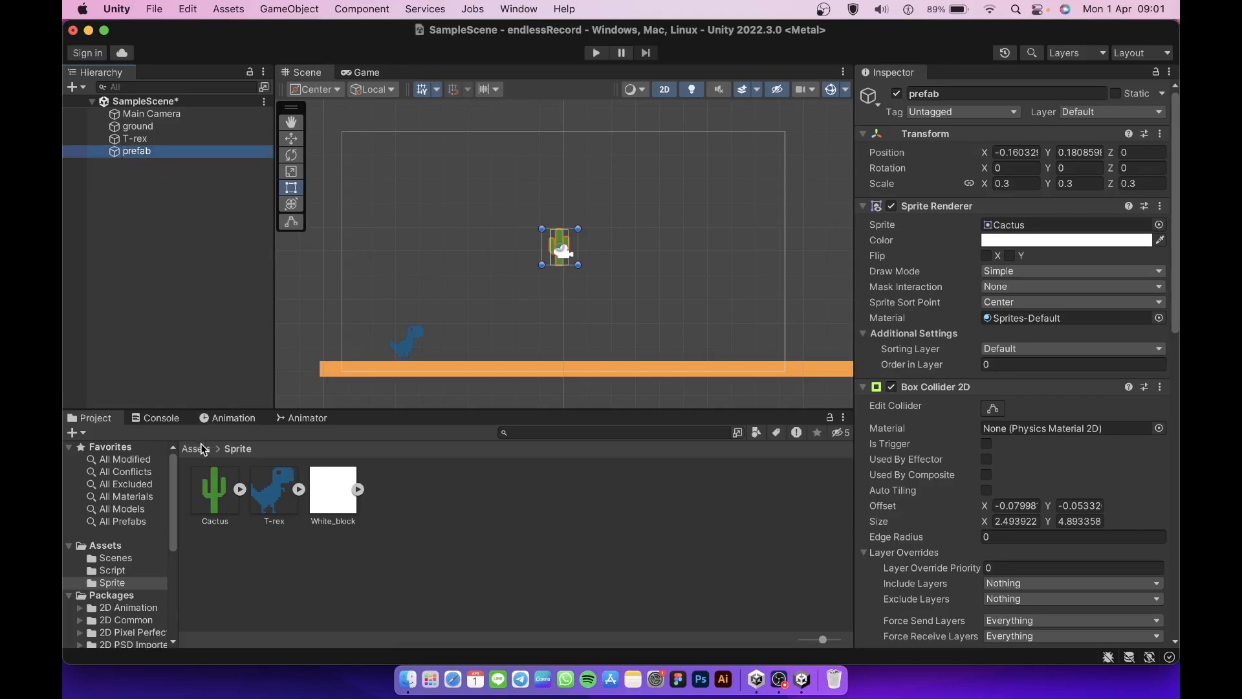
# Save the prefab object as a prefab asset in the Assets folder and delete its instance from the scene
pyautogui.click(202, 449)
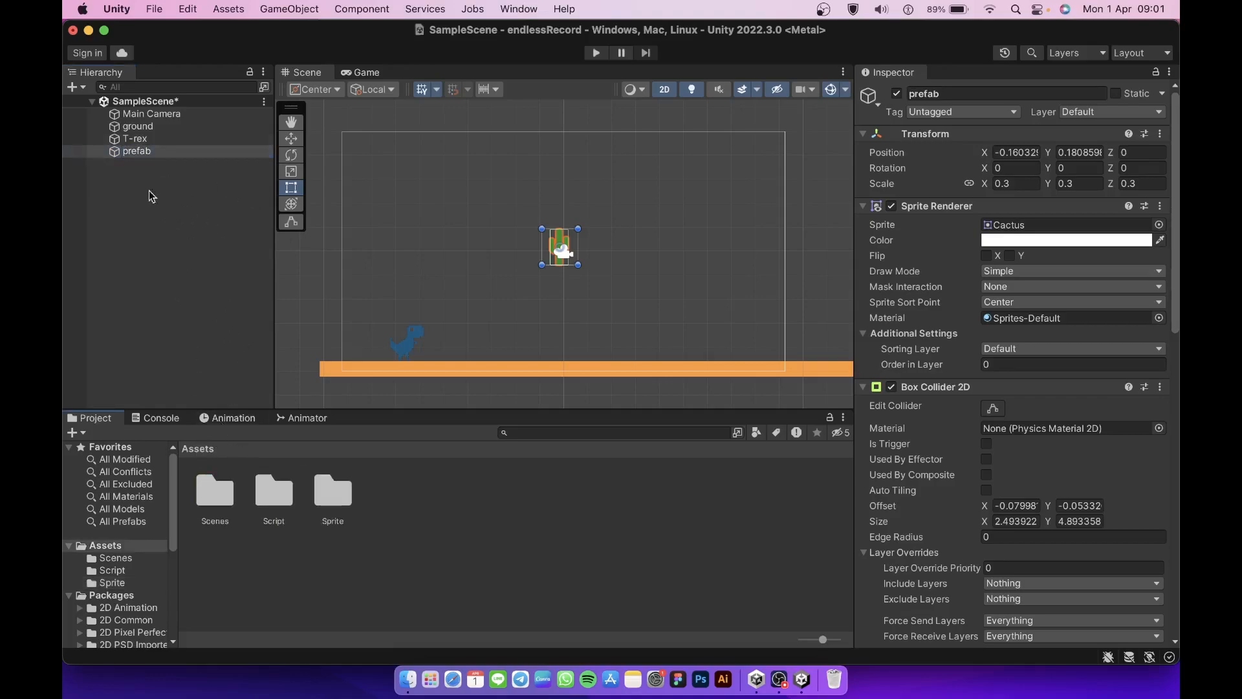
pyautogui.moveTo(121, 161); pyautogui.dragTo(382, 514)
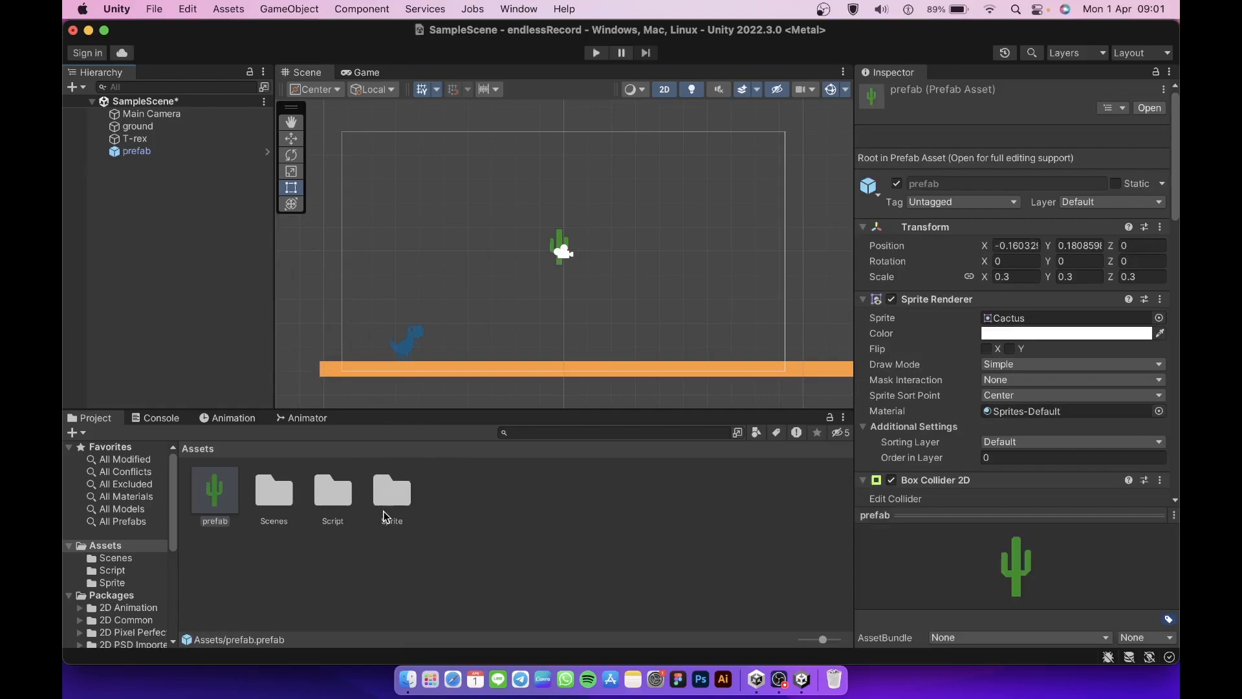
pyautogui.click(160, 150)
pyautogui.rightClick(161, 151)
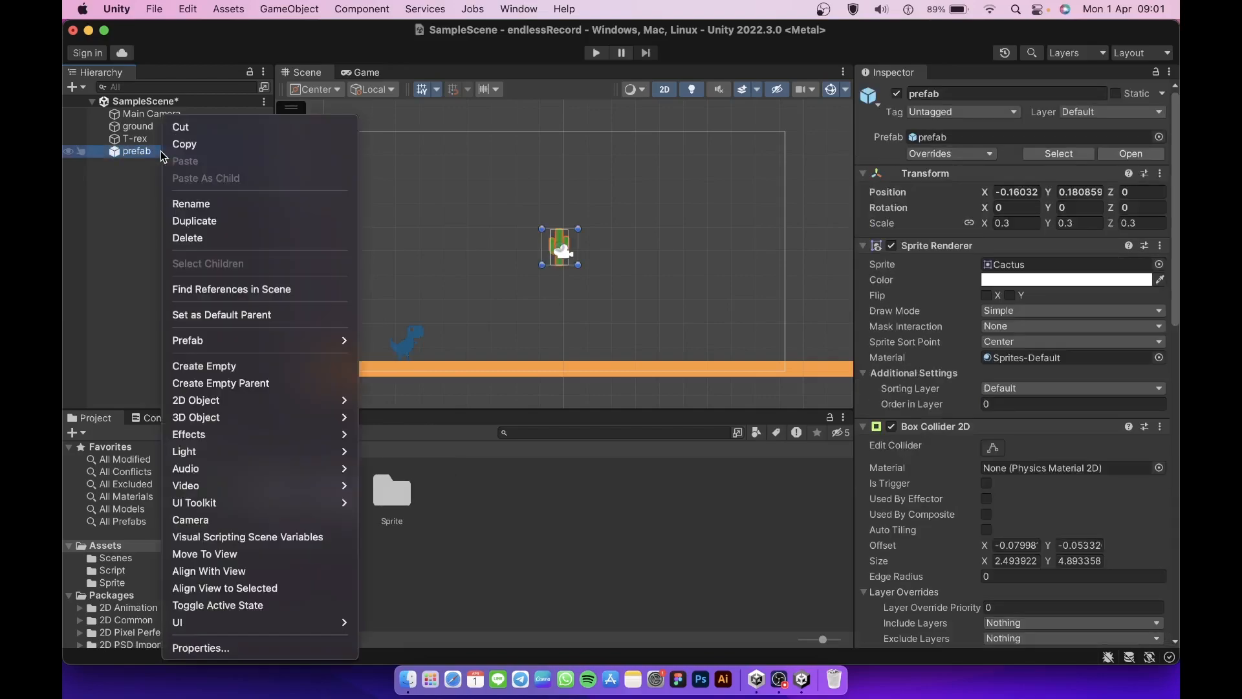
pyautogui.click(215, 239)
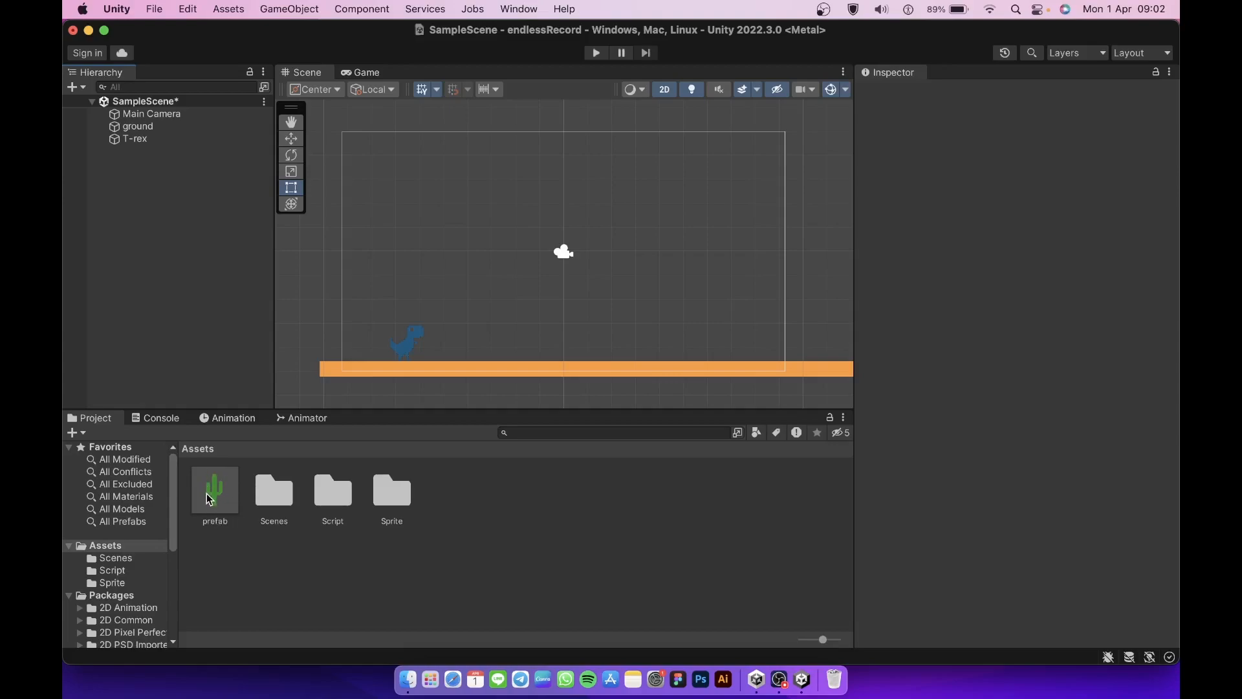
# Place an instance of the cactus prefab in the scene and unpack it completely
pyautogui.moveTo(209, 498); pyautogui.dragTo(560, 293)
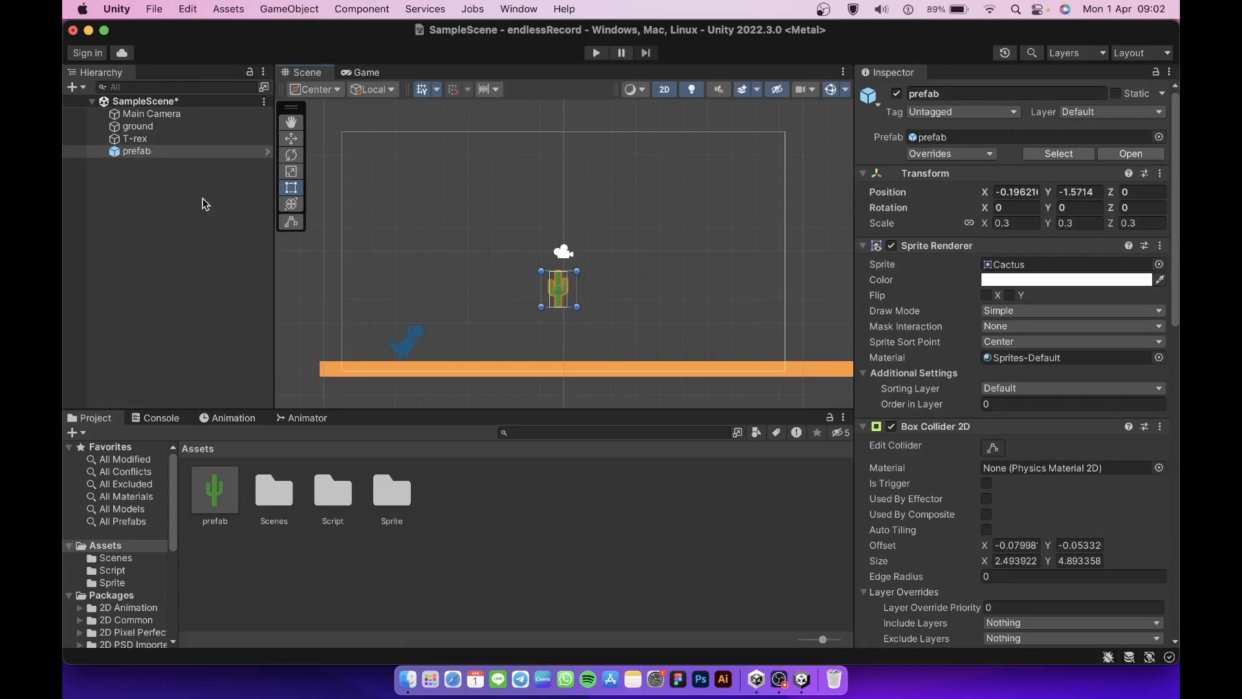
pyautogui.rightClick(148, 154)
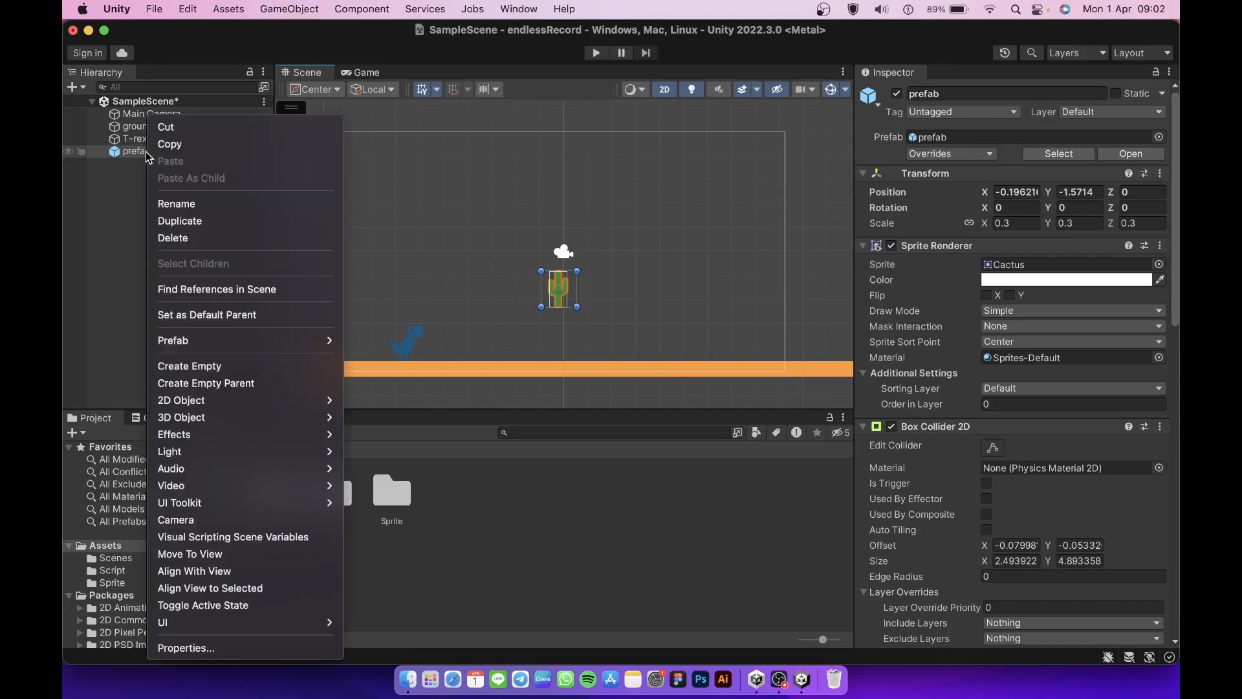
pyautogui.moveTo(295, 343)
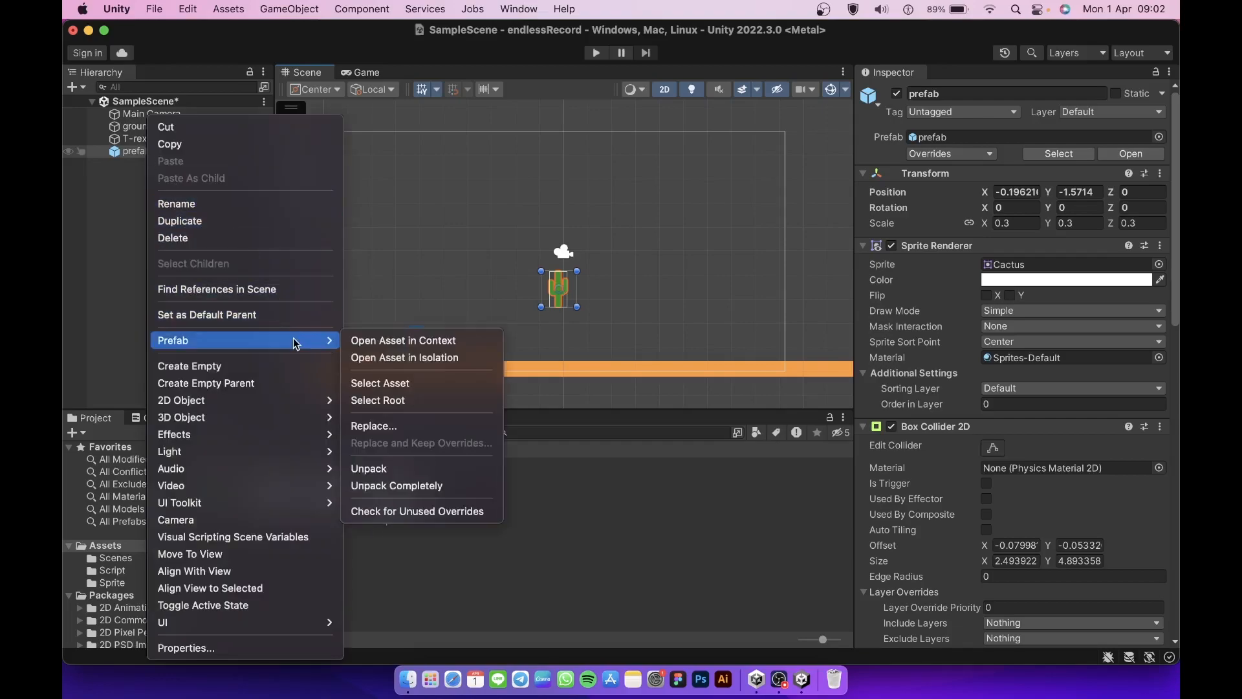
pyautogui.click(401, 487)
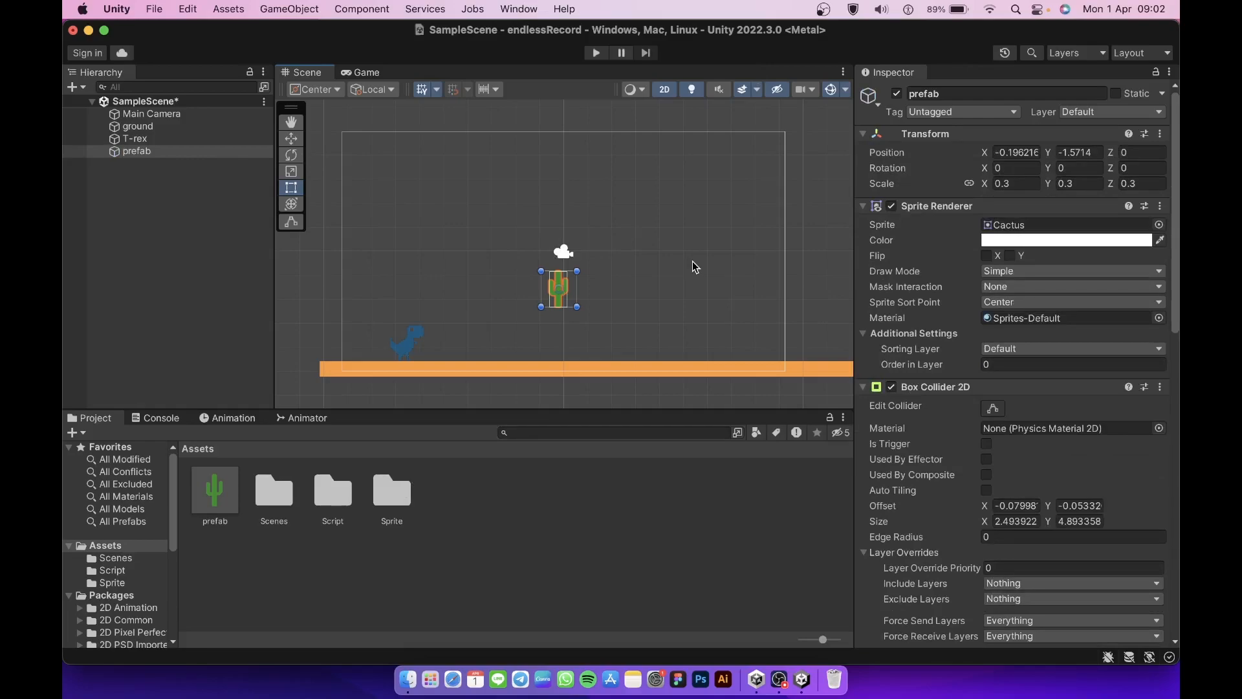
# Rename the unpacked prefab object in the scene as cactusSpawner
pyautogui.click(915, 95)
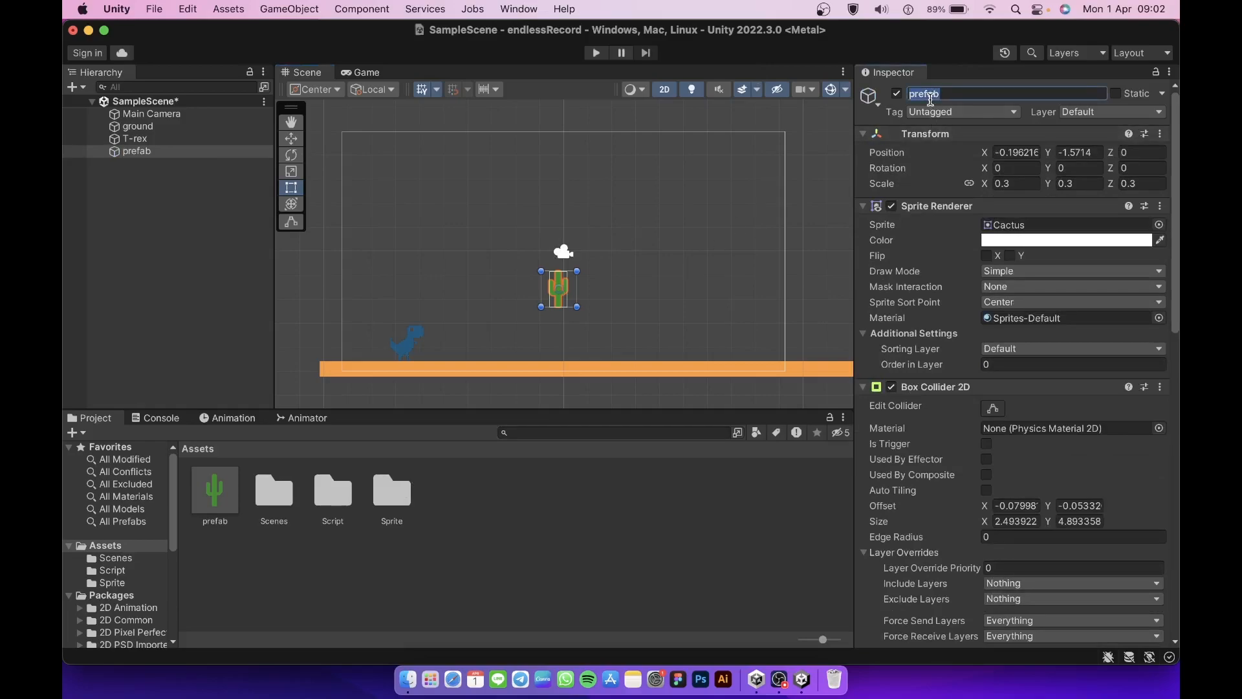
pyautogui.write('cactusSpawner')
pyautogui.press('Return')
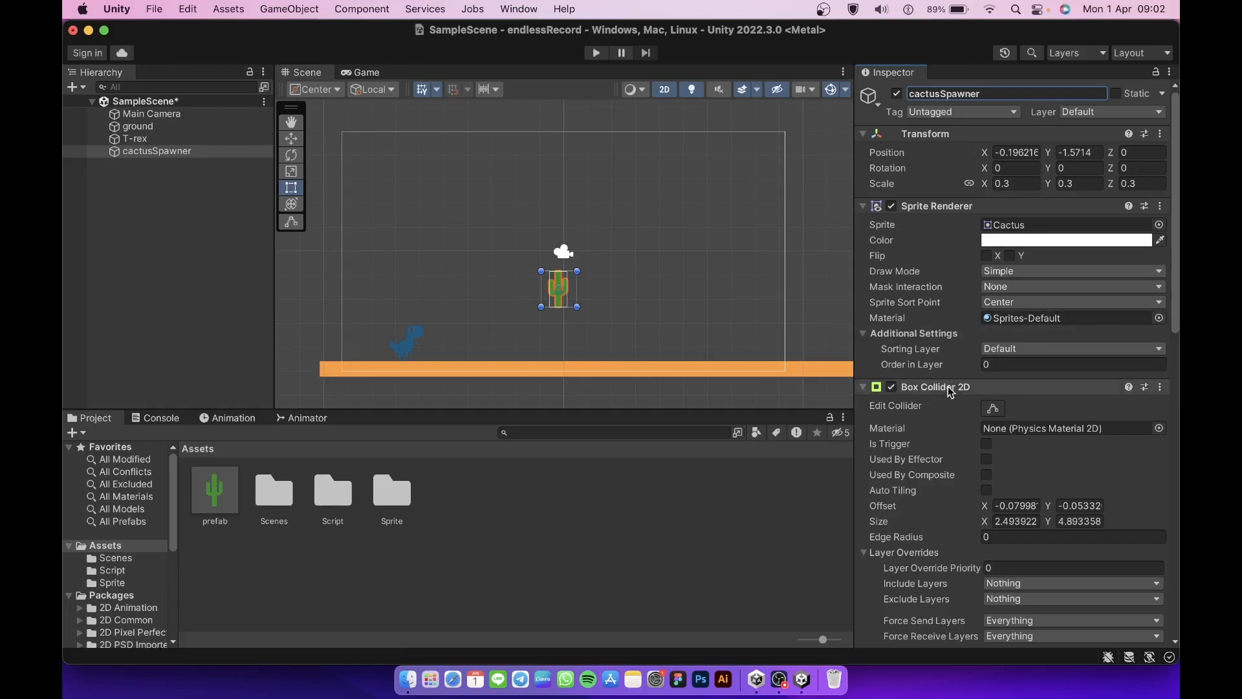
# Turn on Is Trigger for cactusSpawner's Box Collider 2D and remove its Rigidbody 2D component
pyautogui.click(987, 444)
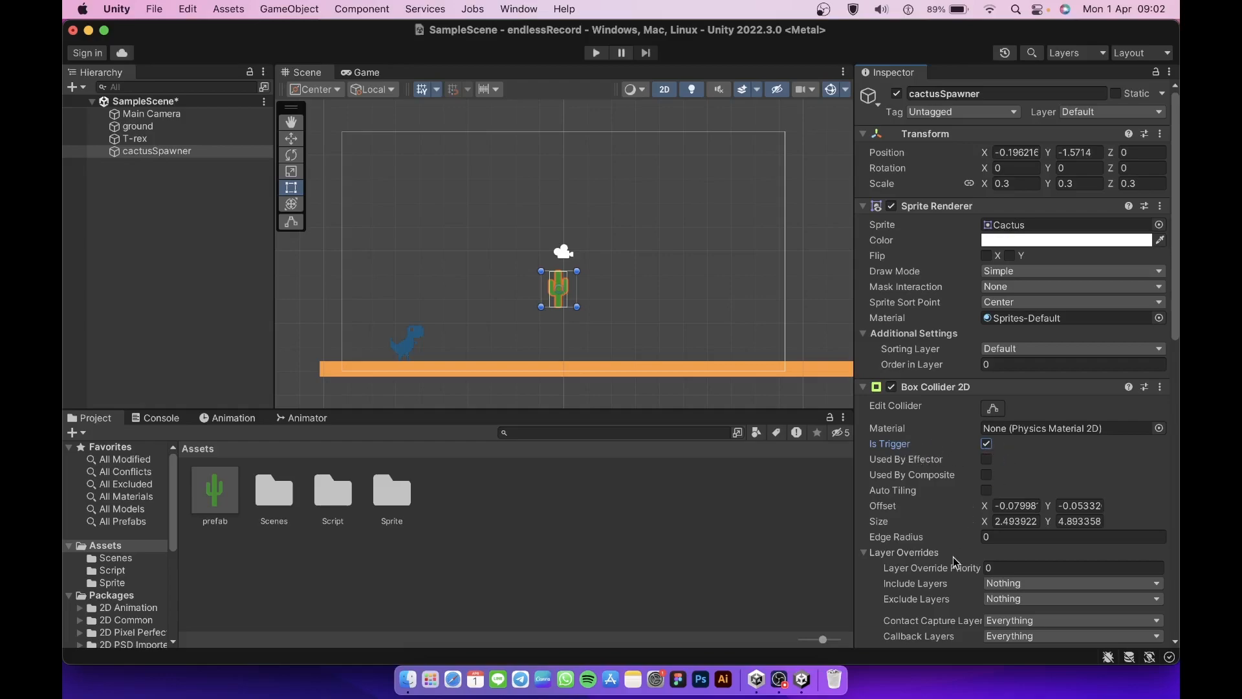
pyautogui.scroll(-5, 946, 615)
pyautogui.scroll(-8, 945, 615)
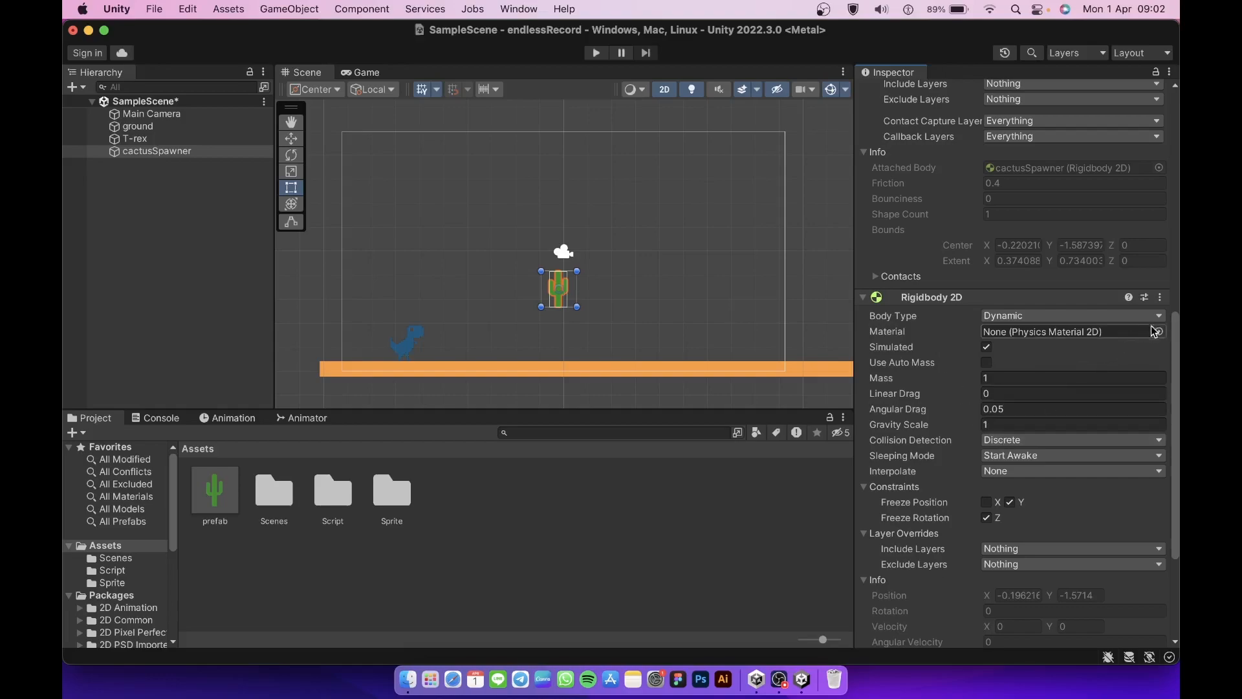
pyautogui.click(1161, 297)
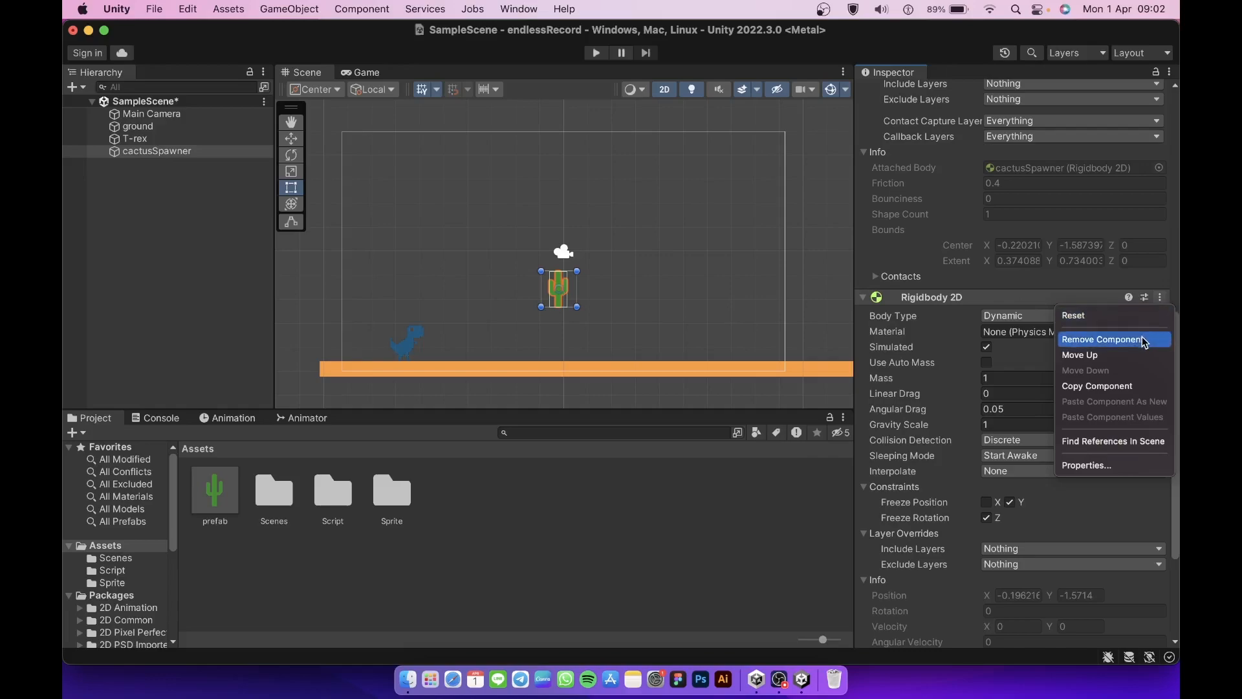
pyautogui.click(1104, 339)
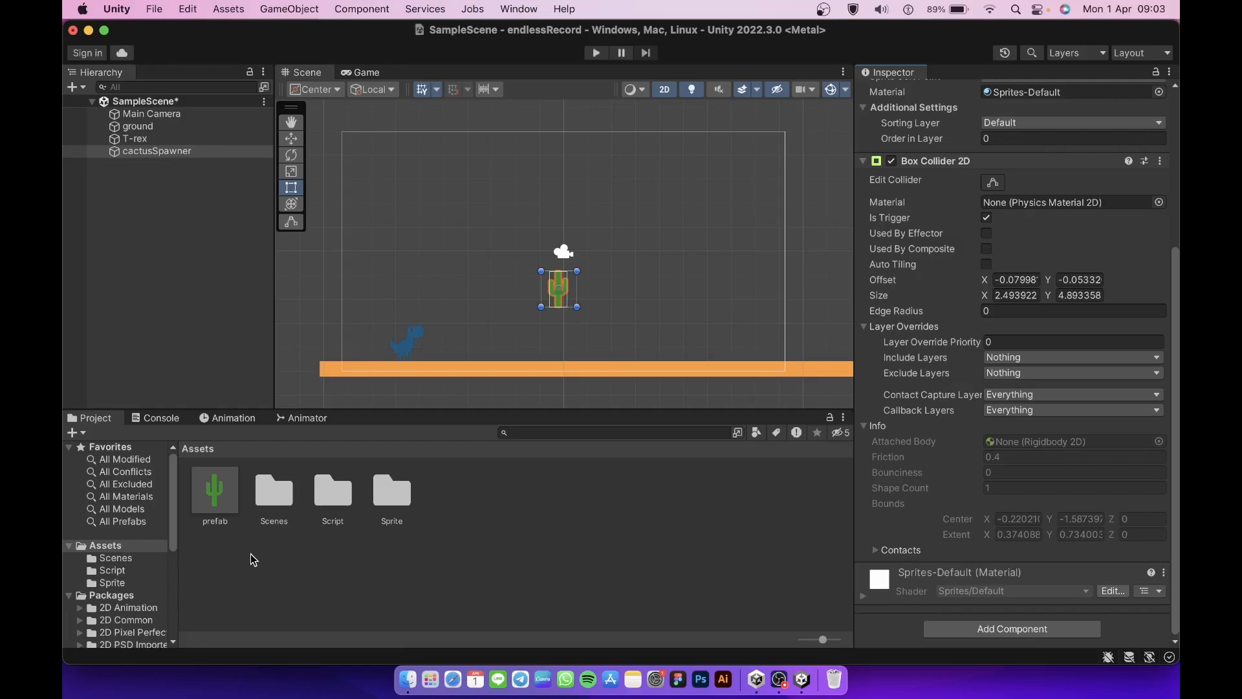
# Attach the spikeGenerator script to cactusSpawner and assign the cactus prefab asset as its Spike object
pyautogui.click(106, 575)
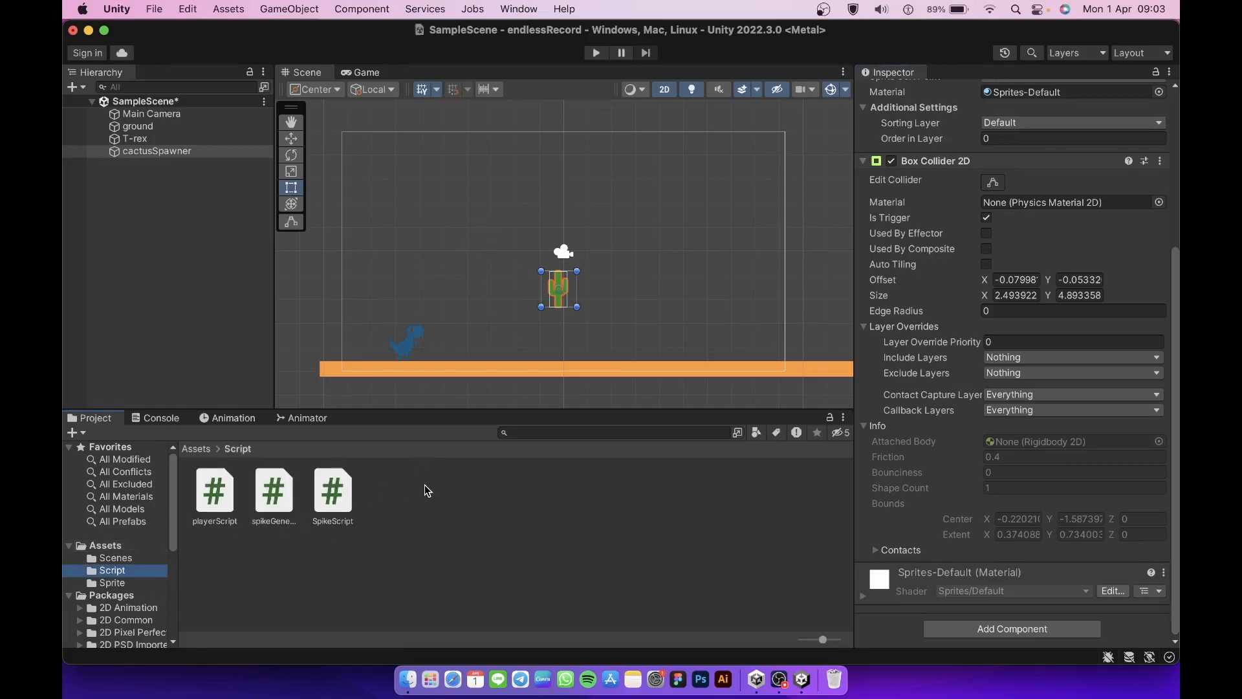
pyautogui.scroll(5, 890, 247)
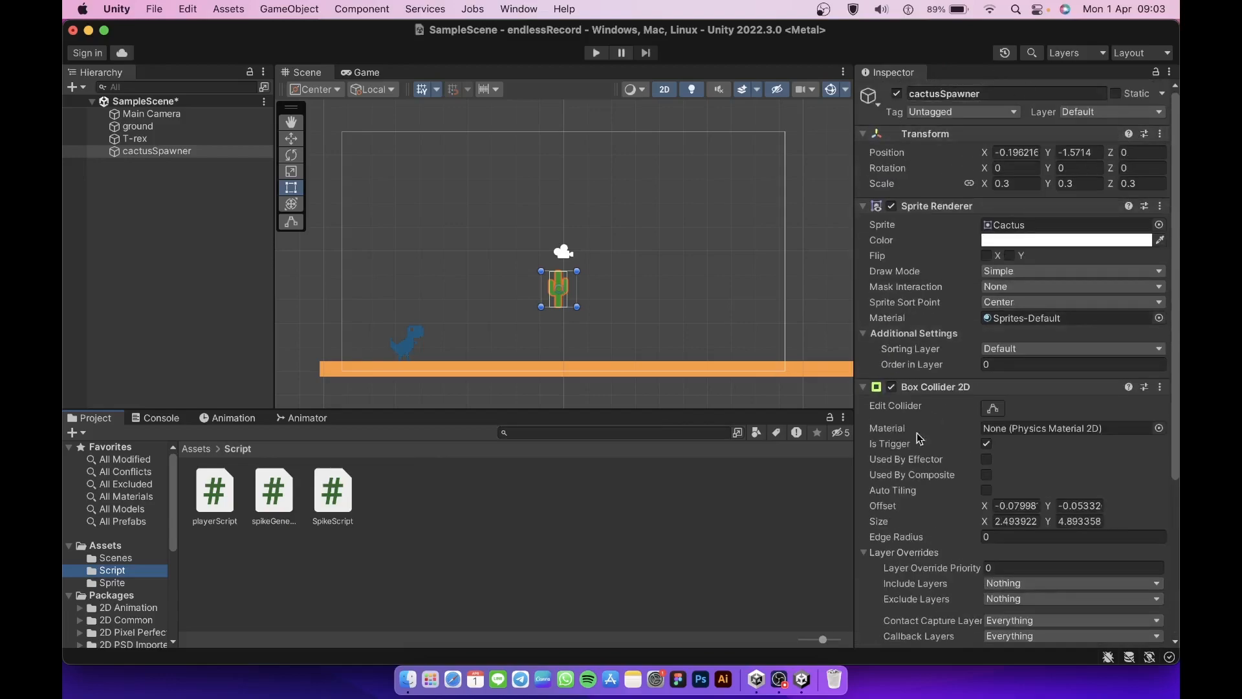
pyautogui.scroll(-5, 919, 439)
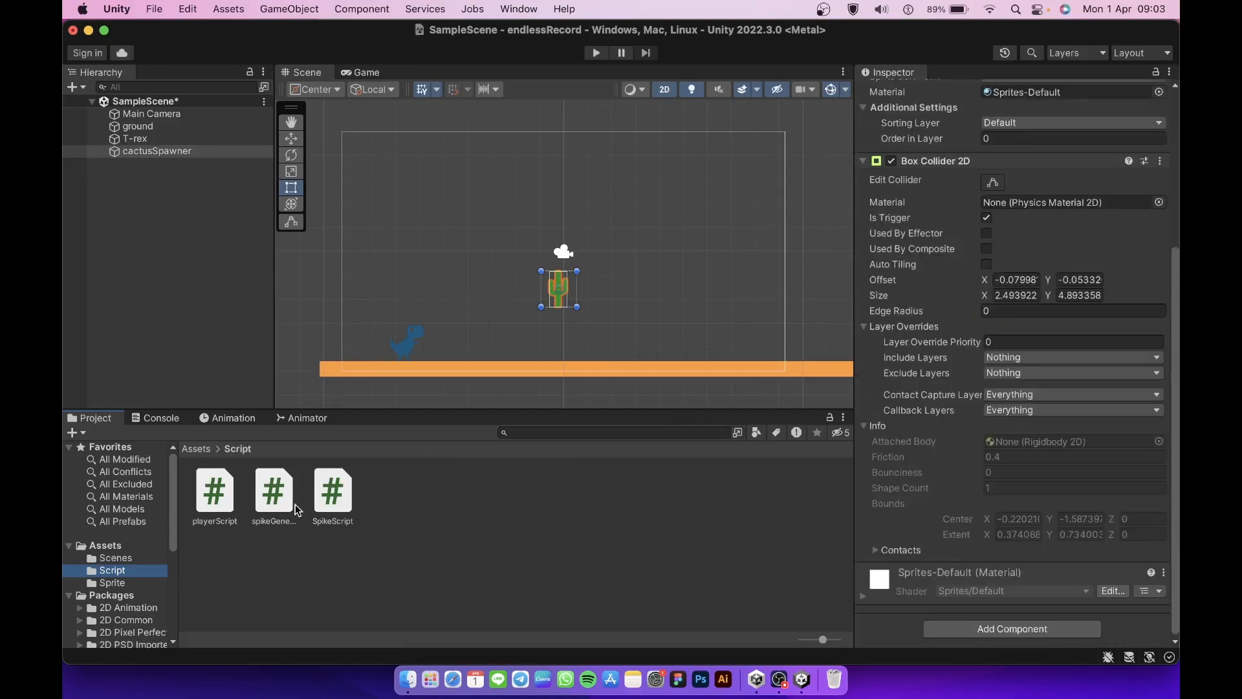
pyautogui.moveTo(277, 494); pyautogui.dragTo(902, 570)
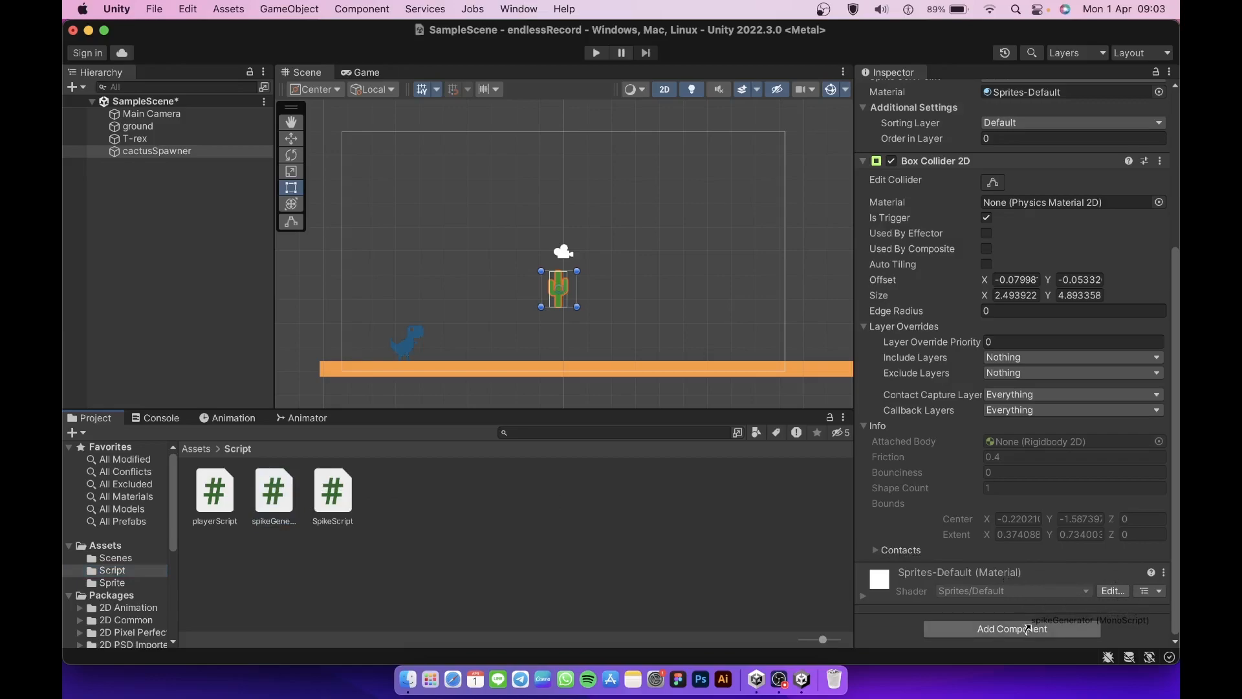
pyautogui.scroll(-3, 970, 611)
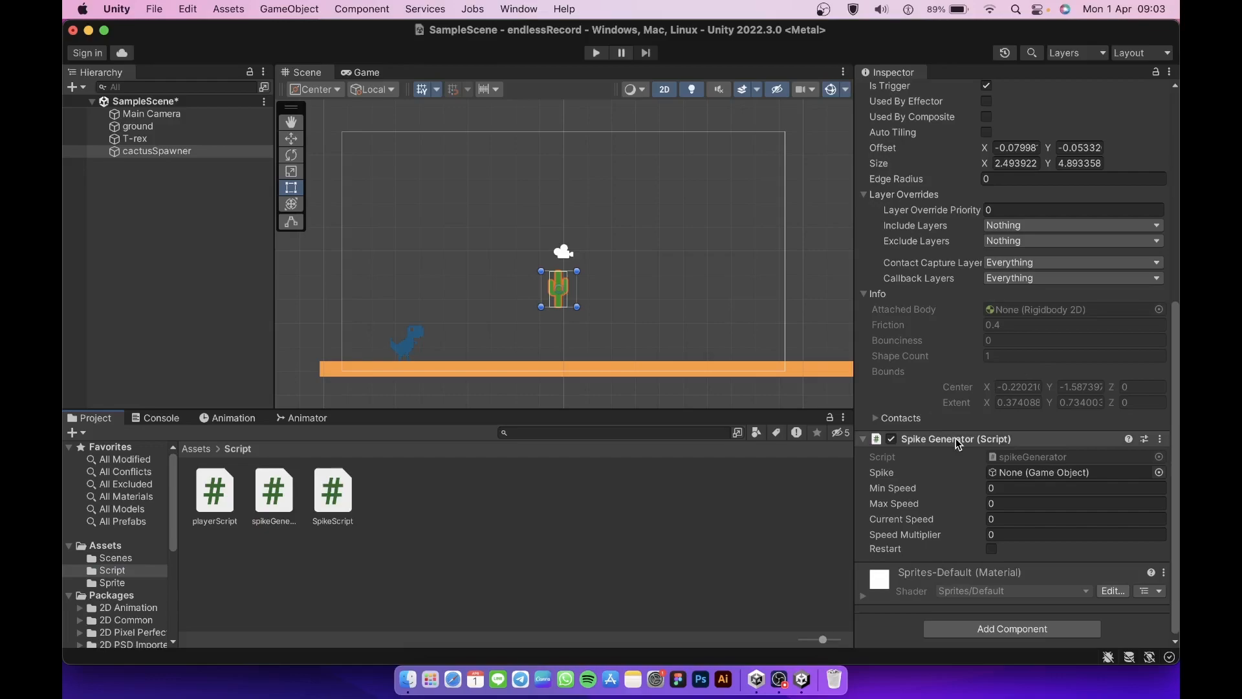
pyautogui.click(115, 548)
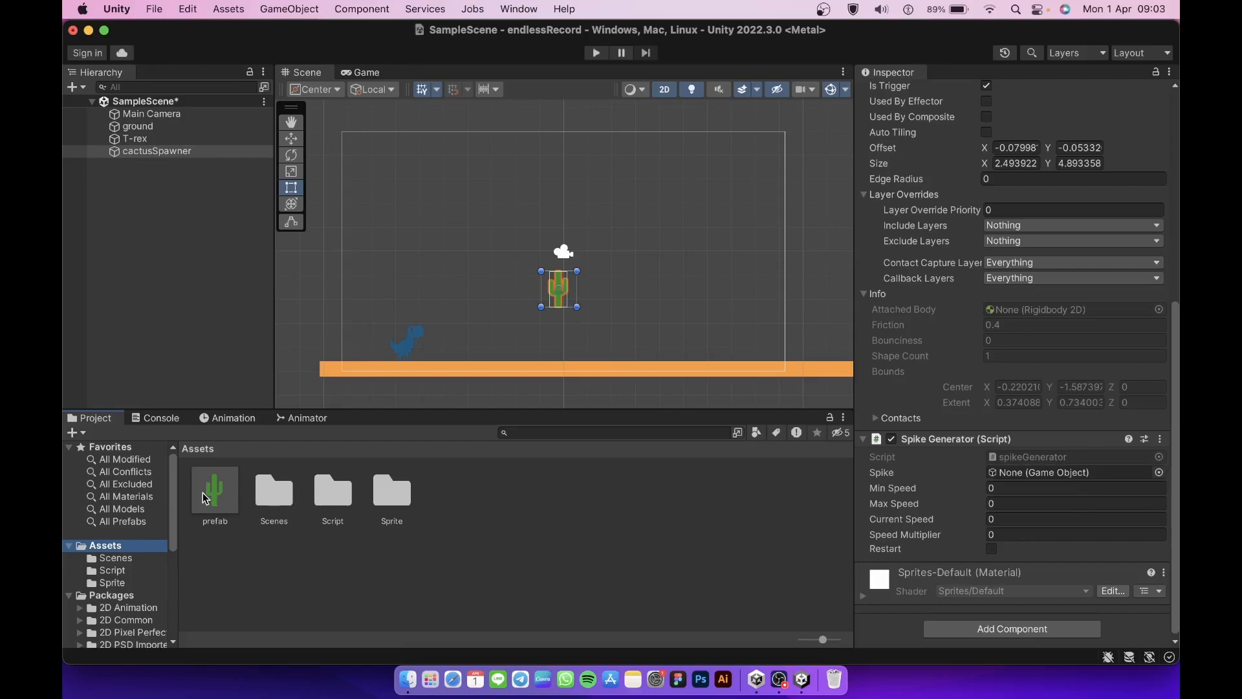
pyautogui.moveTo(207, 502); pyautogui.dragTo(1046, 471)
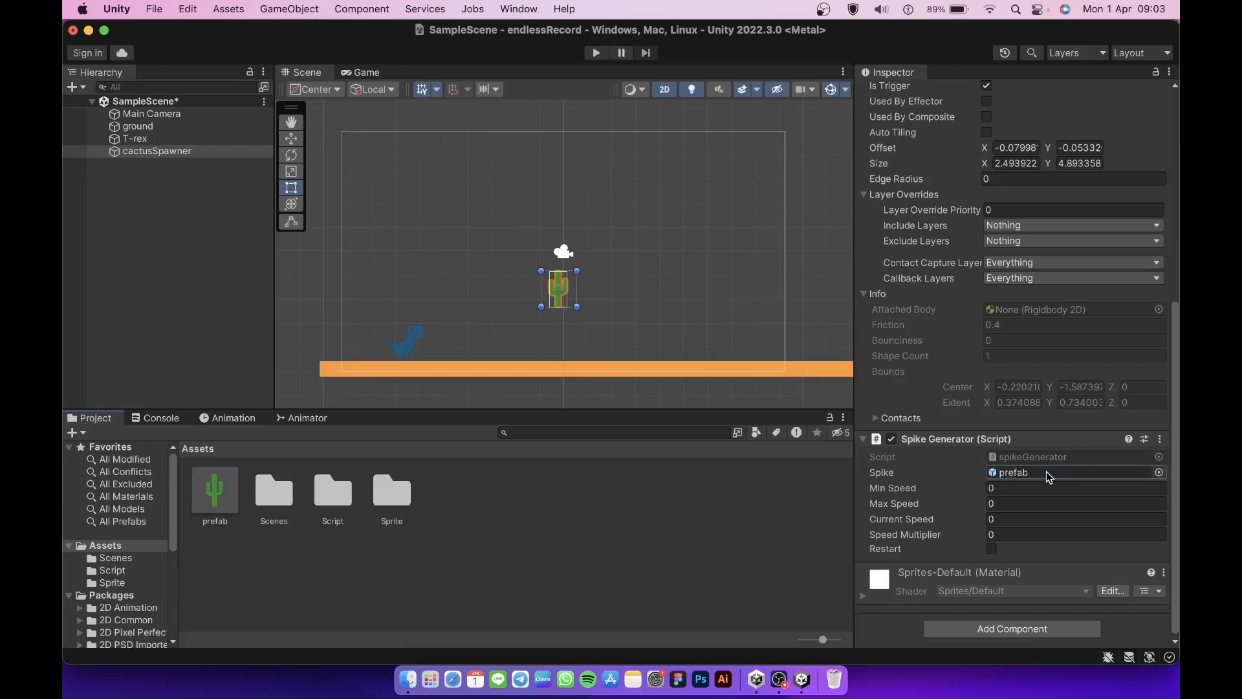
# Set the Spike Generator's Min Speed to 6, Max Speed to 12 and Speed Multiplier to 0.0015
pyautogui.click(1020, 487)
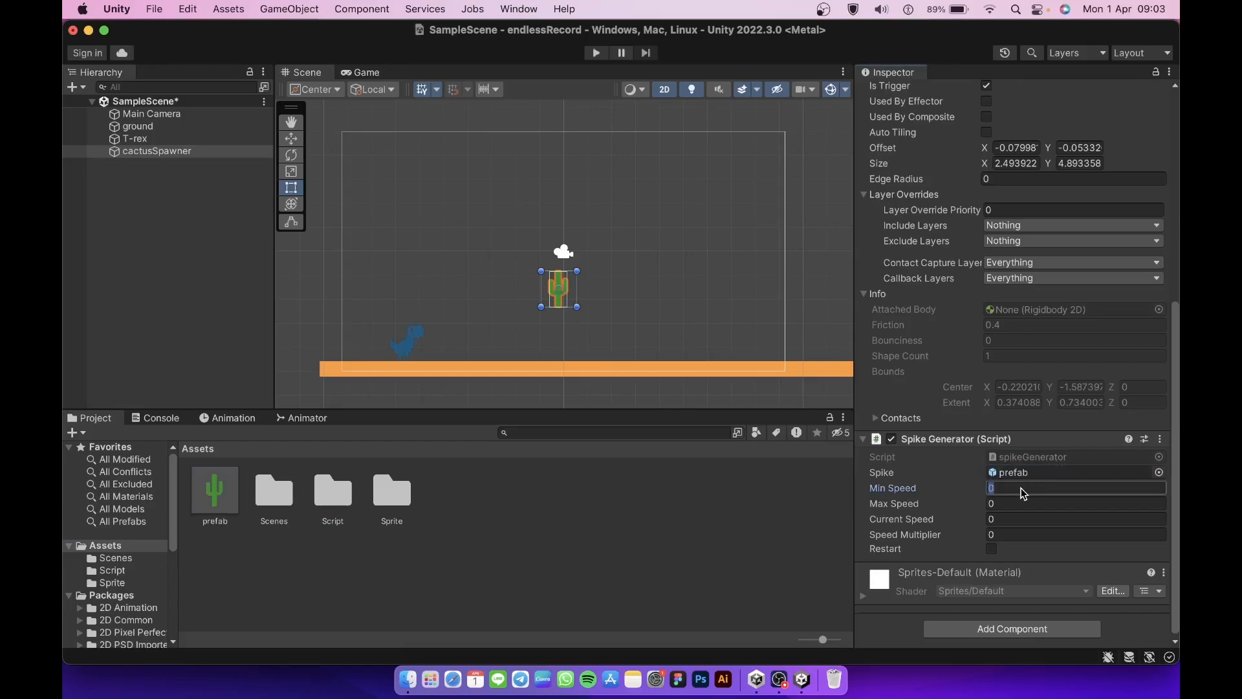
pyautogui.write('6')
pyautogui.click(1026, 505)
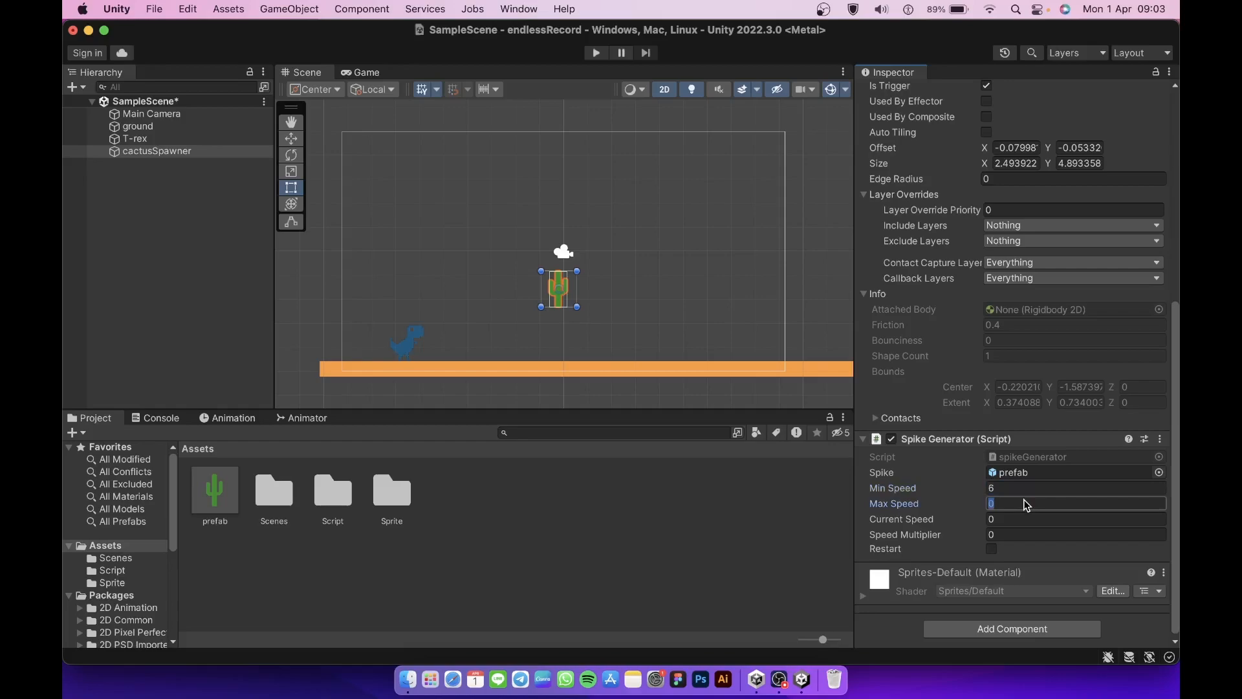
pyautogui.write('12')
pyautogui.click(1018, 534)
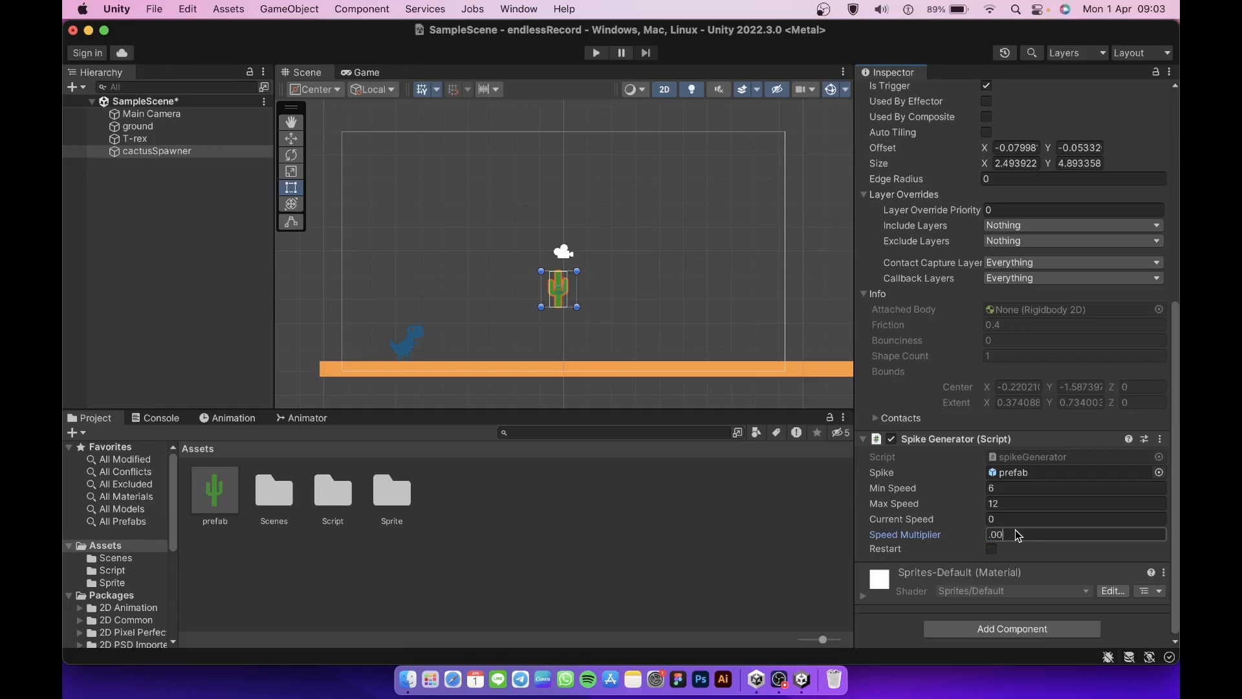
pyautogui.press('Return')
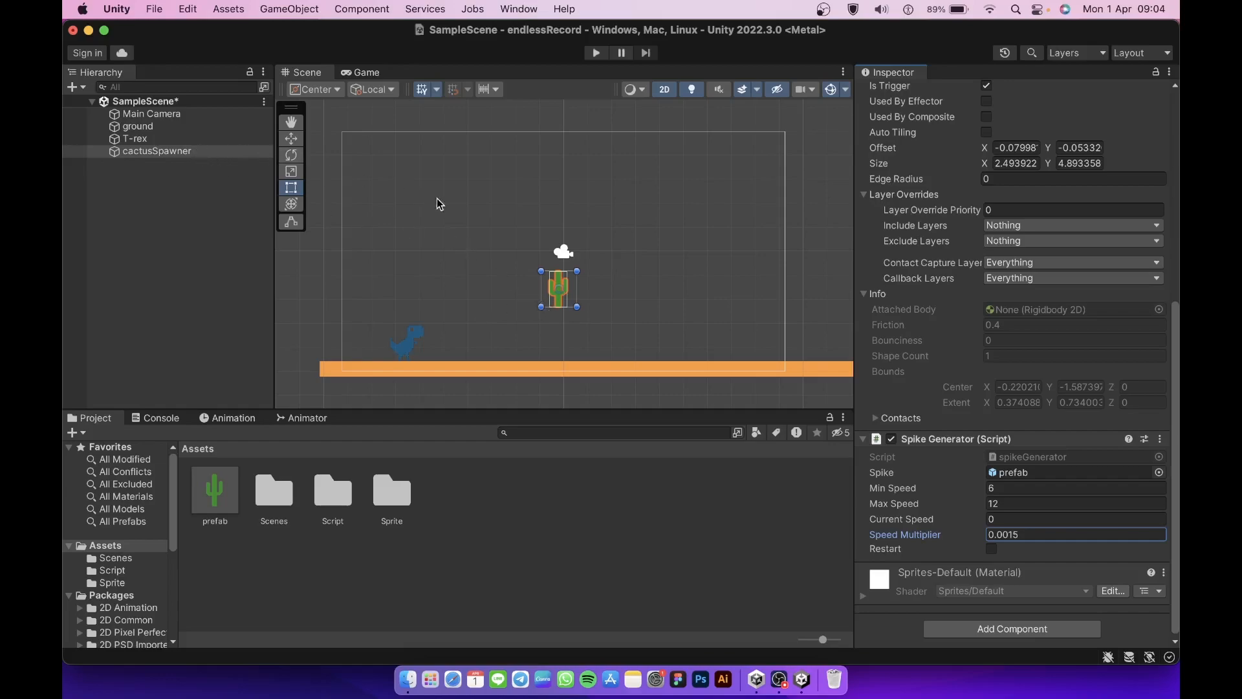
# Move cactusSpawner onto the ground beyond the camera frame's right edge, at about X 11.85, Y -3.87
pyautogui.click(293, 139)
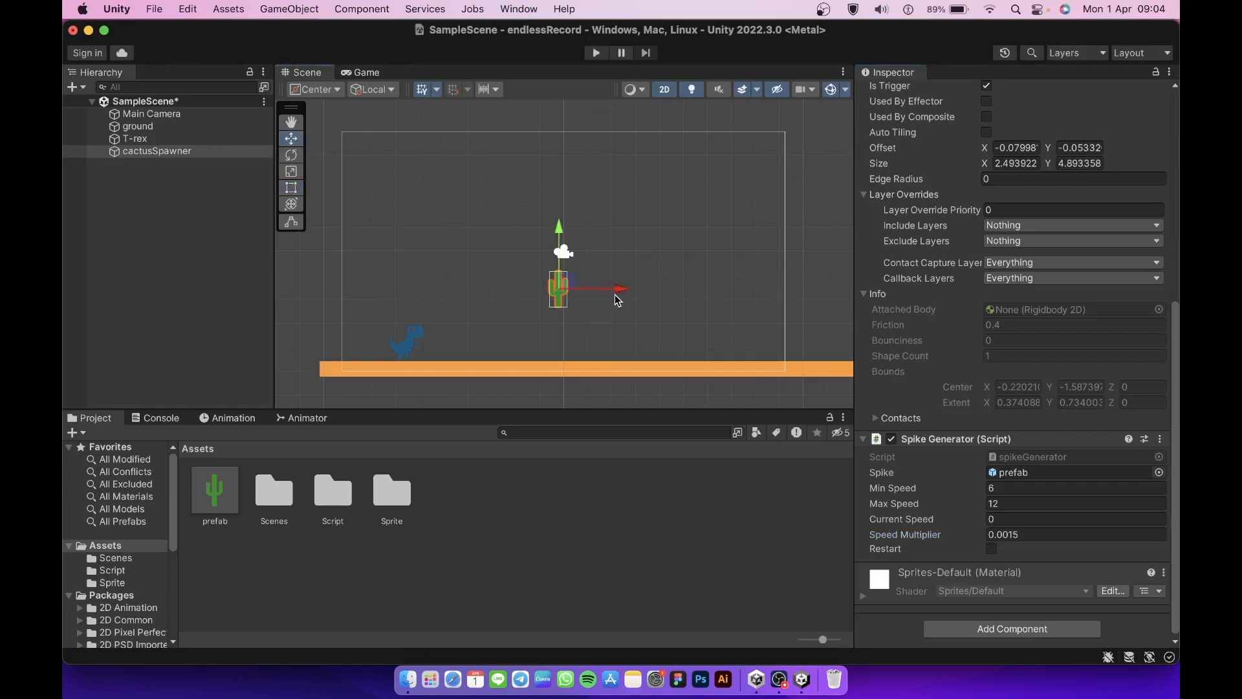
pyautogui.moveTo(618, 290); pyautogui.dragTo(908, 356)
pyautogui.moveTo(850, 228); pyautogui.dragTo(848, 282)
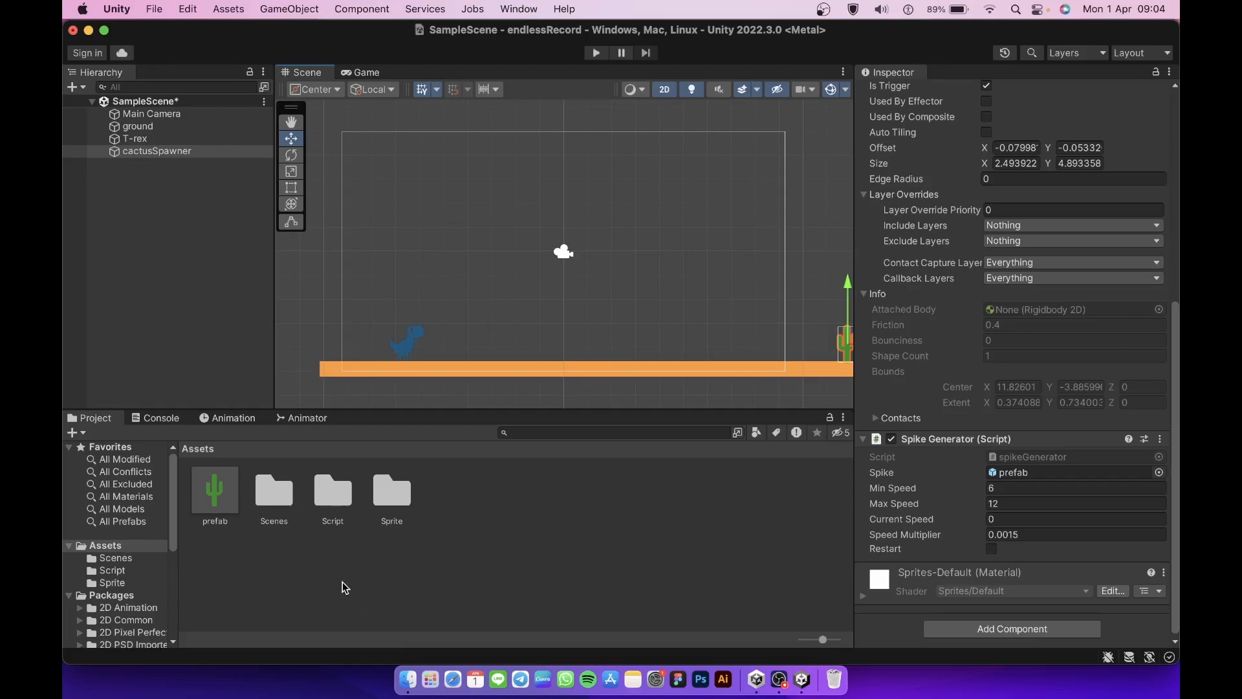
# Add the White_block sprite at the ground's left end, about X -9.58, Y -4.08, and shrink it to a scale of about 0.17 by 0.62
pyautogui.click(118, 582)
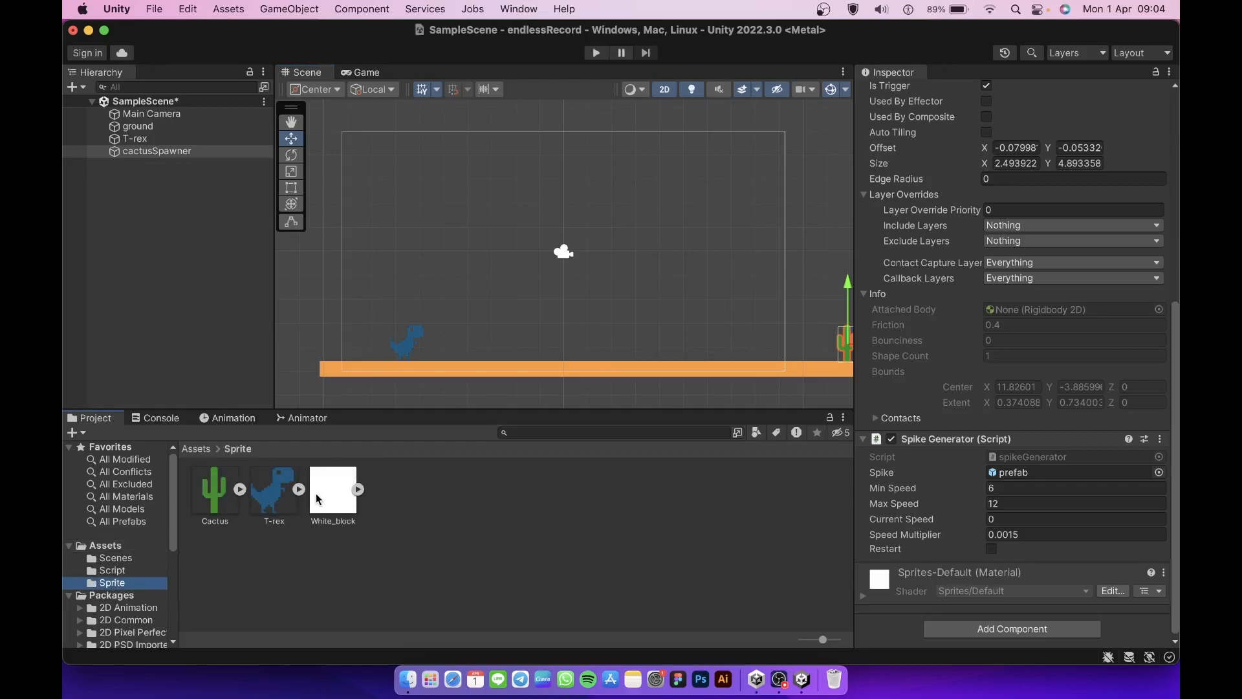
pyautogui.moveTo(315, 493); pyautogui.dragTo(509, 235)
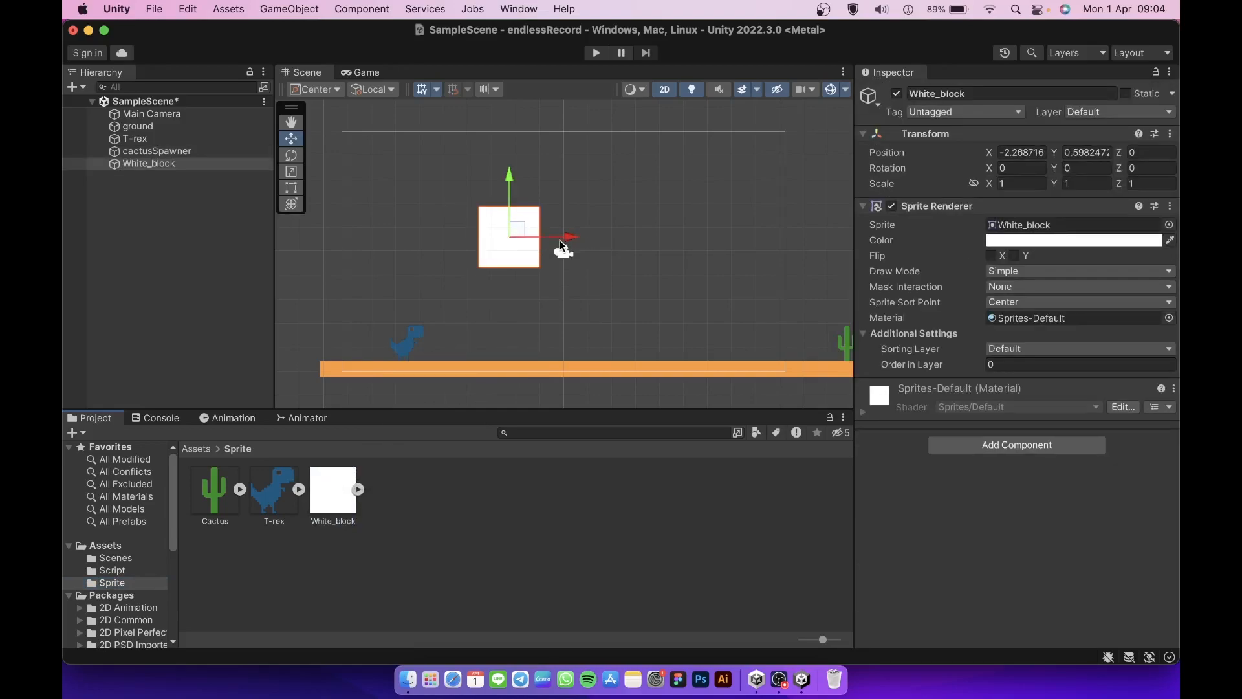
pyautogui.moveTo(562, 246); pyautogui.dragTo(385, 245)
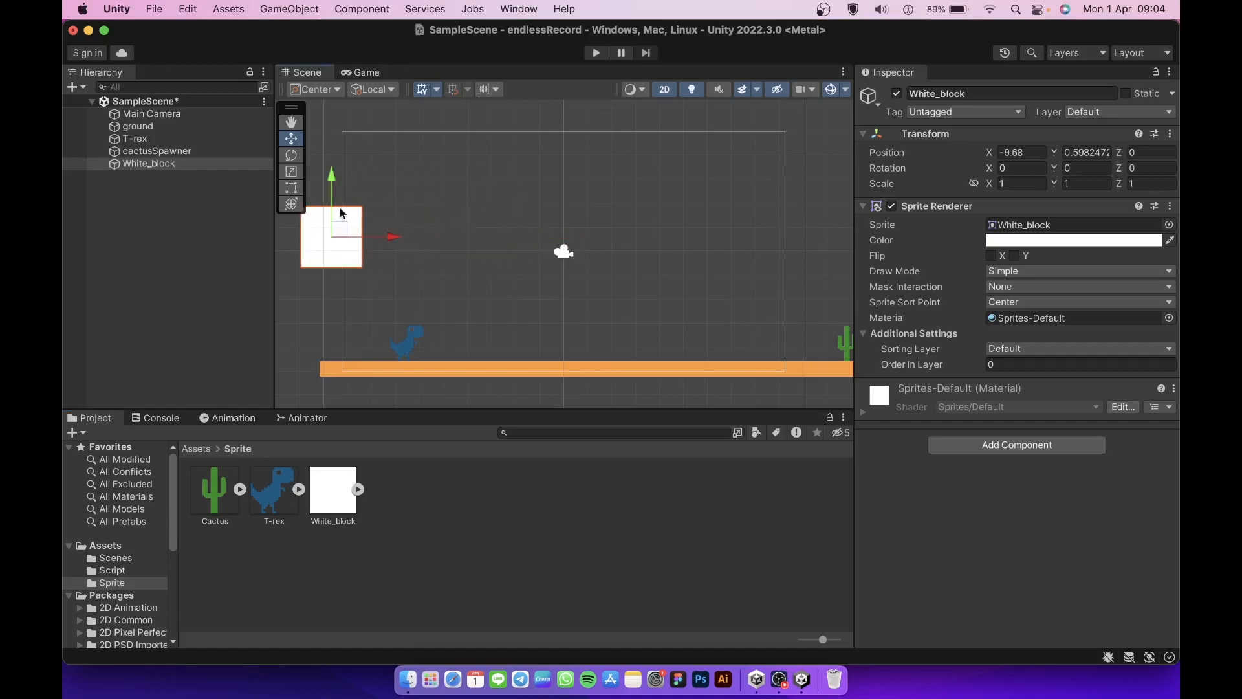
pyautogui.moveTo(333, 178); pyautogui.dragTo(338, 330)
pyautogui.click(292, 188)
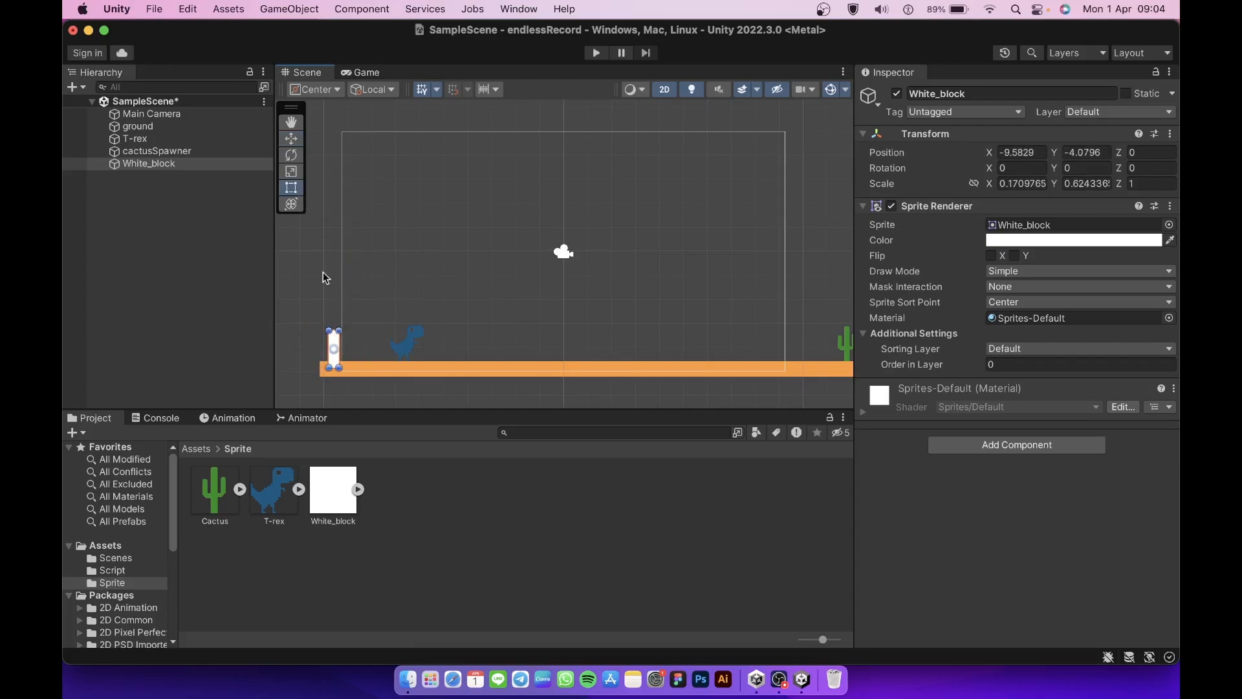
# Rename the White_block object in the scene as finish
pyautogui.click(964, 93)
pyautogui.write('f')
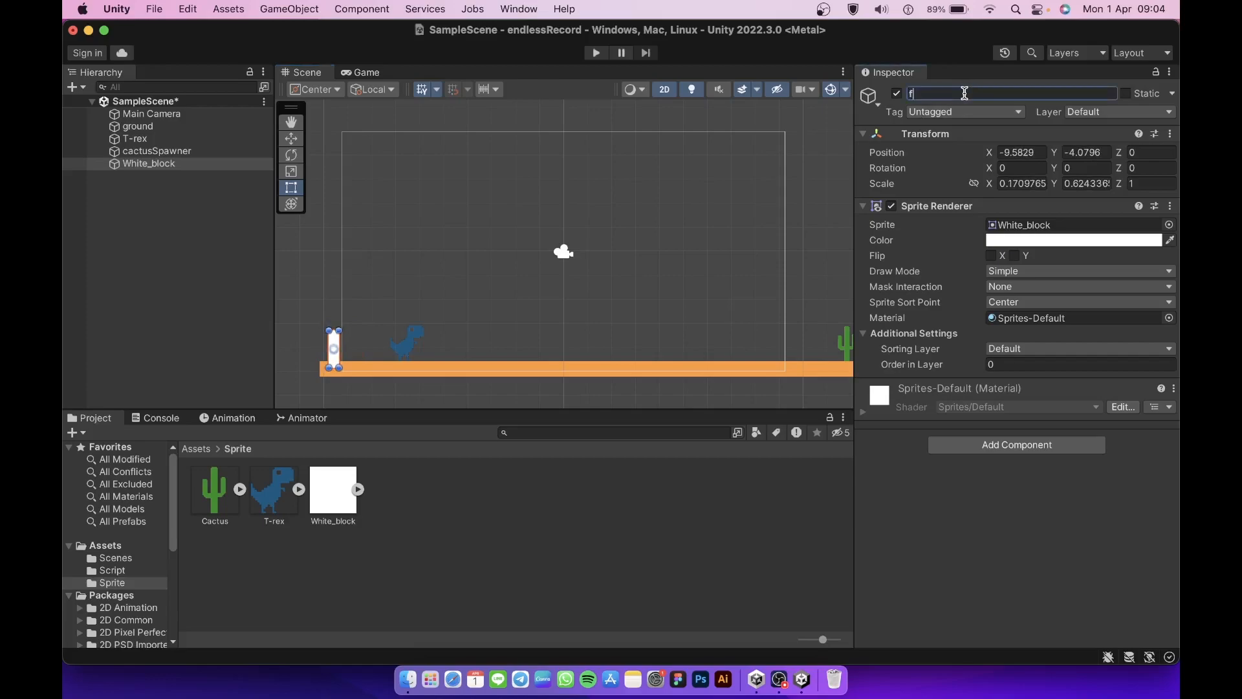
pyautogui.write('ni')
pyautogui.press('BackSpace')
pyautogui.press('BackSpace')
pyautogui.write('inish')
pyautogui.press('Return')
# Add a Box Collider 2D to the finish object and turn on its Is Trigger option
pyautogui.click(982, 441)
pyautogui.write('box')
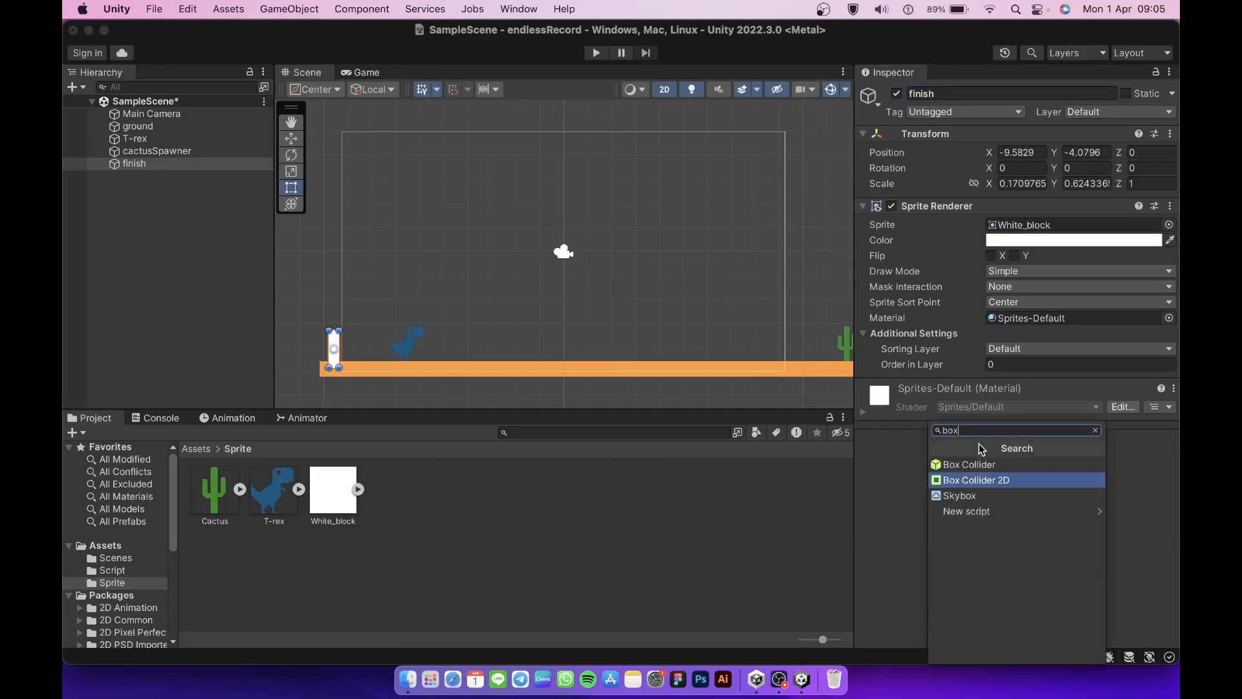
pyautogui.click(972, 480)
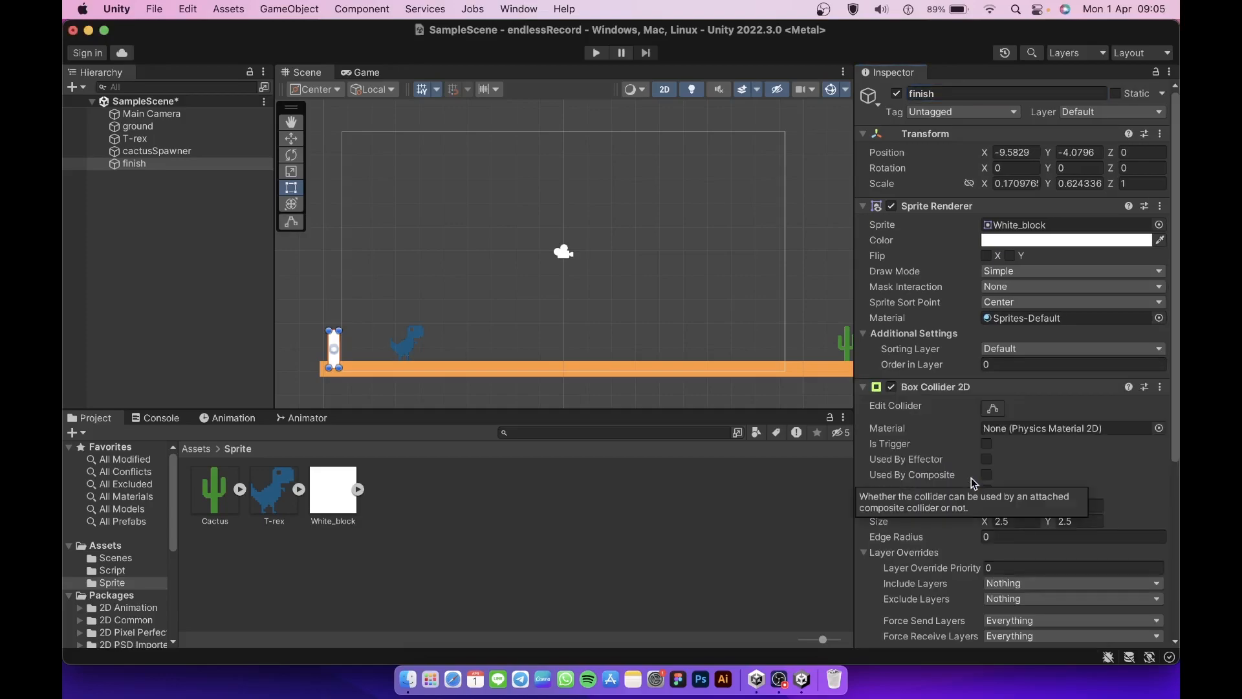
pyautogui.click(987, 444)
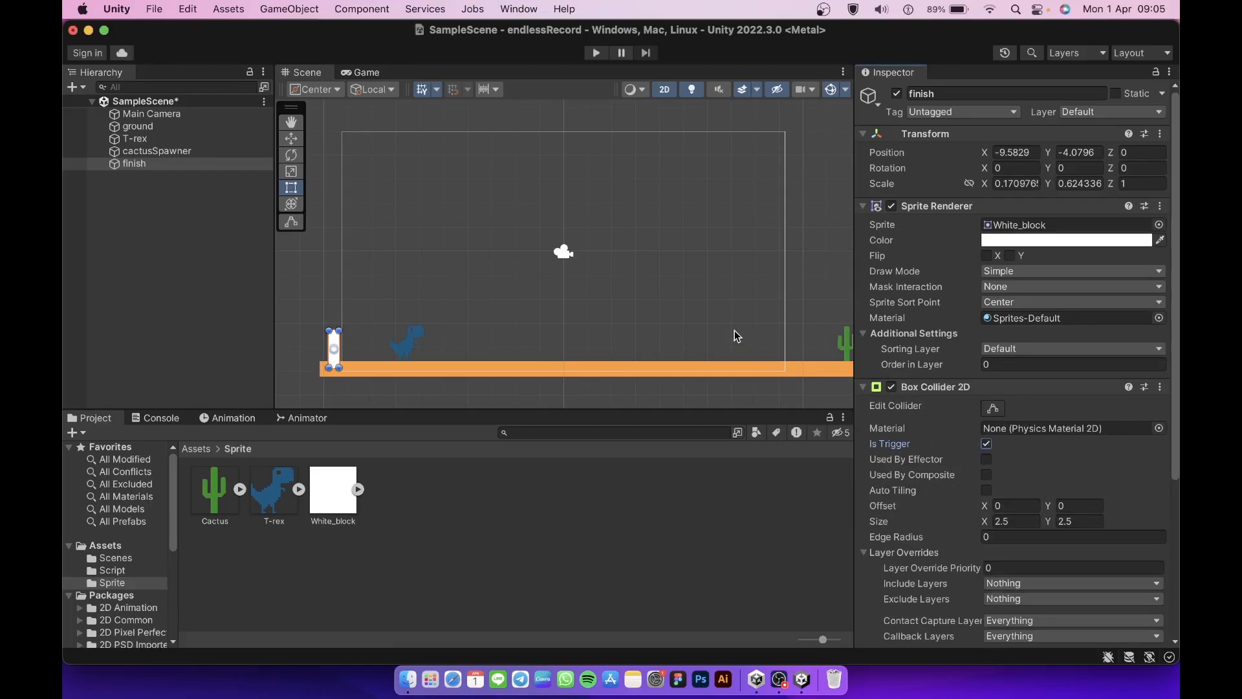
# Turn off Is Trigger for cactusSpawner's Box Collider 2D and select the finish object again
pyautogui.click(196, 150)
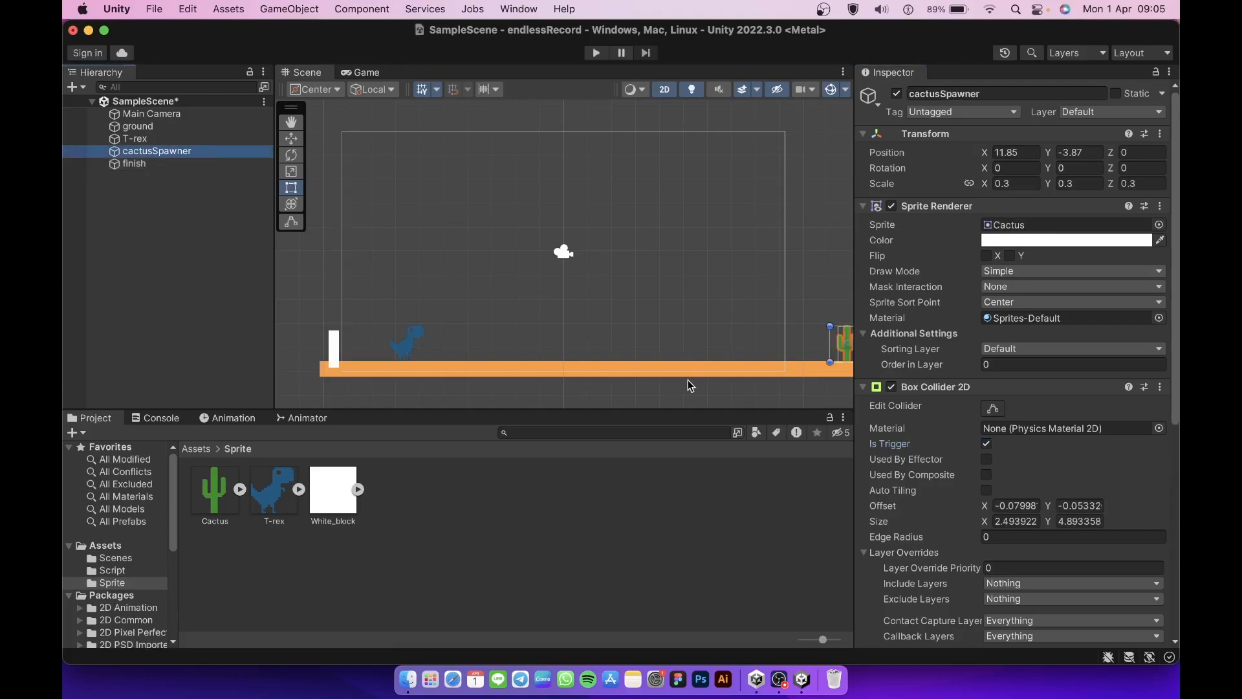
pyautogui.click(986, 445)
pyautogui.scroll(-3, 900, 496)
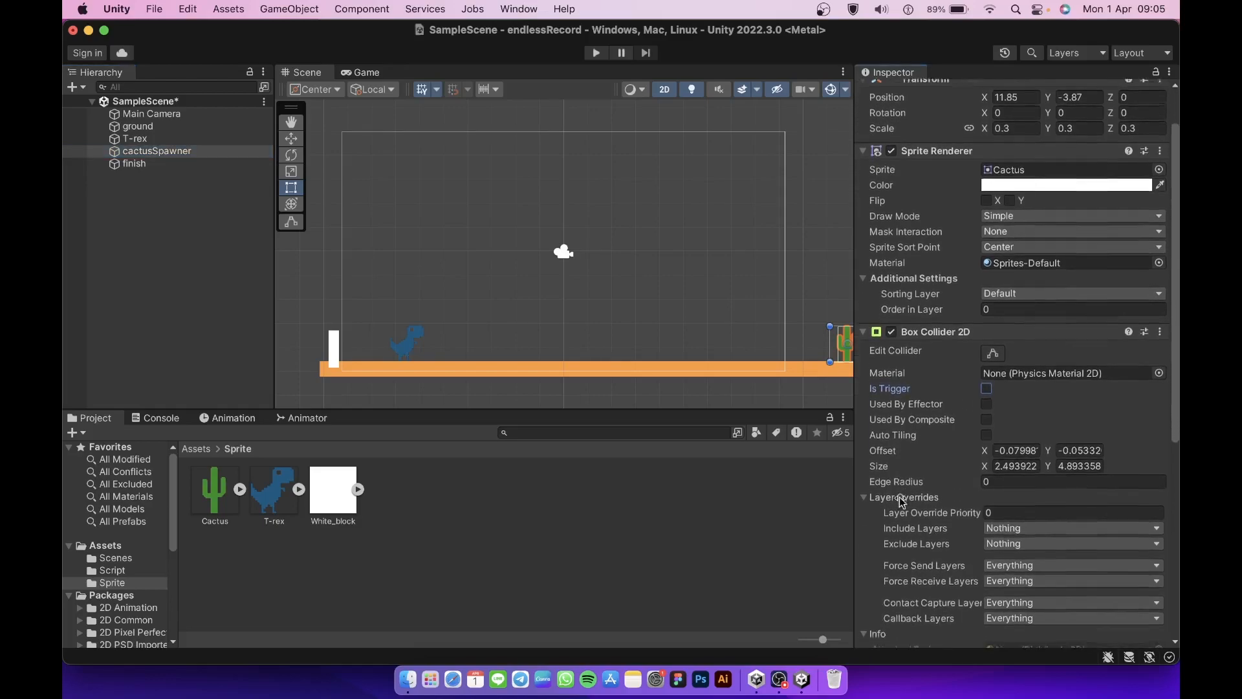
pyautogui.scroll(-3, 899, 496)
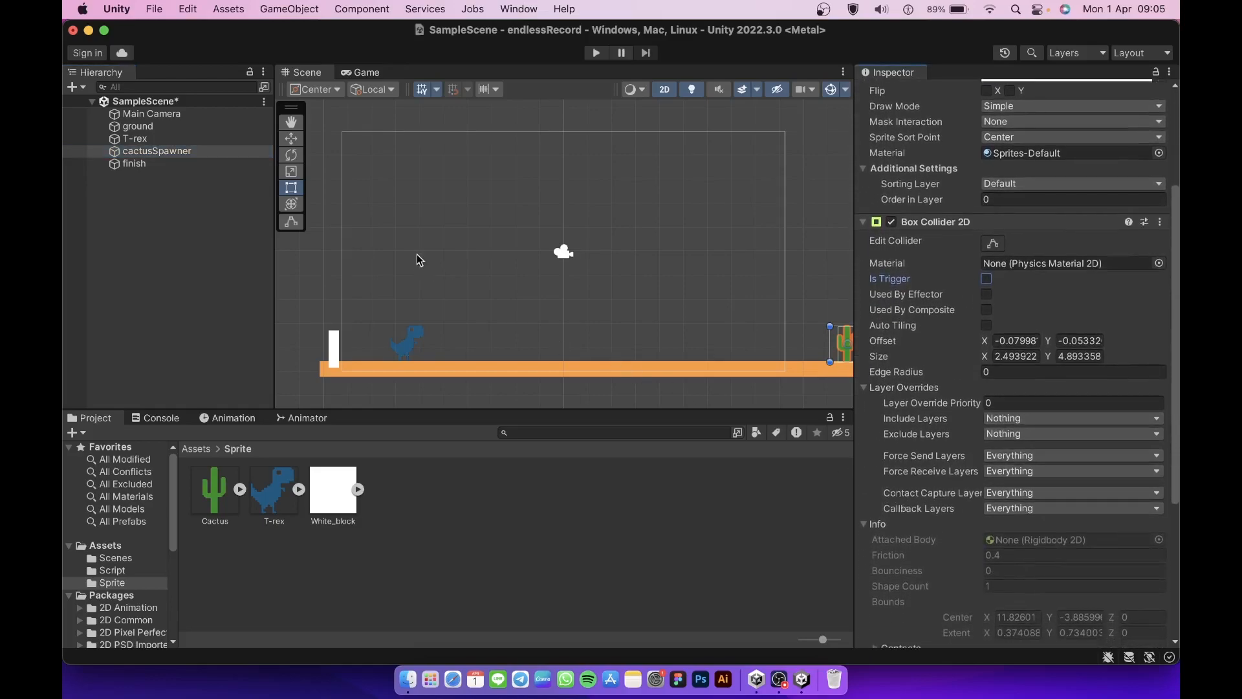
pyautogui.click(211, 169)
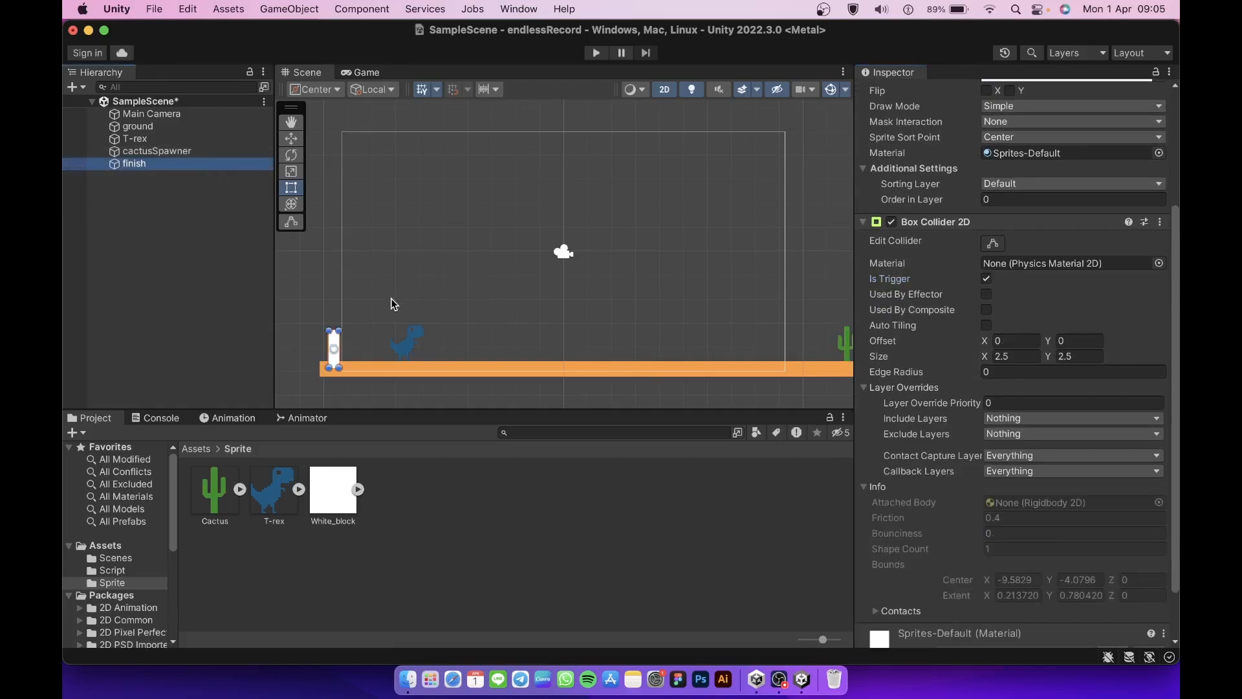
# Change the finish object's Sprite Renderer color to pure red, FF0000
pyautogui.scroll(5, 1059, 292)
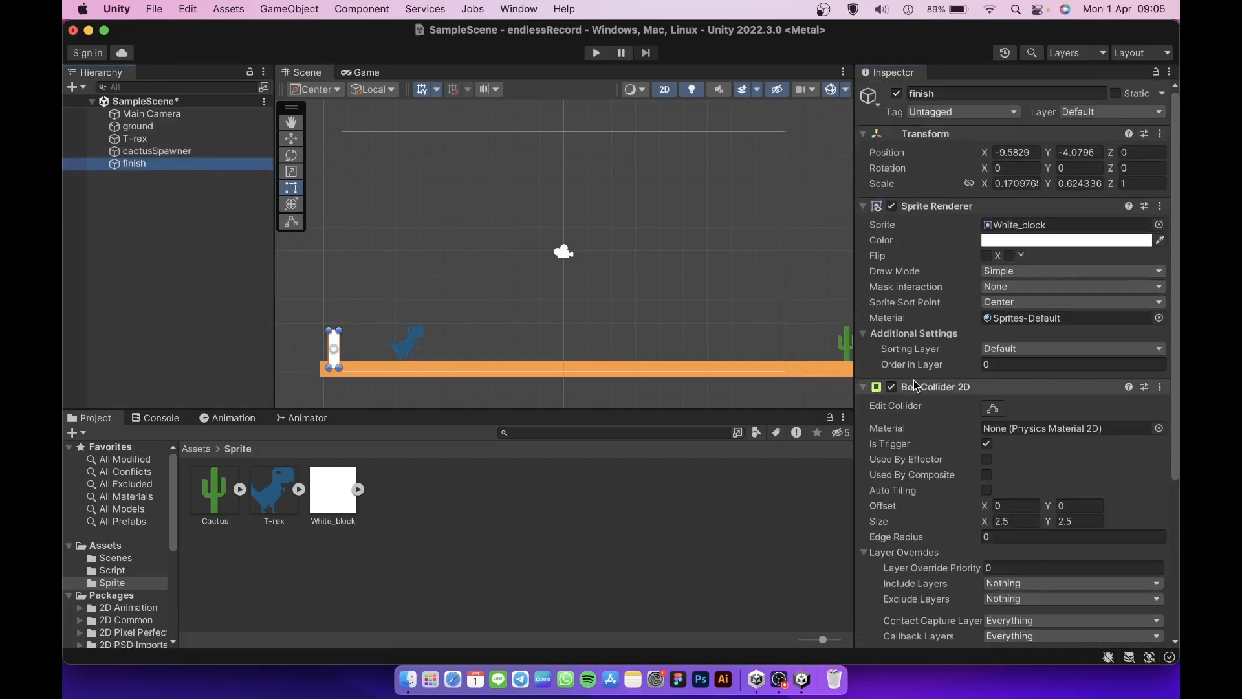
pyautogui.click(1019, 241)
pyautogui.moveTo(1103, 328); pyautogui.dragTo(1149, 299)
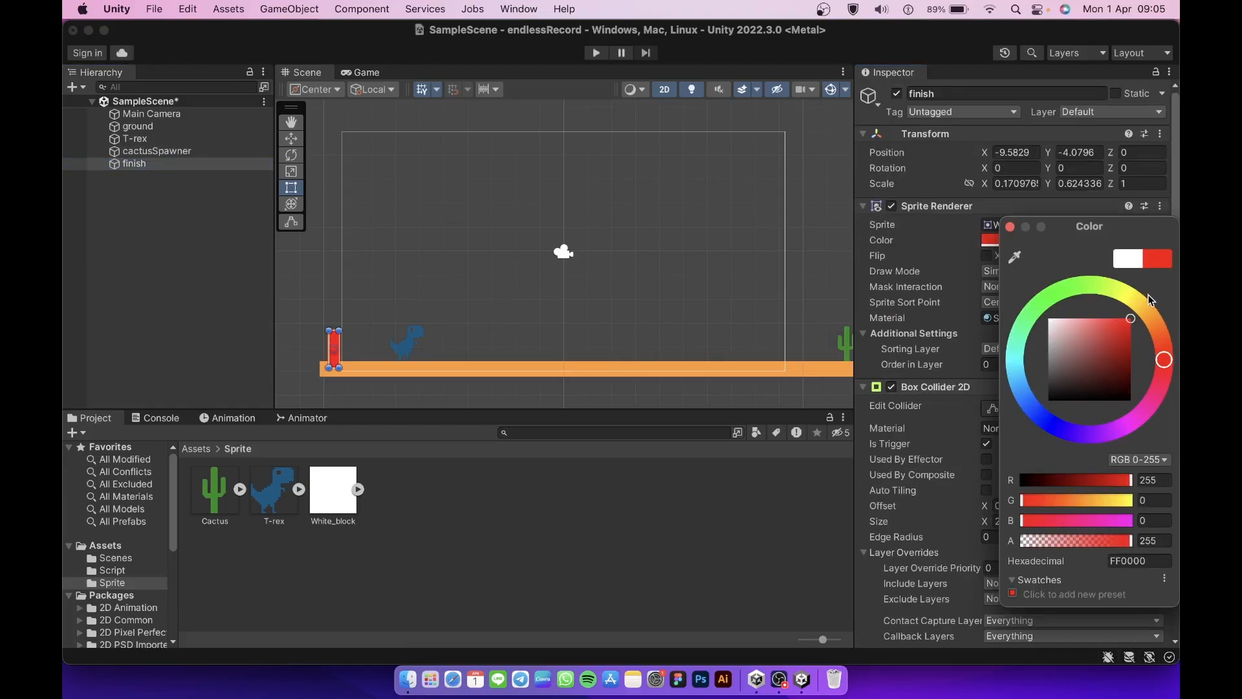
pyautogui.click(913, 285)
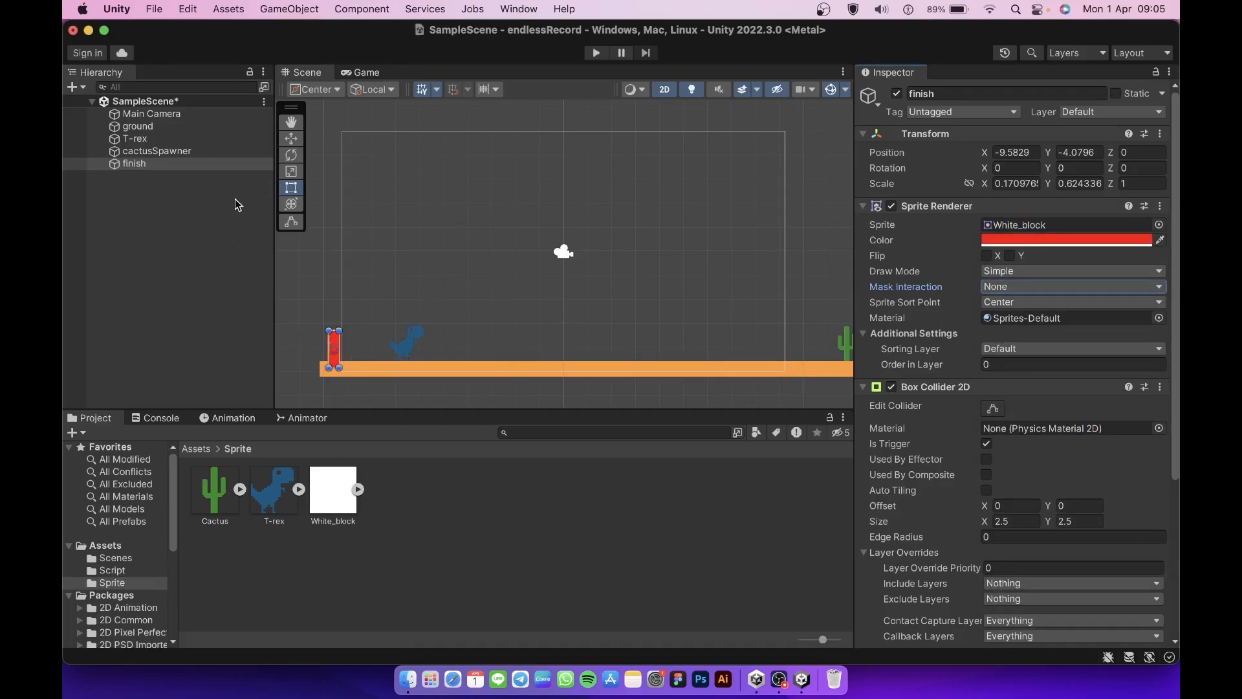
pyautogui.click(157, 237)
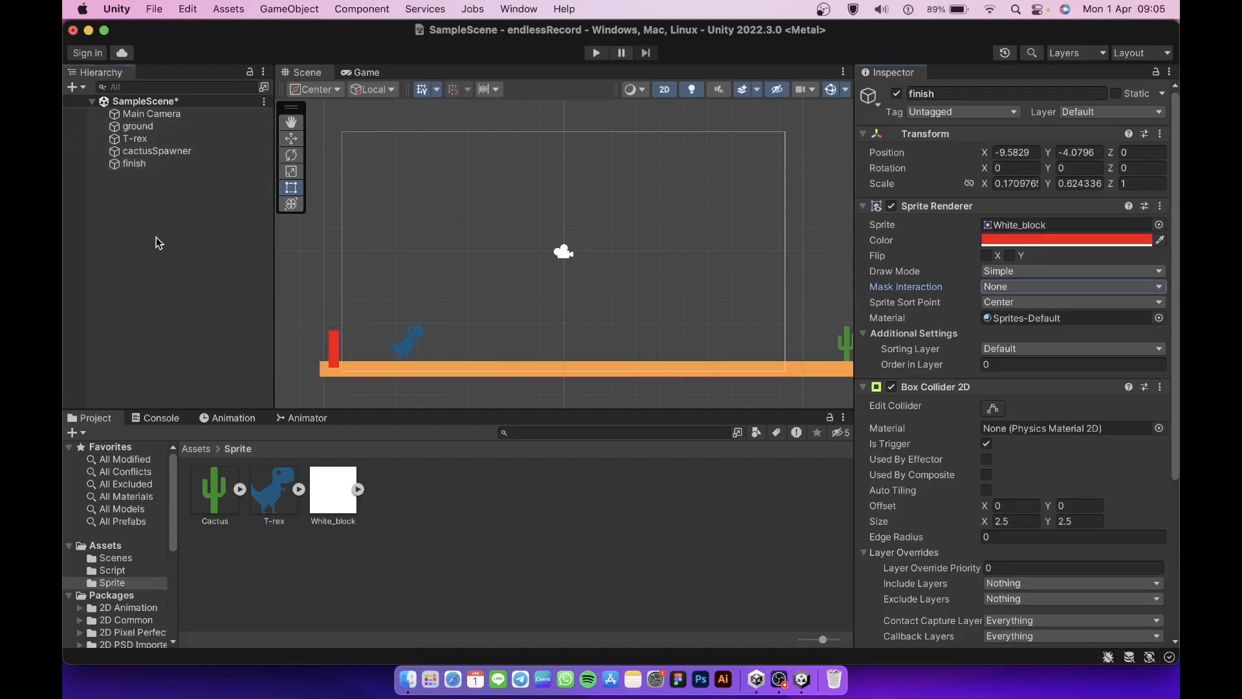
# Duplicate the finish object and name the copy nextLinw
pyautogui.click(134, 164)
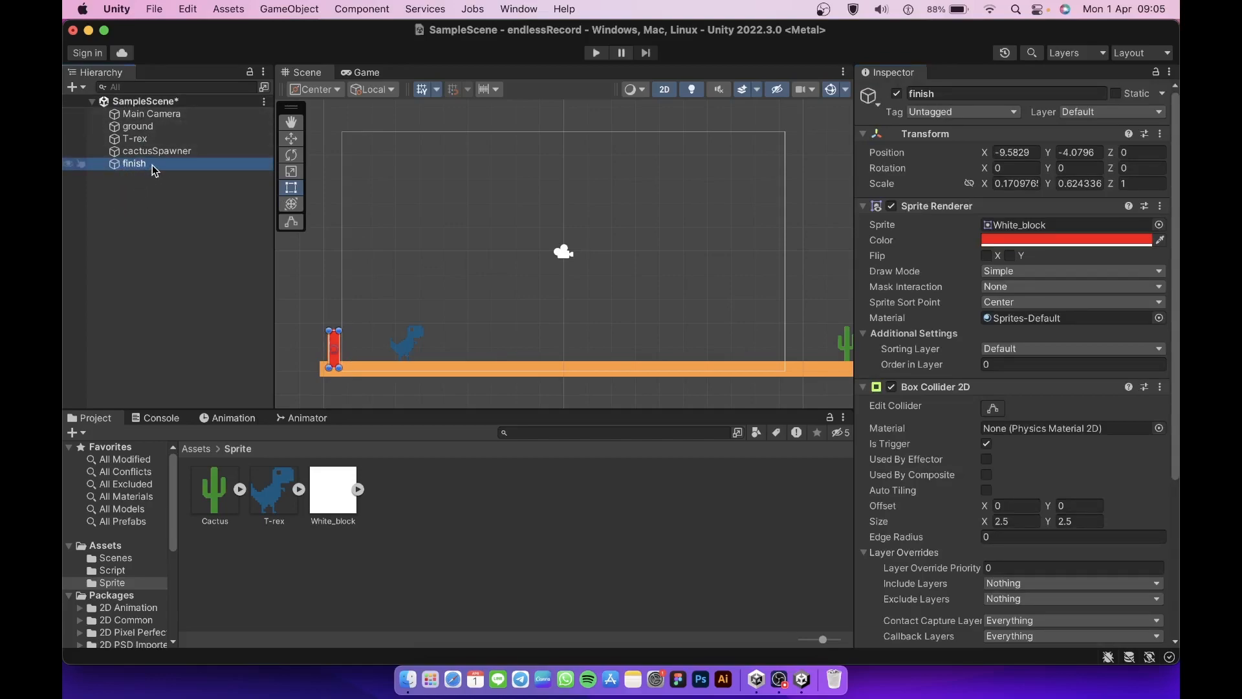
pyautogui.press('super+d')
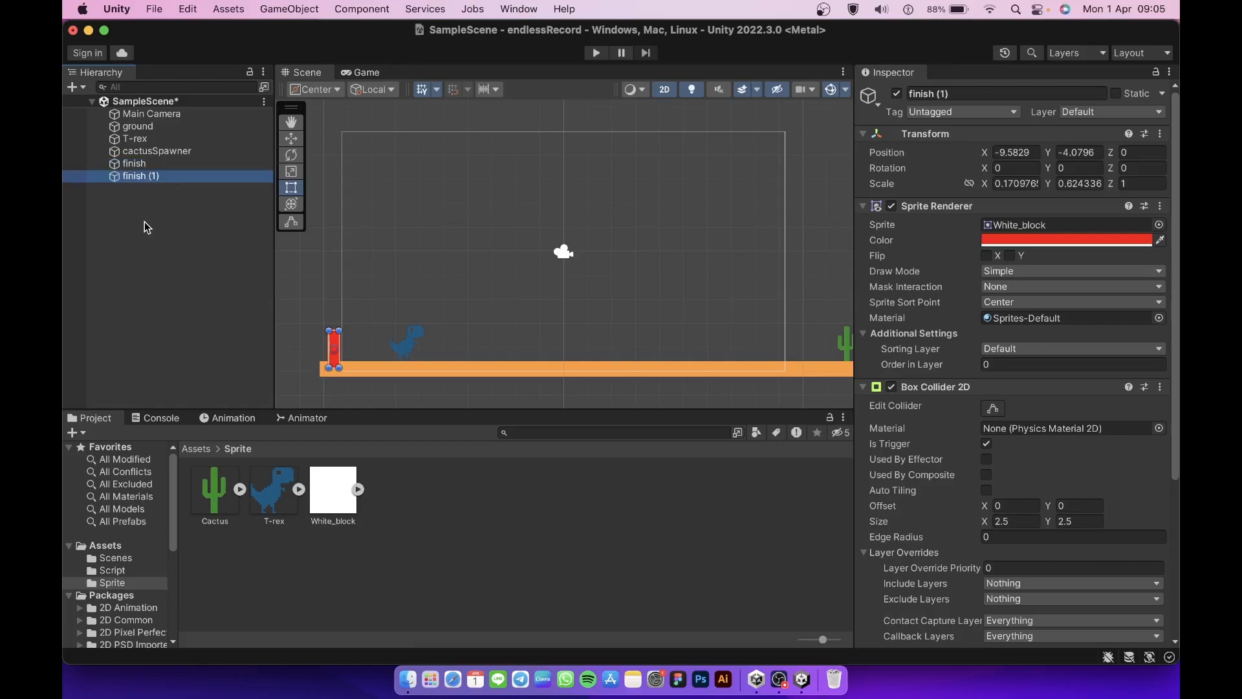
pyautogui.click(150, 180)
pyautogui.write('nextLinw')
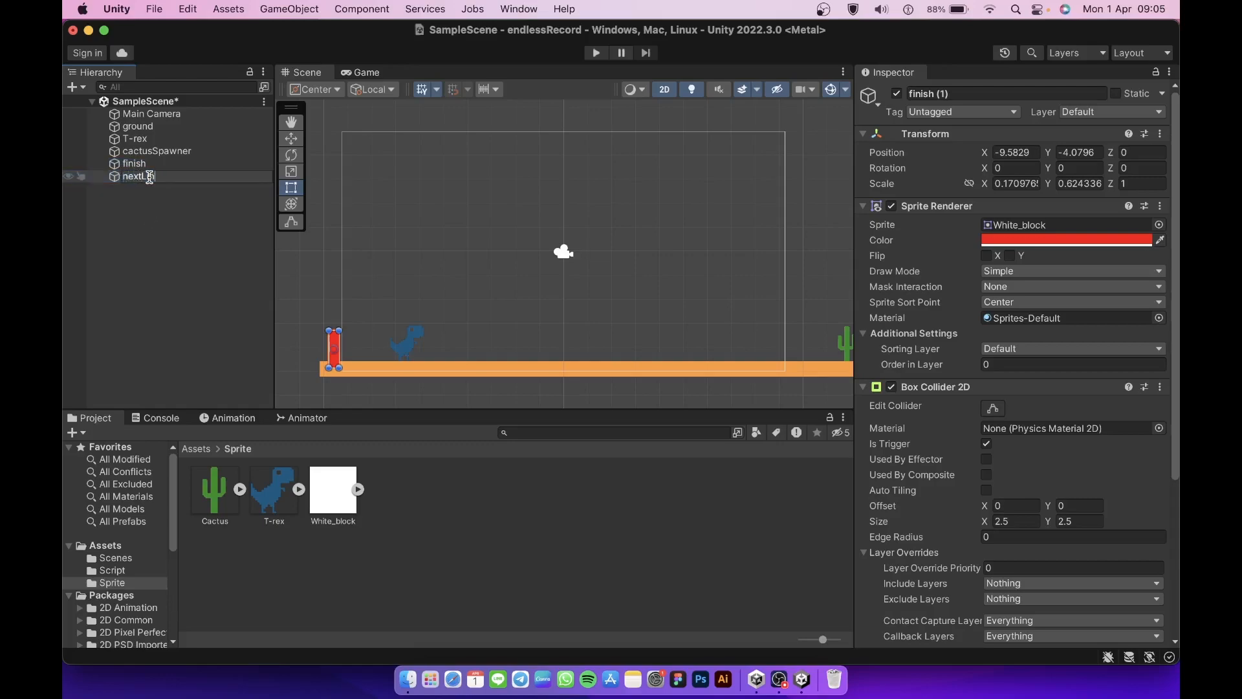
pyautogui.press('Return')
# Move the nextLinw block along the ground to X 9.65, just past the camera frame, and color it blue, 0069FF
pyautogui.click(296, 137)
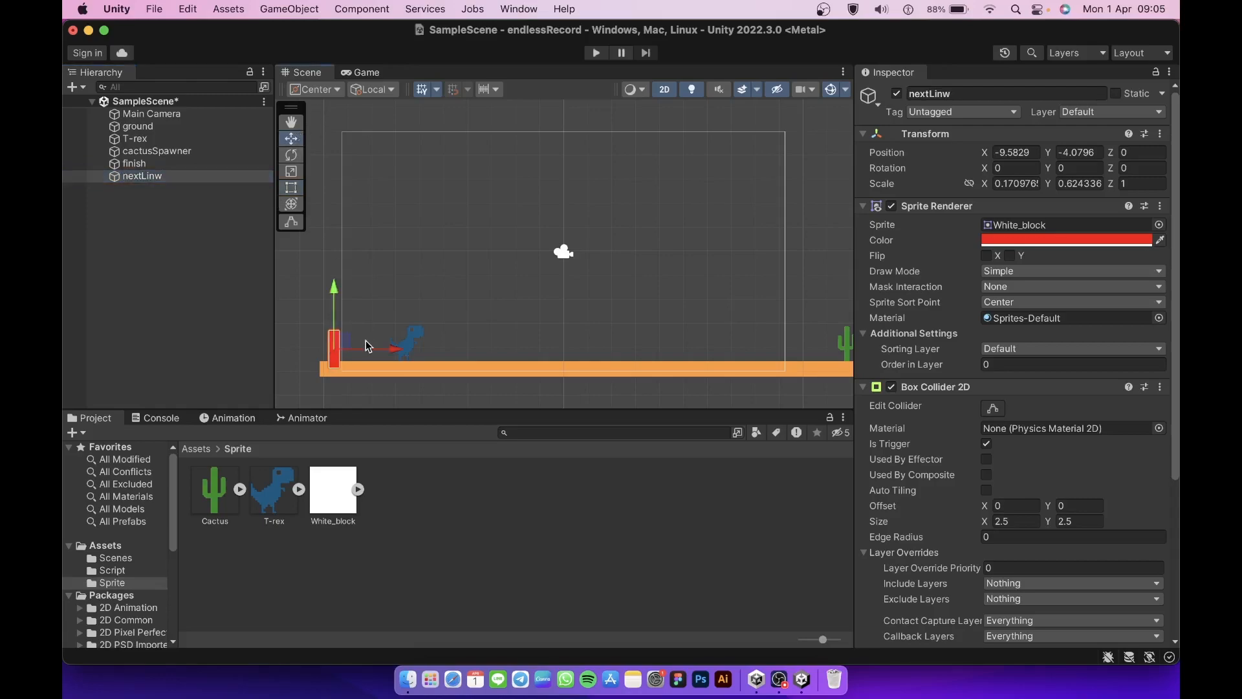
pyautogui.moveTo(390, 351); pyautogui.dragTo(855, 353)
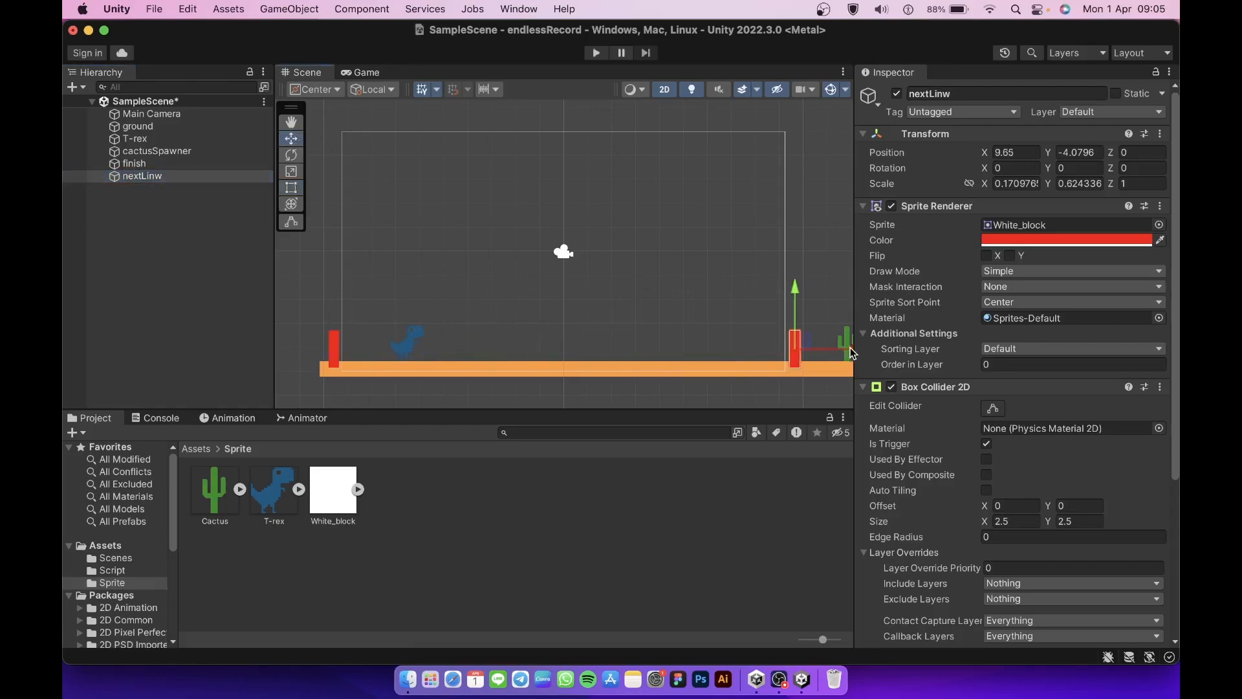
pyautogui.click(1013, 240)
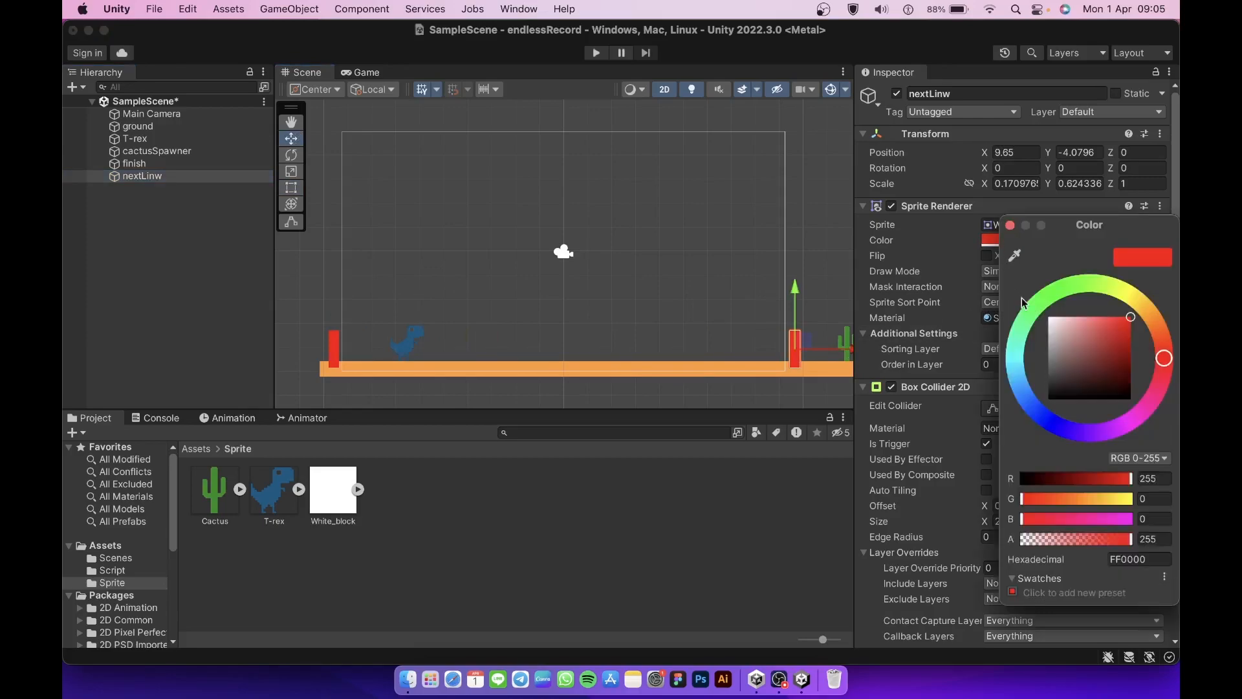
pyautogui.click(1029, 400)
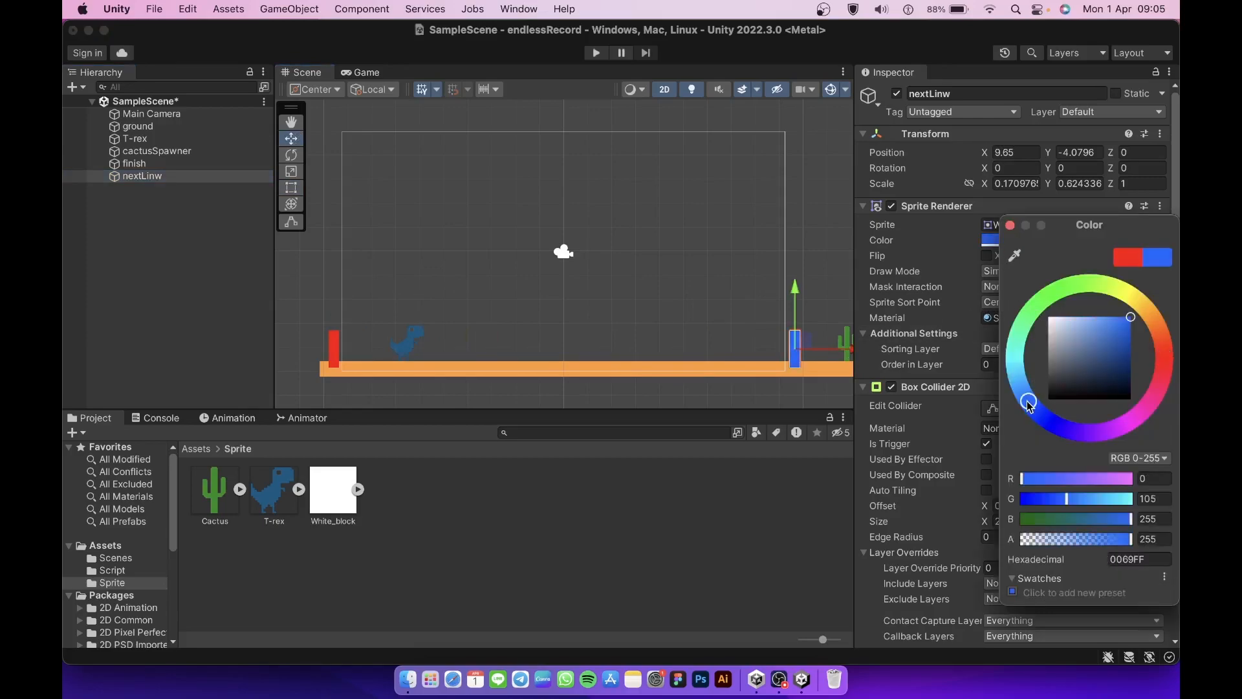
pyautogui.click(716, 171)
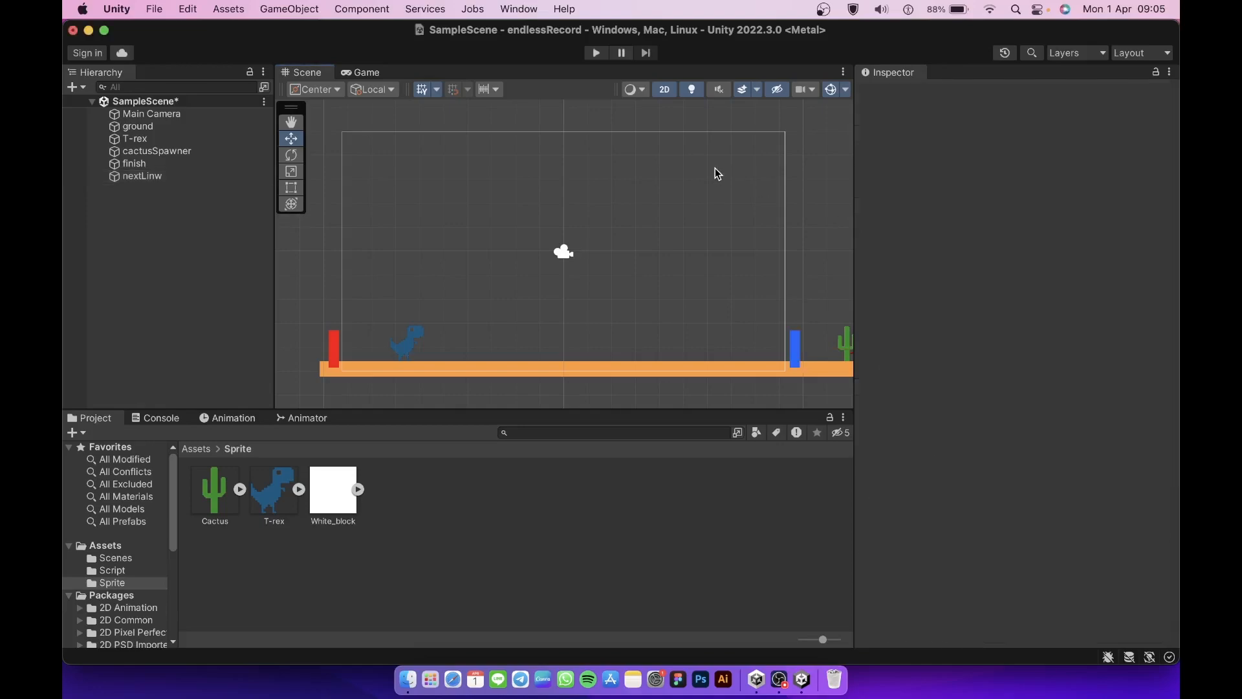
# Correct the blue block's name to nextLine
pyautogui.click(166, 174)
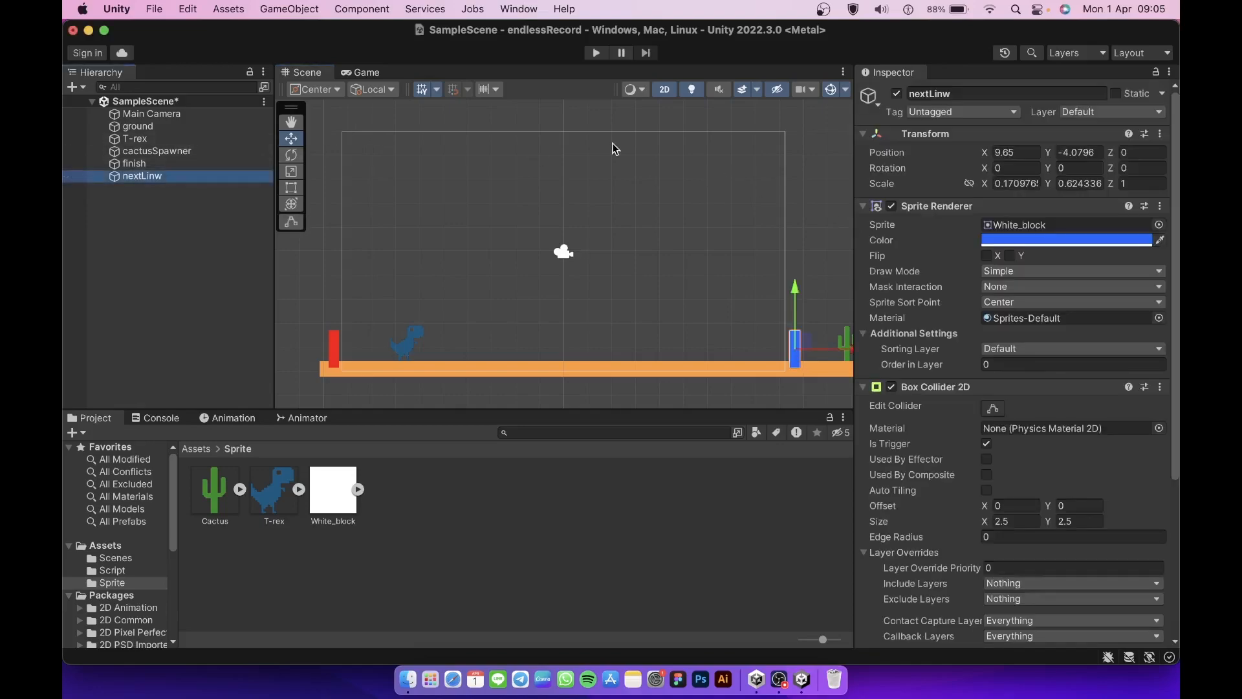
pyautogui.click(968, 95)
pyautogui.click(968, 95)
pyautogui.press('BackSpace')
pyautogui.write('e')
pyautogui.press('Return')
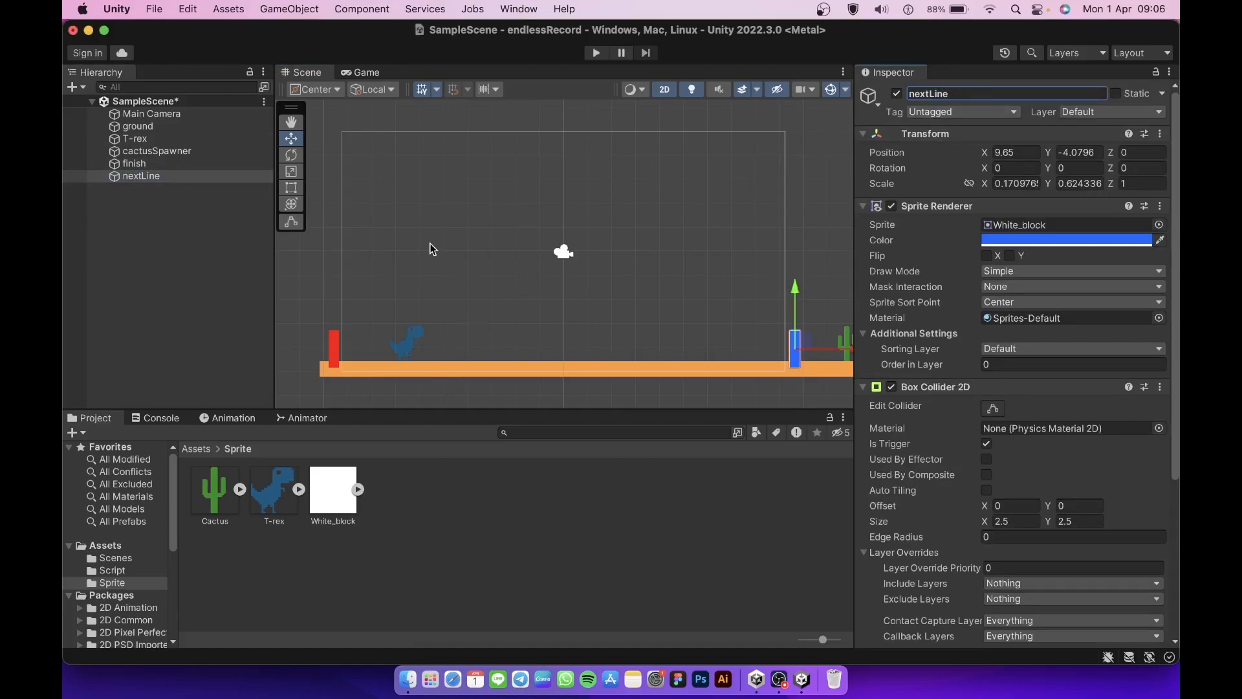
# Attach SpikeScript from the Script folder to the cactus prefab asset as a component
pyautogui.click(119, 546)
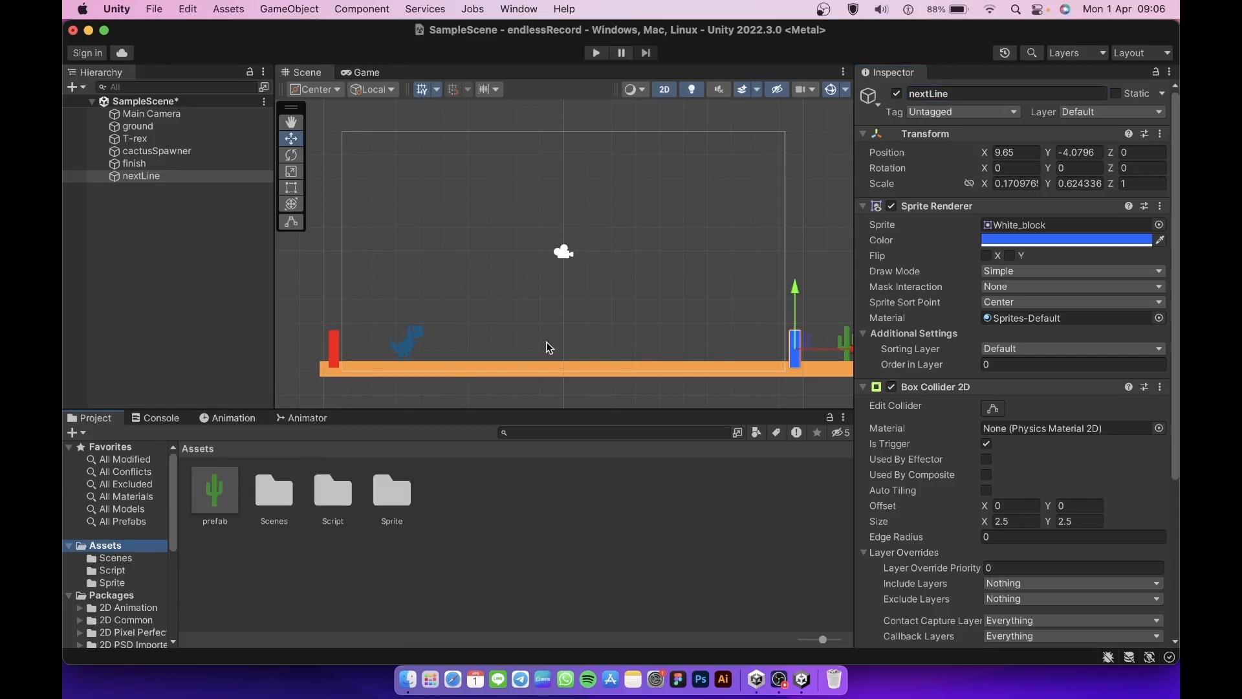
pyautogui.click(216, 482)
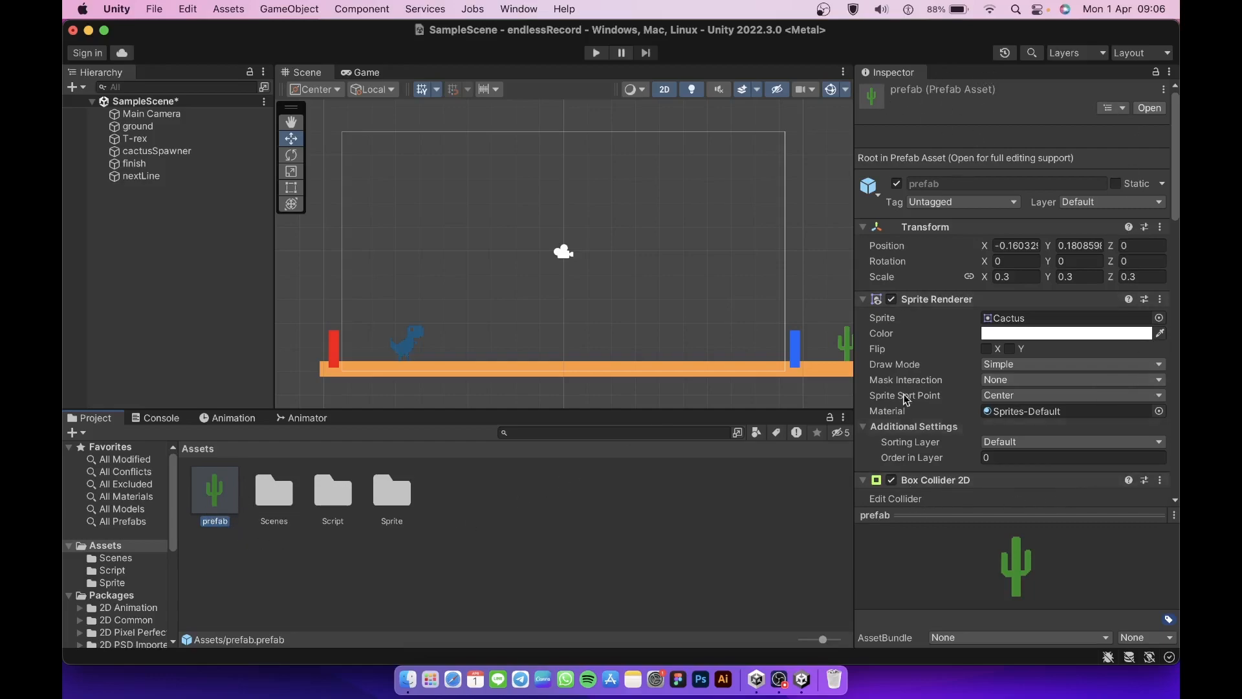
pyautogui.scroll(-5, 934, 453)
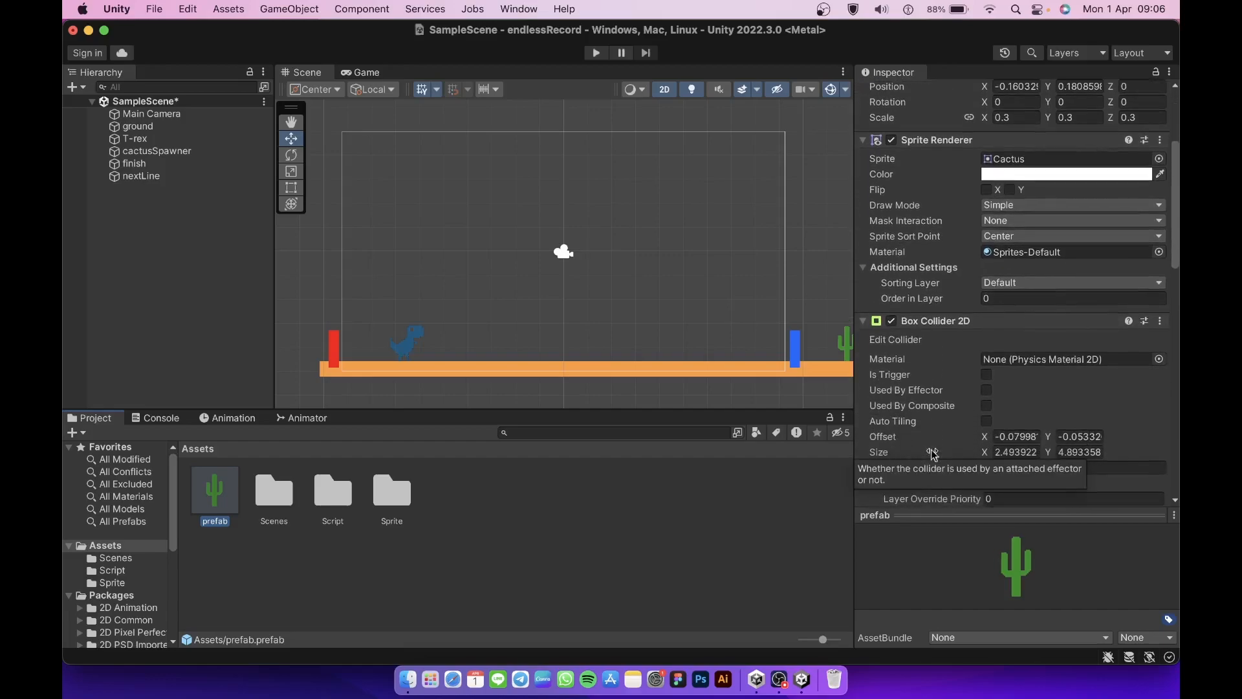
pyautogui.scroll(-8, 925, 487)
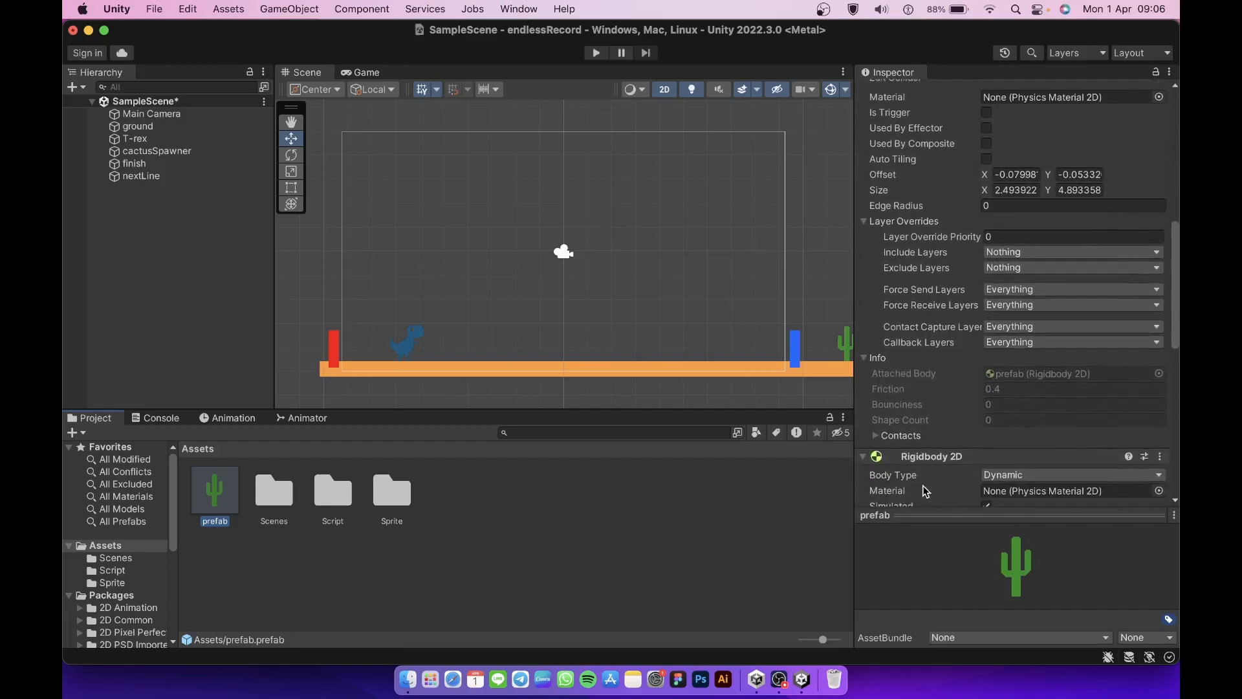
pyautogui.scroll(-6, 926, 492)
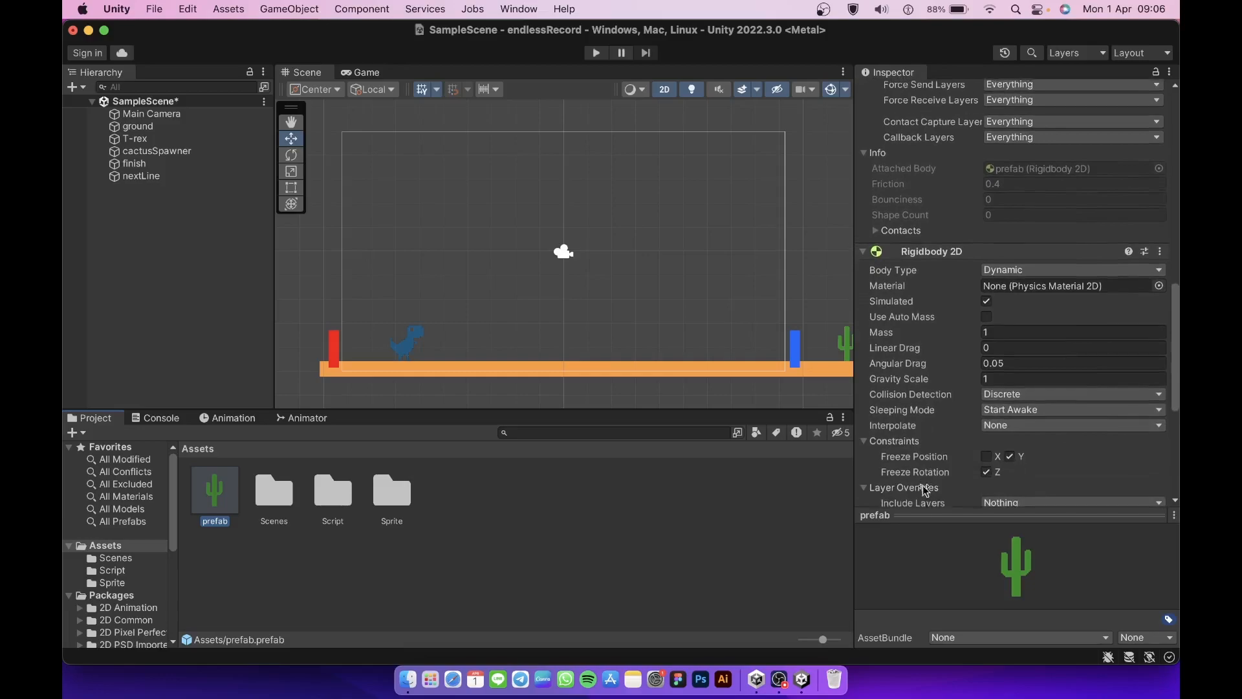
pyautogui.scroll(-8, 925, 491)
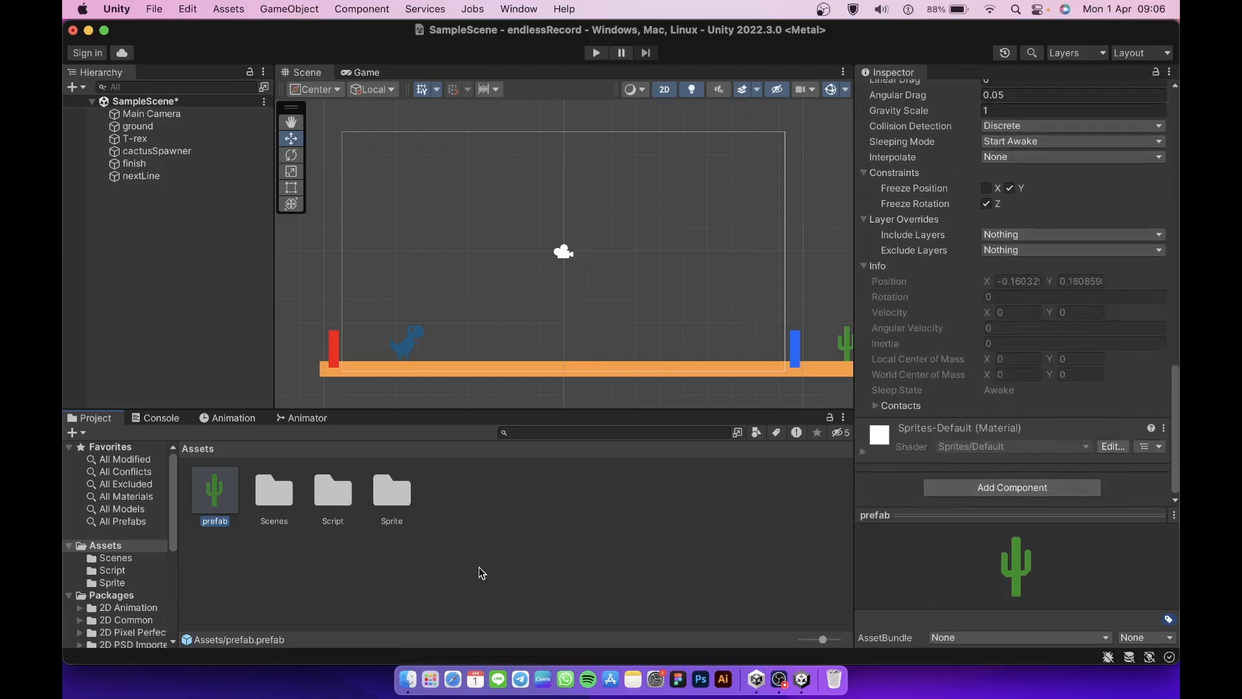
pyautogui.click(120, 570)
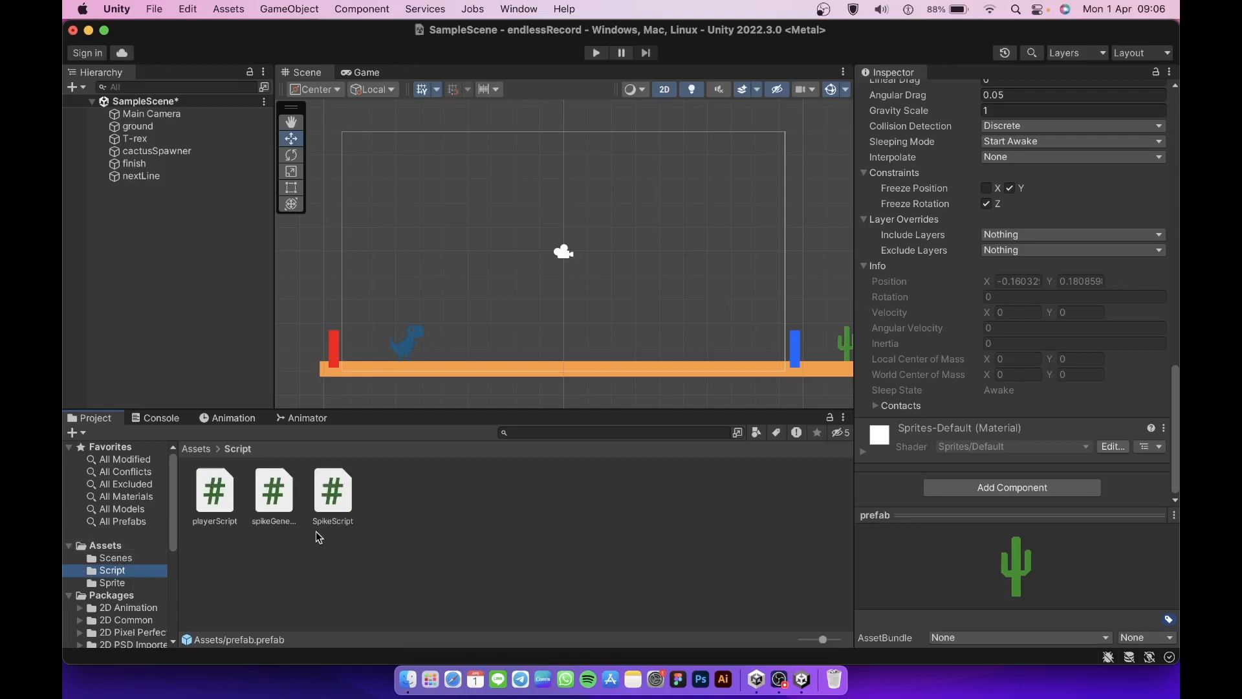
pyautogui.moveTo(330, 497); pyautogui.dragTo(976, 492)
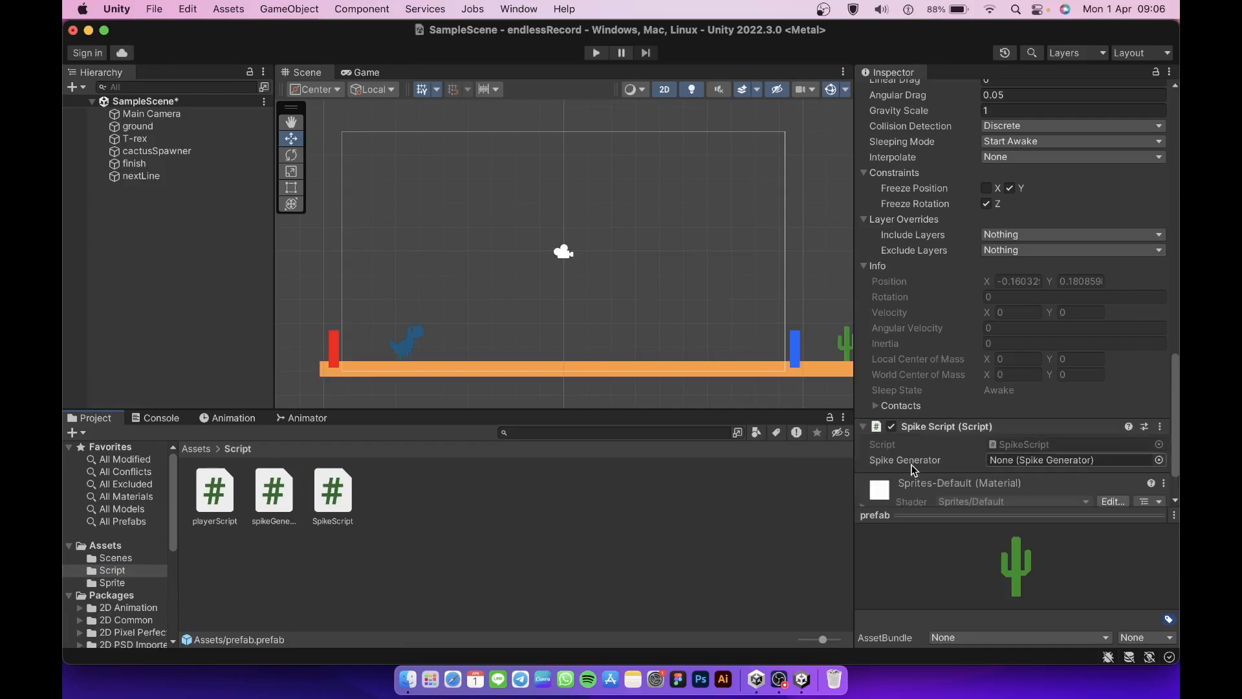
pyautogui.scroll(-2, 915, 471)
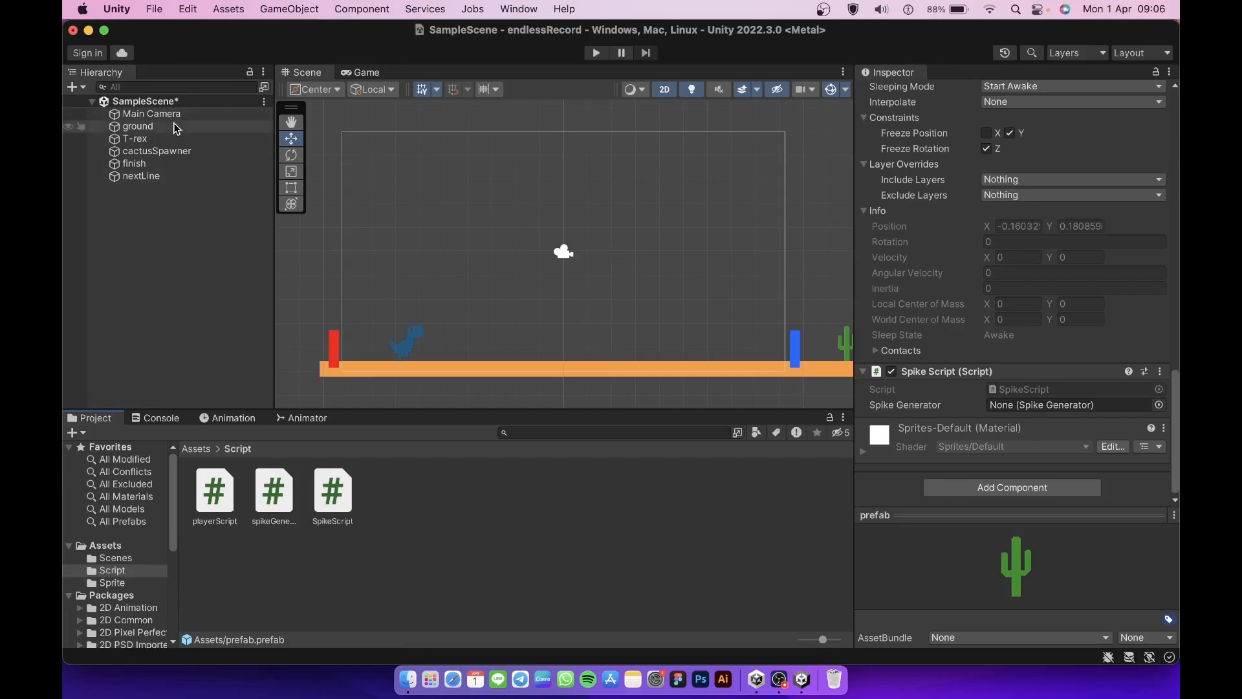
# Add a Box Collider 2D component to the T-rex object
pyautogui.click(164, 138)
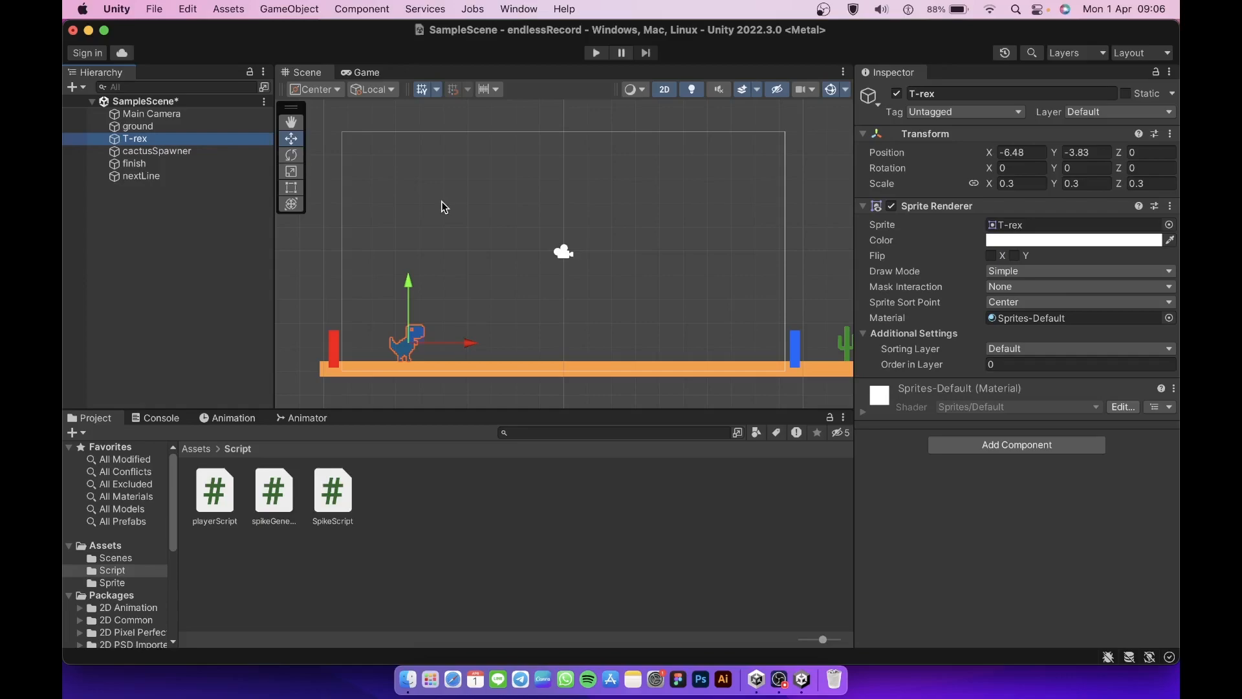
pyautogui.click(973, 445)
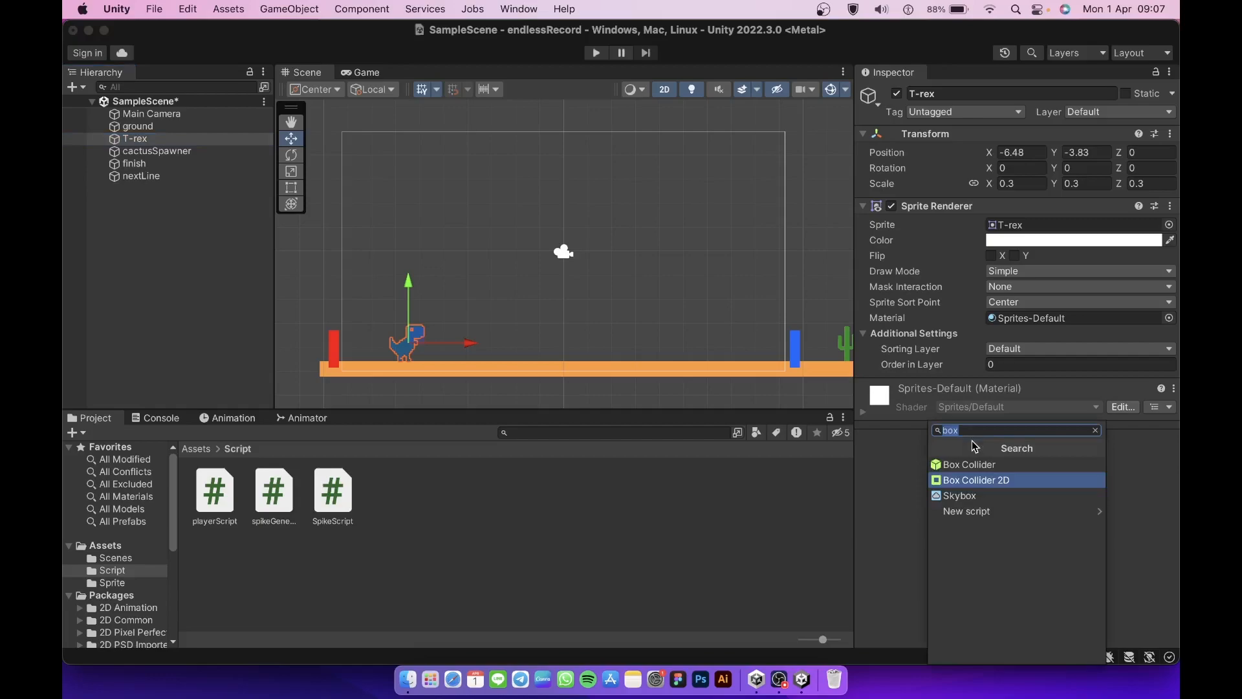
pyautogui.click(1002, 479)
pyautogui.scroll(-3, 1021, 542)
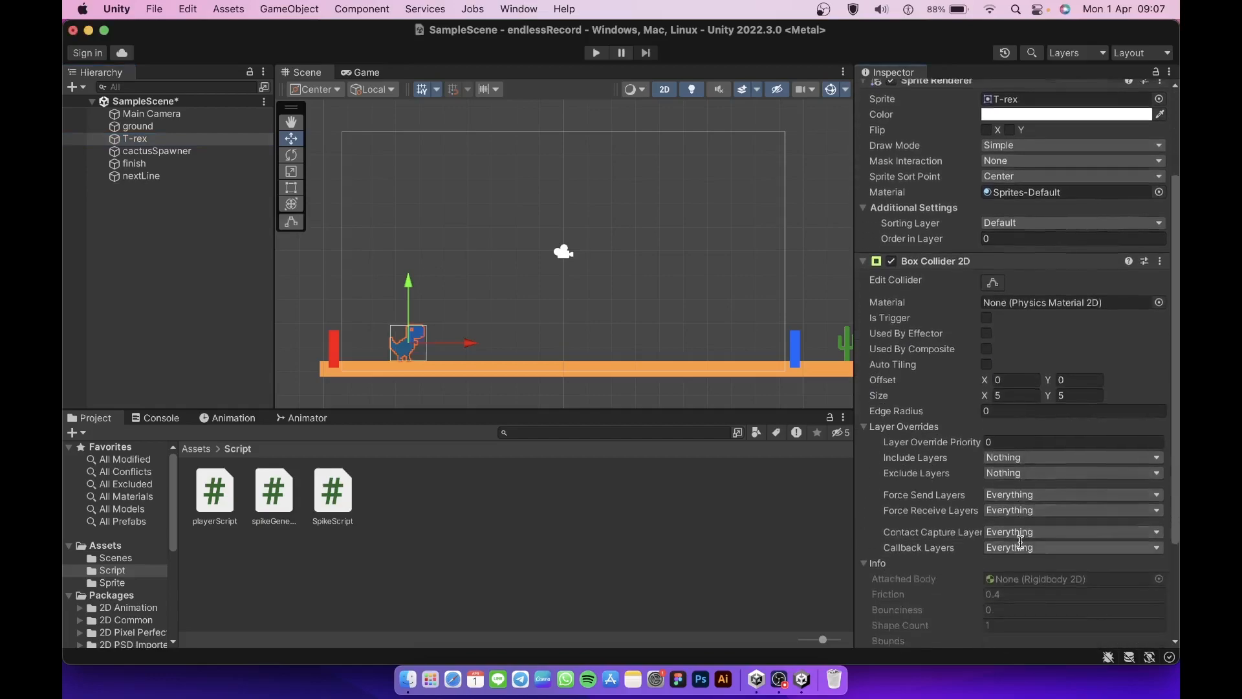
pyautogui.scroll(-3, 1020, 542)
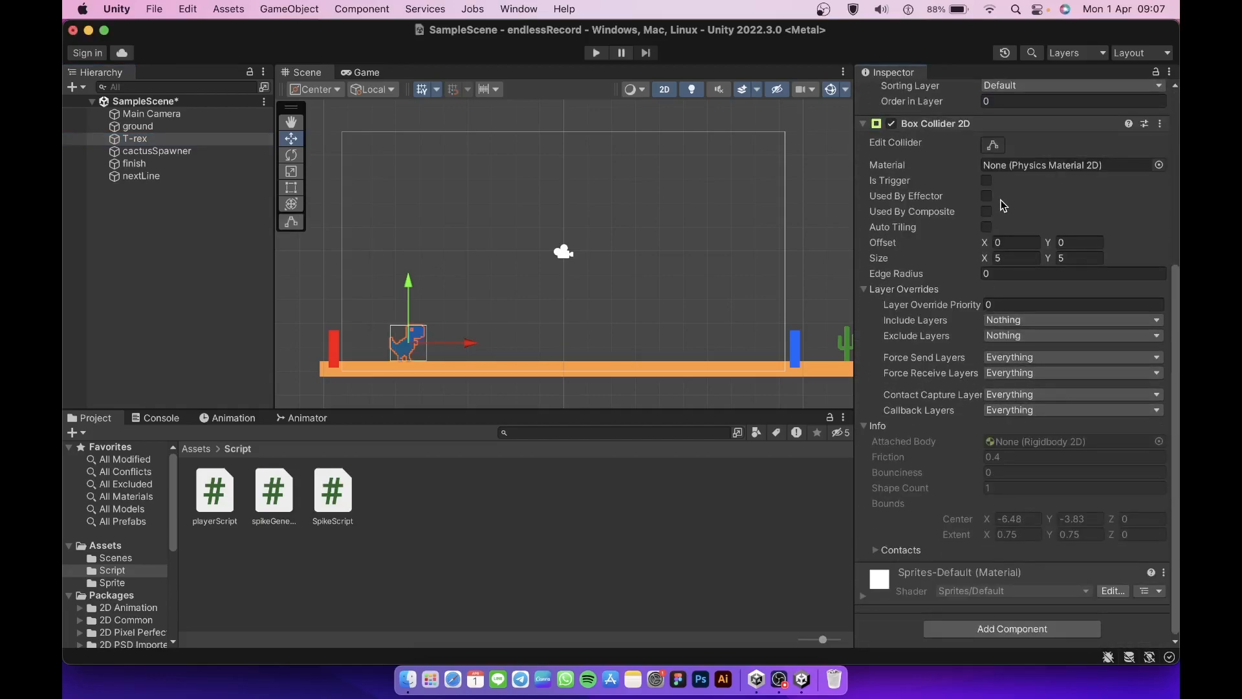
# Shrink the T-rex's box collider to fit its body, about 2.17 wide and 4.72 high, with its base at the feet
pyautogui.doubleClick(161, 138)
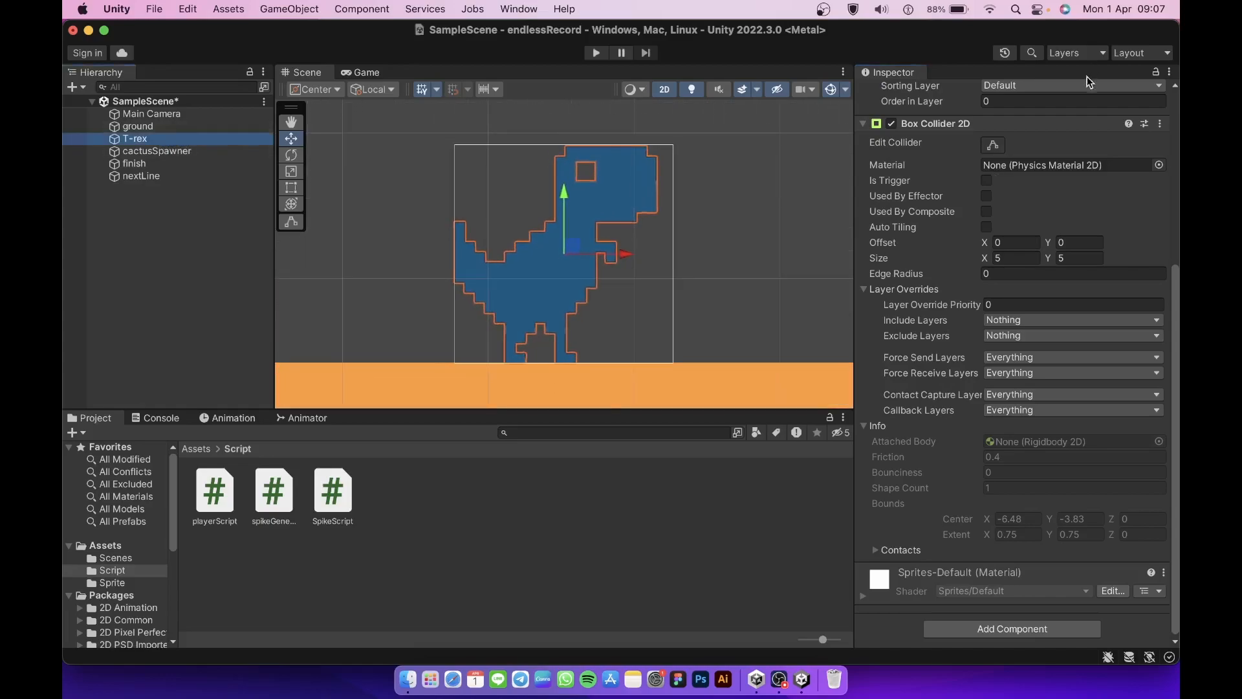
pyautogui.click(993, 145)
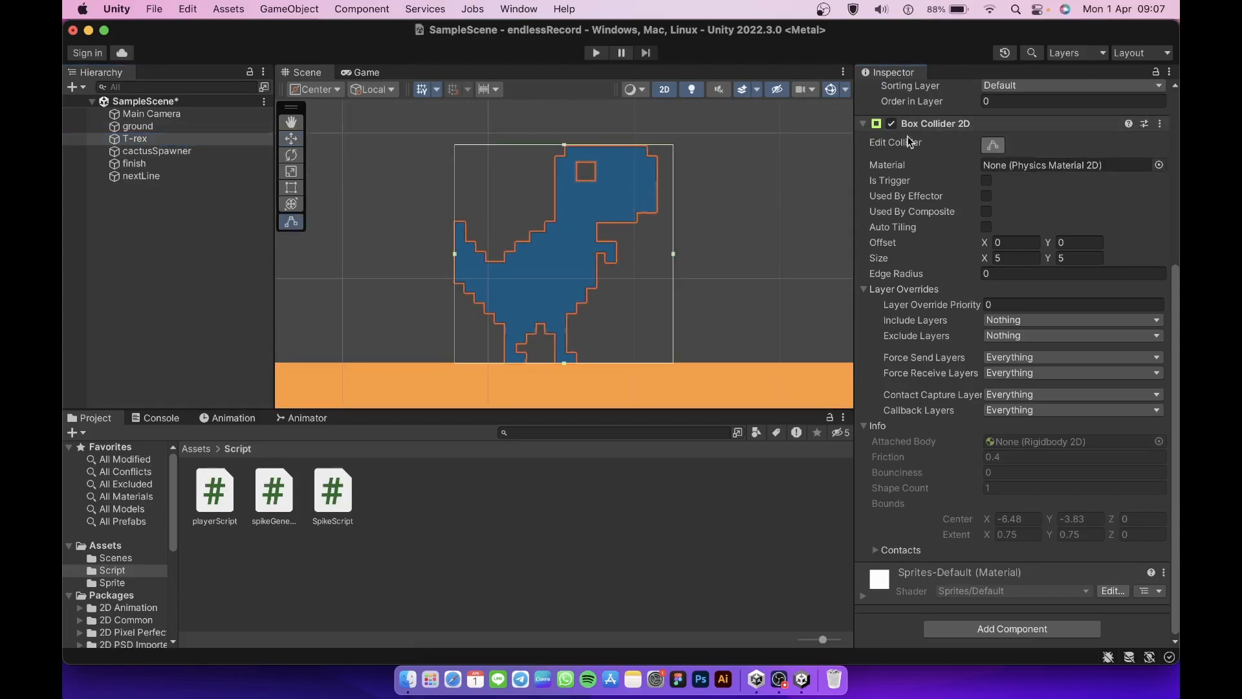
pyautogui.moveTo(673, 254); pyautogui.dragTo(638, 254)
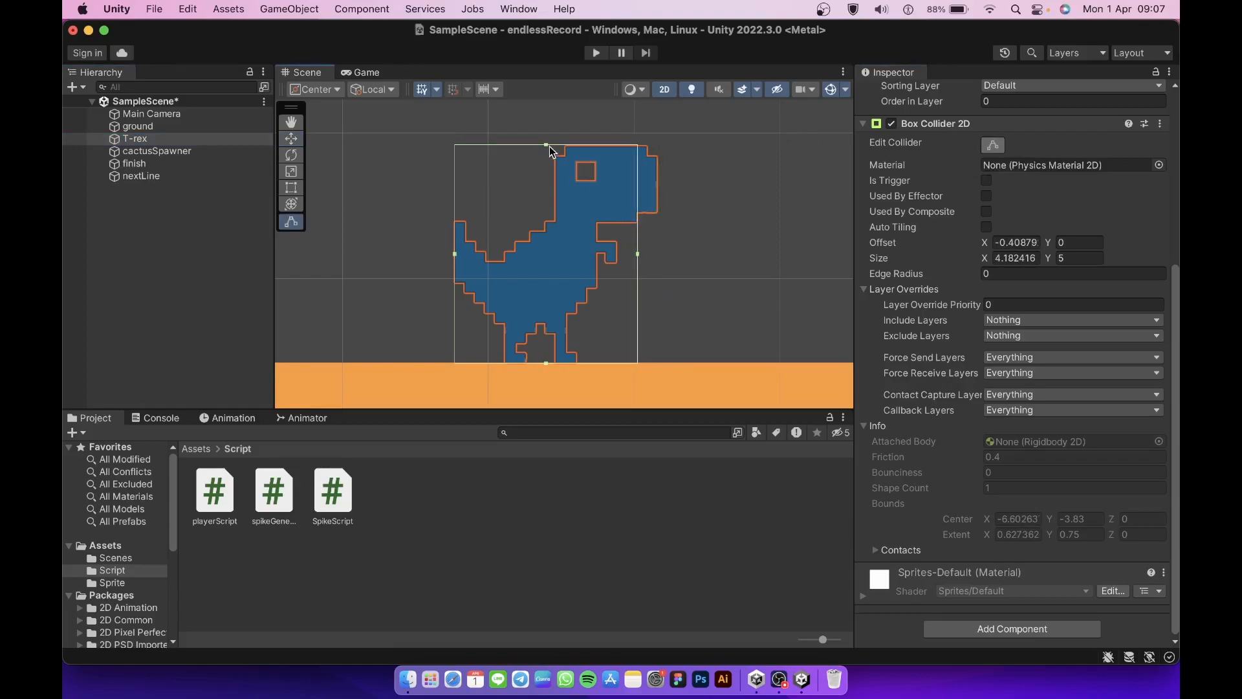
pyautogui.moveTo(546, 144); pyautogui.dragTo(546, 157)
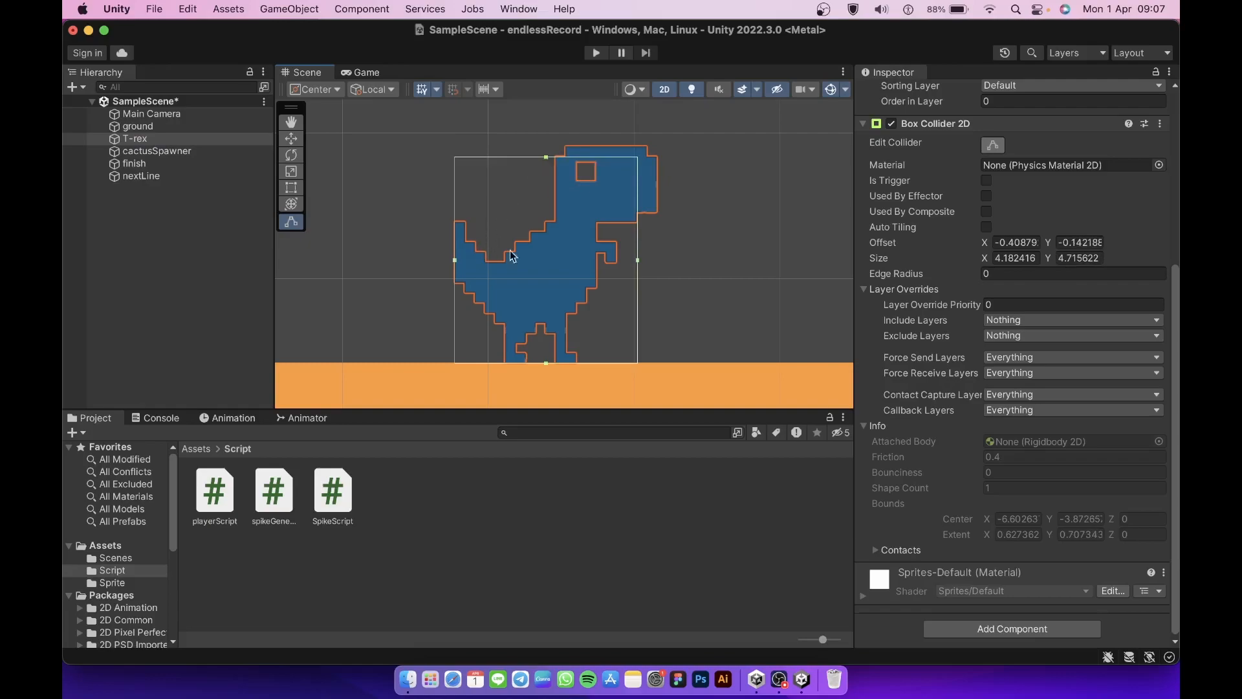
pyautogui.moveTo(455, 260); pyautogui.dragTo(503, 260)
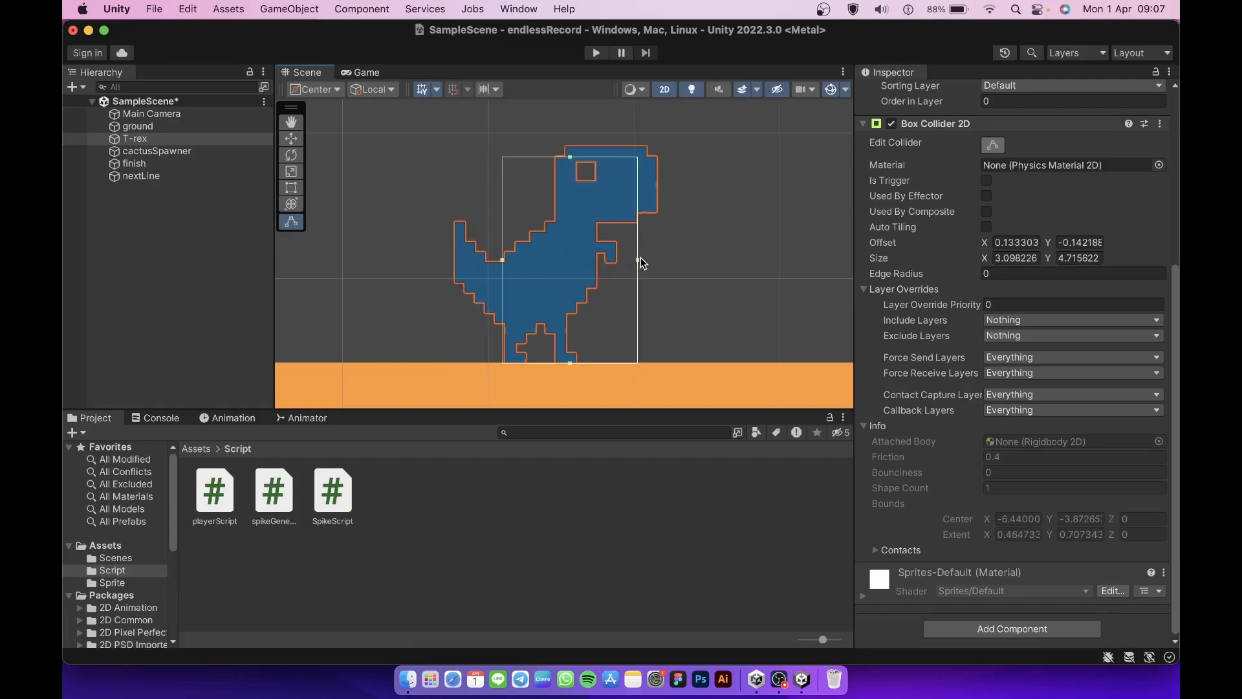
pyautogui.click(620, 260)
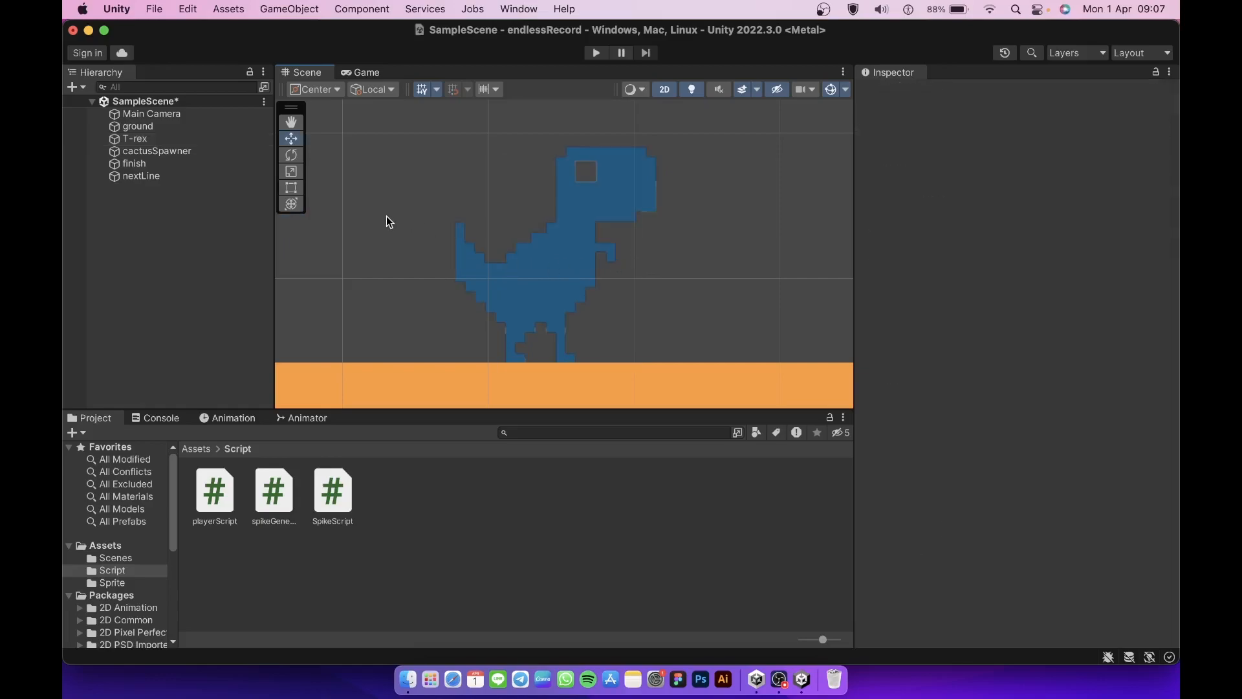
pyautogui.click(165, 140)
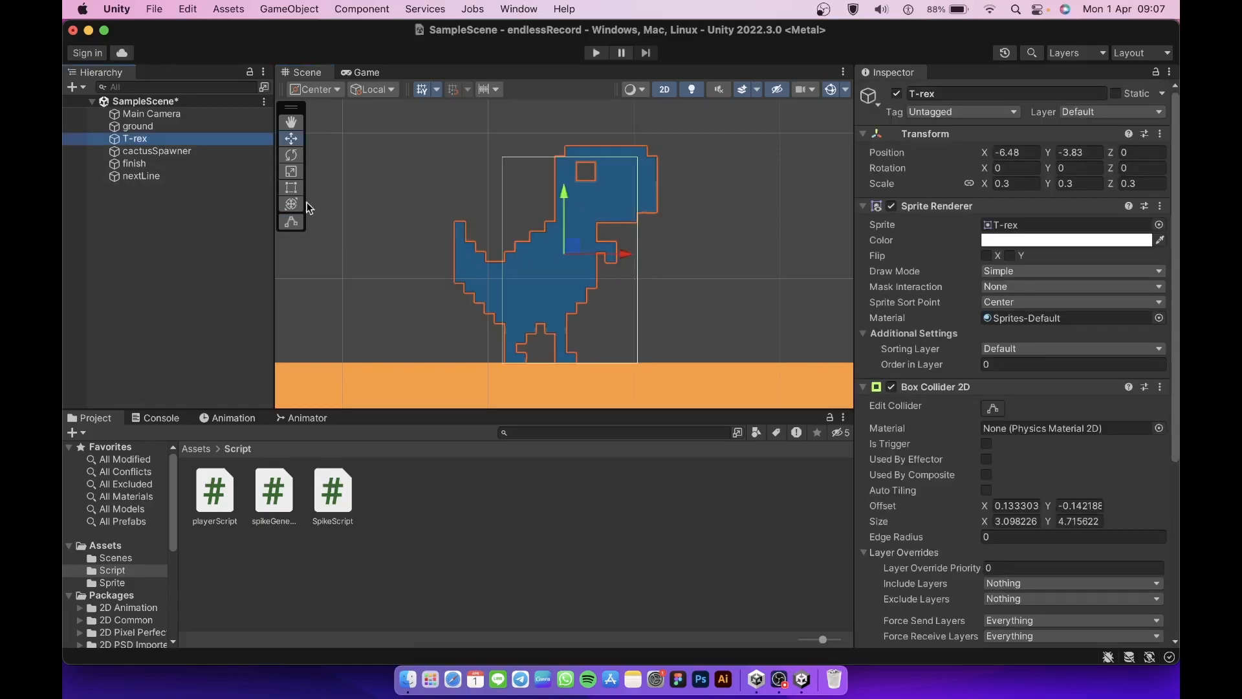
pyautogui.click(291, 222)
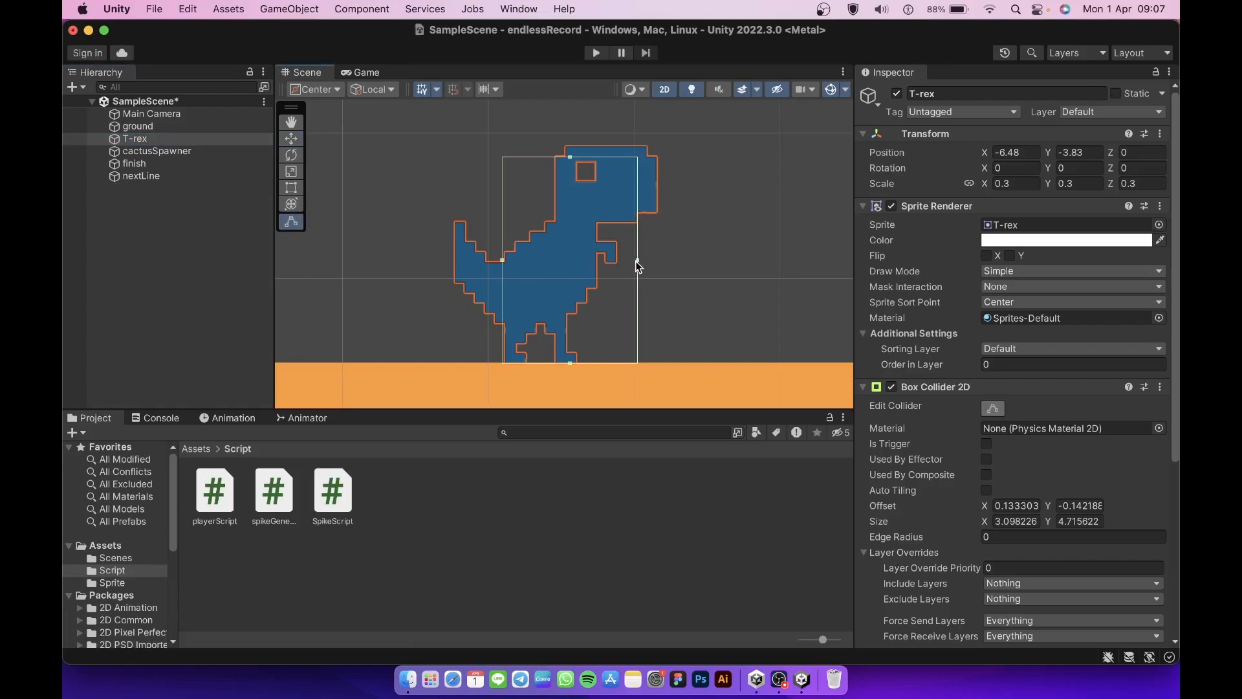
pyautogui.moveTo(636, 262); pyautogui.dragTo(595, 259)
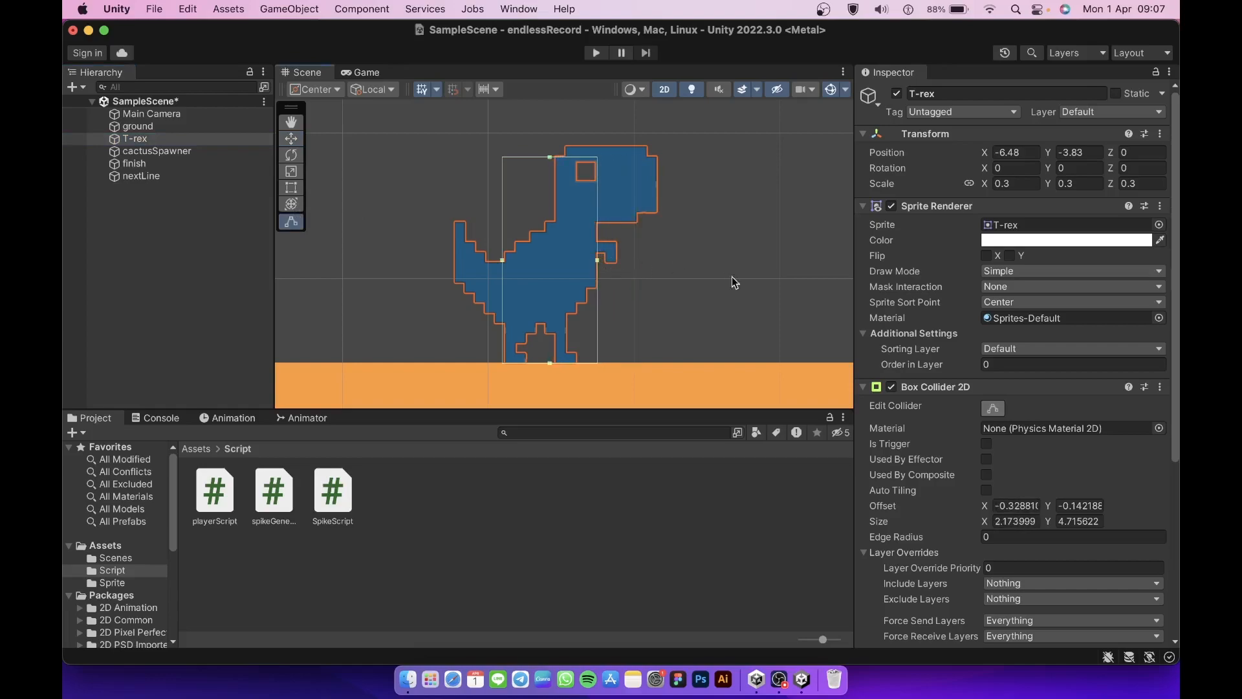
pyautogui.click(993, 409)
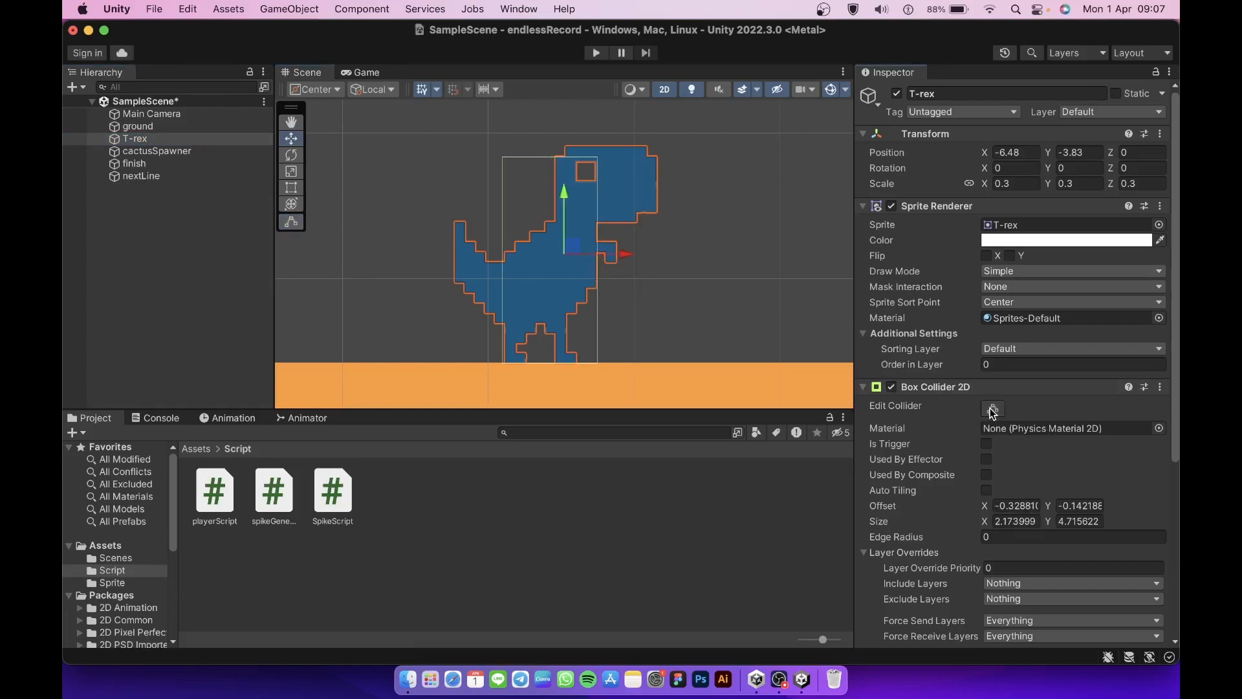
# Add a Rigidbody 2D component to the T-rex
pyautogui.scroll(-5, 897, 538)
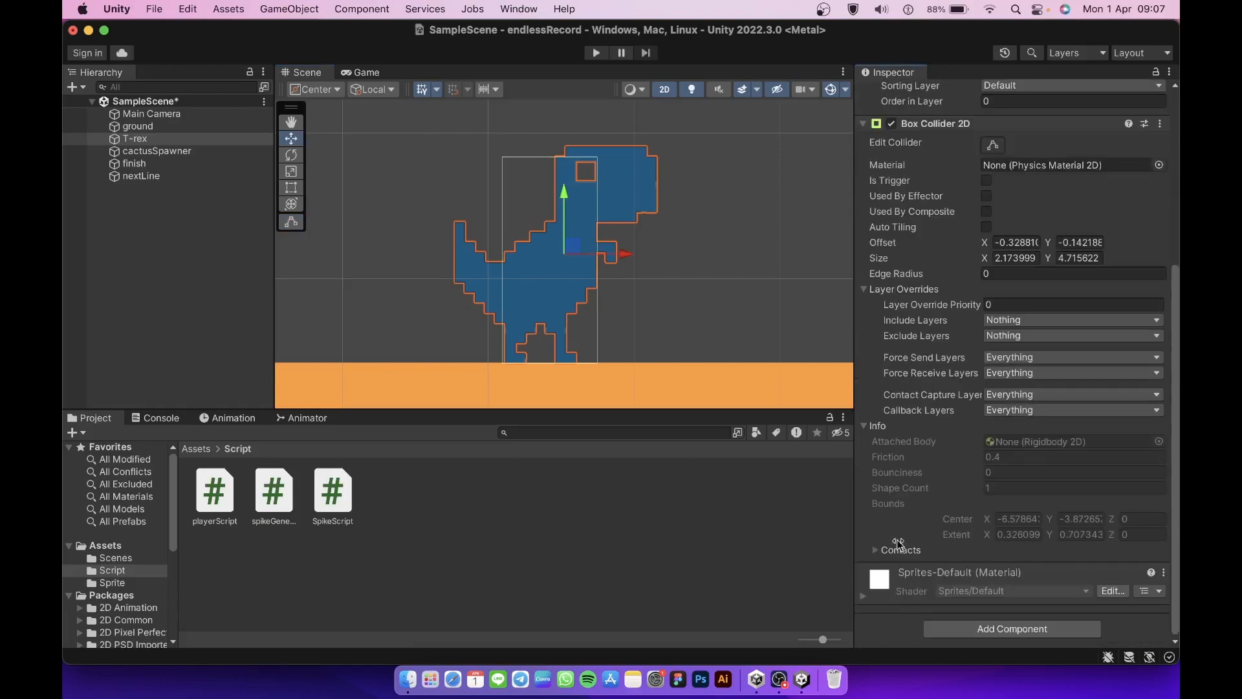
pyautogui.click(955, 628)
pyautogui.write('rigid')
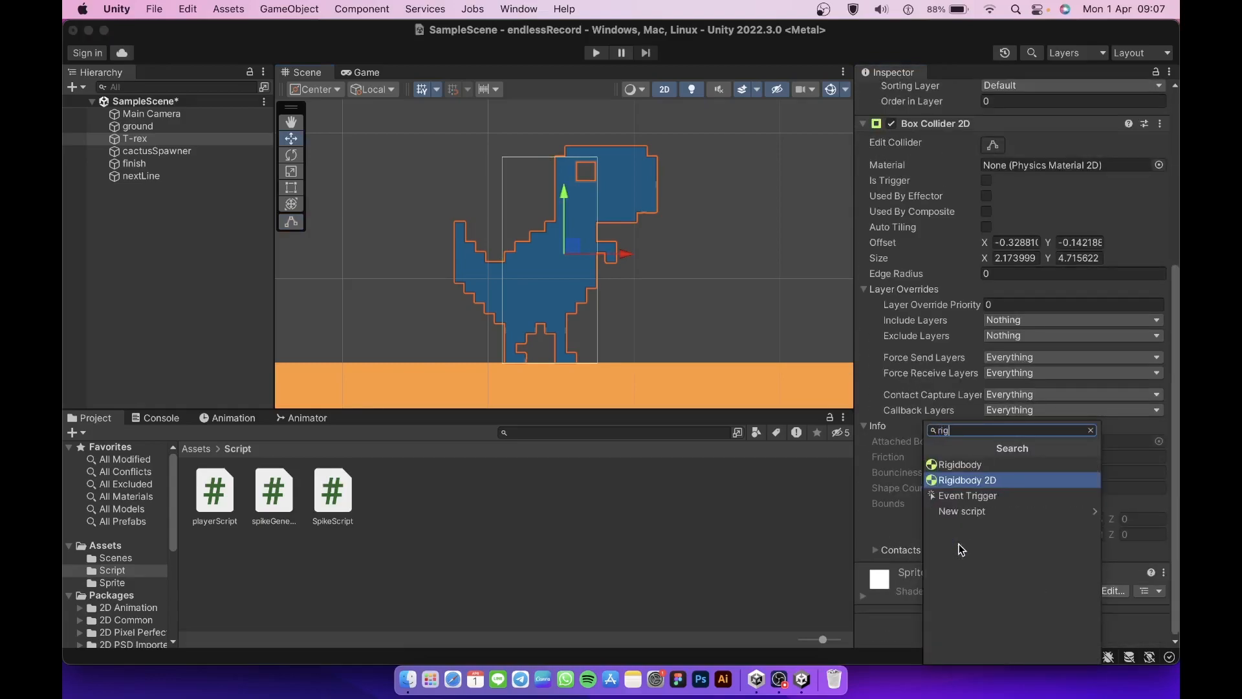
pyautogui.click(968, 487)
# Set the T-rex rigidbody's gravity scale to 3 and freeze its X position and Z rotation
pyautogui.scroll(-10, 902, 555)
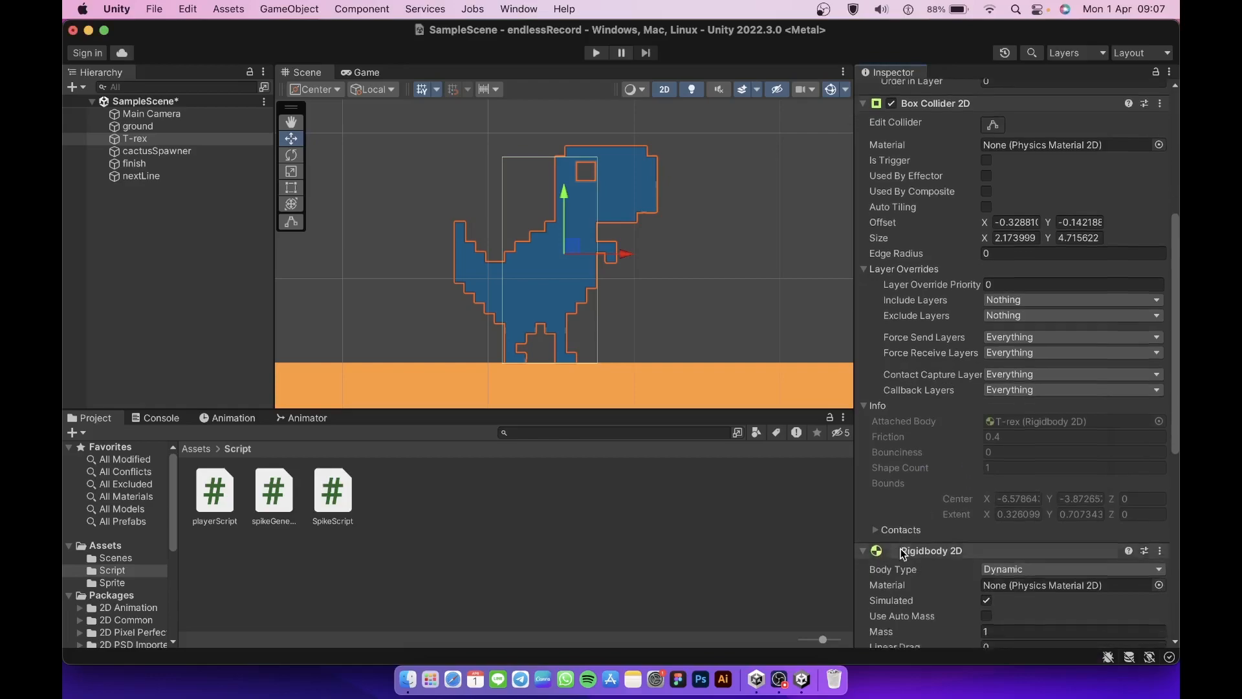
pyautogui.scroll(-2, 902, 554)
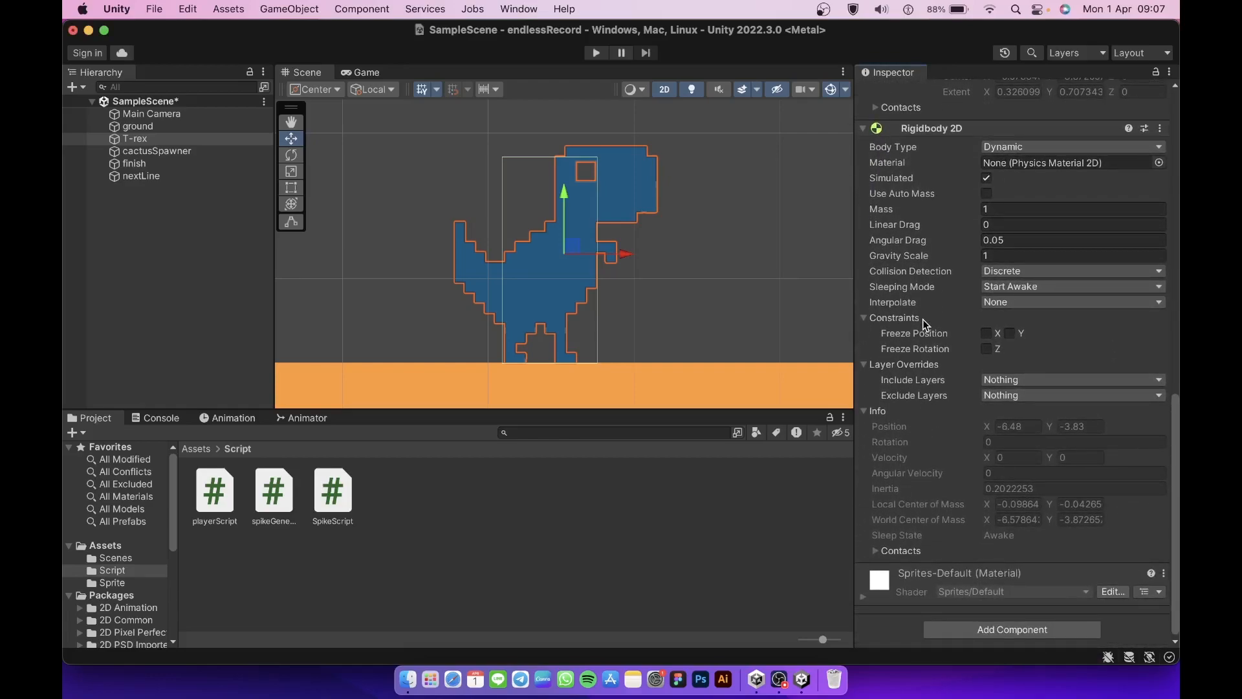
pyautogui.click(987, 349)
pyautogui.click(1005, 255)
pyautogui.write('3')
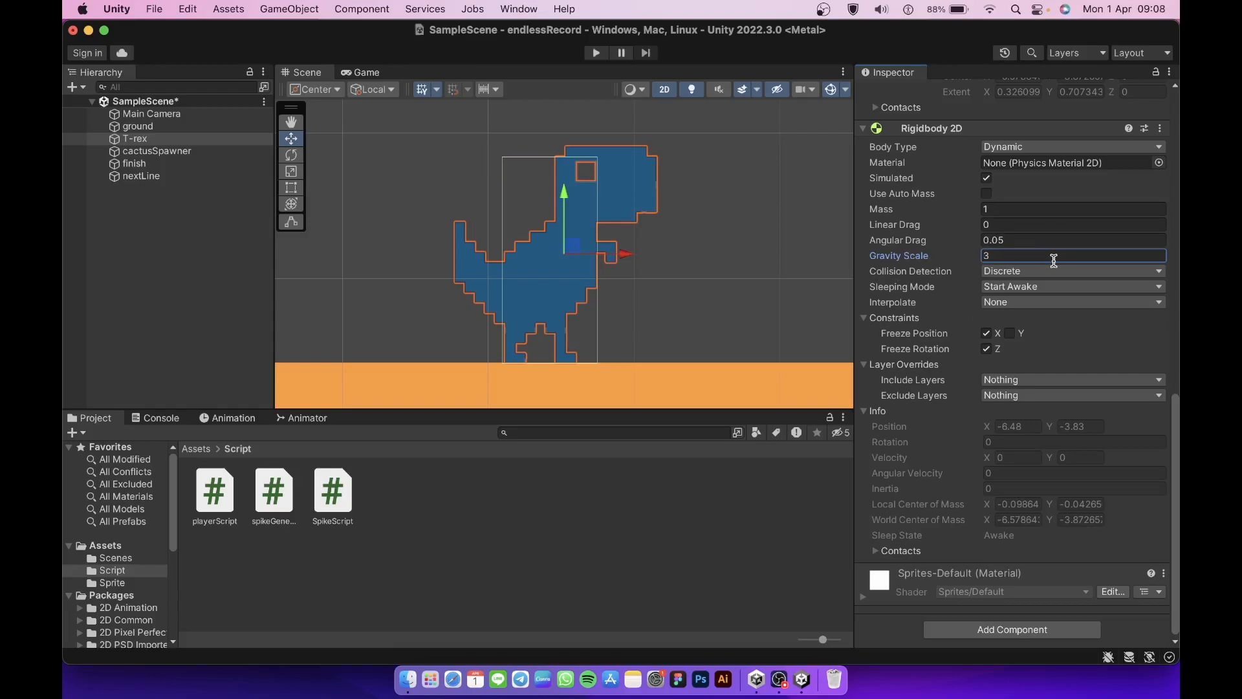
pyautogui.click(986, 332)
# Attach playerScript from the Script folder to the T-rex as a component
pyautogui.moveTo(217, 503); pyautogui.dragTo(959, 625)
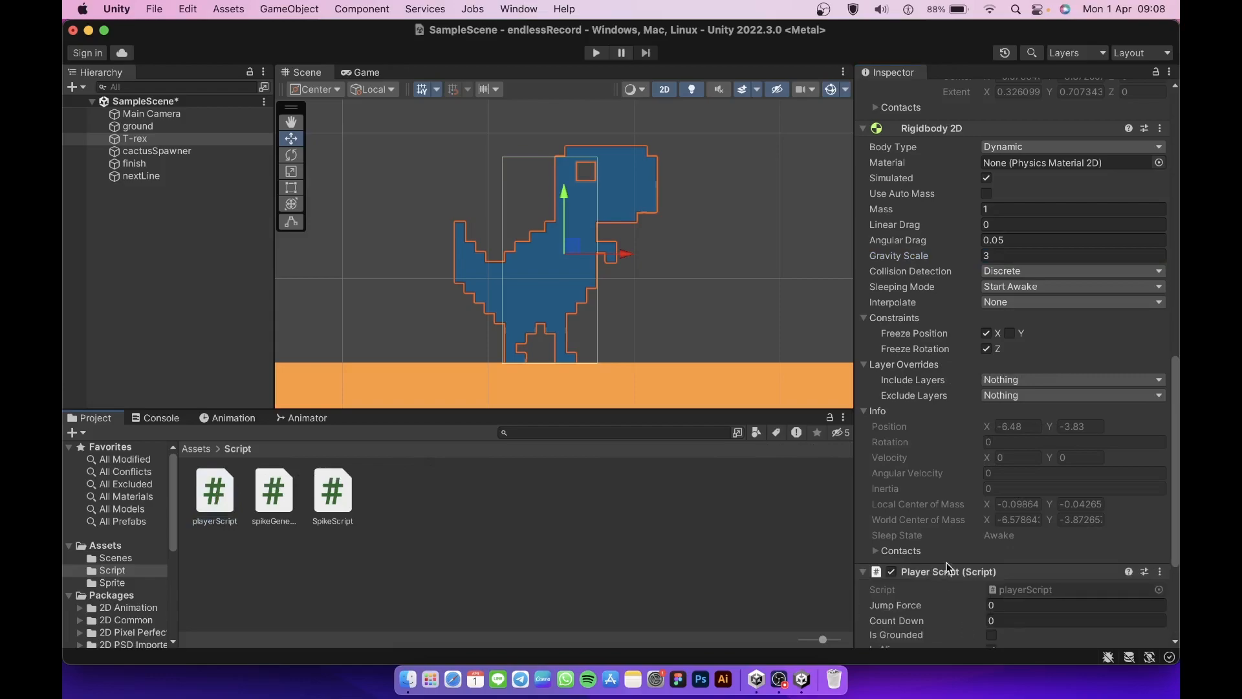
pyautogui.scroll(-3, 941, 550)
pyautogui.scroll(-3, 937, 543)
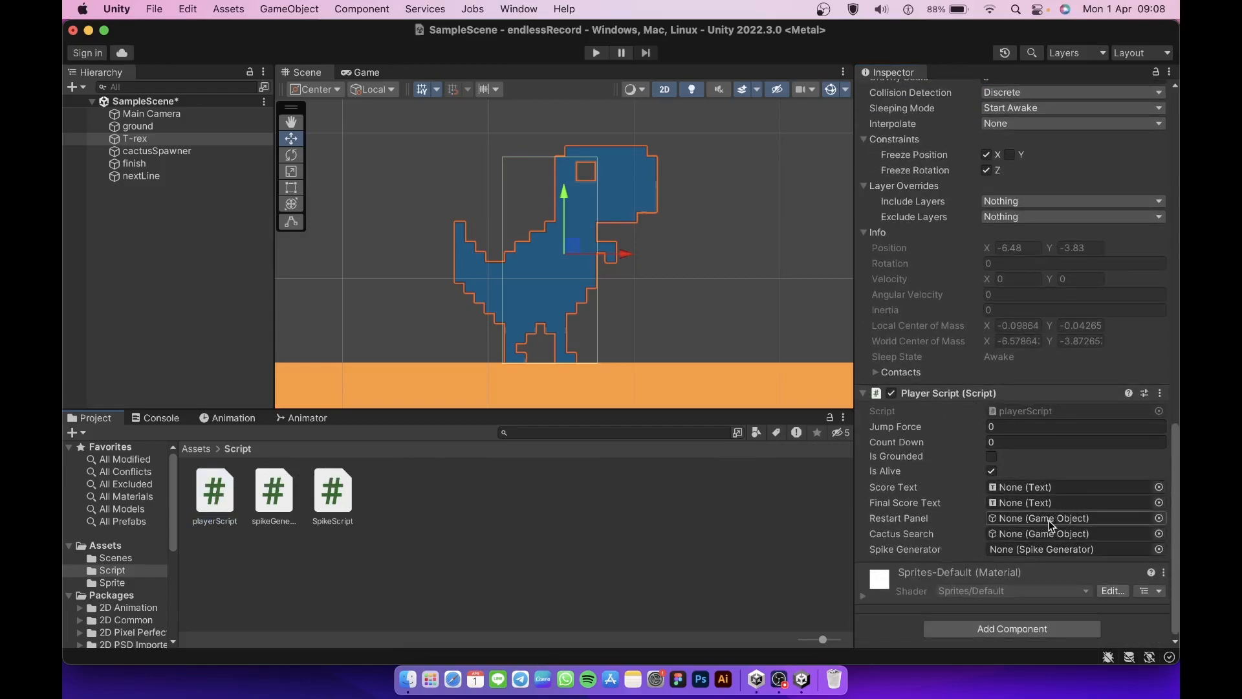
# In the T-rex's player script, set Jump Force to 600, enable Is Grounded, and assign cactusSpawner as the Spike Generator
pyautogui.click(1005, 425)
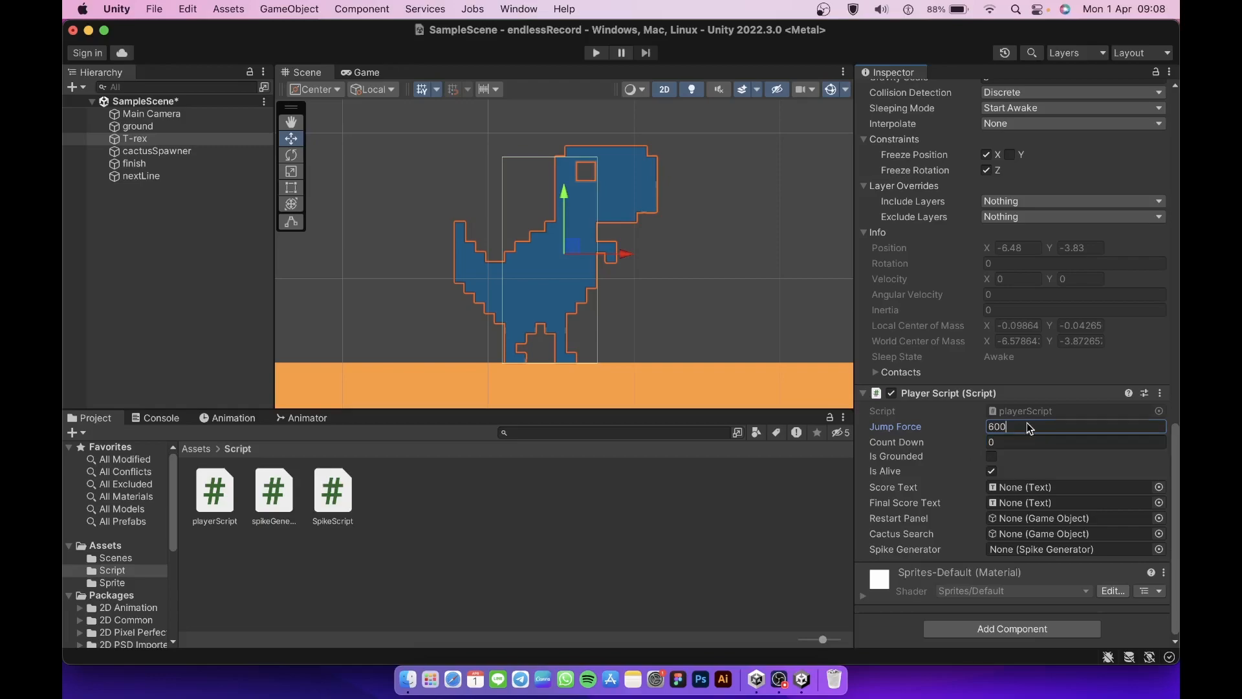
pyautogui.click(1026, 460)
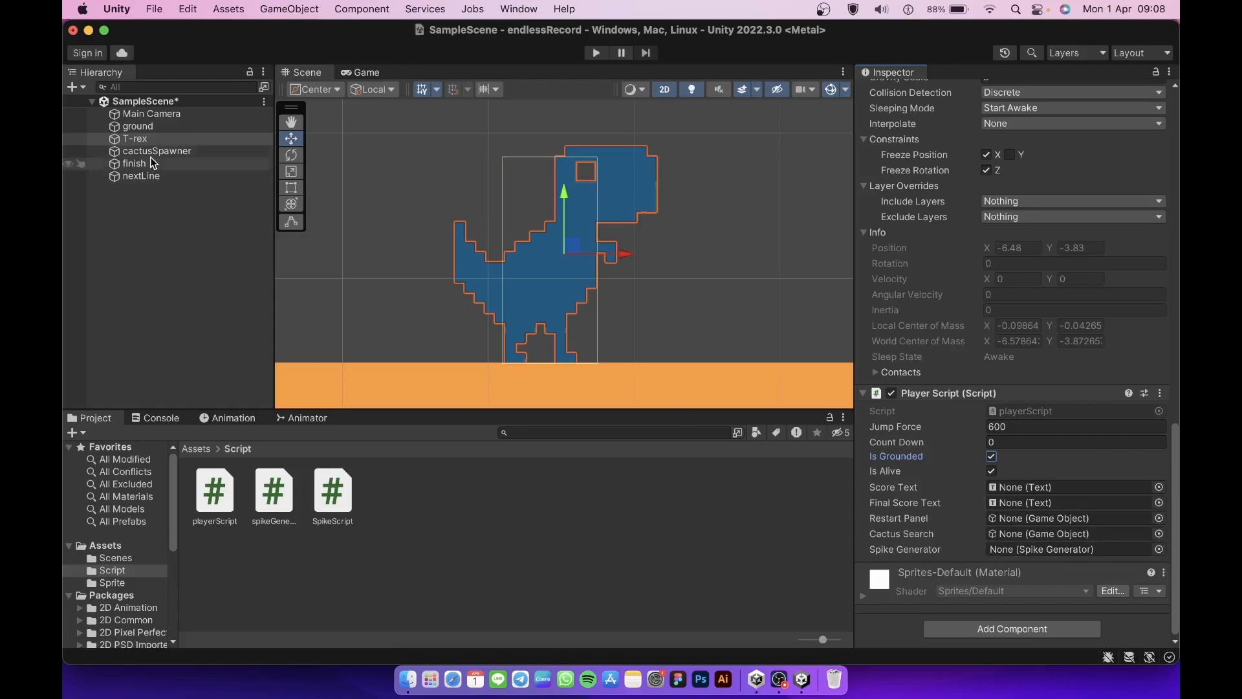
pyautogui.moveTo(142, 155); pyautogui.dragTo(1080, 555)
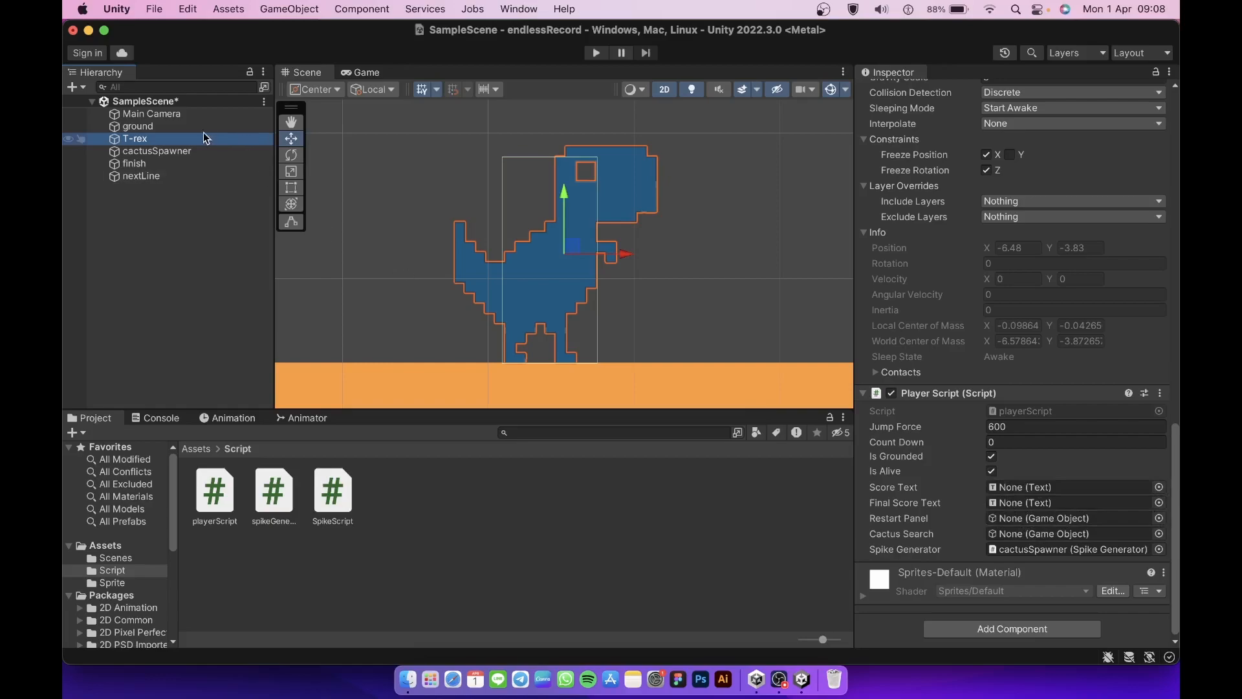
# Add a legacy UI Text object to the scene, outside the existing game objects
pyautogui.doubleClick(150, 113)
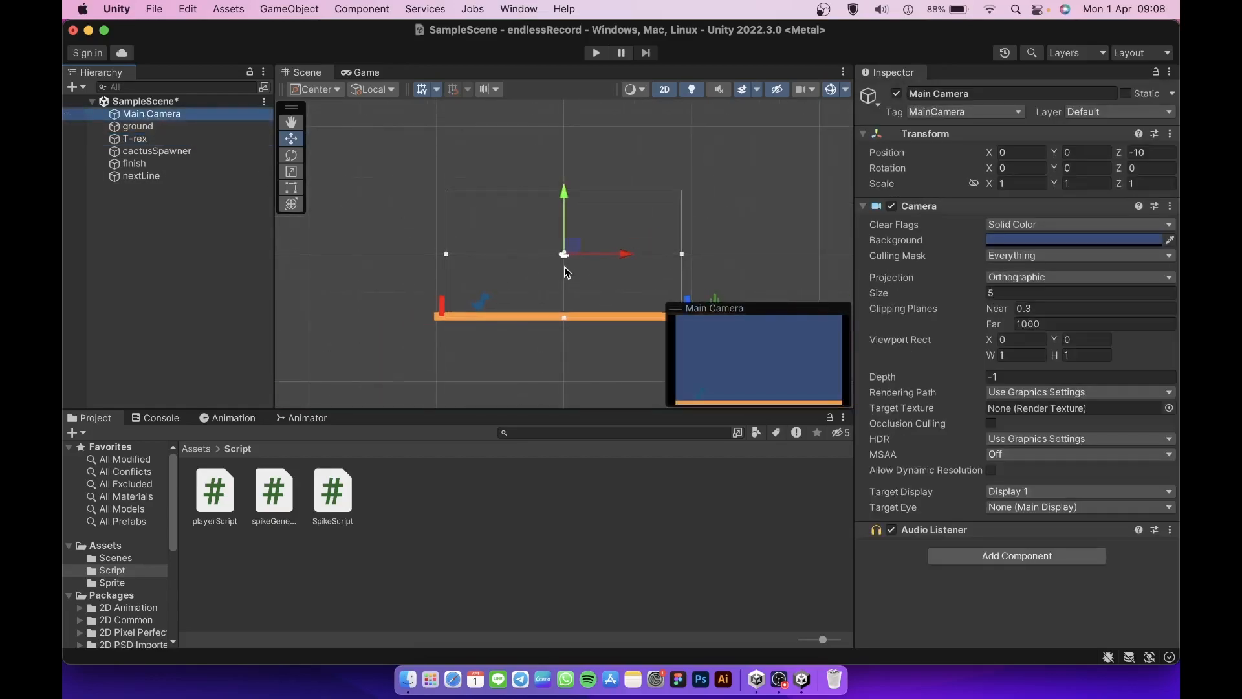
pyautogui.scroll(3, 566, 270)
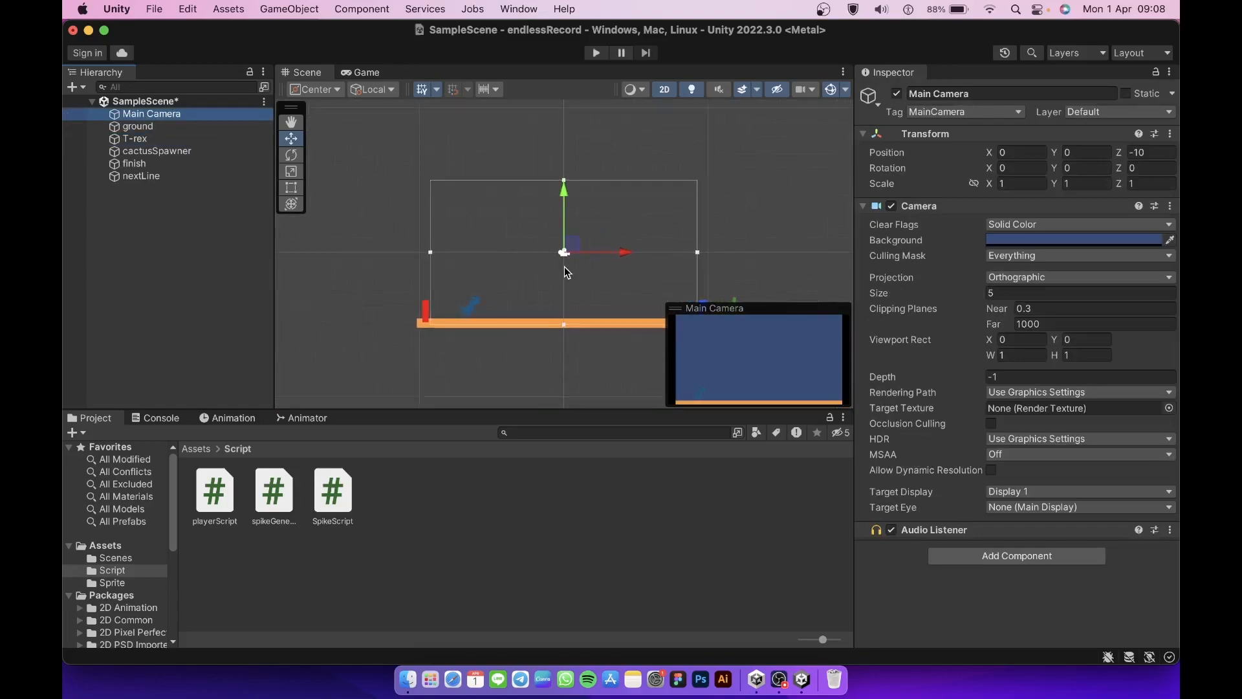
pyautogui.click(149, 228)
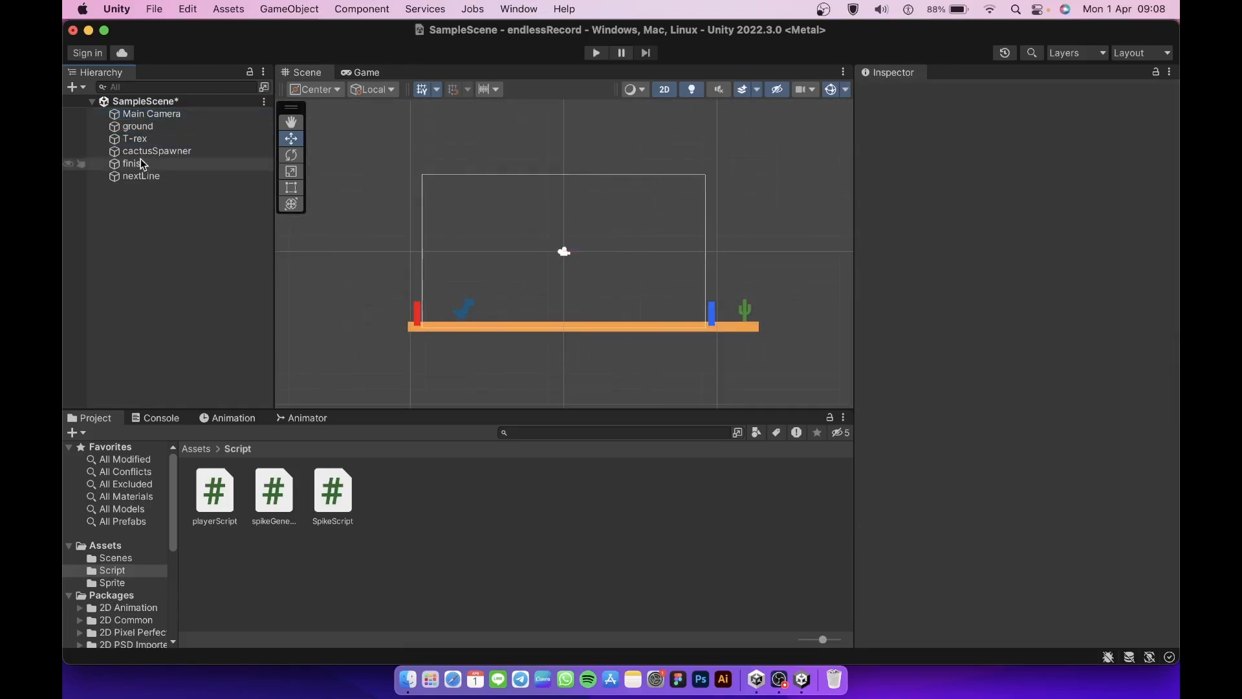
pyautogui.rightClick(137, 200)
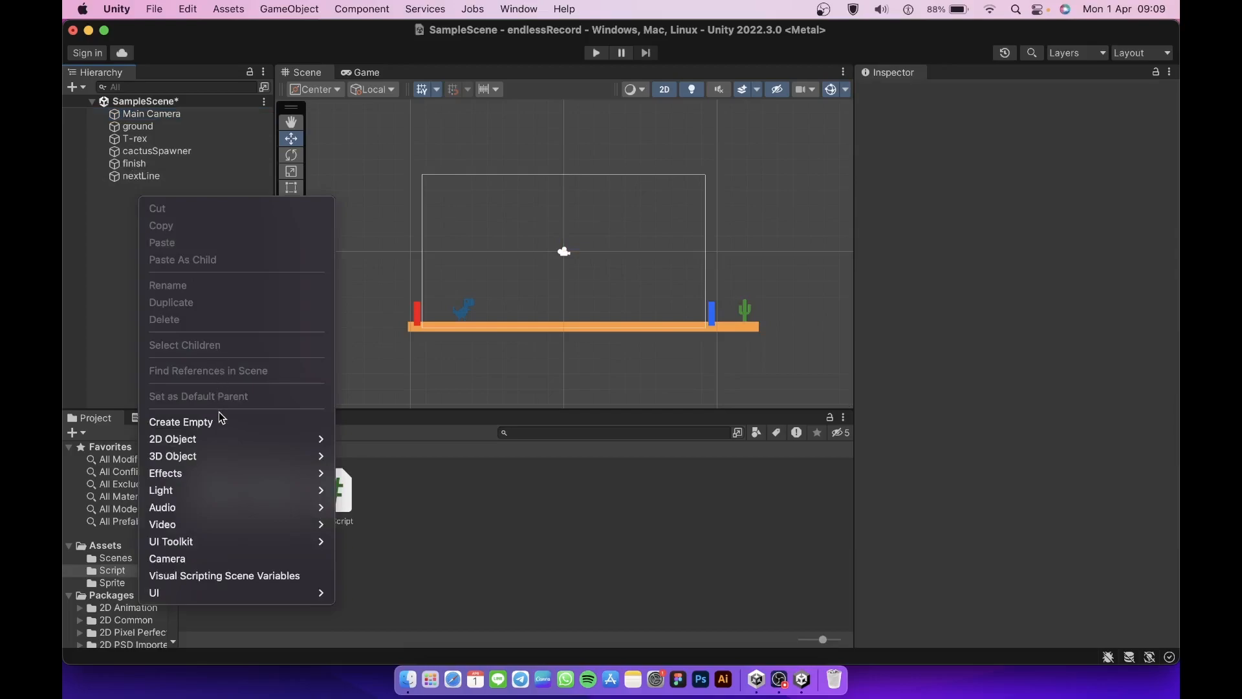
pyautogui.moveTo(233, 593)
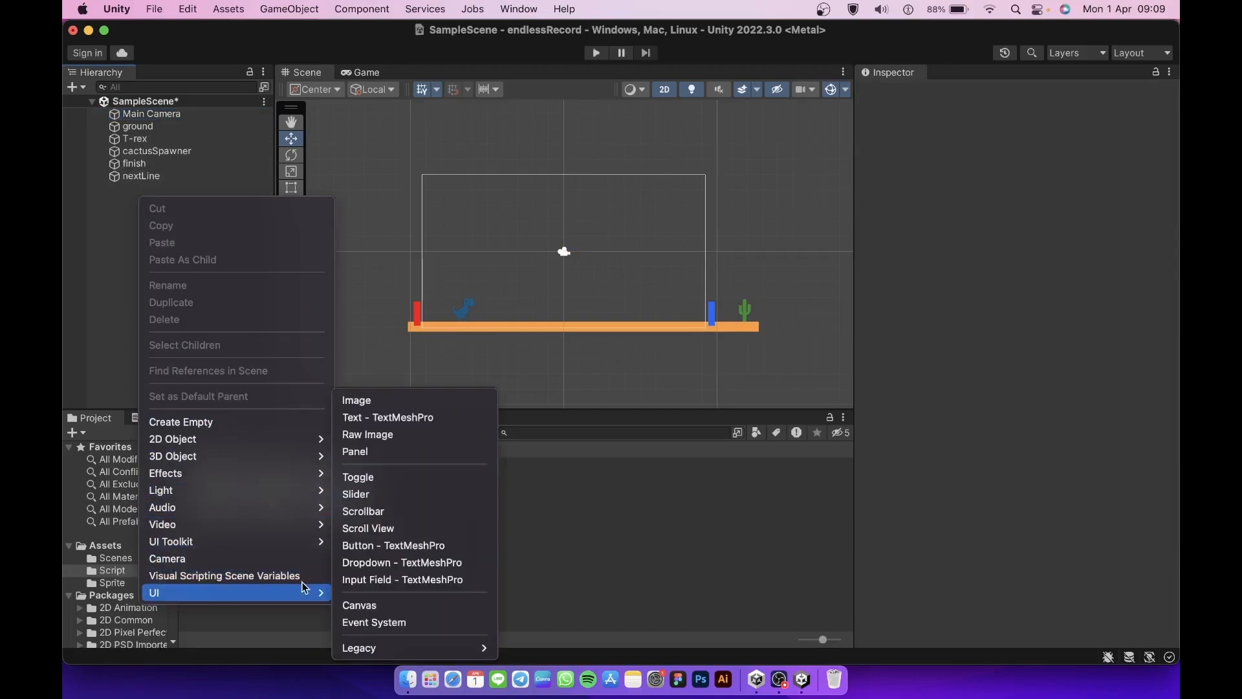
pyautogui.moveTo(378, 649)
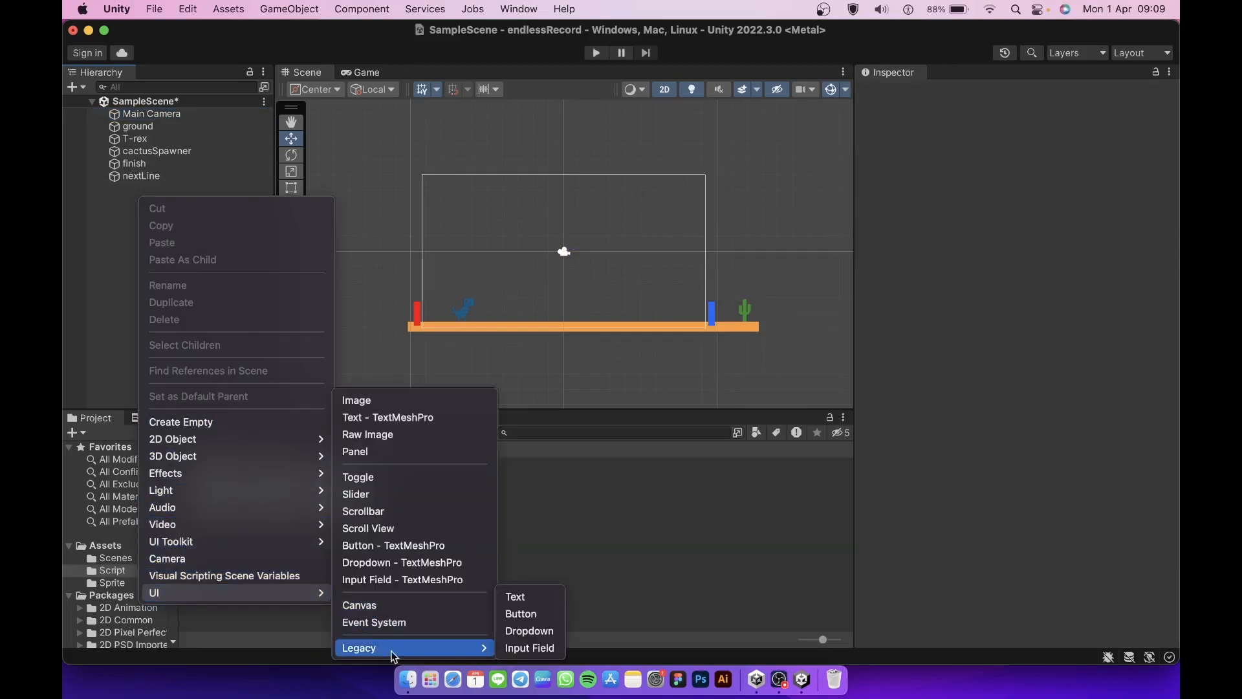
pyautogui.click(518, 596)
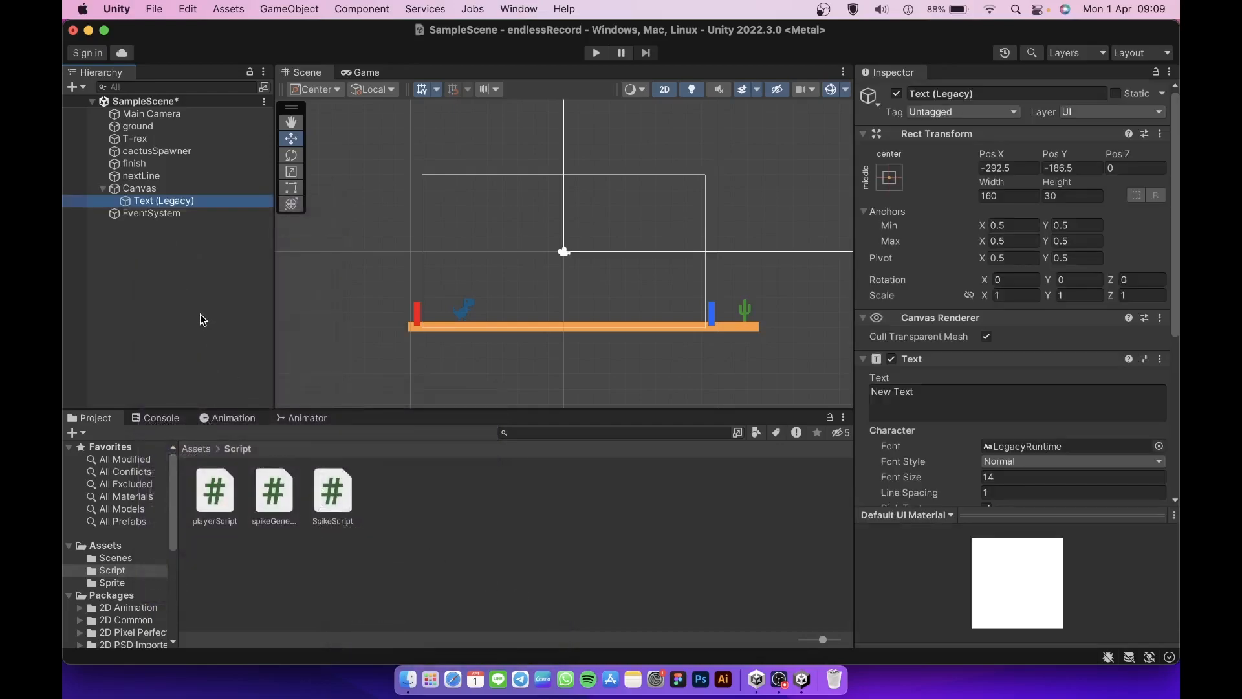
# Add a second legacy Text object to the Canvas
pyautogui.rightClick(176, 250)
pyautogui.moveTo(238, 649)
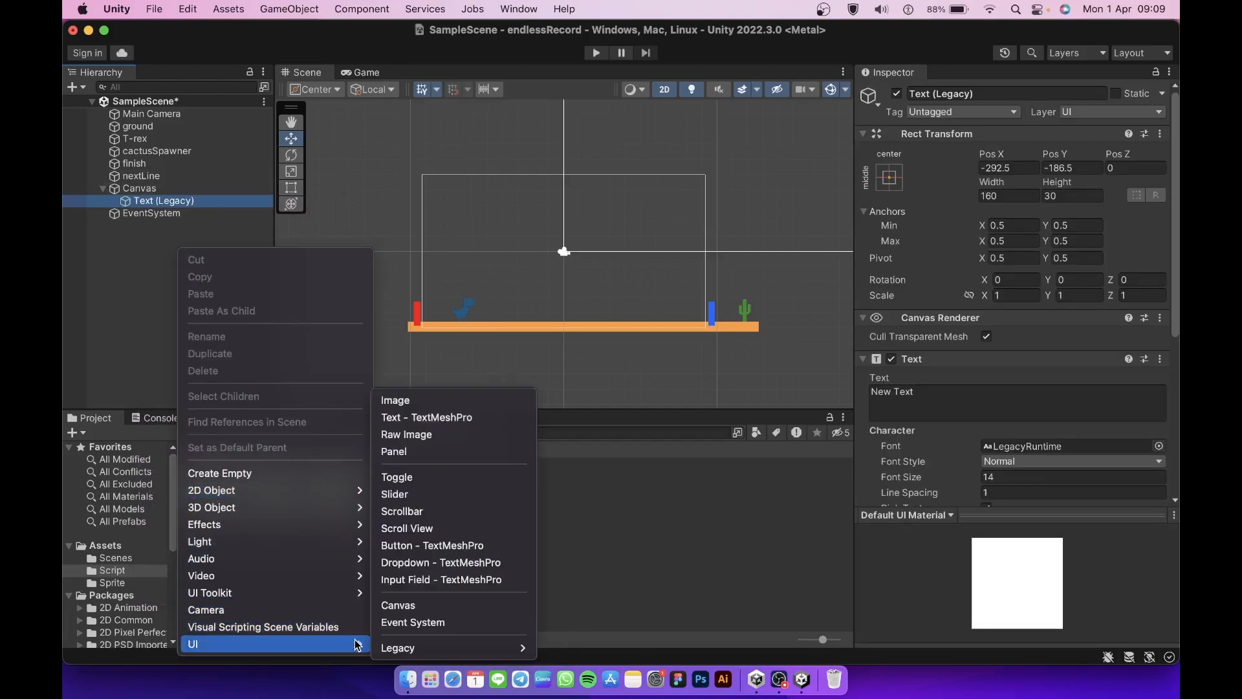
pyautogui.moveTo(414, 648)
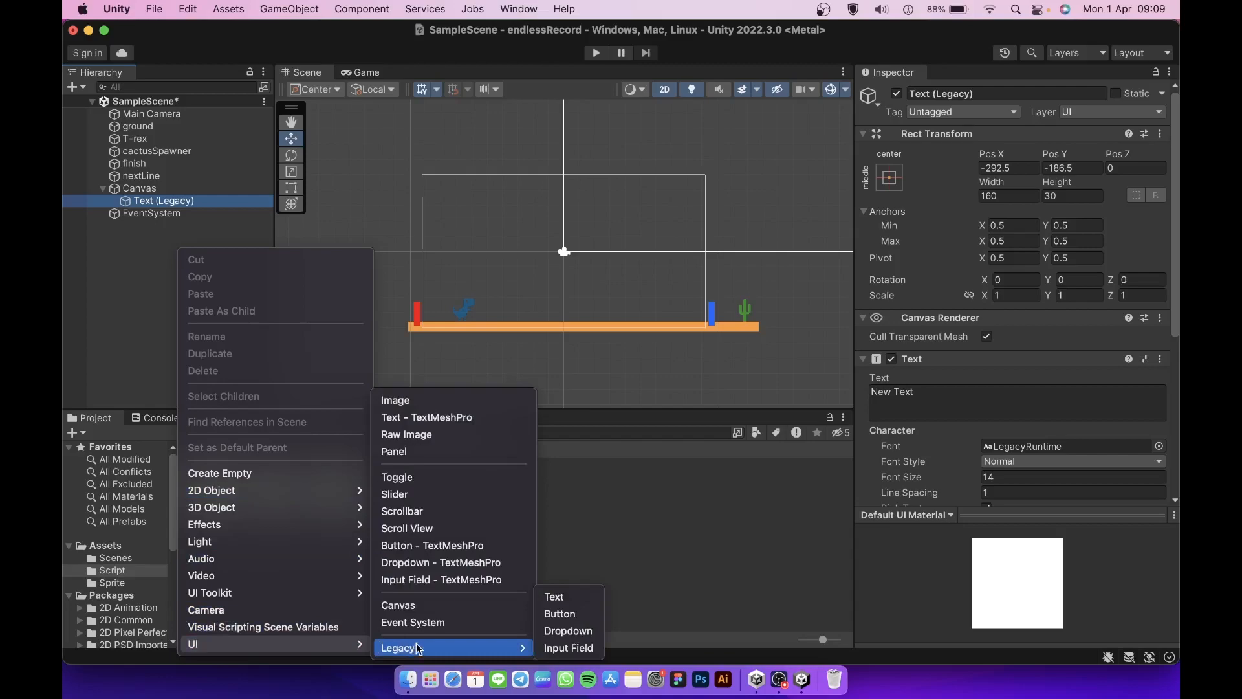
pyautogui.click(560, 601)
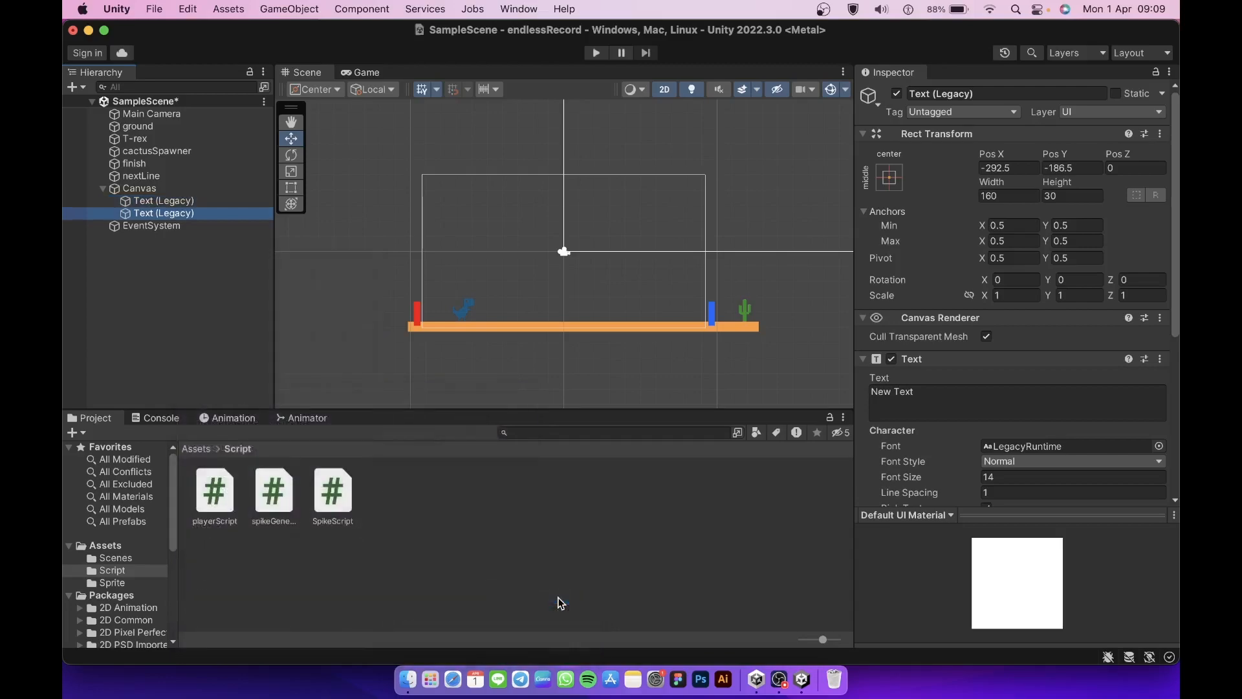
# Add a legacy Button to the Canvas
pyautogui.rightClick(196, 261)
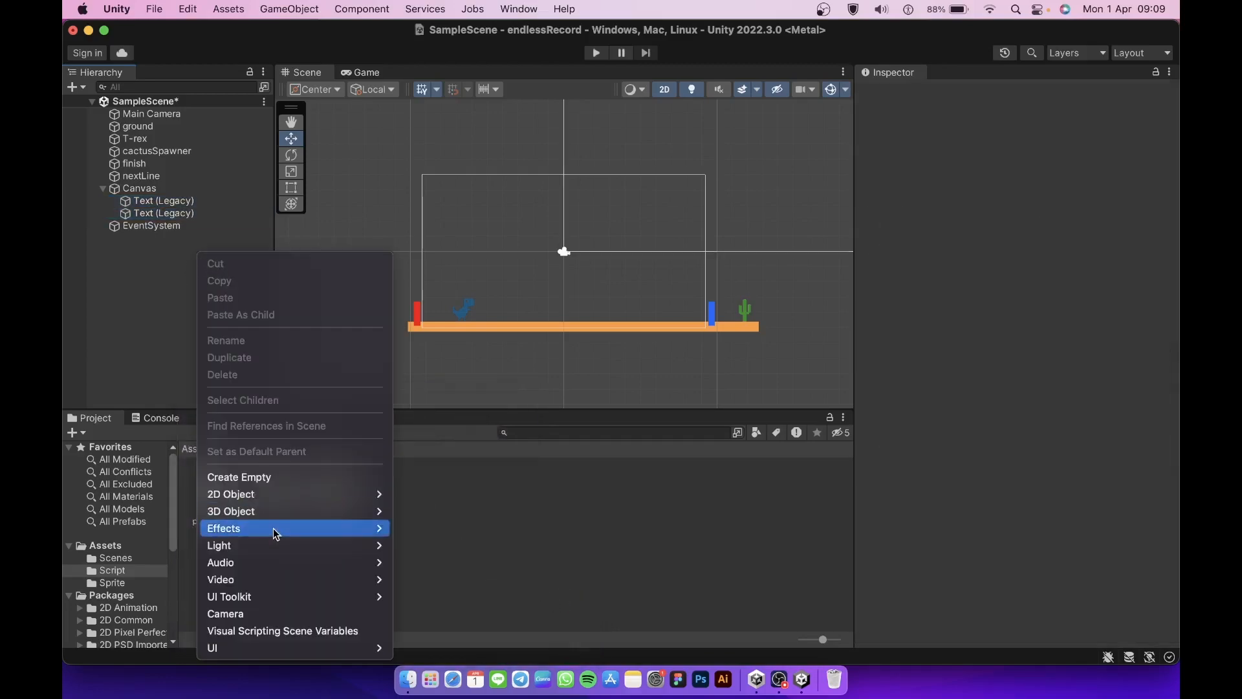
pyautogui.moveTo(336, 648)
pyautogui.moveTo(418, 650)
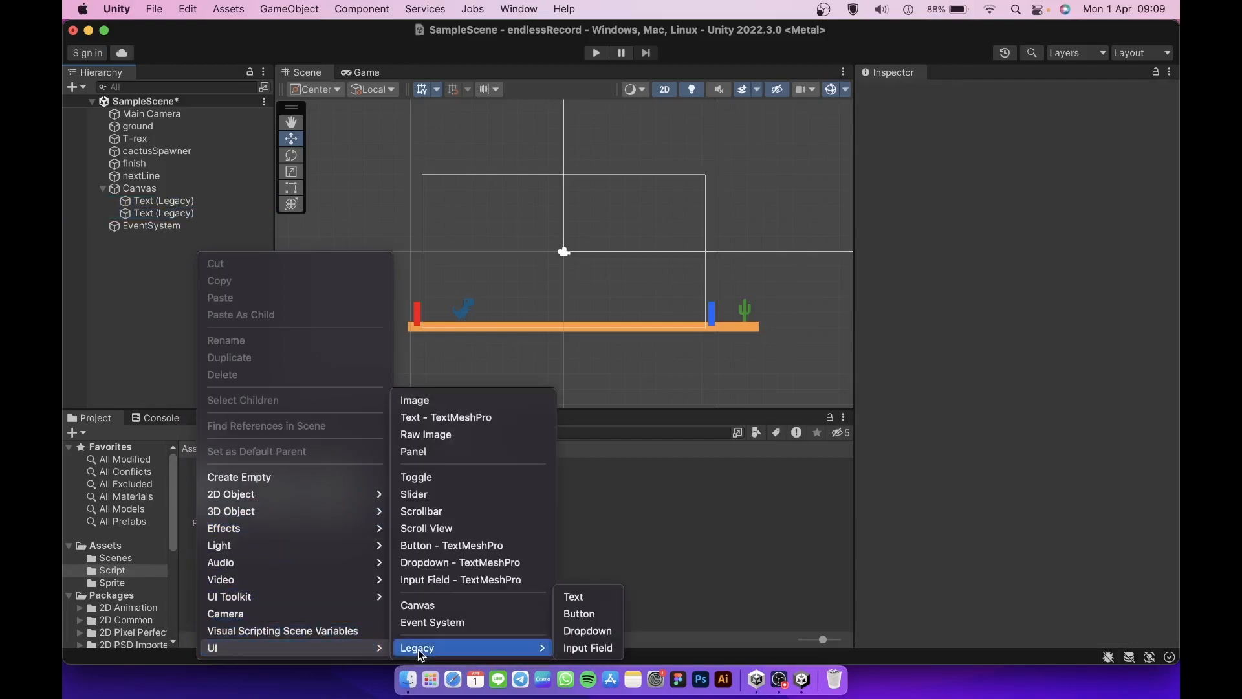
pyautogui.click(592, 619)
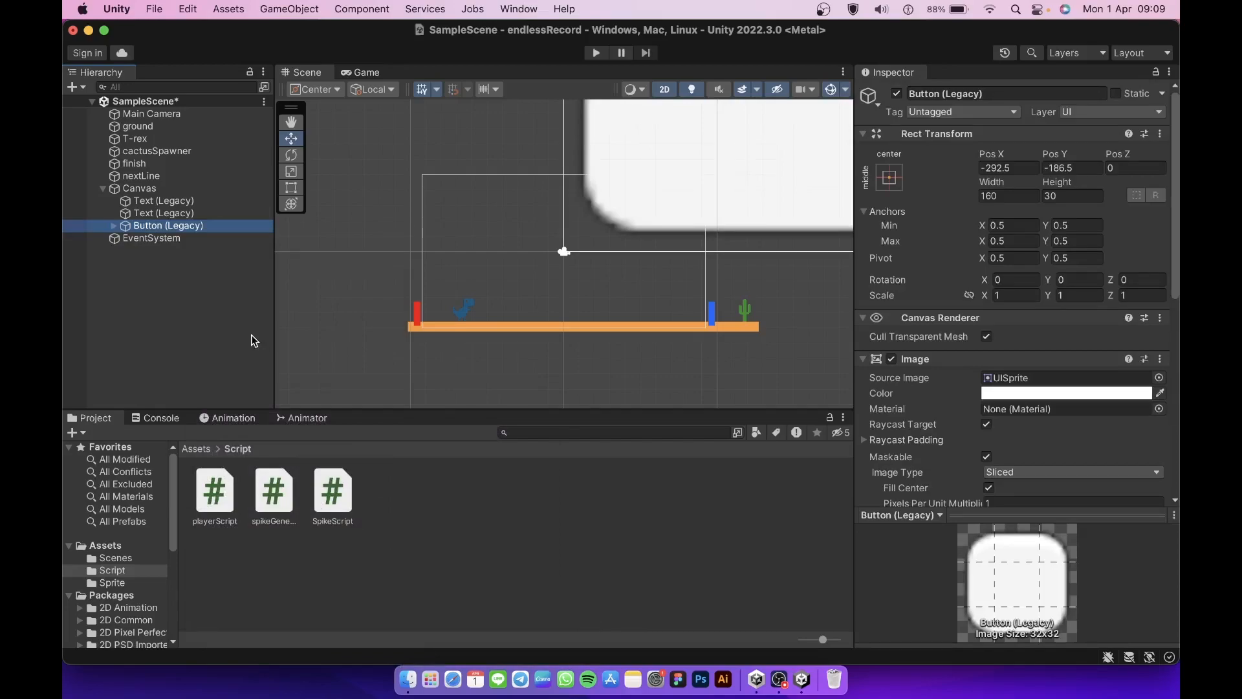
# Add a UI Panel to the Canvas
pyautogui.rightClick(188, 281)
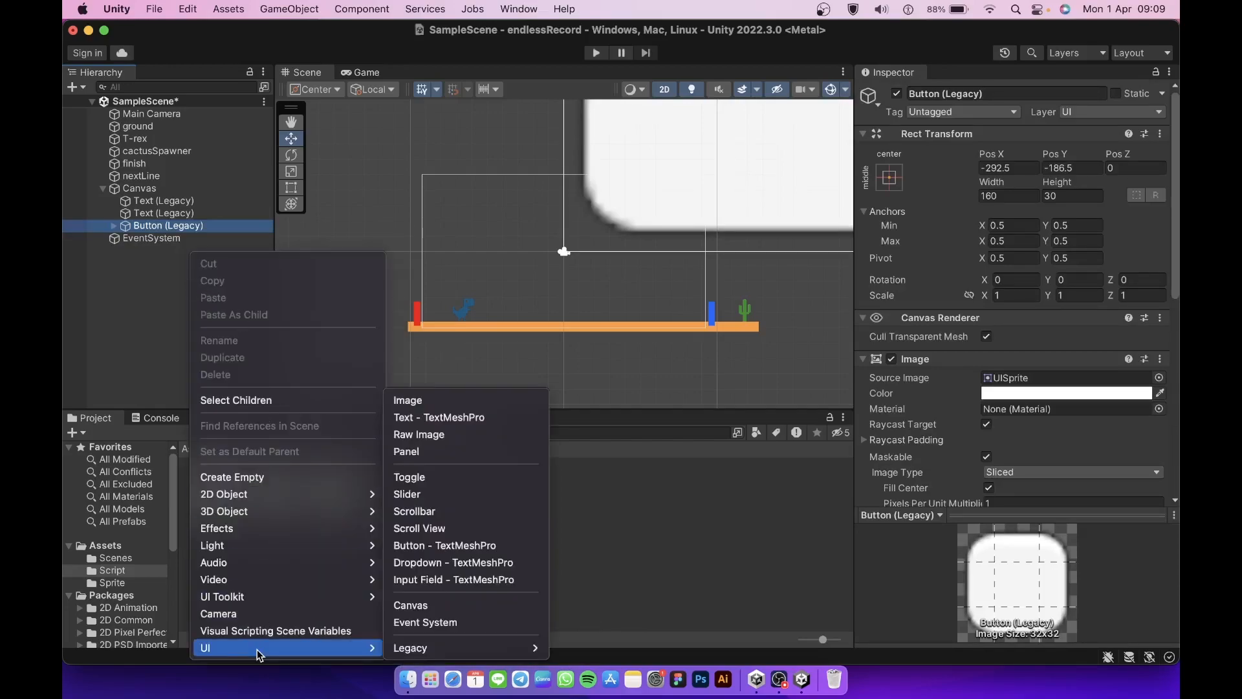
pyautogui.moveTo(368, 648)
pyautogui.moveTo(409, 648)
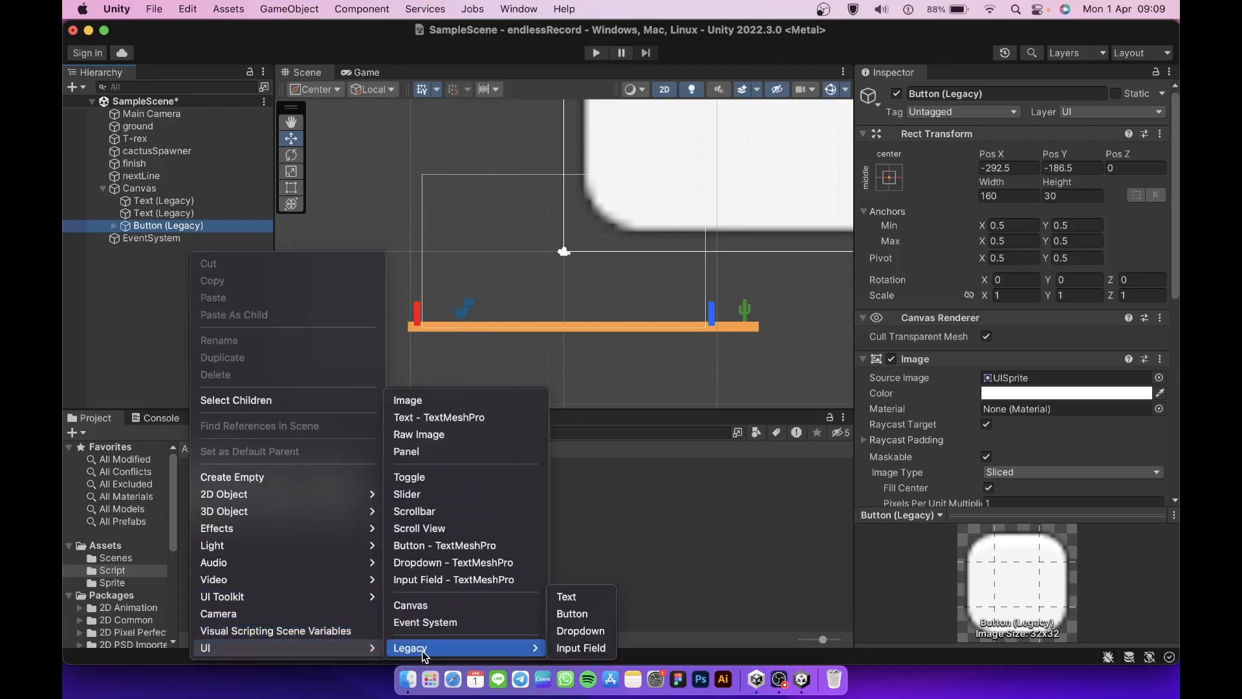
pyautogui.click(403, 453)
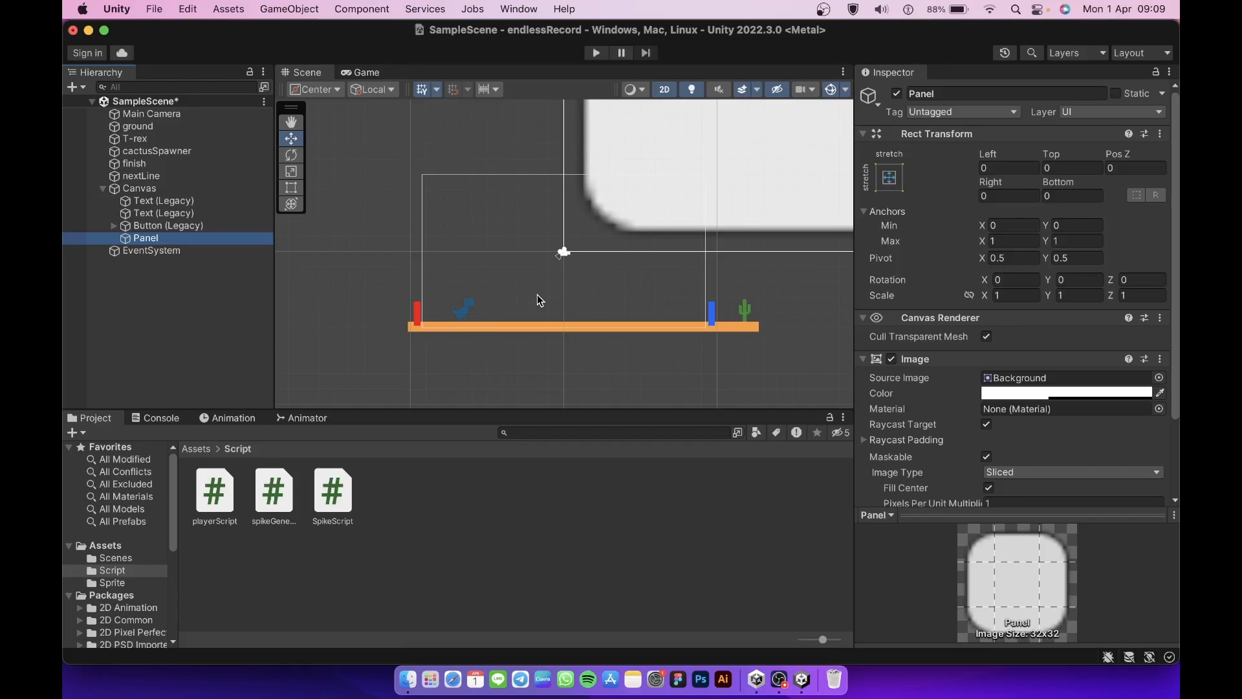
# Rename the first legacy Text object under the Canvas to score
pyautogui.doubleClick(144, 189)
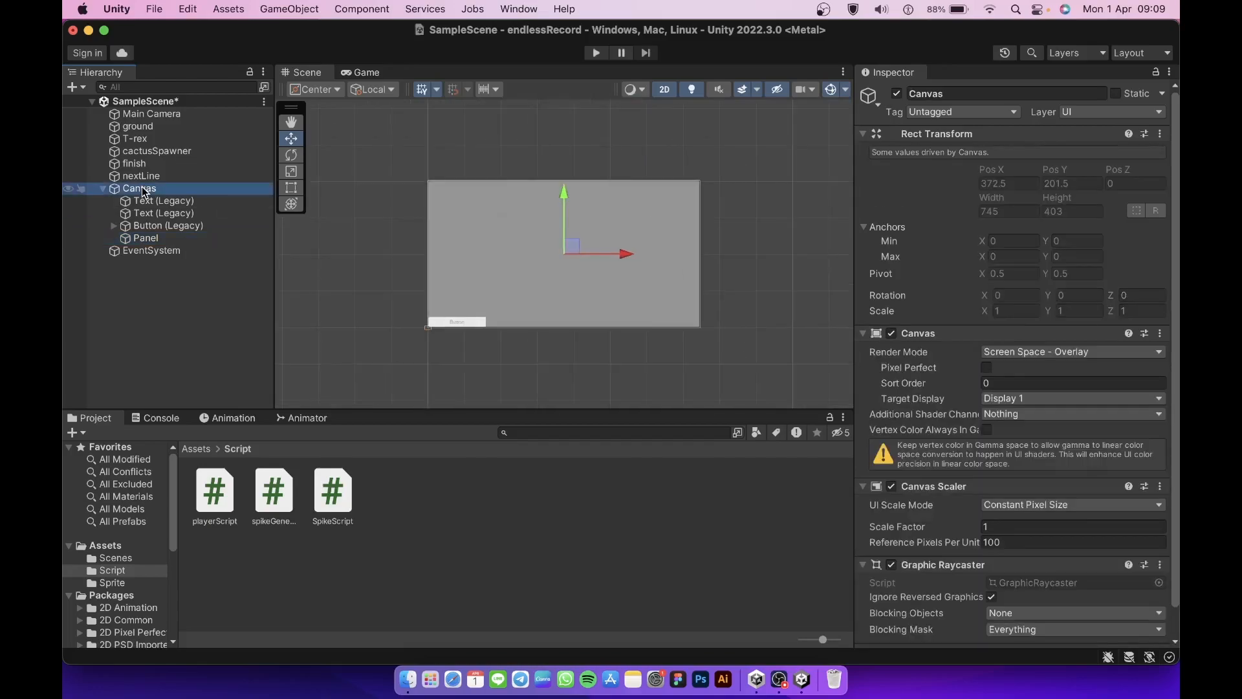
pyautogui.scroll(5, 562, 256)
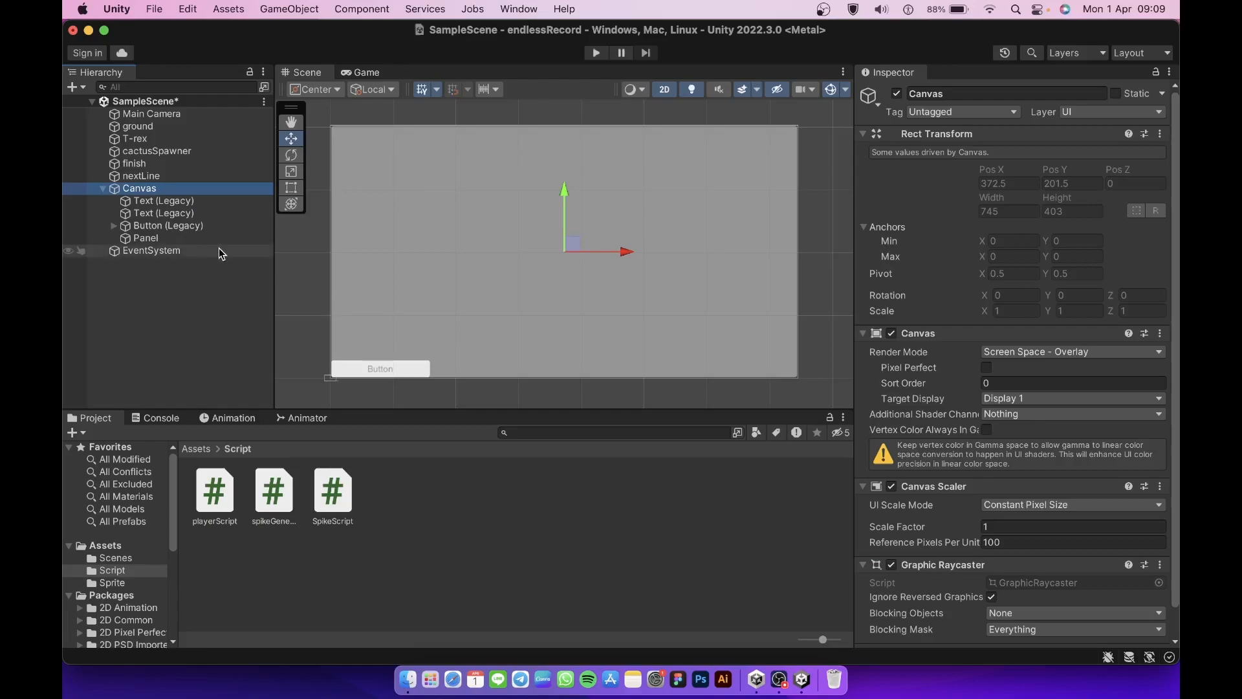
pyautogui.click(154, 201)
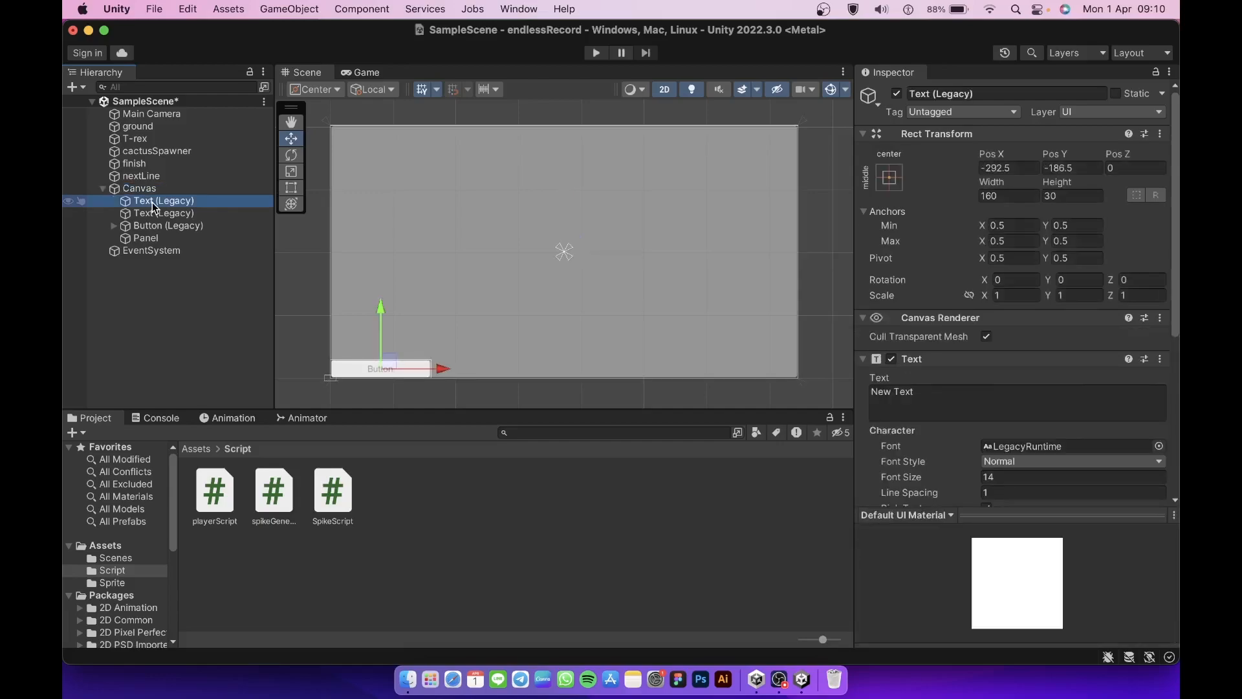
pyautogui.click(941, 94)
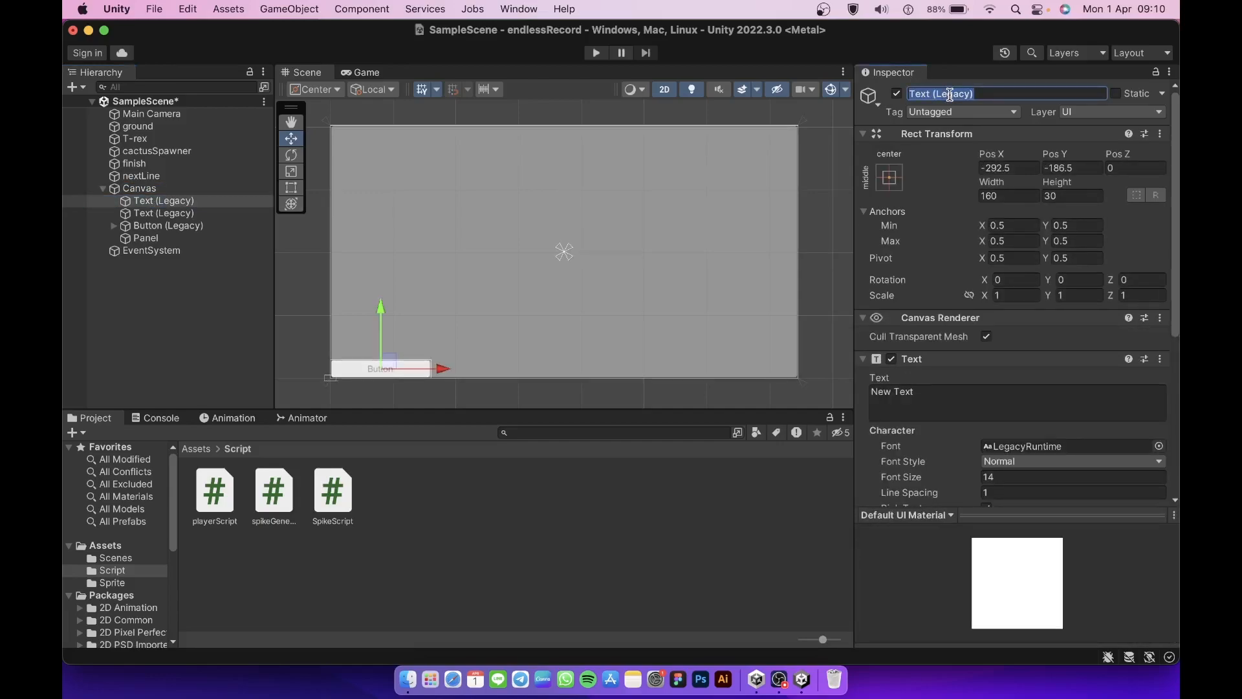
pyautogui.write('score')
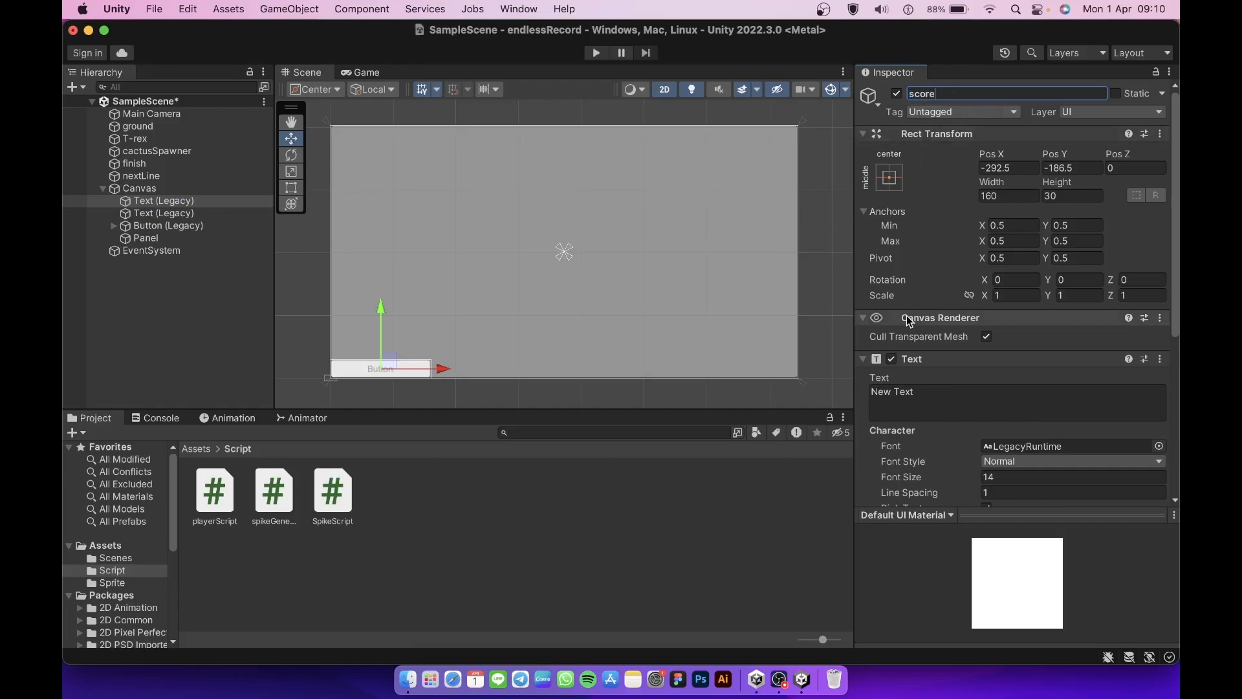
# Make the score object's font style Bold, set its text to "Score:", and centre its alignment horizontally and vertically
pyautogui.scroll(-8, 1025, 254)
pyautogui.scroll(1, 1023, 249)
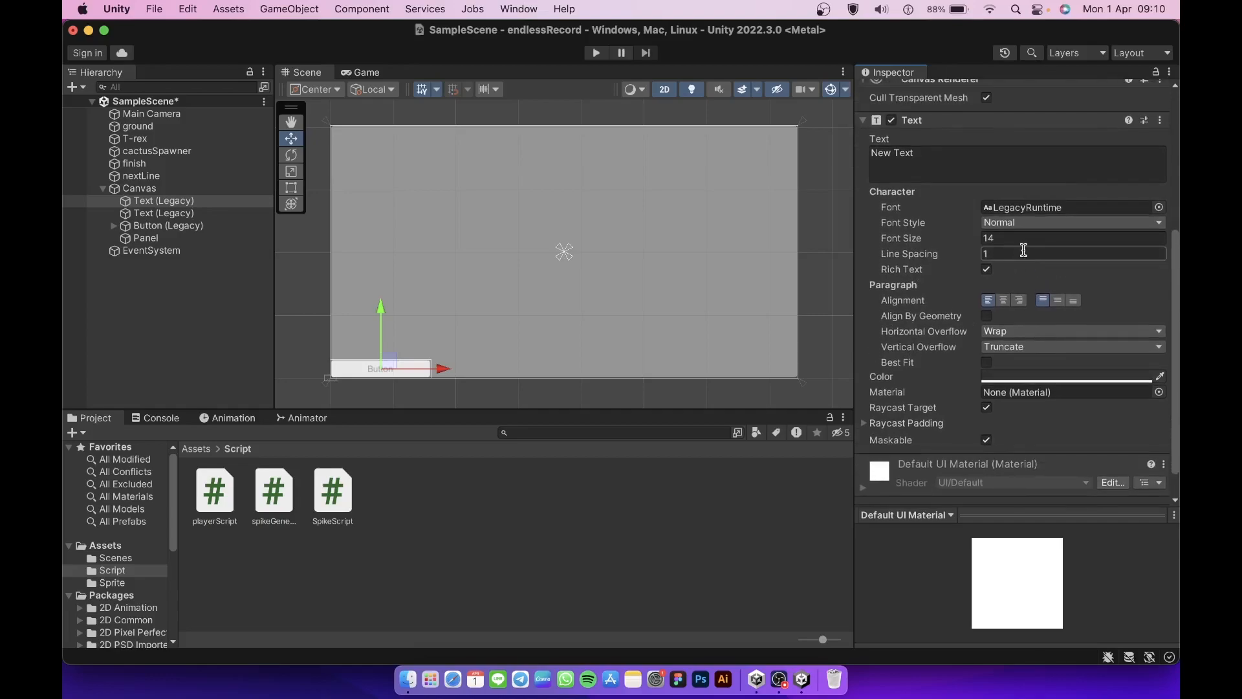
pyautogui.click(1049, 223)
pyautogui.click(1048, 243)
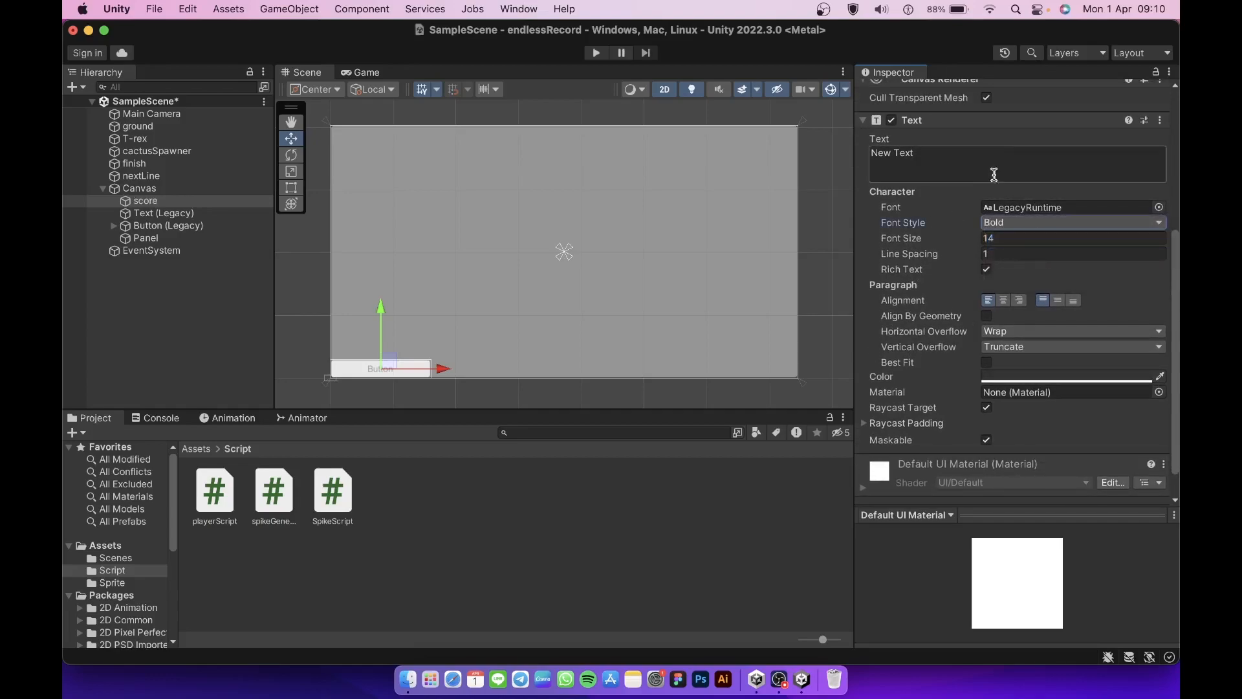
pyautogui.click(993, 166)
pyautogui.write('Score:')
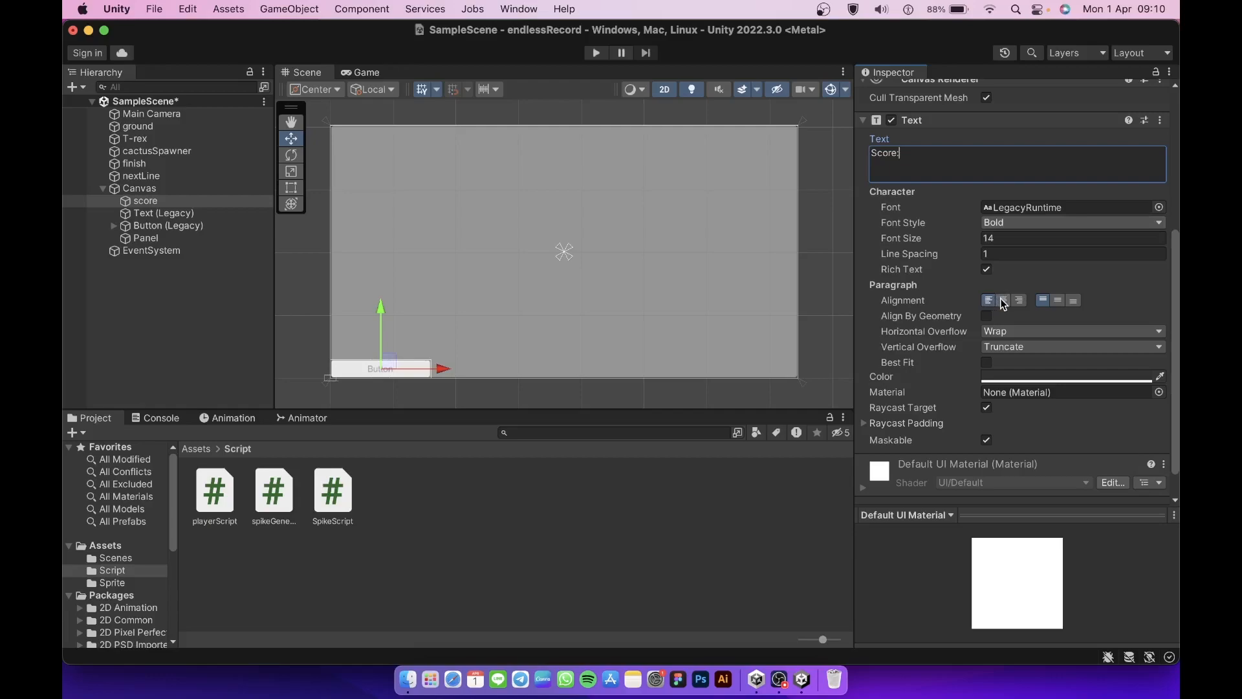
pyautogui.click(1058, 301)
# Move the score text to the canvas's upper-left corner and set its color to white (FFFFFF)
pyautogui.scroll(-1, 1037, 387)
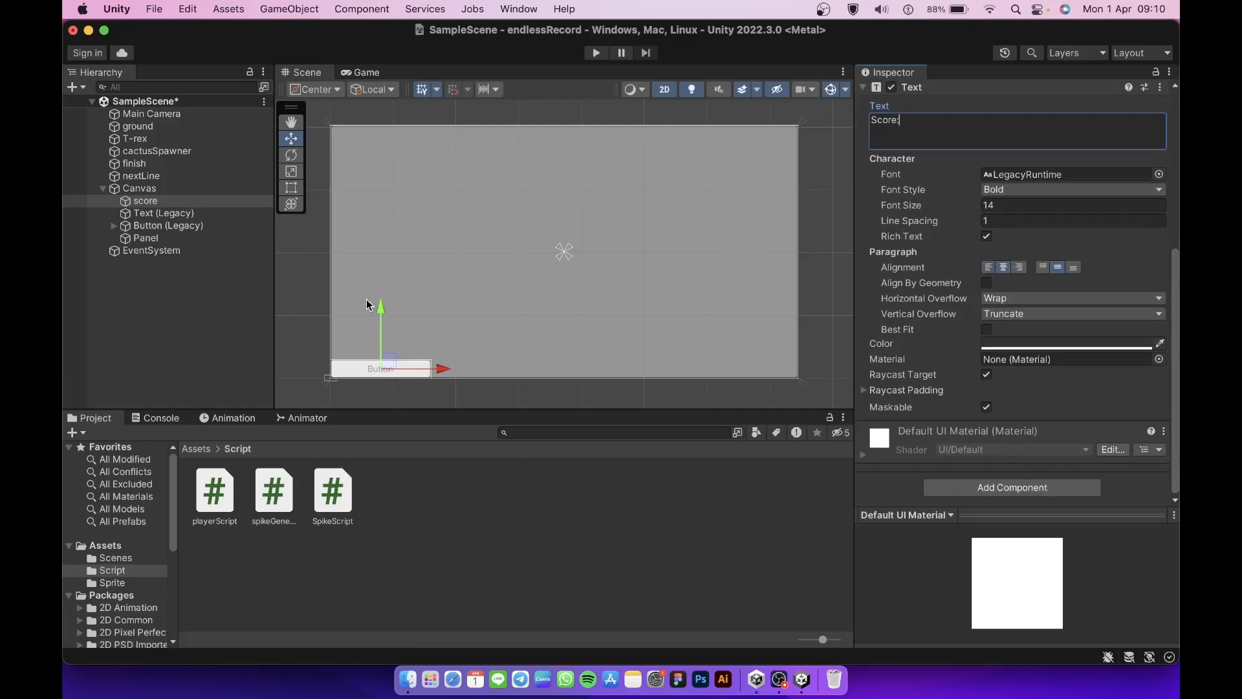
pyautogui.moveTo(368, 307); pyautogui.dragTo(370, 74)
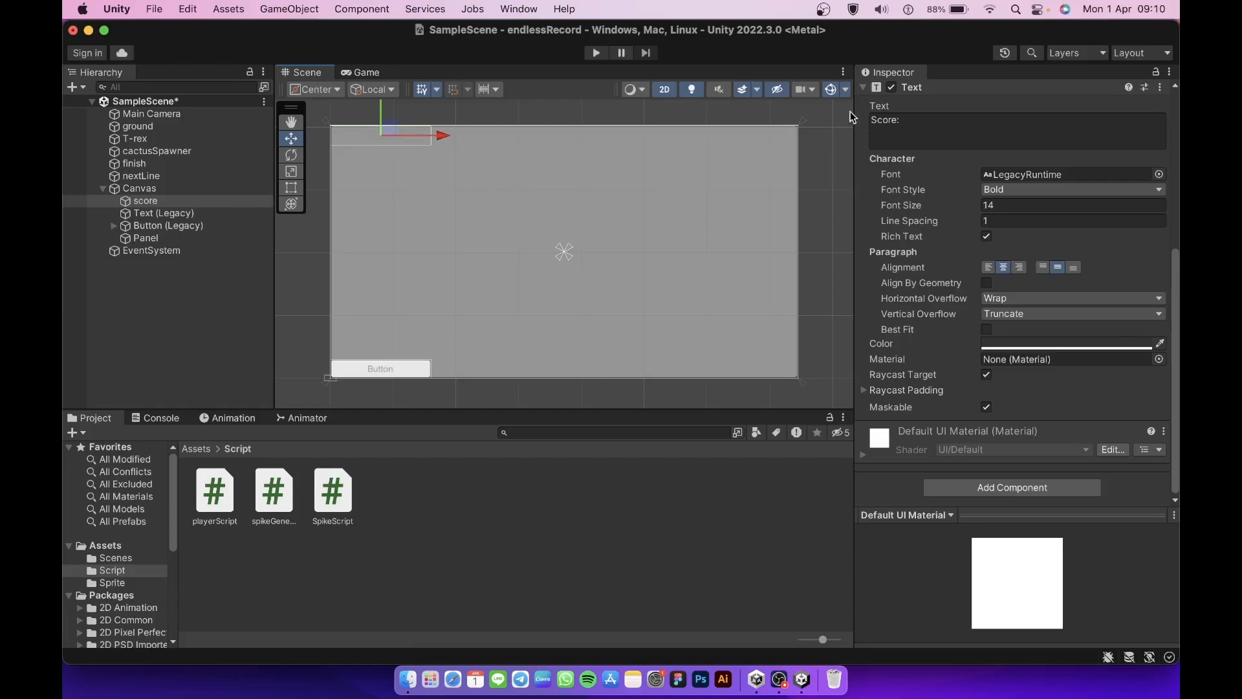
pyautogui.click(1003, 342)
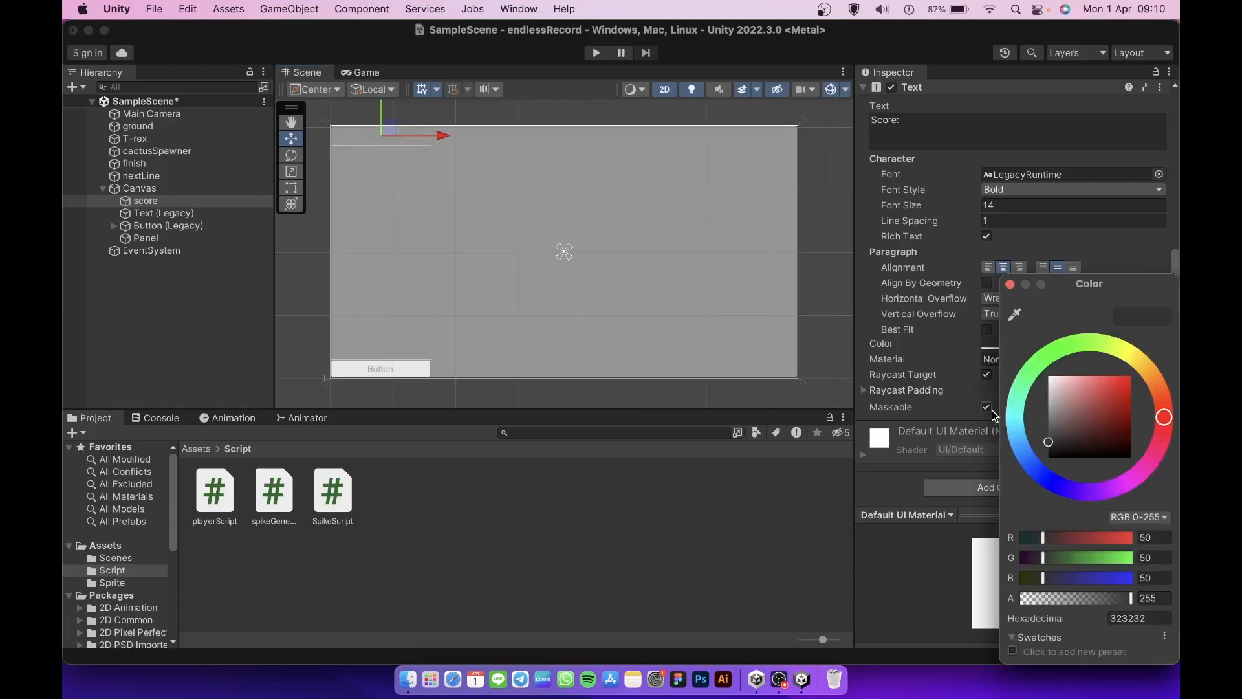
pyautogui.moveTo(1097, 383); pyautogui.dragTo(1038, 367)
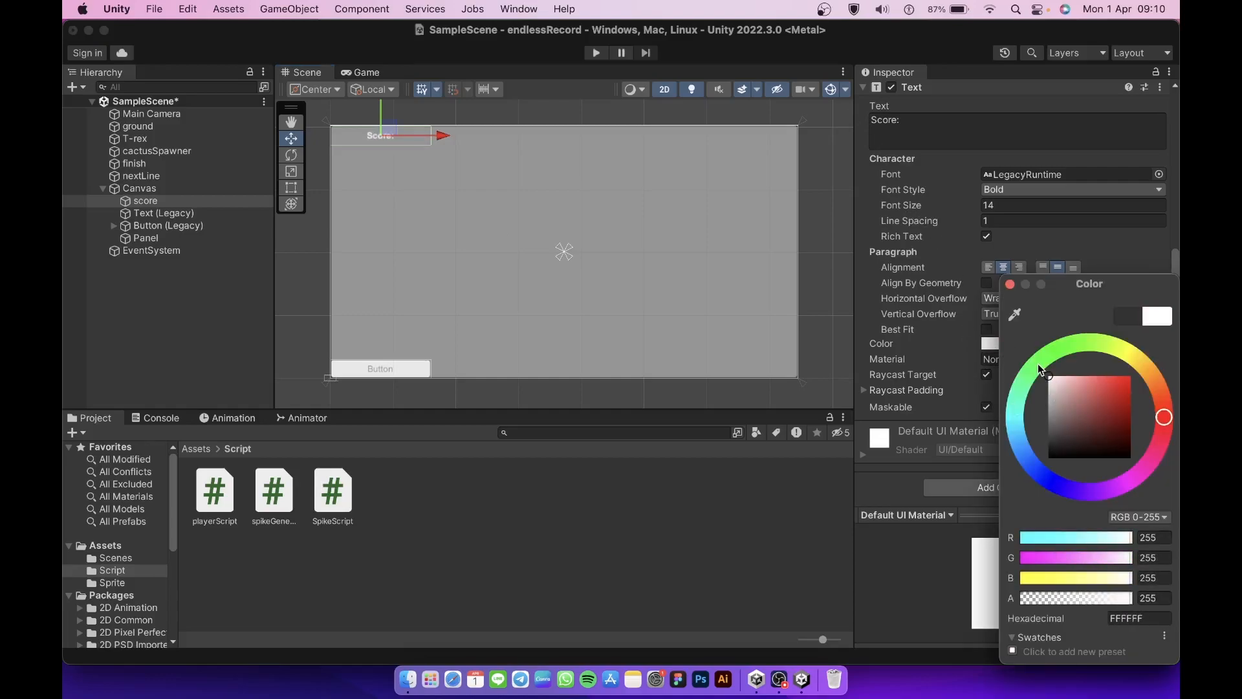
pyautogui.click(1010, 285)
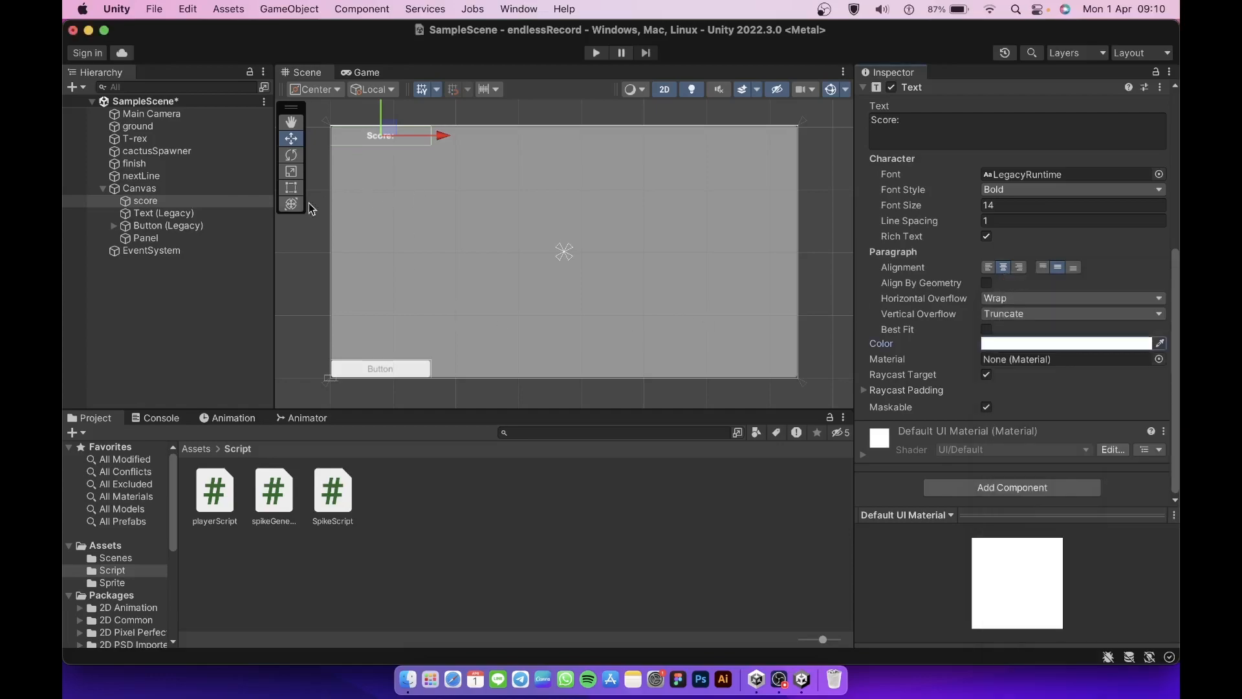
# Rename the second legacy Text object under the Canvas to finalScore
pyautogui.click(237, 211)
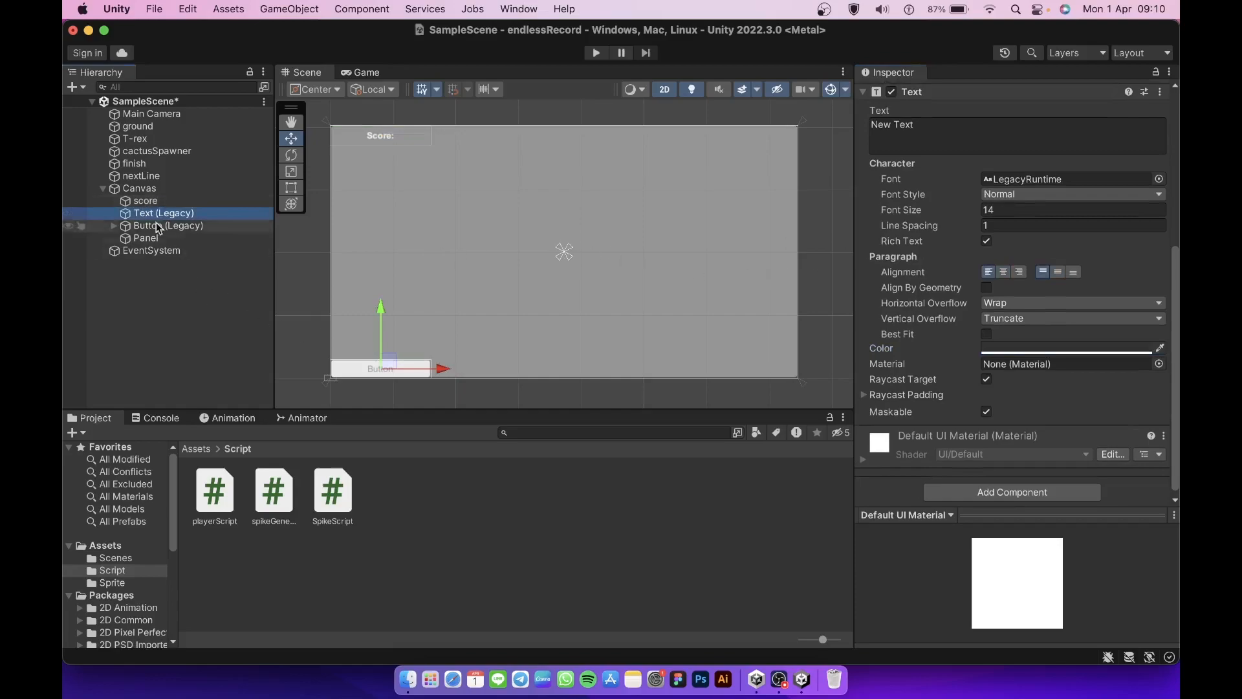
pyautogui.scroll(5, 918, 197)
pyautogui.click(959, 94)
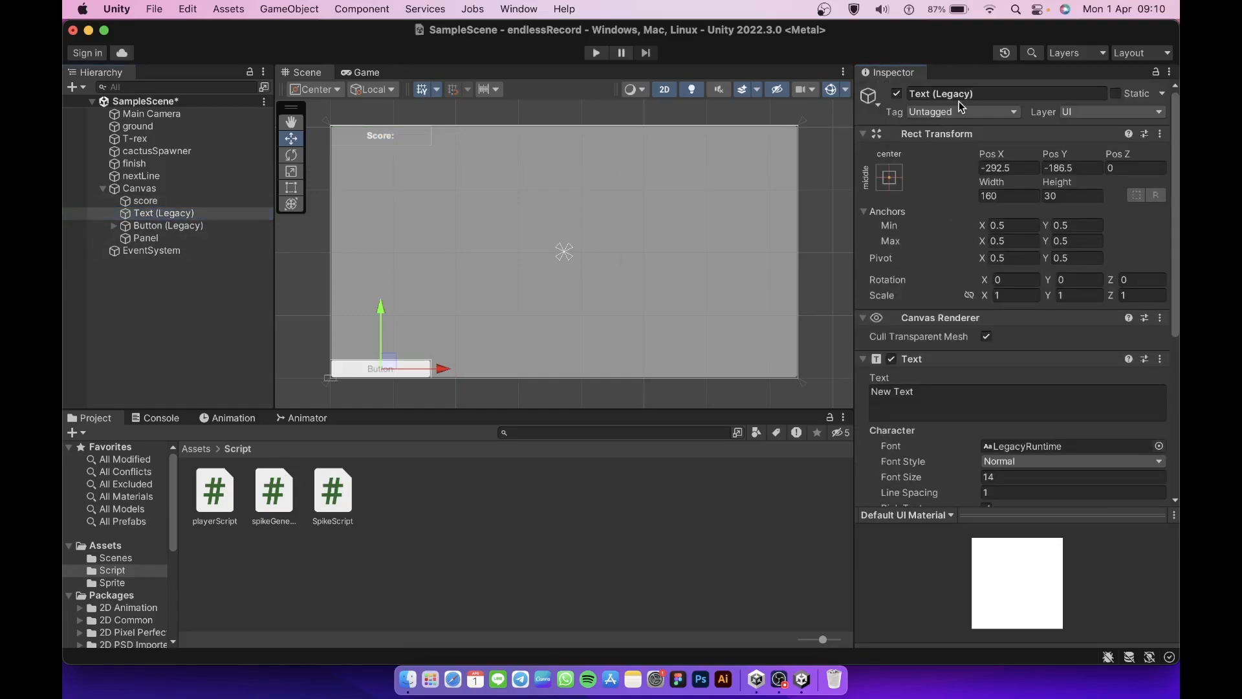
pyautogui.write('finalScore')
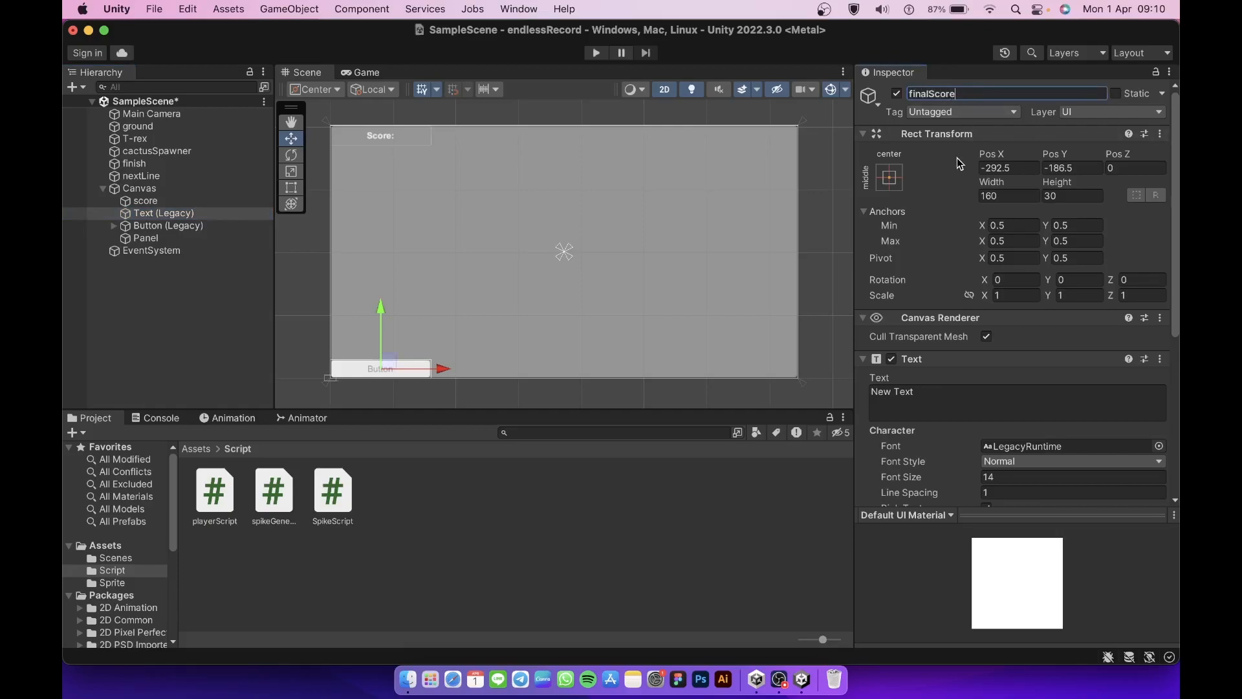
pyautogui.press('Return')
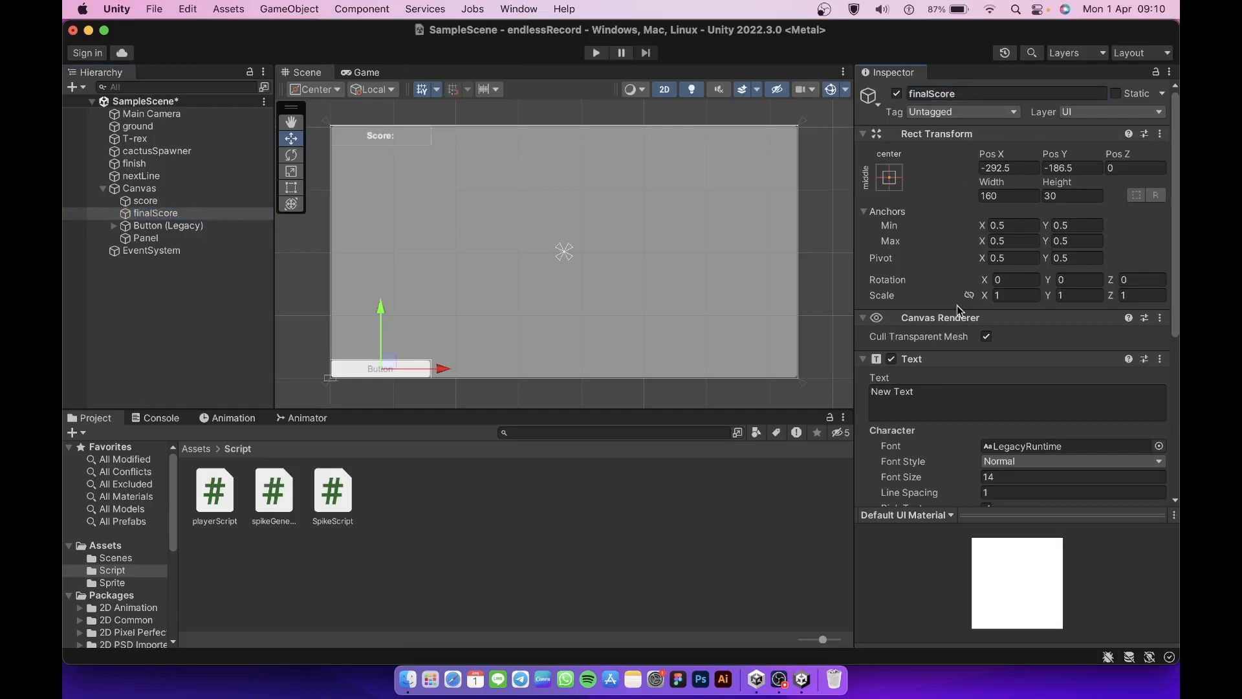
# Set the finalScore text's font style to Bold and centre its alignment horizontally and vertically
pyautogui.scroll(-4, 957, 305)
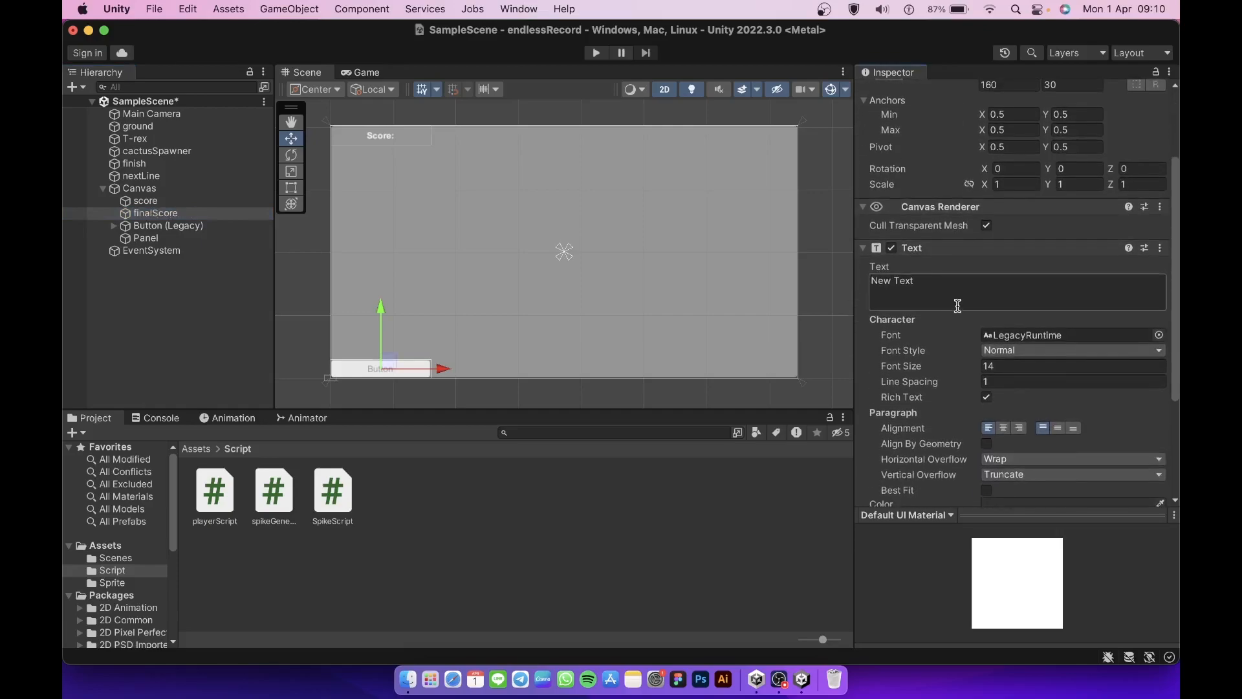
pyautogui.click(1015, 351)
pyautogui.click(1007, 366)
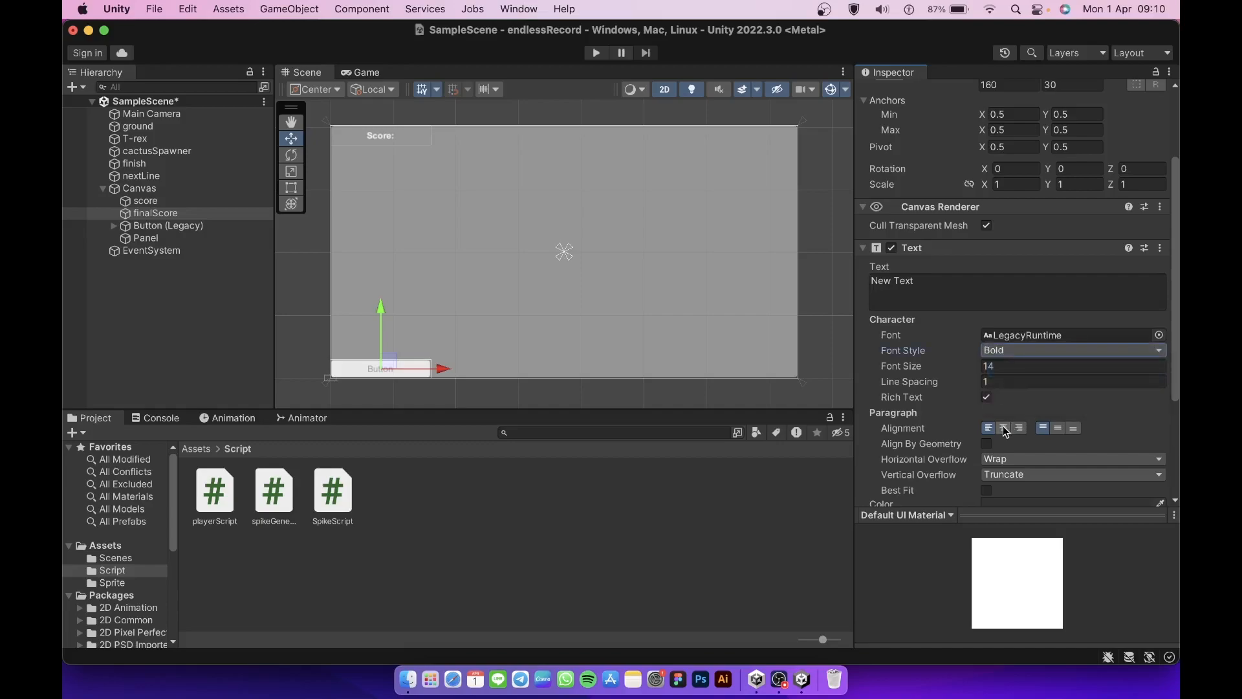
pyautogui.click(1004, 430)
pyautogui.click(1059, 428)
# Set the finalScore text's color to white (FFFFFF) and its font size to 20
pyautogui.scroll(-2, 1059, 428)
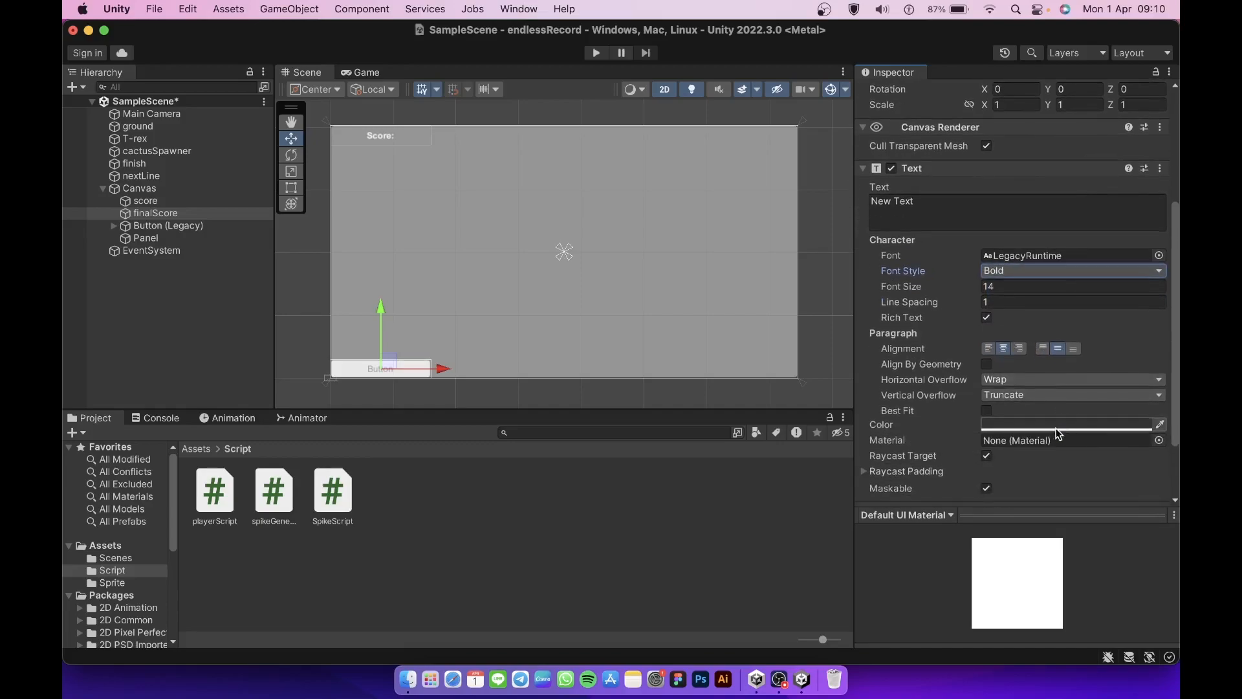
pyautogui.click(1046, 425)
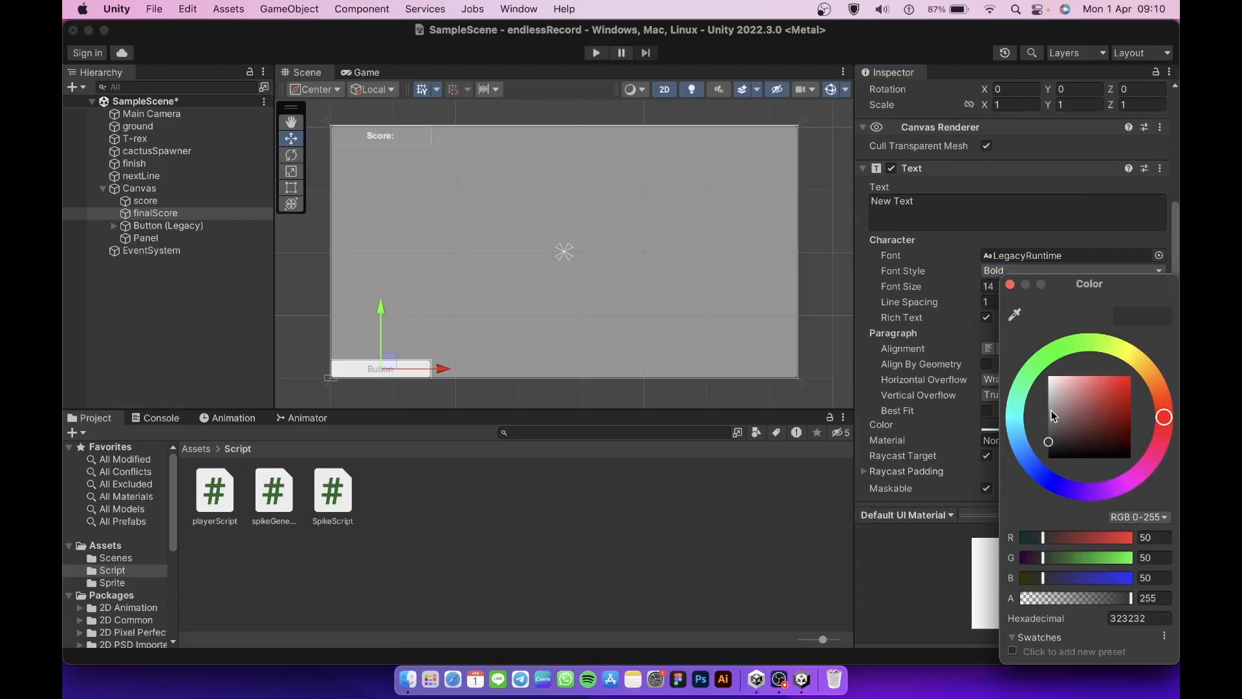
pyautogui.moveTo(1052, 416); pyautogui.dragTo(1048, 375)
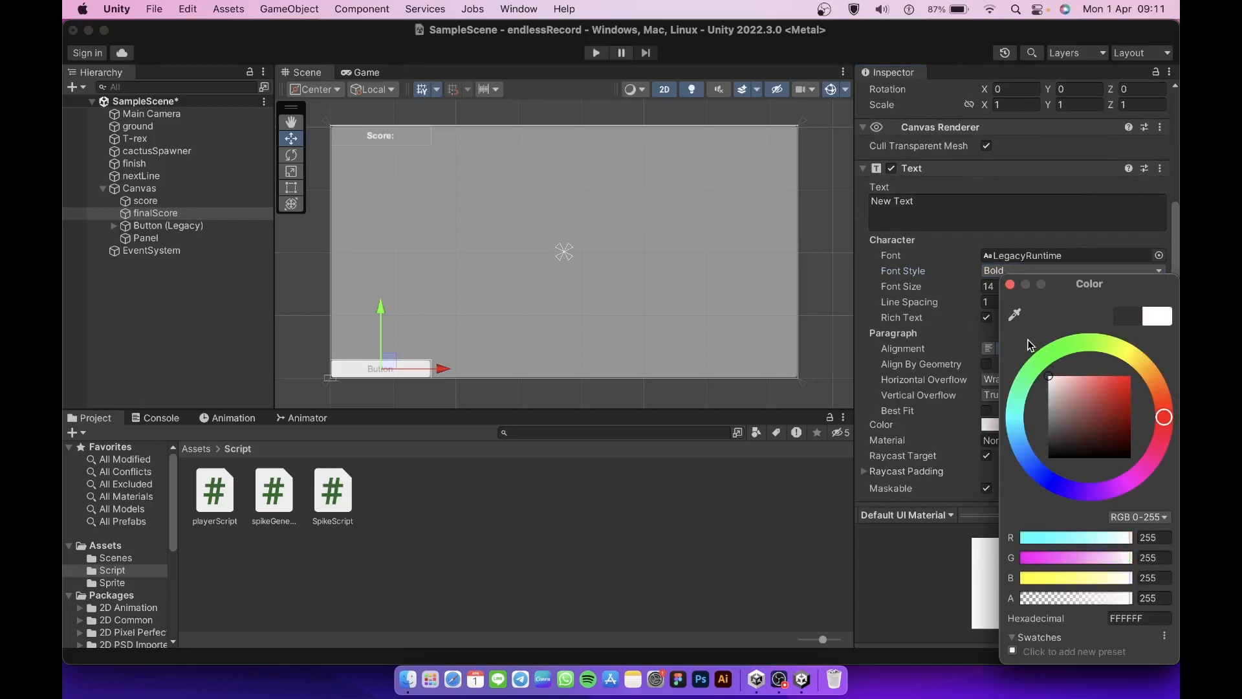
pyautogui.click(1010, 285)
pyautogui.click(997, 289)
pyautogui.write('20')
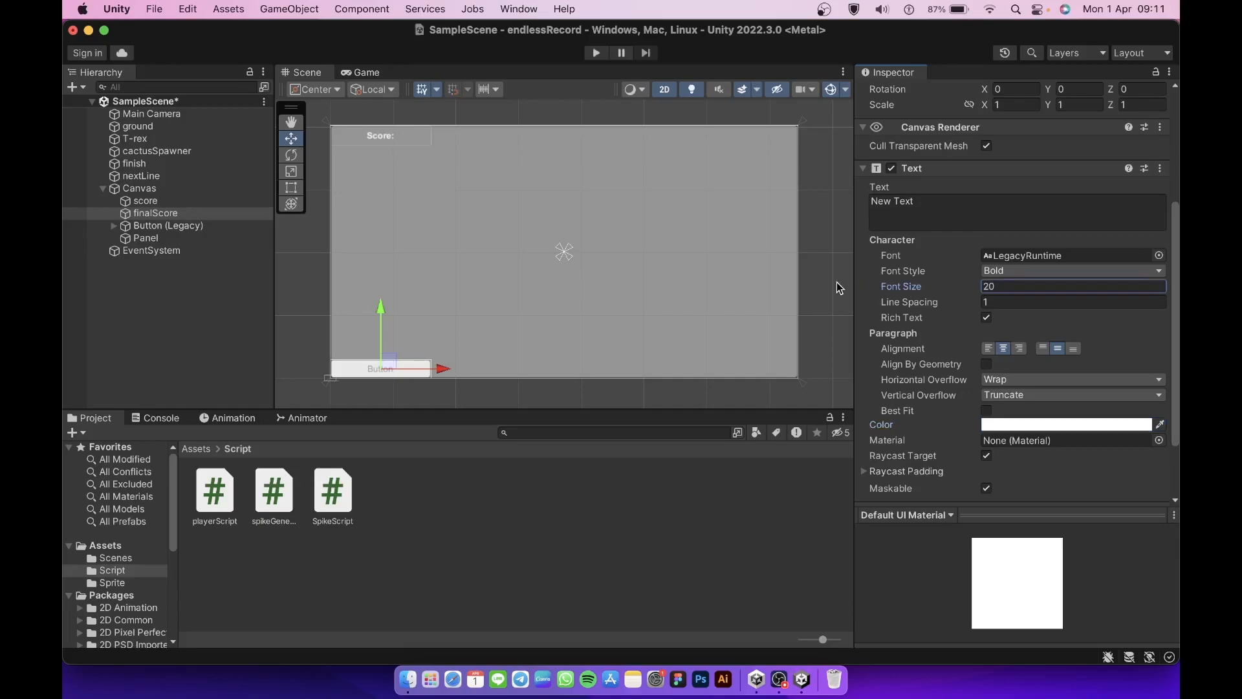
# Move the finalScore text to the middle of the canvas
pyautogui.moveTo(442, 367); pyautogui.dragTo(627, 370)
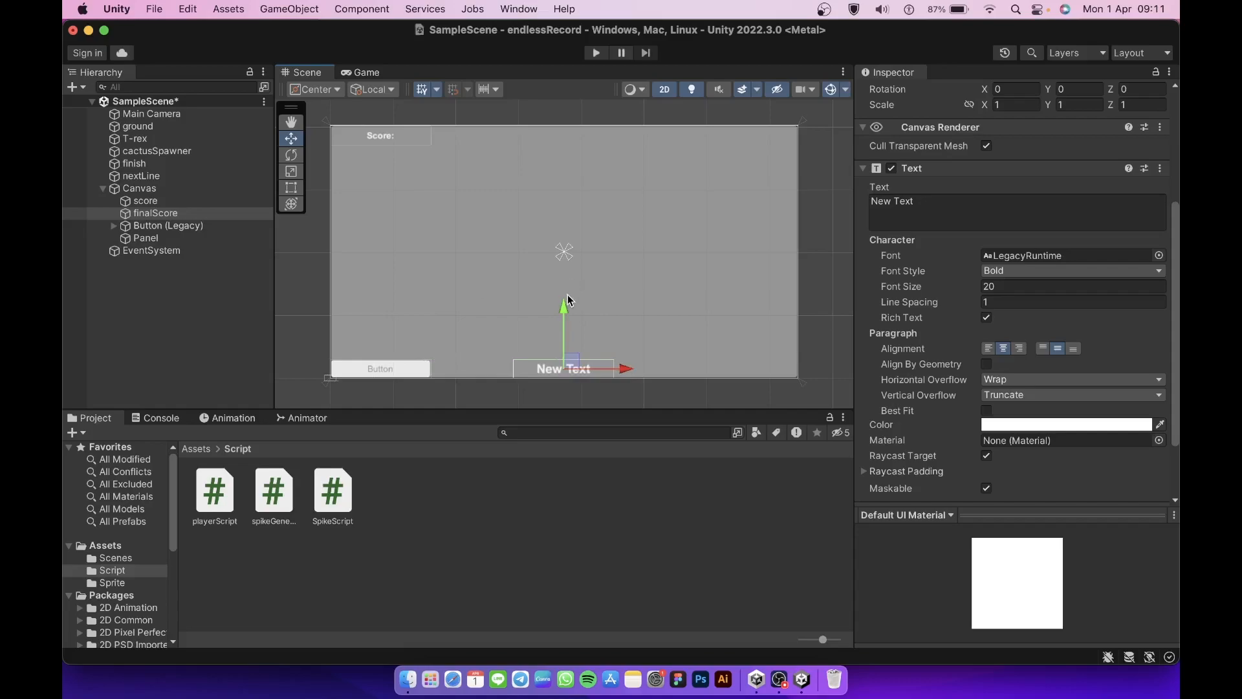
pyautogui.moveTo(563, 301); pyautogui.dragTo(562, 185)
pyautogui.click(189, 238)
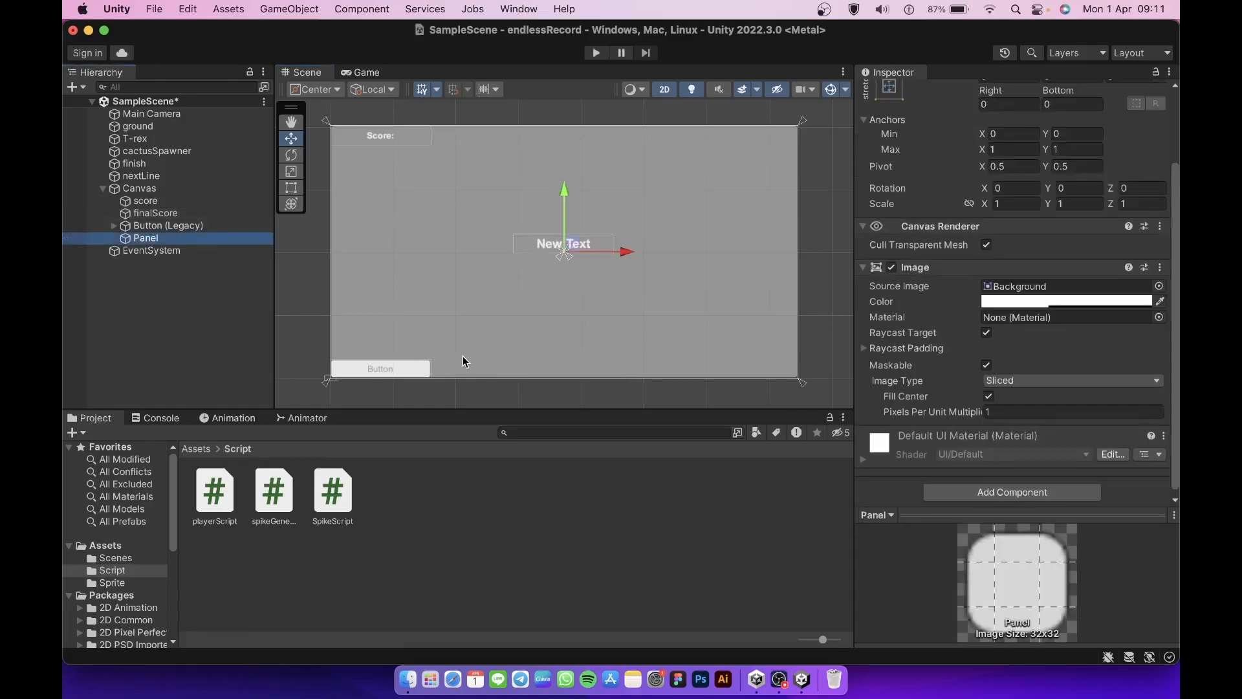
# Rename the Canvas button to restartButton and place it just below the finalScore text, at about X -1, Y -23
pyautogui.click(219, 223)
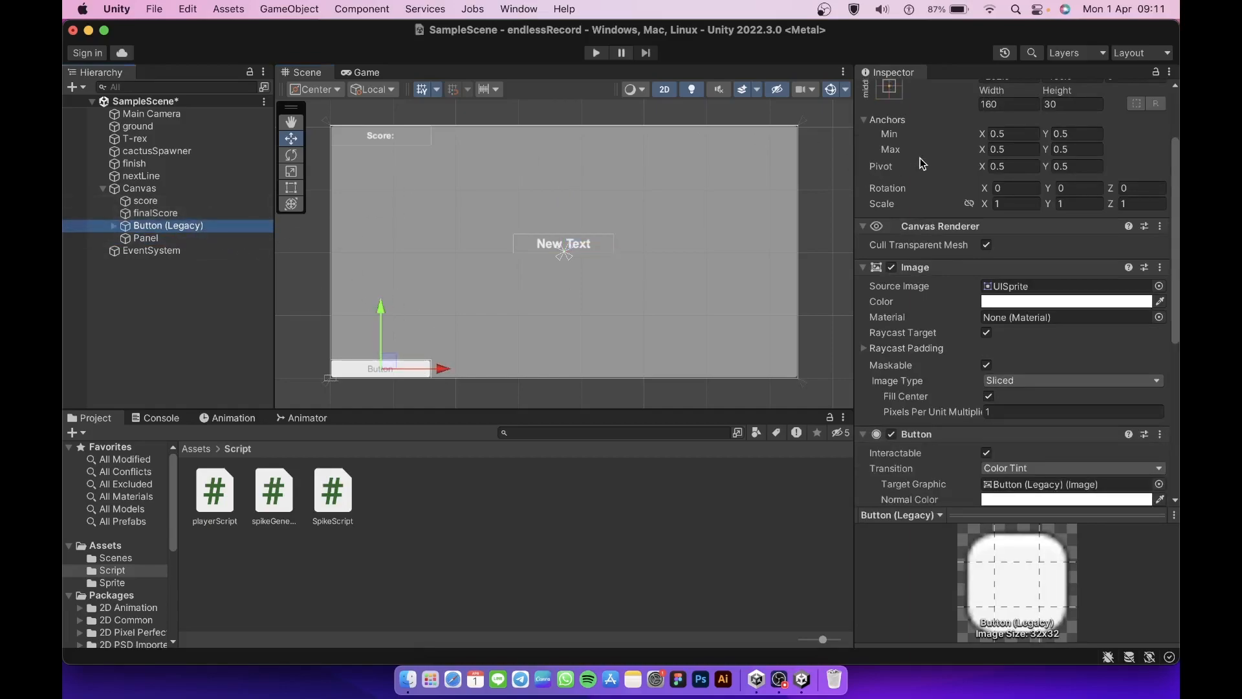
pyautogui.scroll(3, 955, 123)
pyautogui.click(936, 95)
pyautogui.write('re')
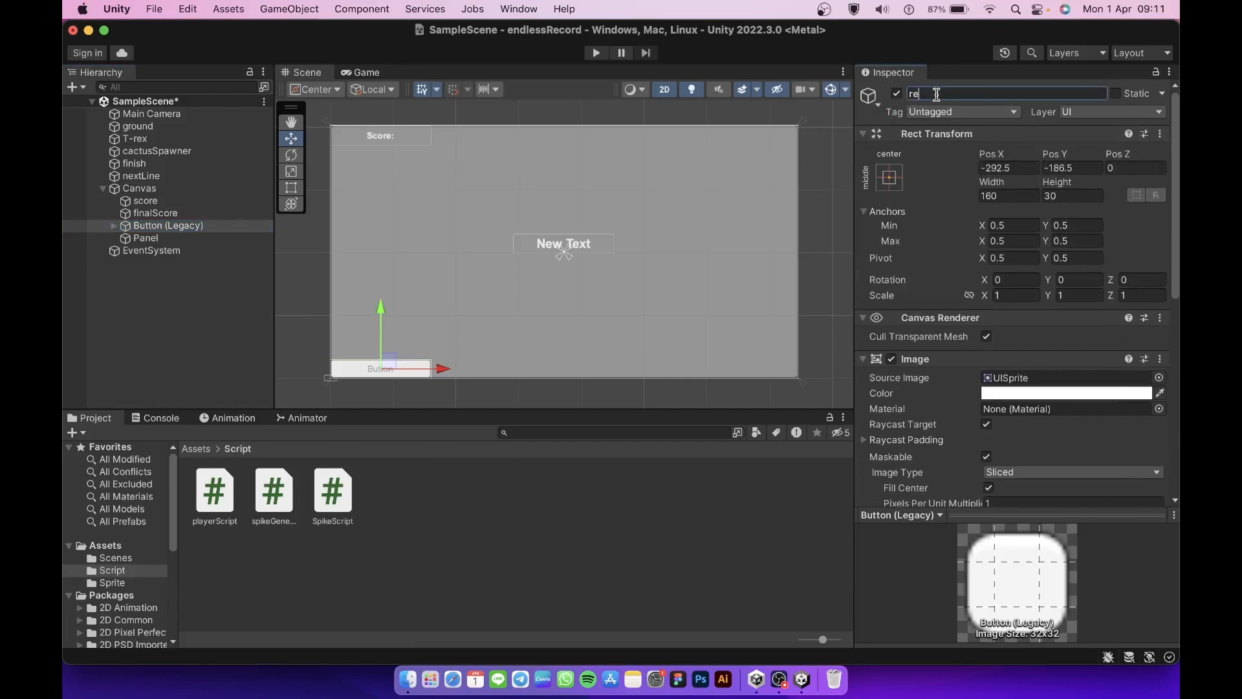
pyautogui.write('startButton')
pyautogui.press('Return')
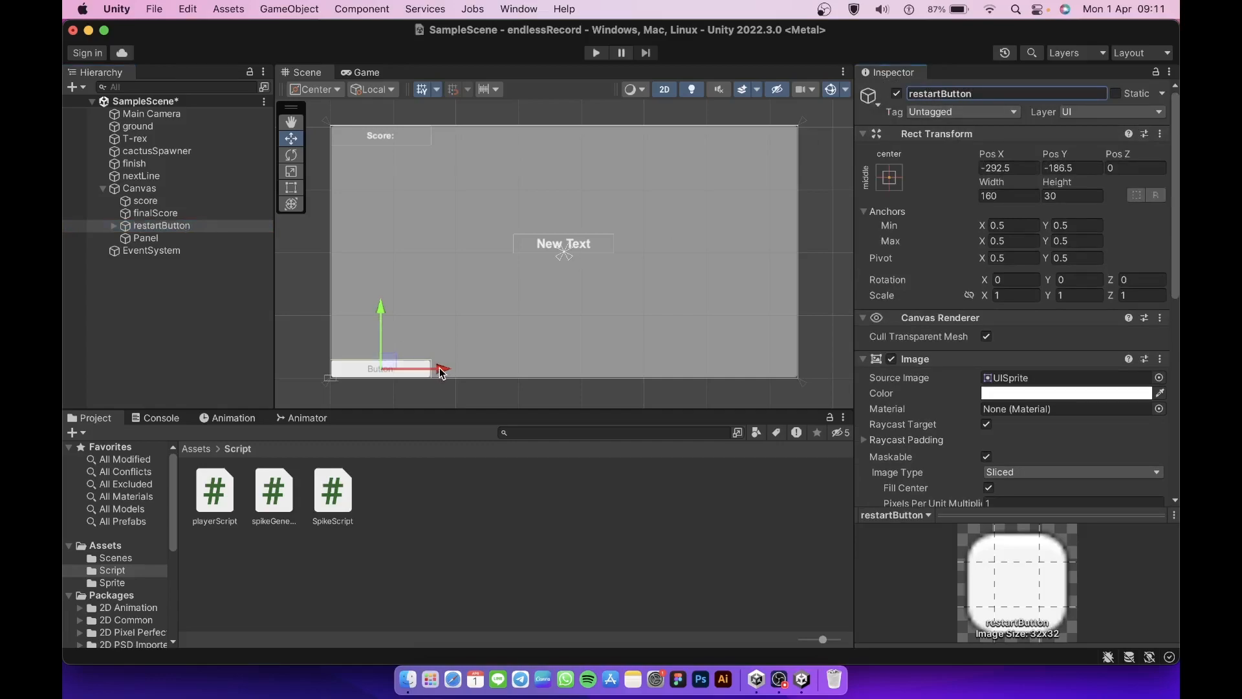
pyautogui.moveTo(444, 371); pyautogui.dragTo(567, 215)
pyautogui.moveTo(625, 265); pyautogui.dragTo(621, 262)
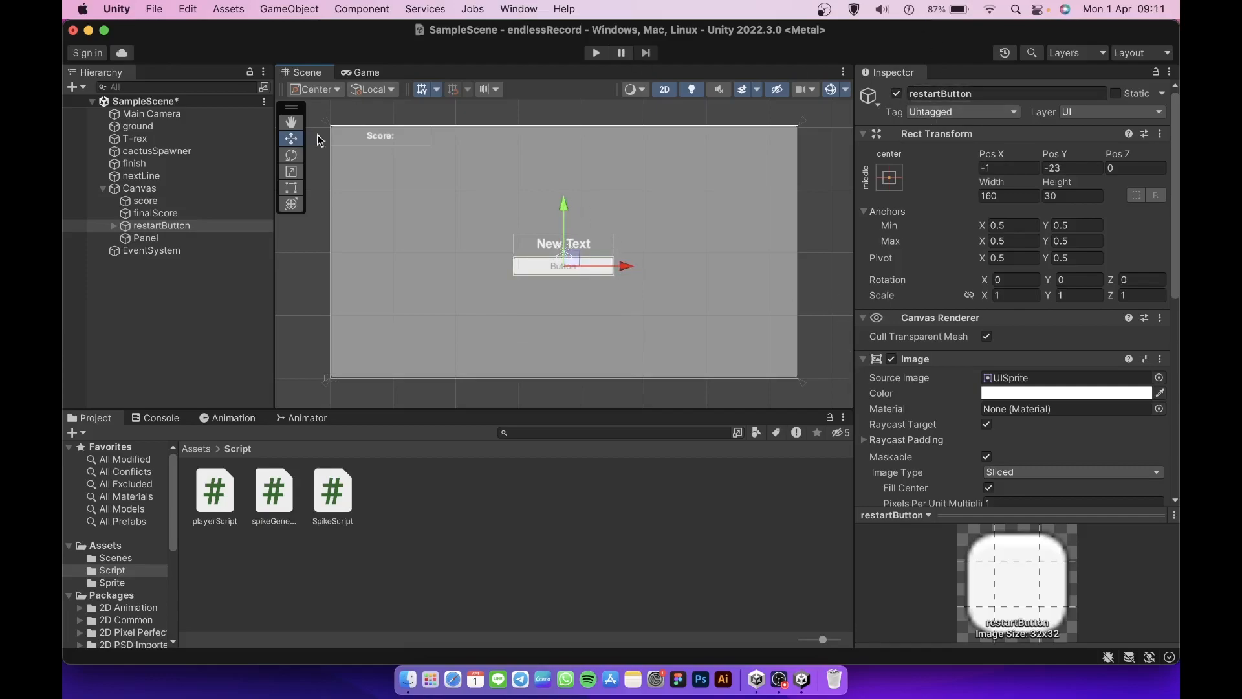
# Add an On Click event to restartButton that calls playerScript.restartButton on the T-rex object
pyautogui.scroll(-8, 935, 343)
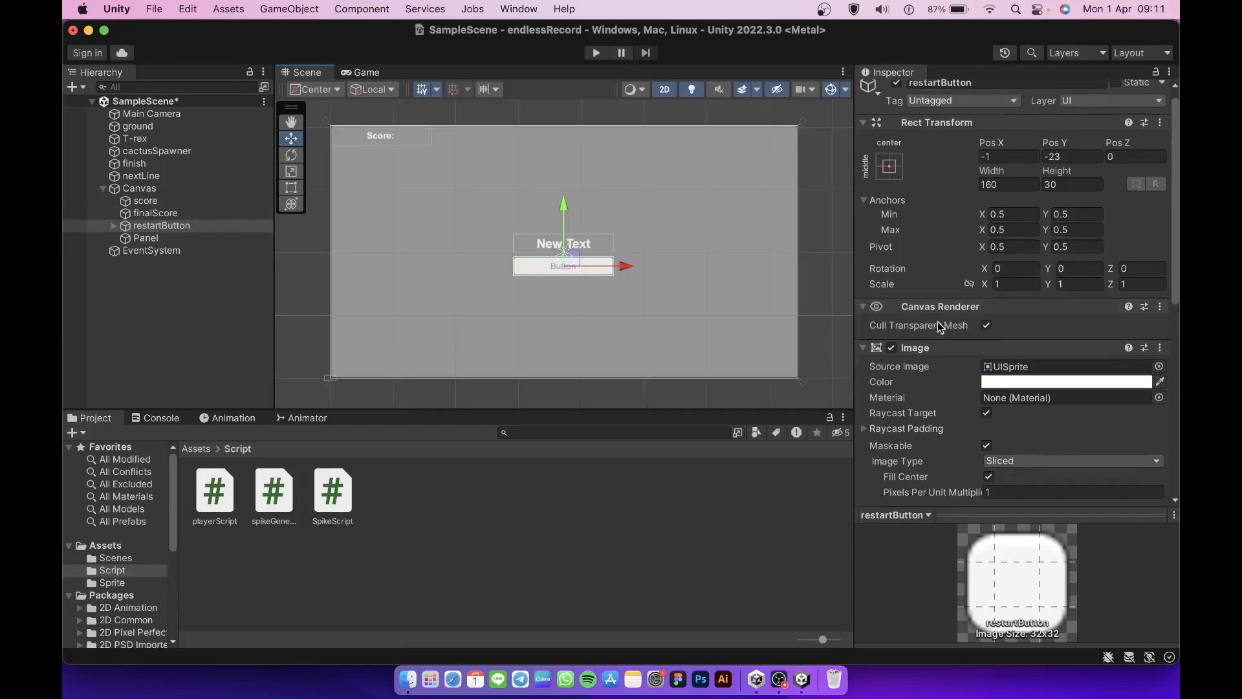
pyautogui.scroll(-5, 939, 323)
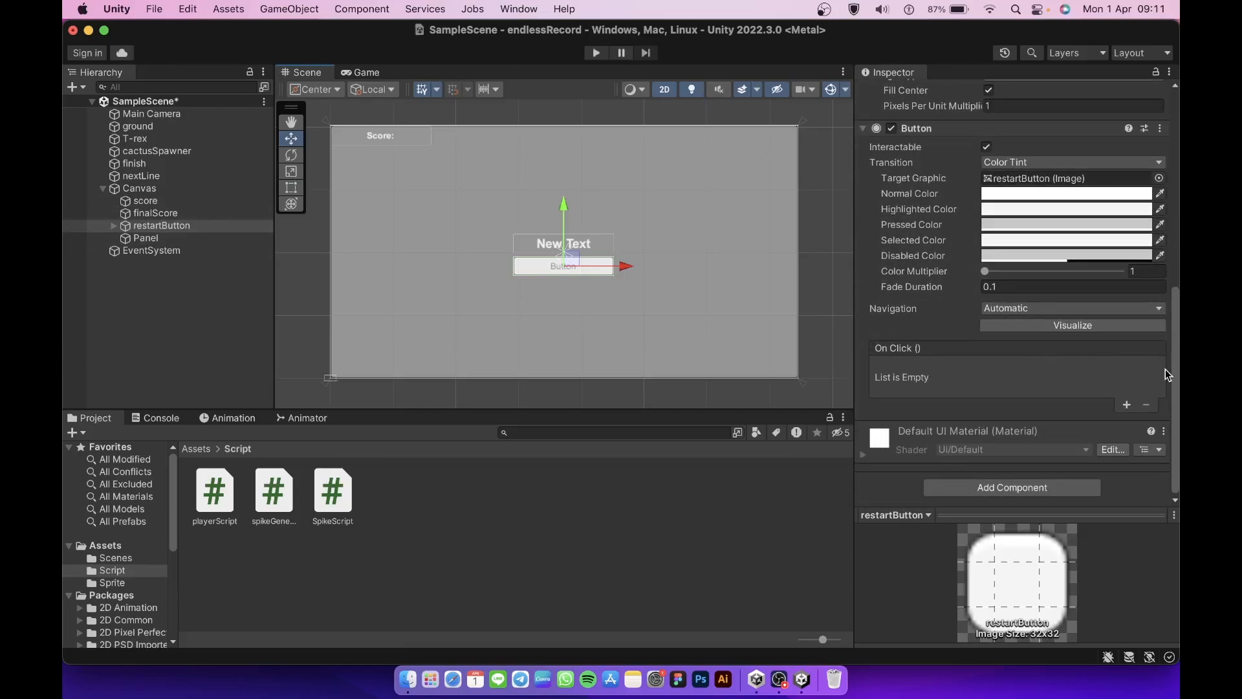
pyautogui.click(1125, 406)
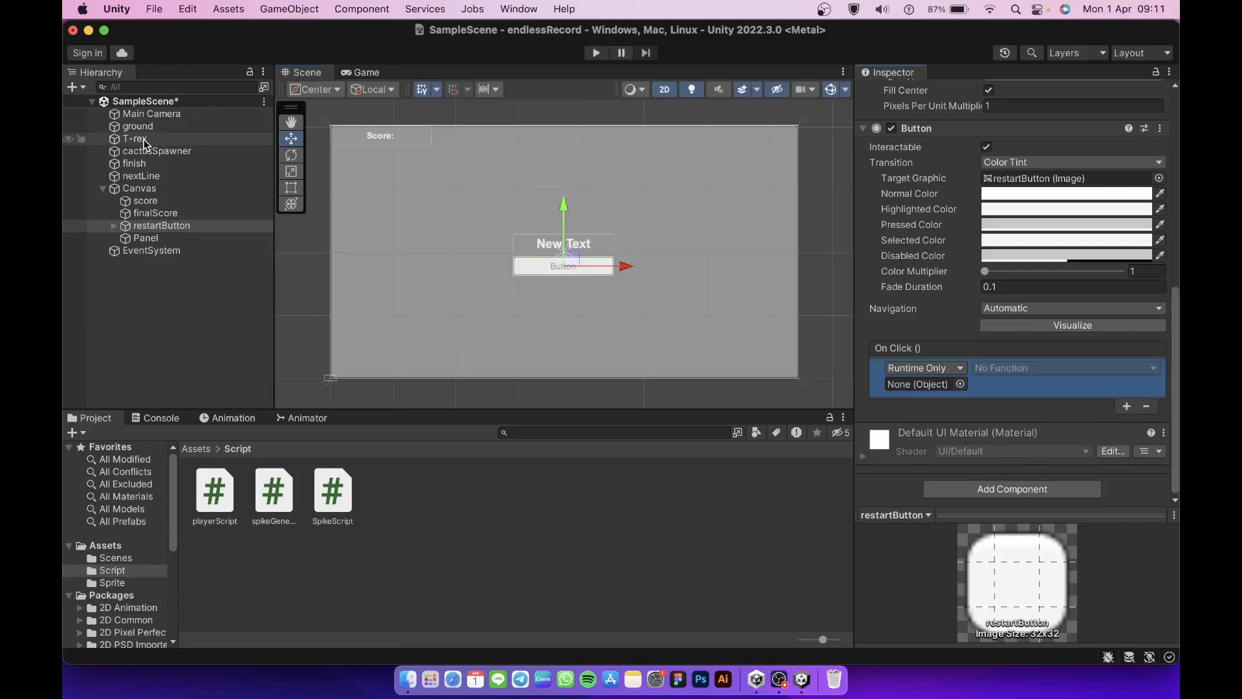
pyautogui.moveTo(144, 143); pyautogui.dragTo(909, 393)
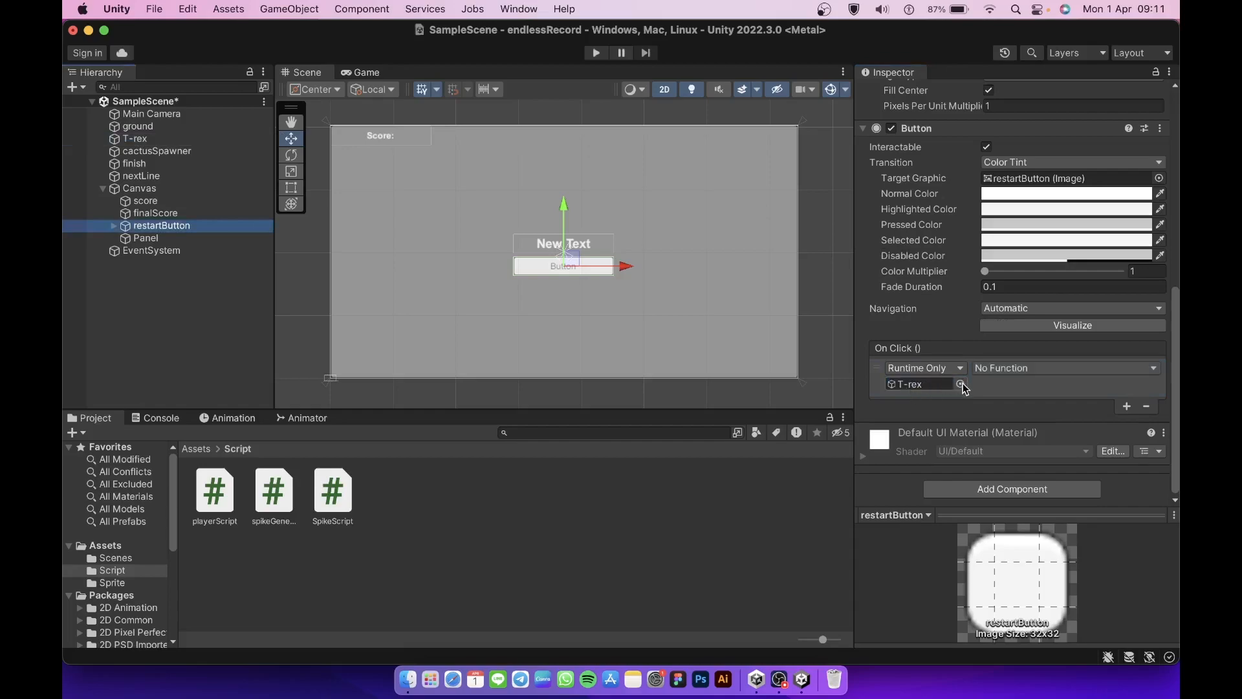
pyautogui.click(1016, 373)
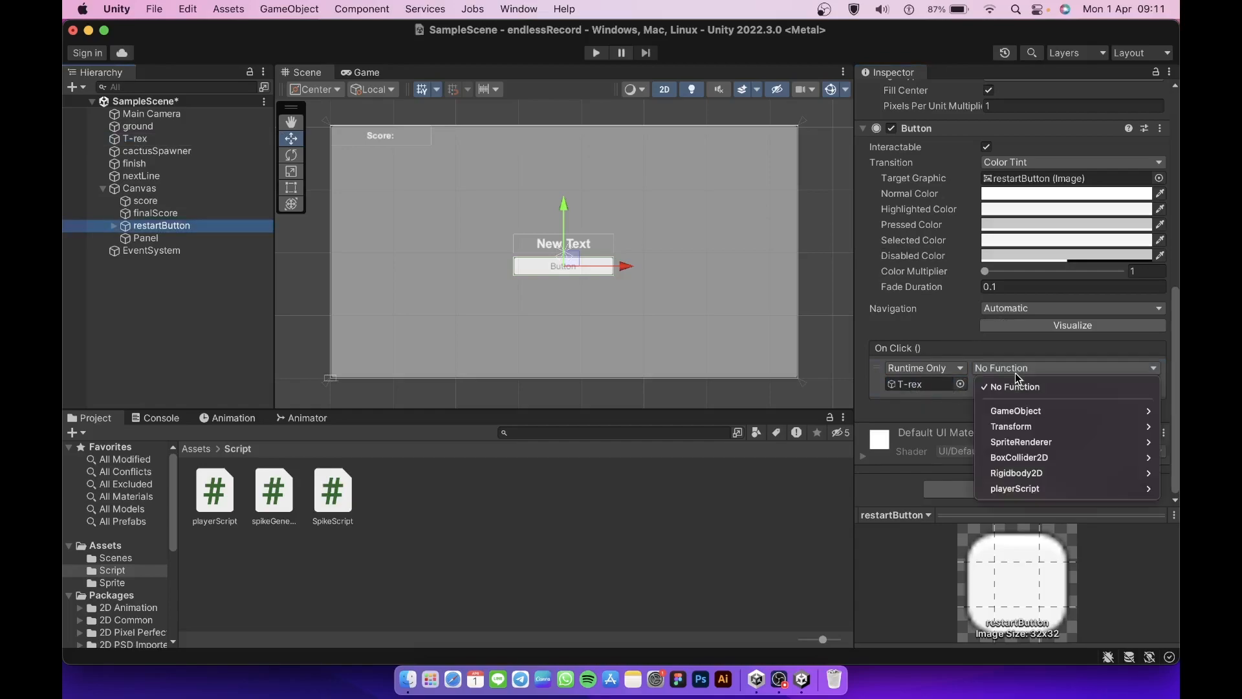
pyautogui.moveTo(1015, 487)
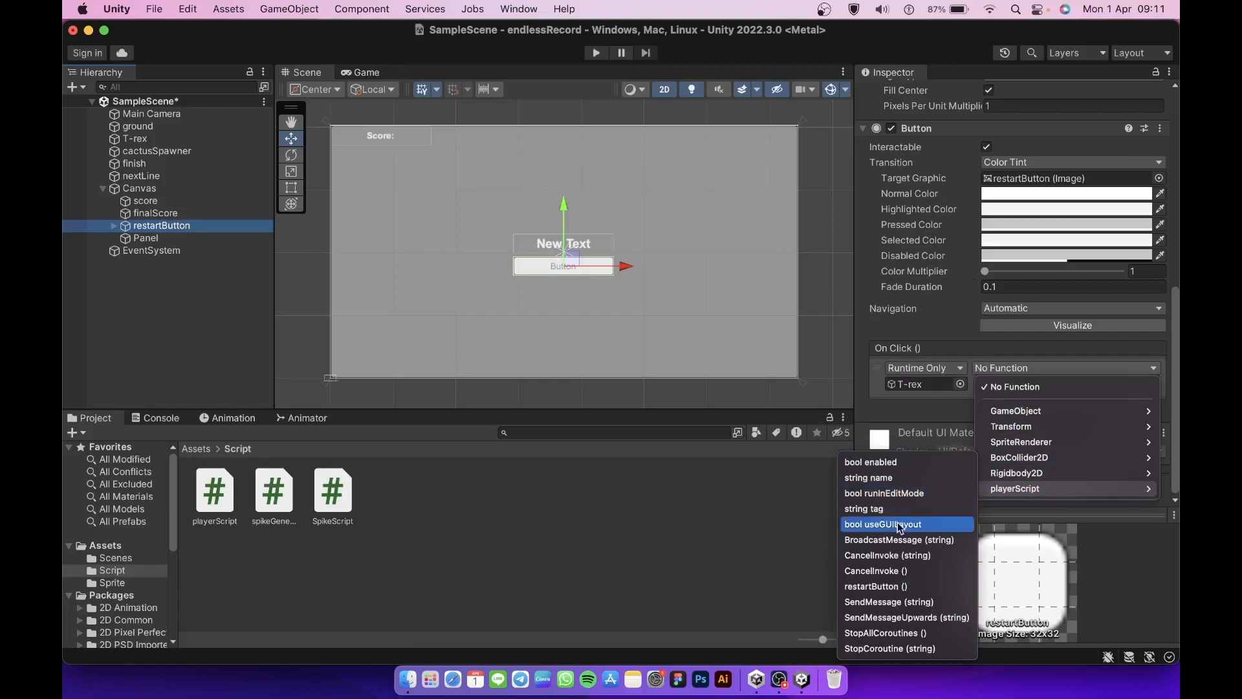
pyautogui.click(870, 586)
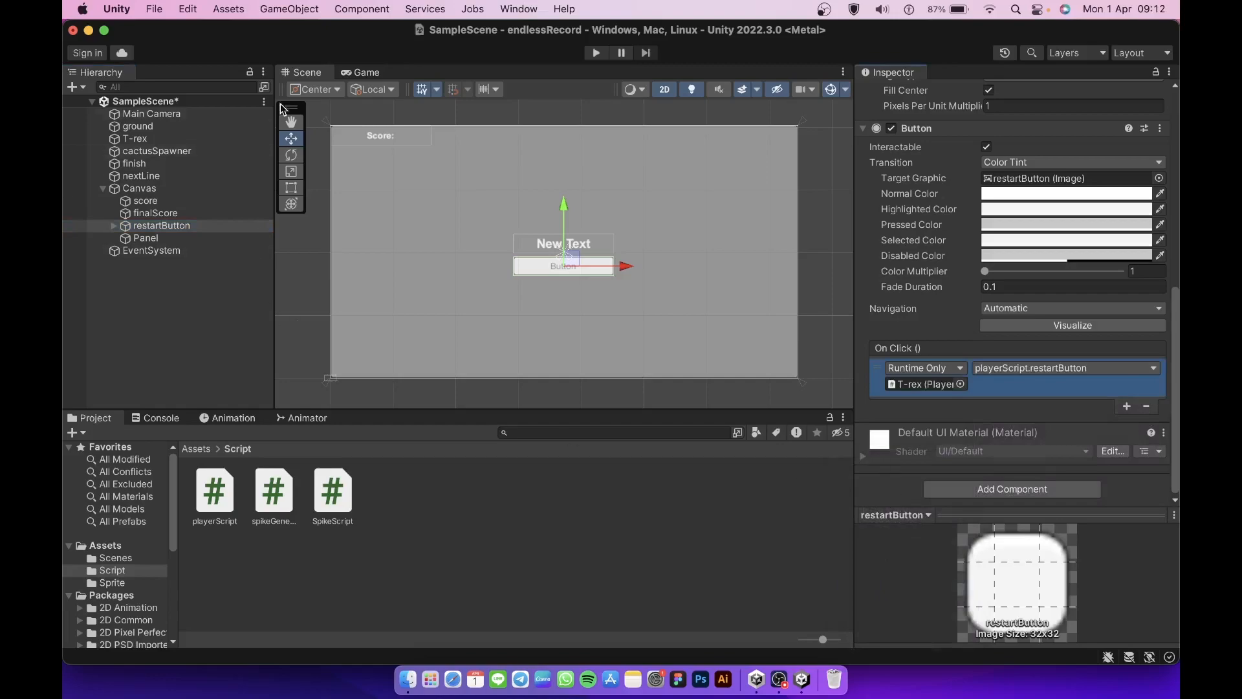
# Make finalScore and restartButton children of the Panel in the Canvas
pyautogui.keyDown('super'); pyautogui.click(155, 214); pyautogui.keyUp('super')
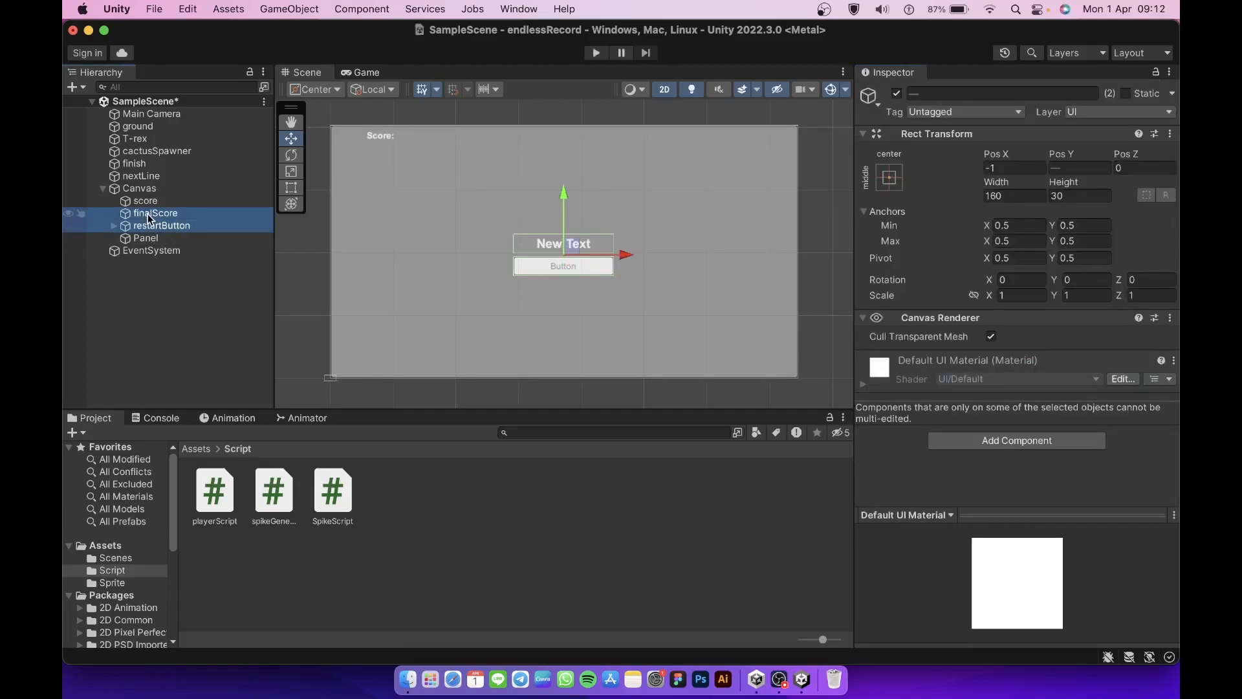
pyautogui.moveTo(147, 214); pyautogui.dragTo(155, 240)
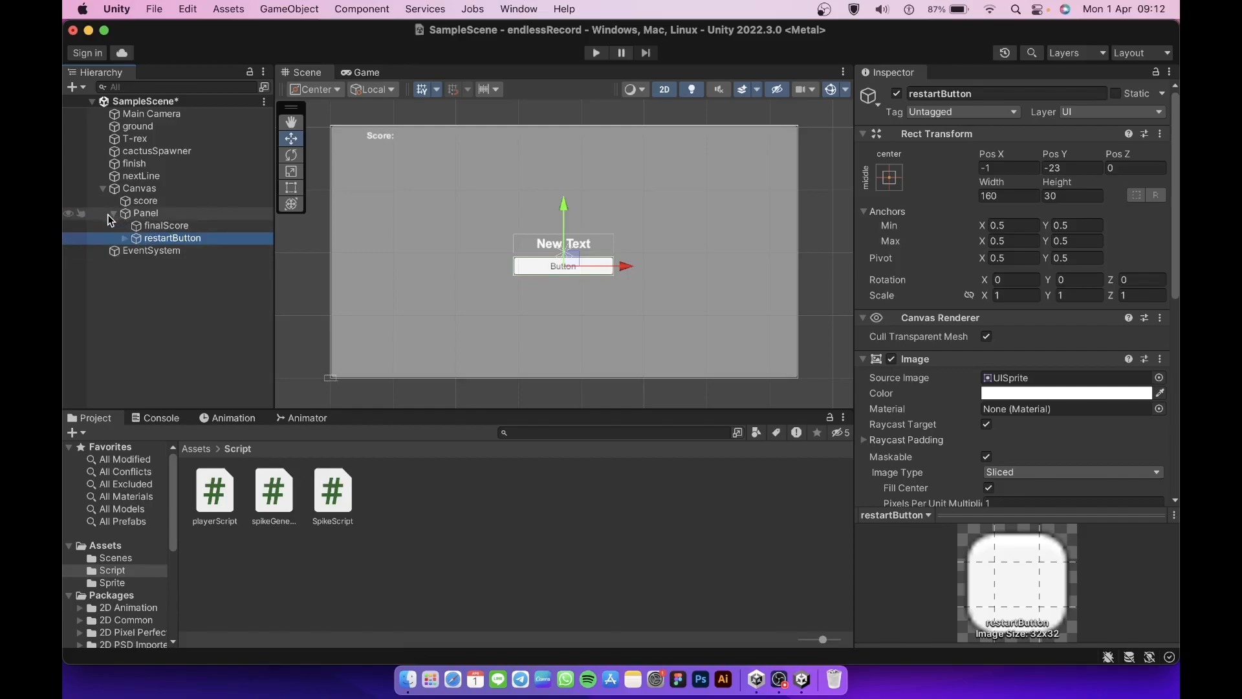
# Set the Panel's image color to black (000000) with alpha 201 and deactivate the Panel
pyautogui.click(154, 214)
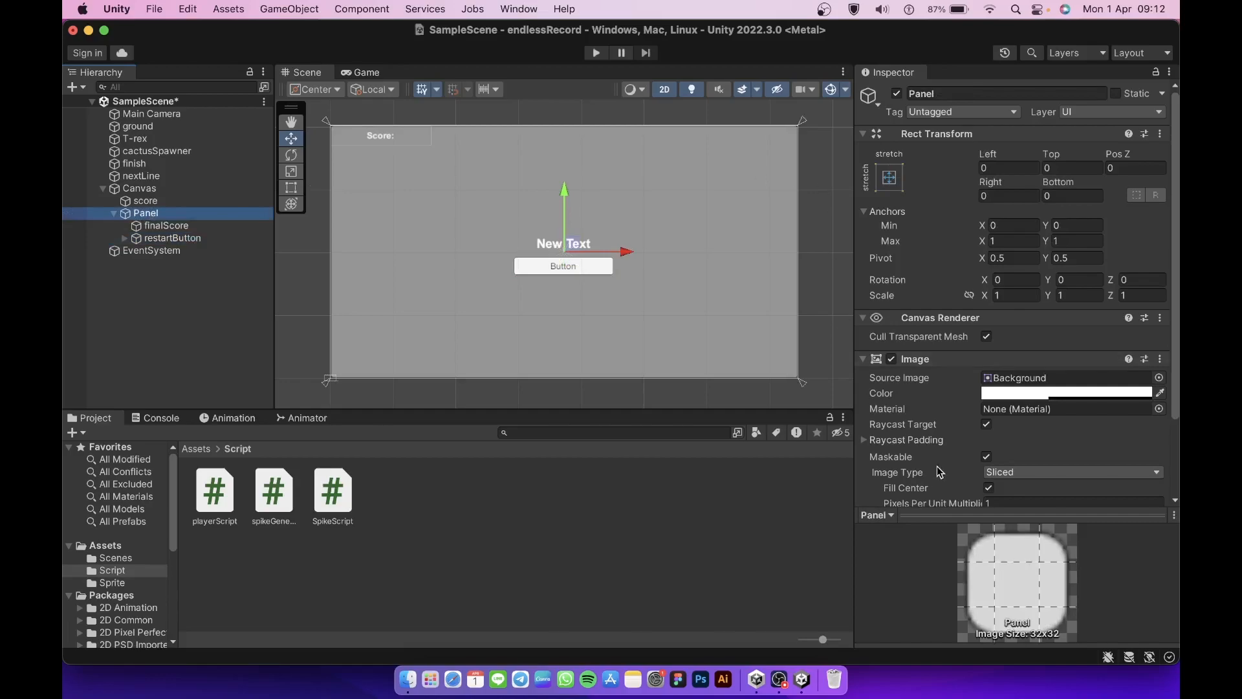
pyautogui.click(1052, 396)
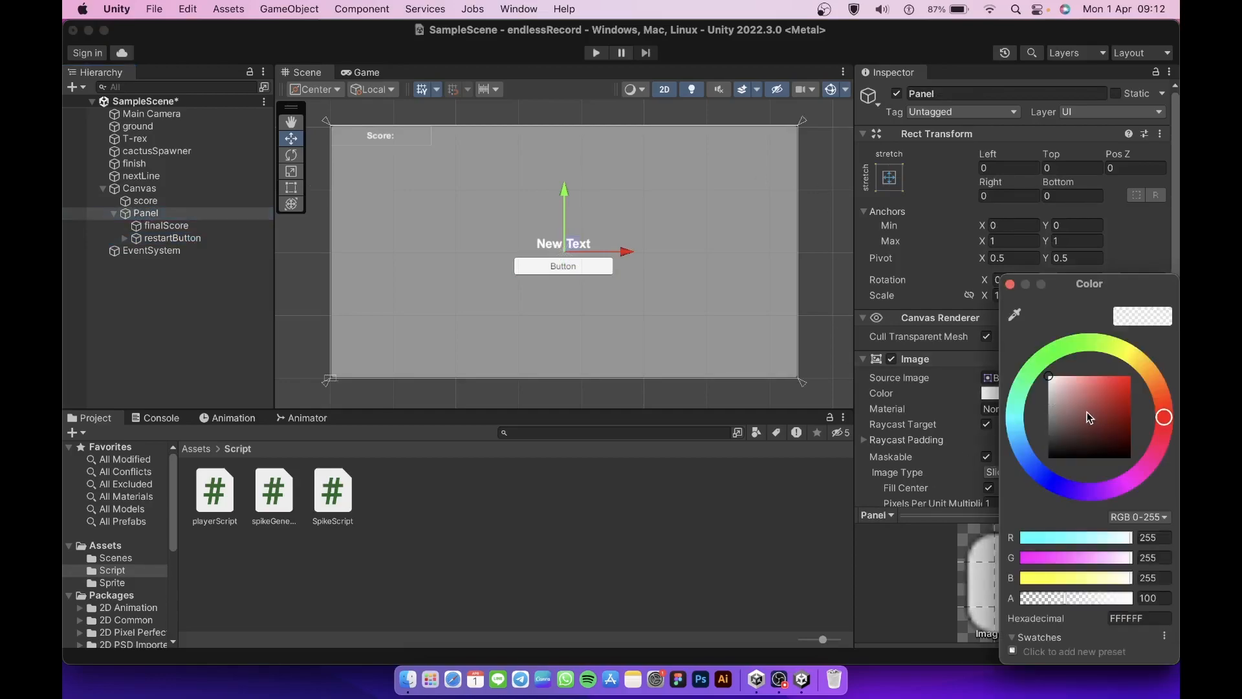
pyautogui.click(1052, 459)
pyautogui.moveTo(1052, 460); pyautogui.dragTo(1030, 485)
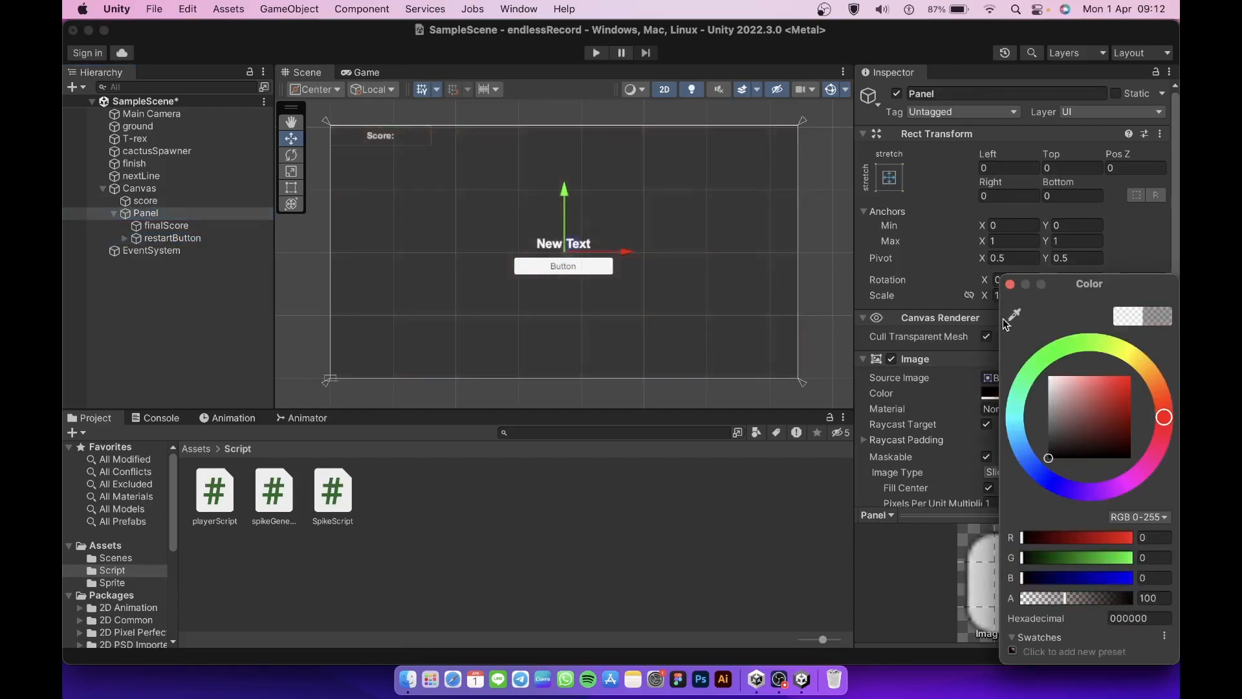
pyautogui.click(1011, 285)
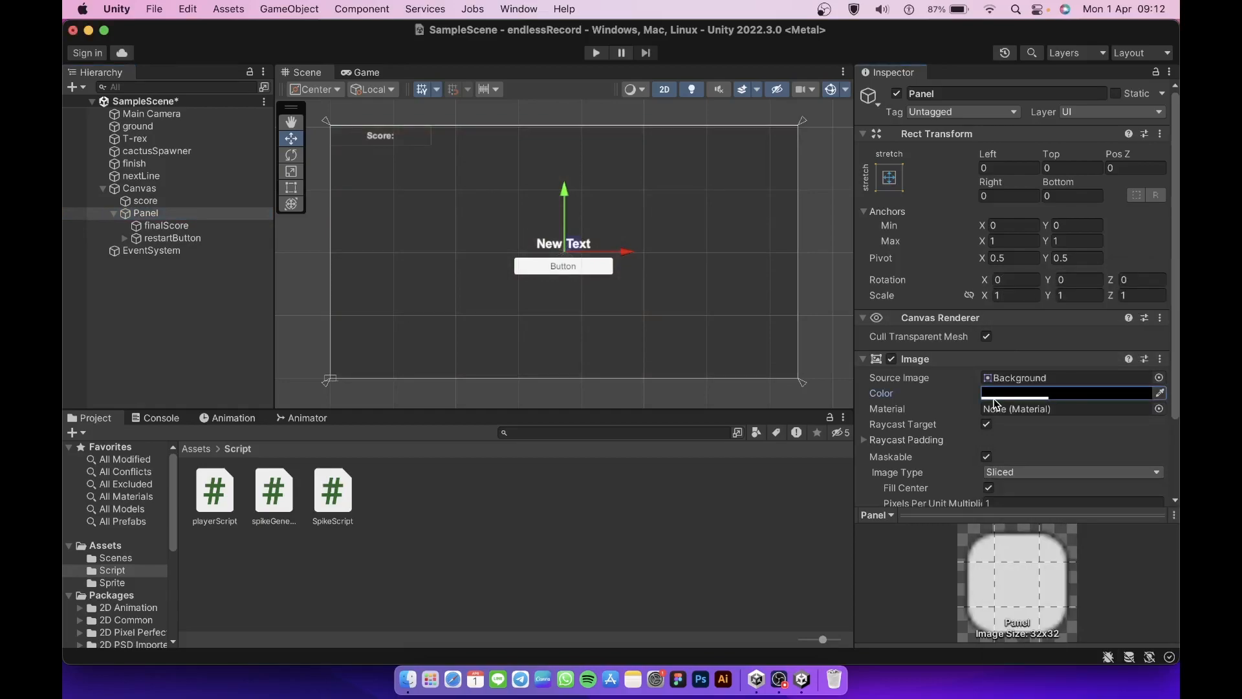
pyautogui.click(1027, 396)
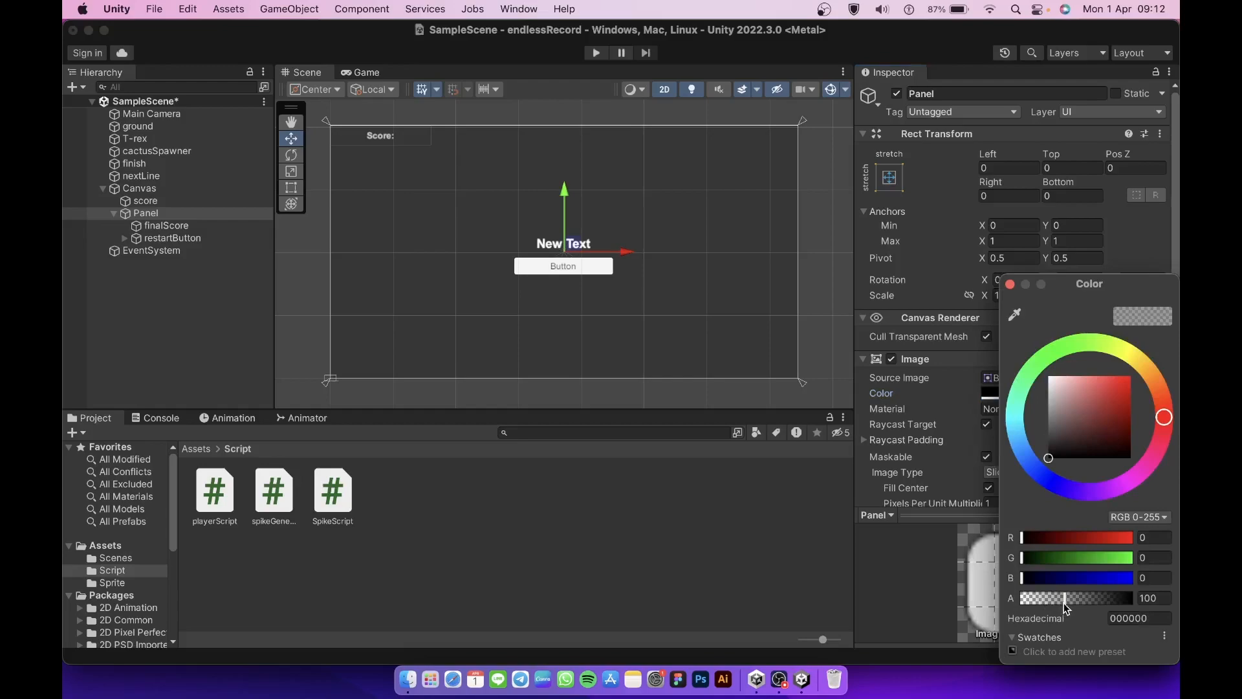
pyautogui.moveTo(1067, 606); pyautogui.dragTo(1110, 610)
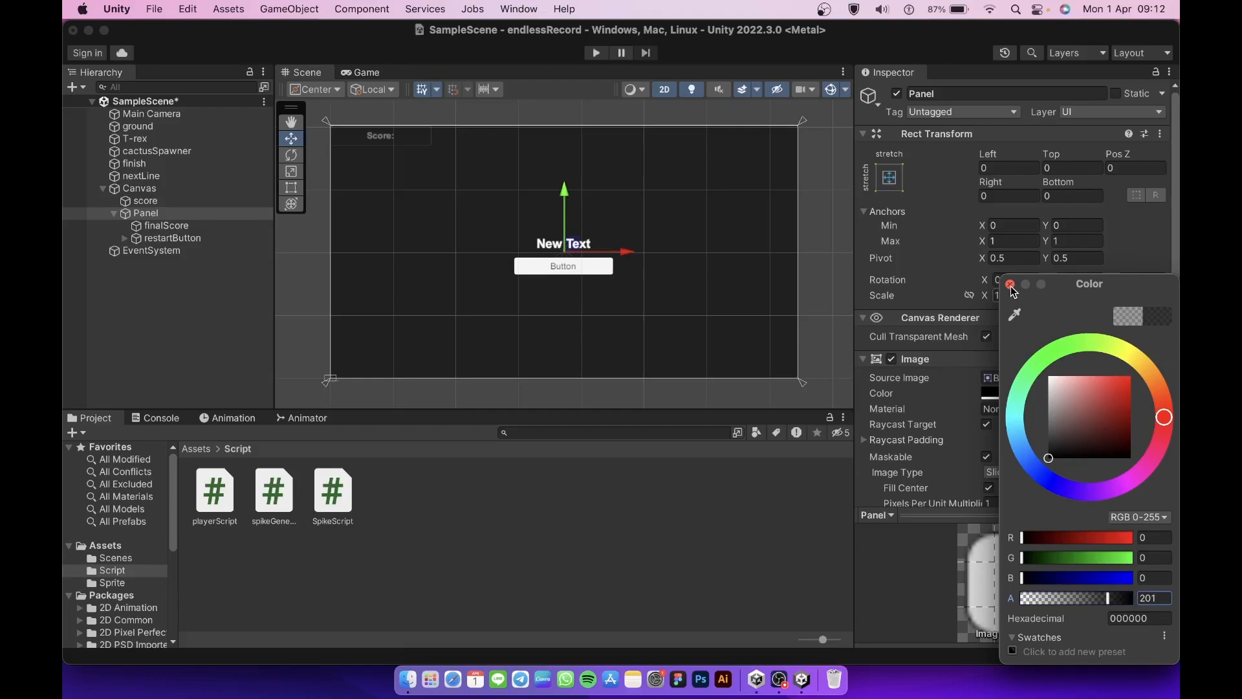
pyautogui.click(1010, 285)
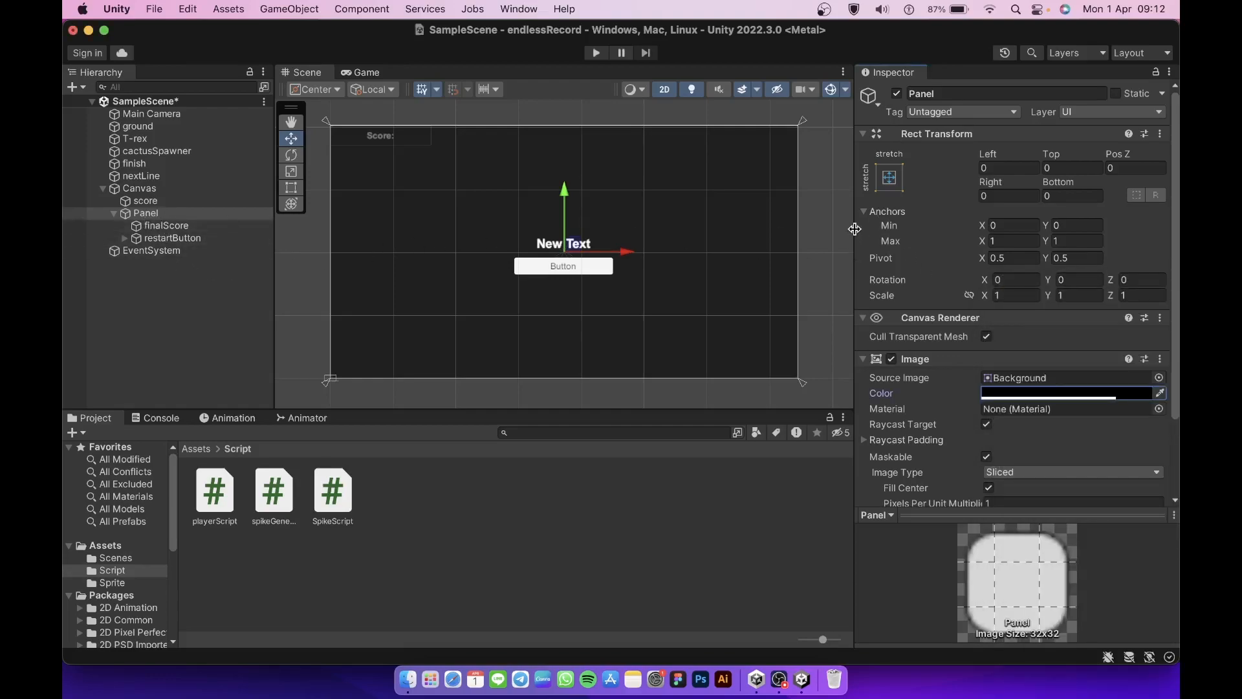
pyautogui.click(897, 95)
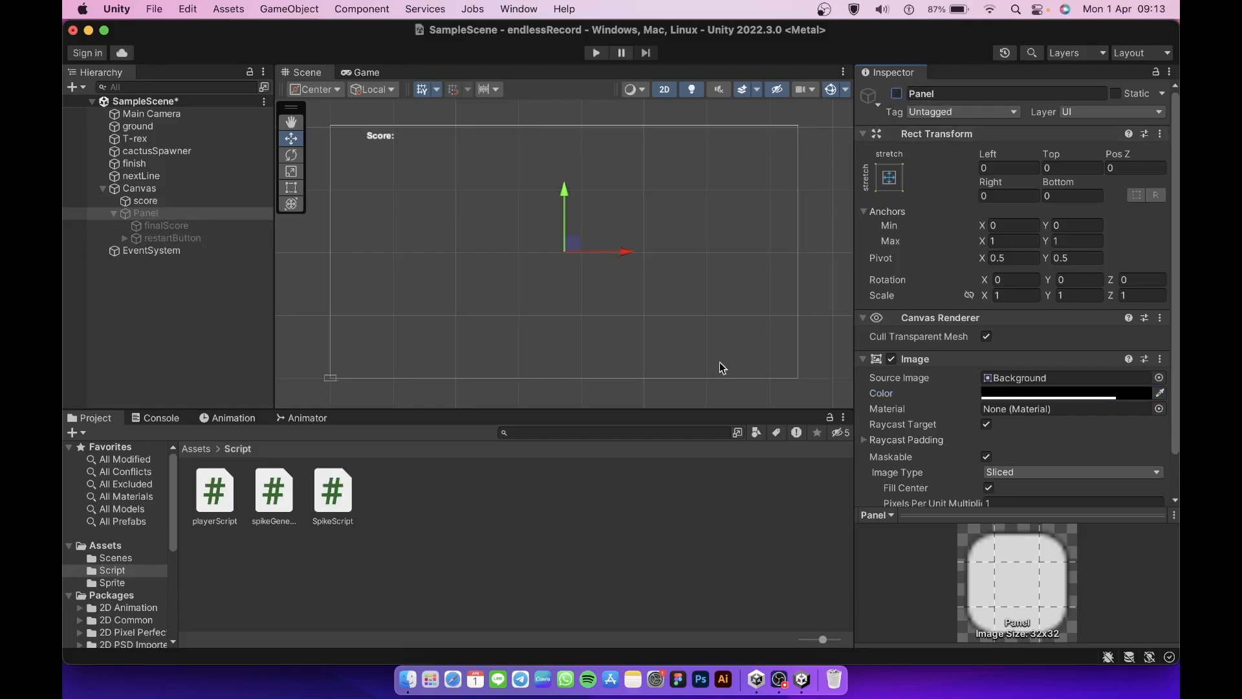
# On the T-rex's Player Script, assign score to Score Text, finalScore to Final Score Text and Panel to Restart Panel
pyautogui.click(163, 116)
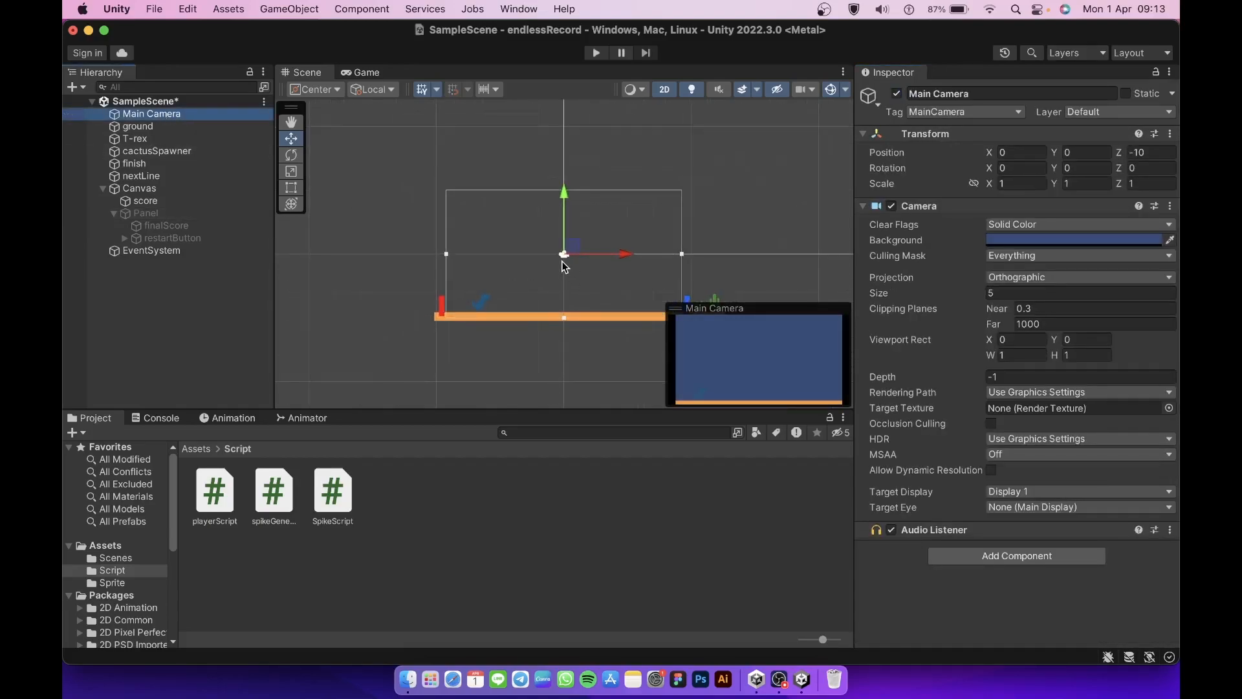
pyautogui.scroll(5, 562, 262)
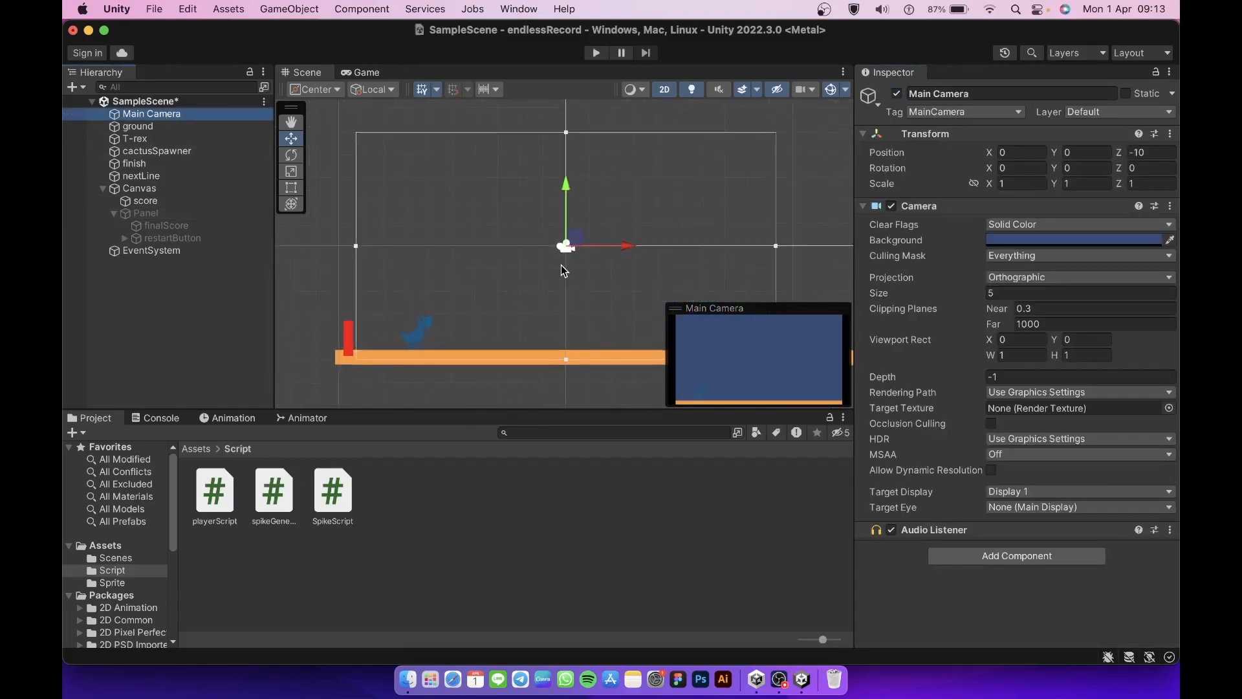
pyautogui.scroll(1, 561, 265)
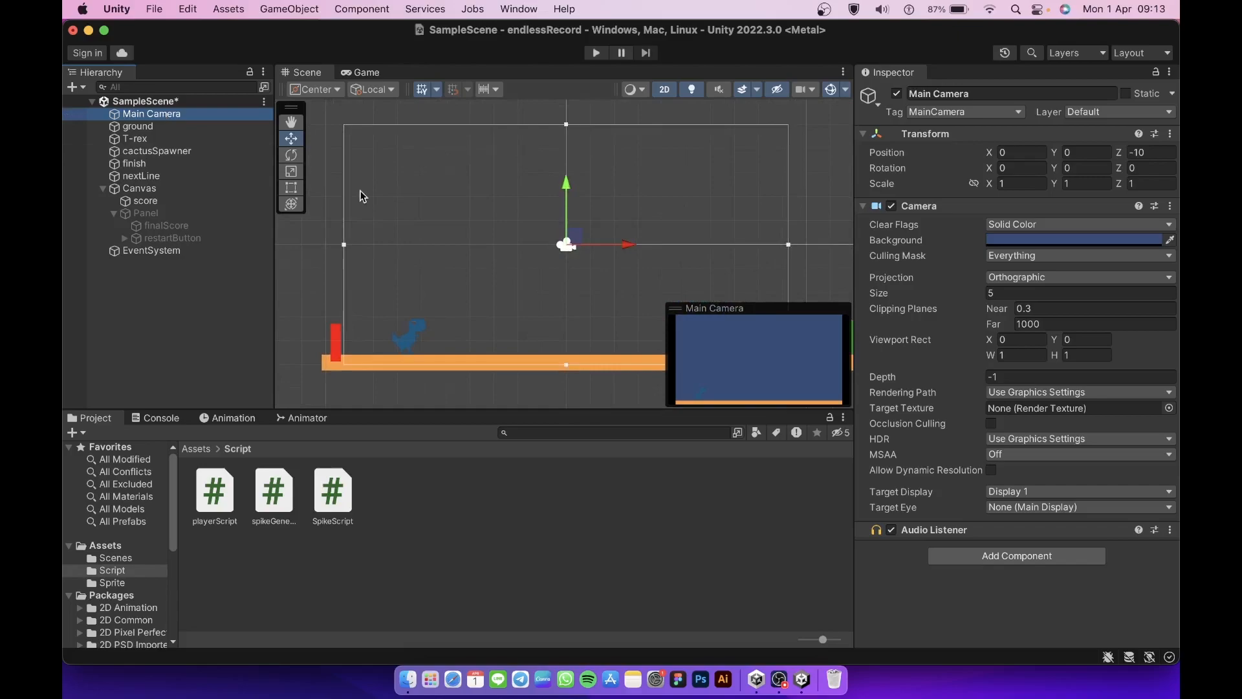
pyautogui.click(132, 140)
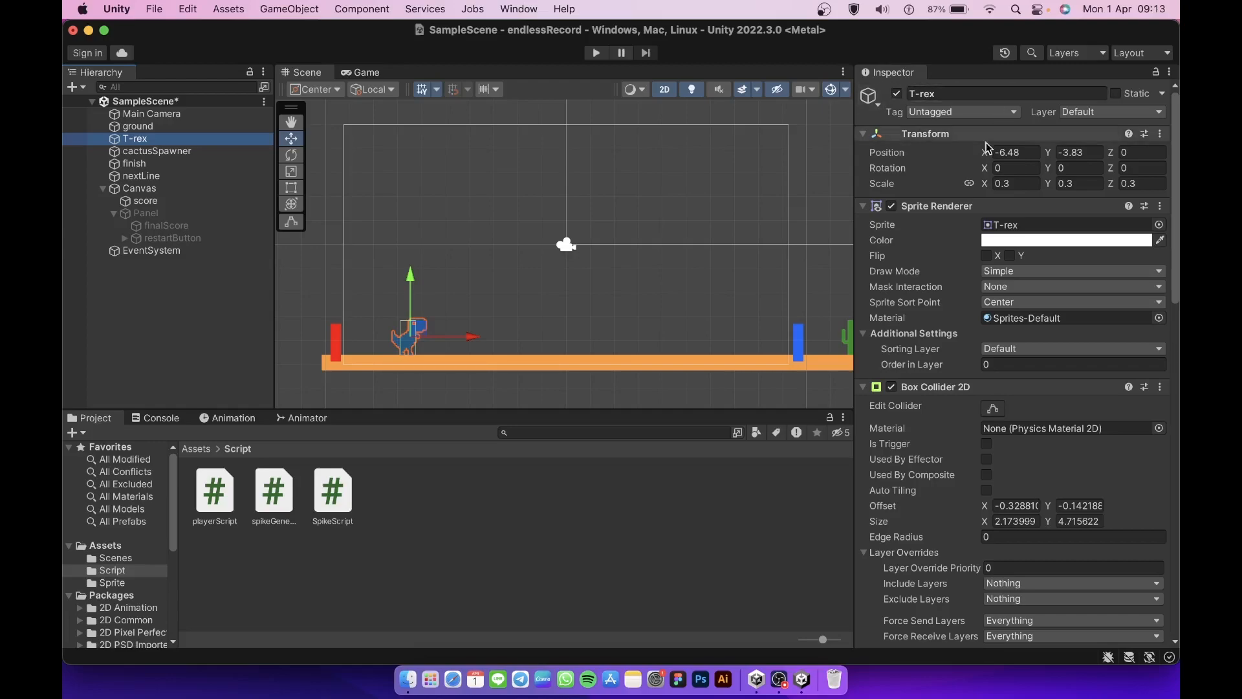
pyautogui.scroll(-15, 898, 506)
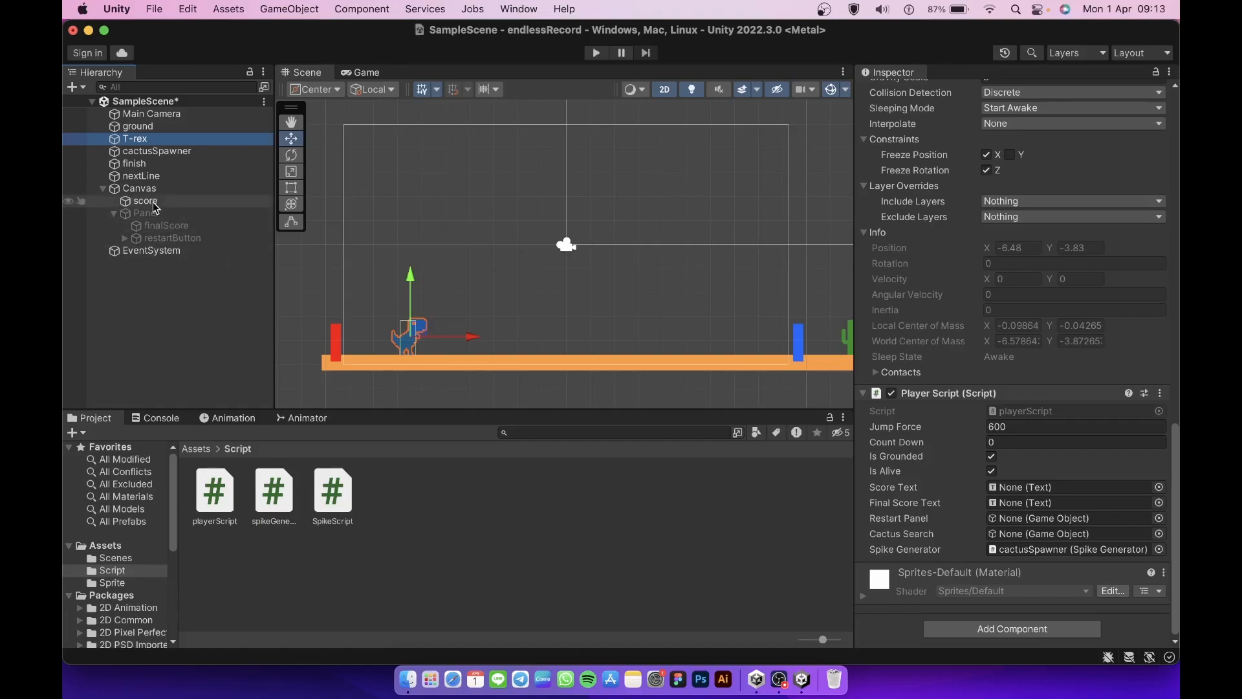
pyautogui.moveTo(146, 200); pyautogui.dragTo(1052, 493)
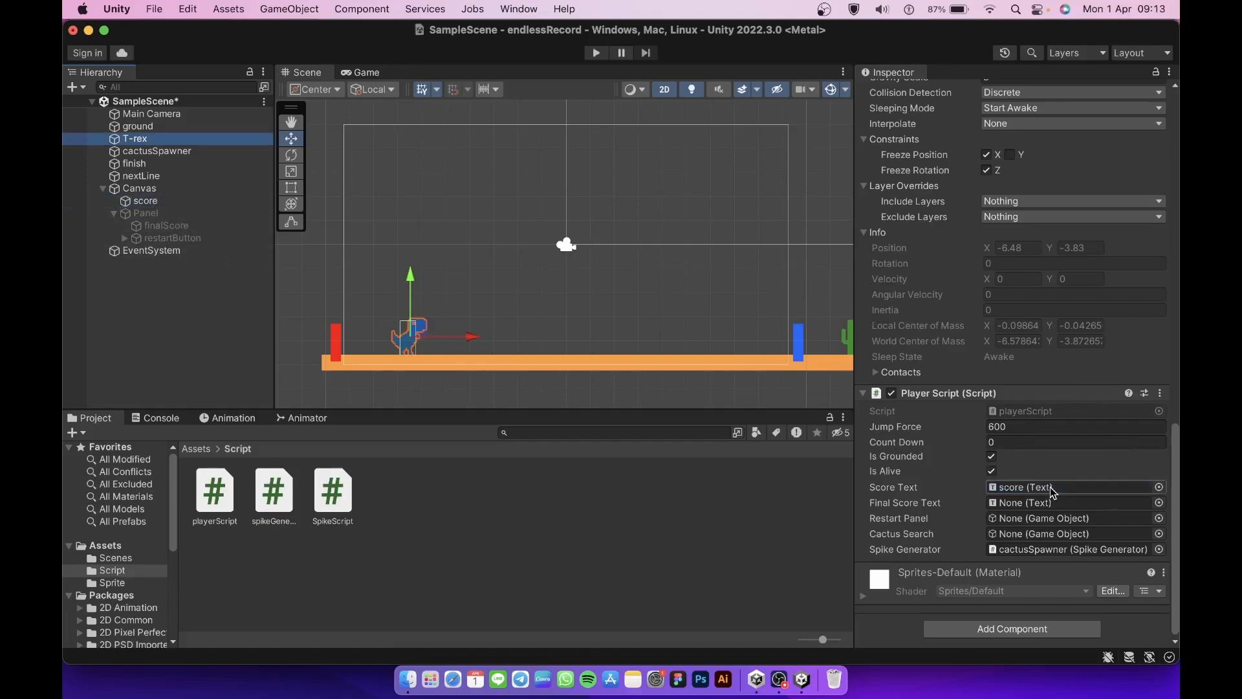
pyautogui.moveTo(176, 226); pyautogui.dragTo(1002, 504)
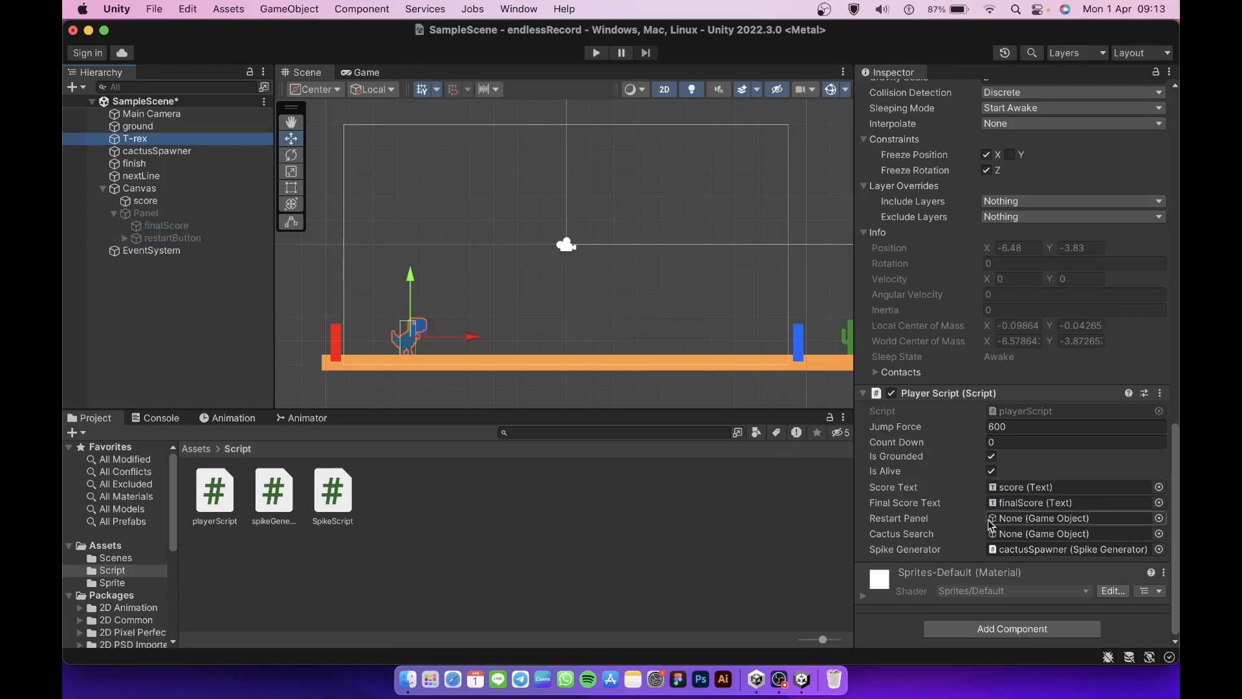
pyautogui.moveTo(155, 217); pyautogui.dragTo(1022, 518)
# Open the project's tag settings from the T-rex object and add a new tag named ground
pyautogui.scroll(10, 925, 233)
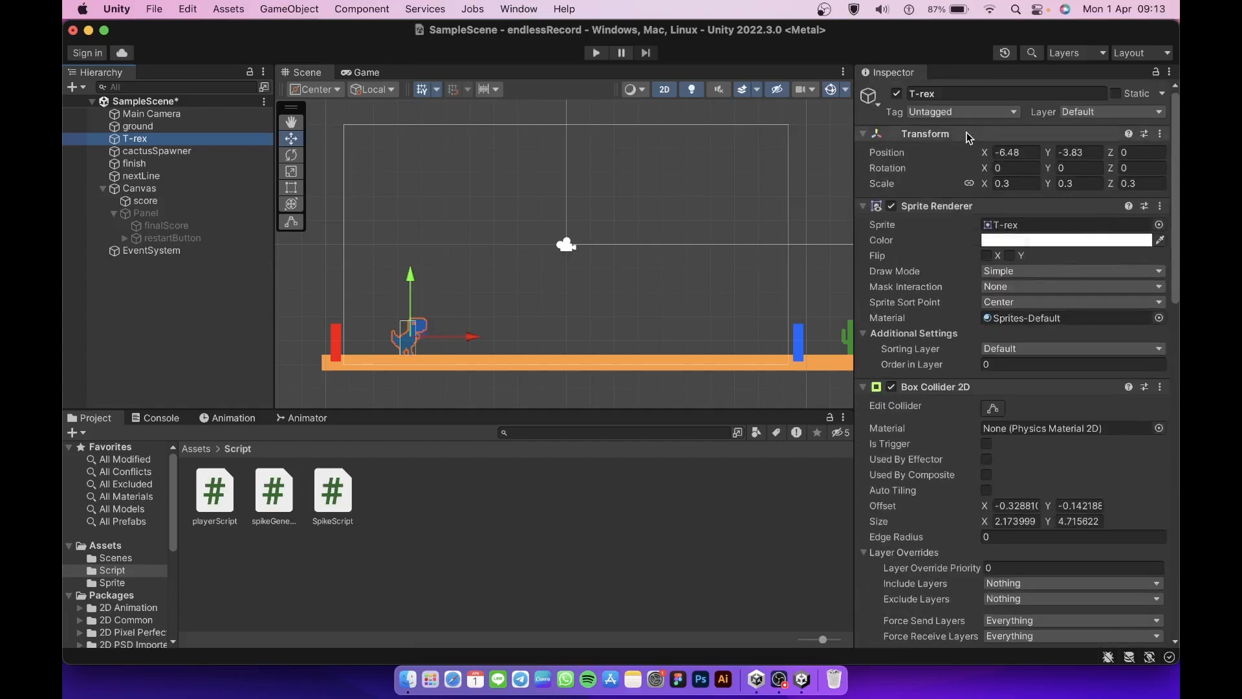
pyautogui.click(956, 113)
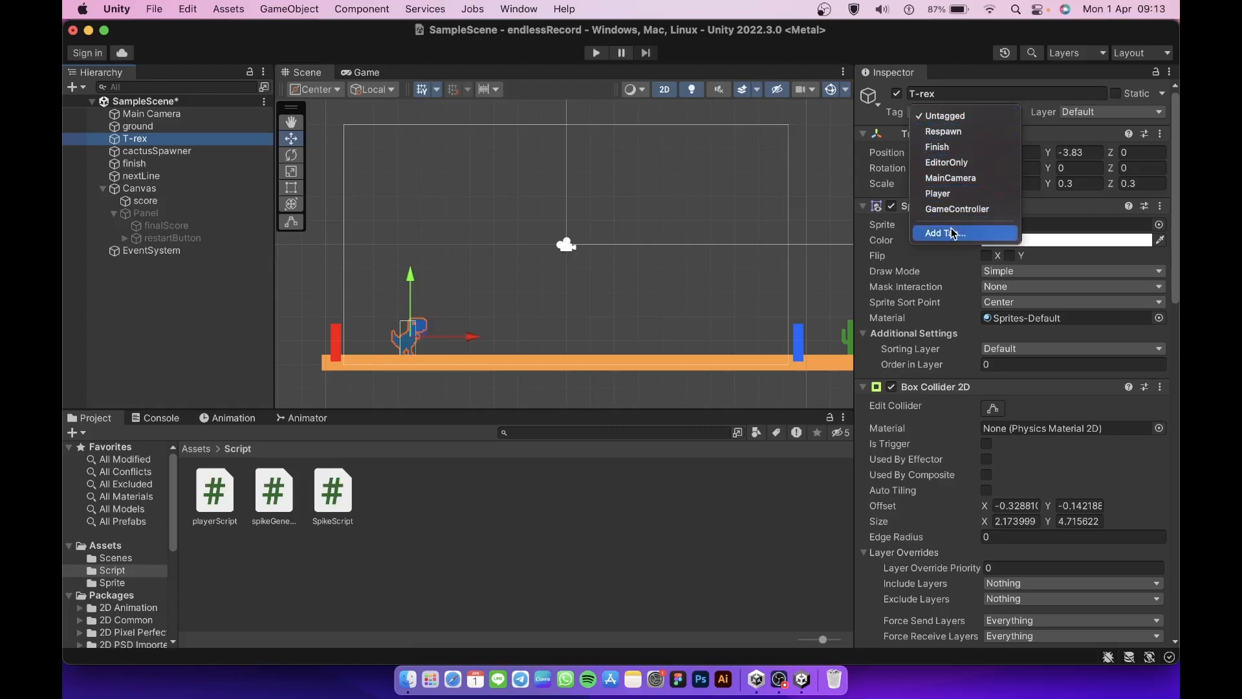
pyautogui.click(879, 111)
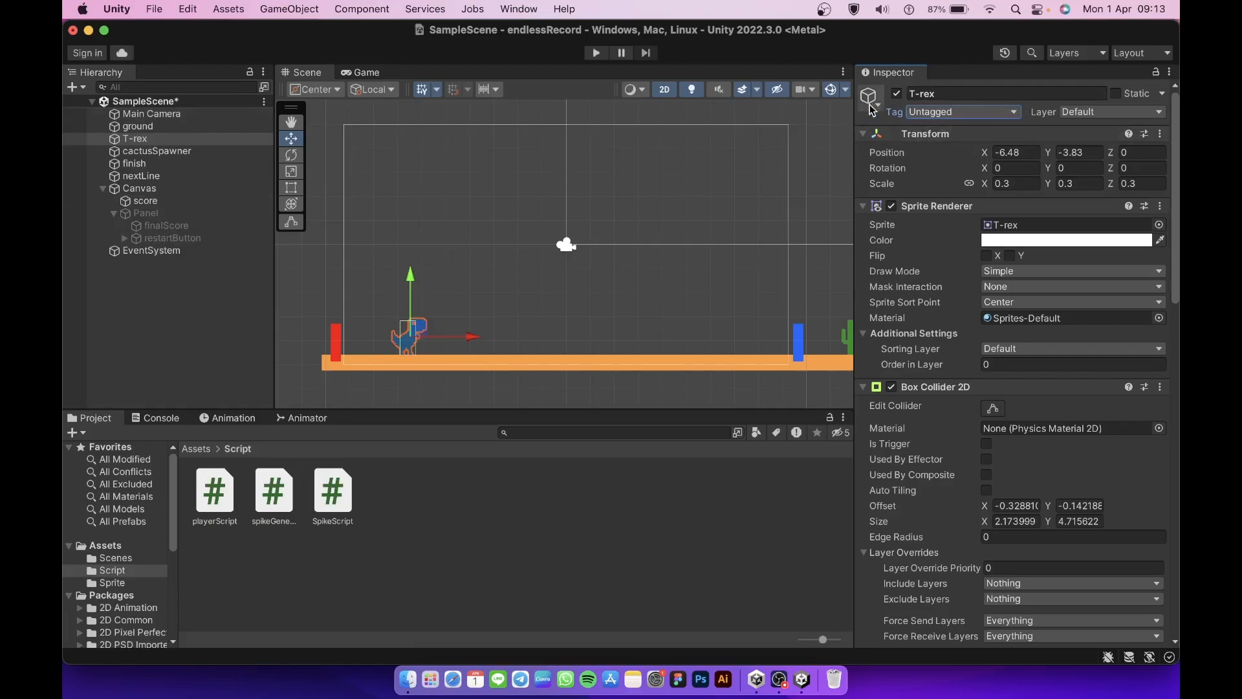
pyautogui.click(953, 115)
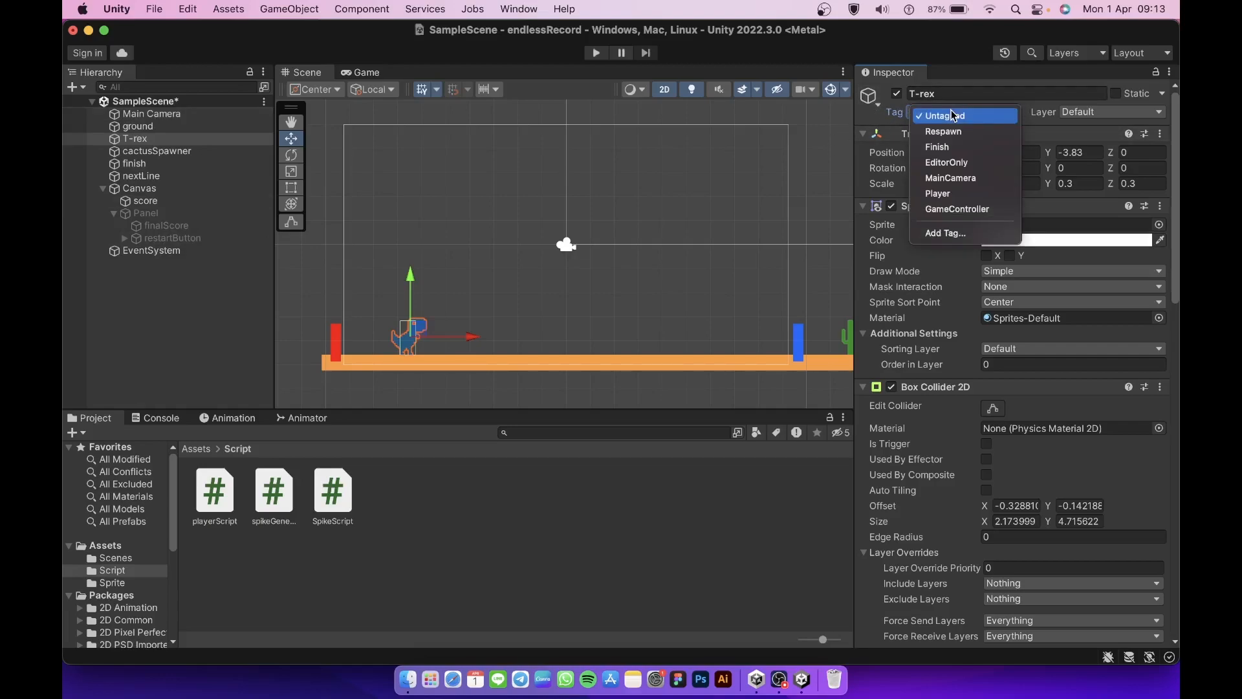
pyautogui.click(945, 233)
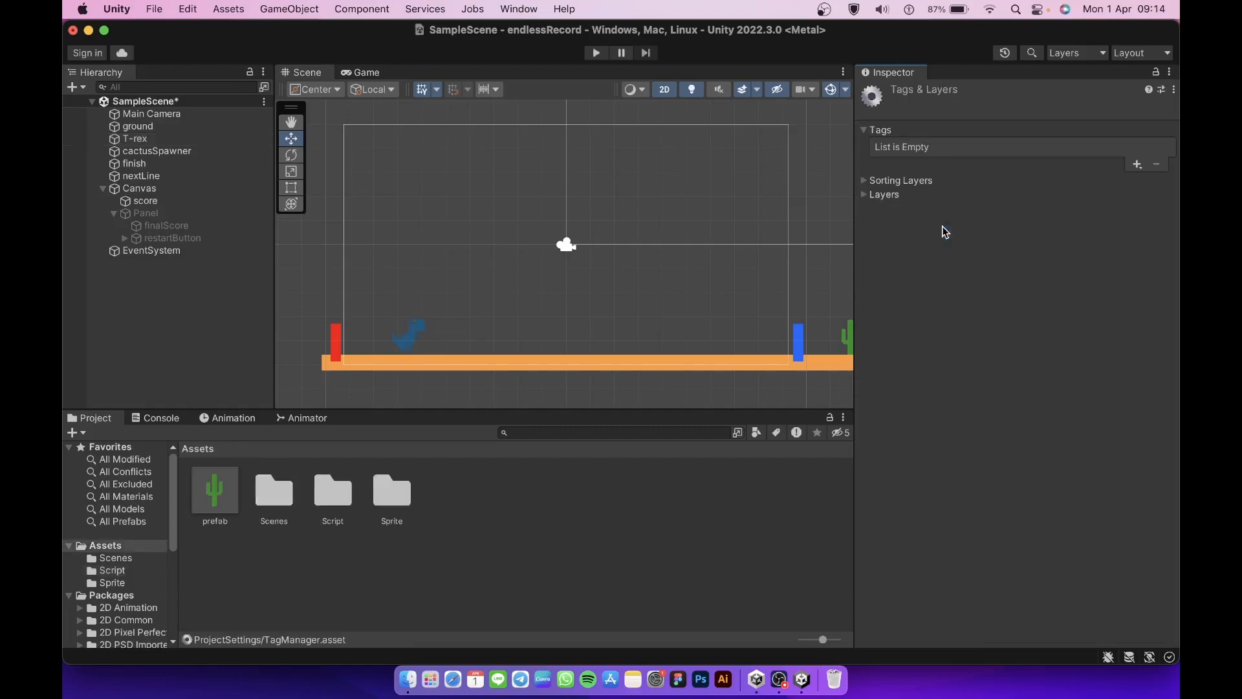
pyautogui.click(1137, 165)
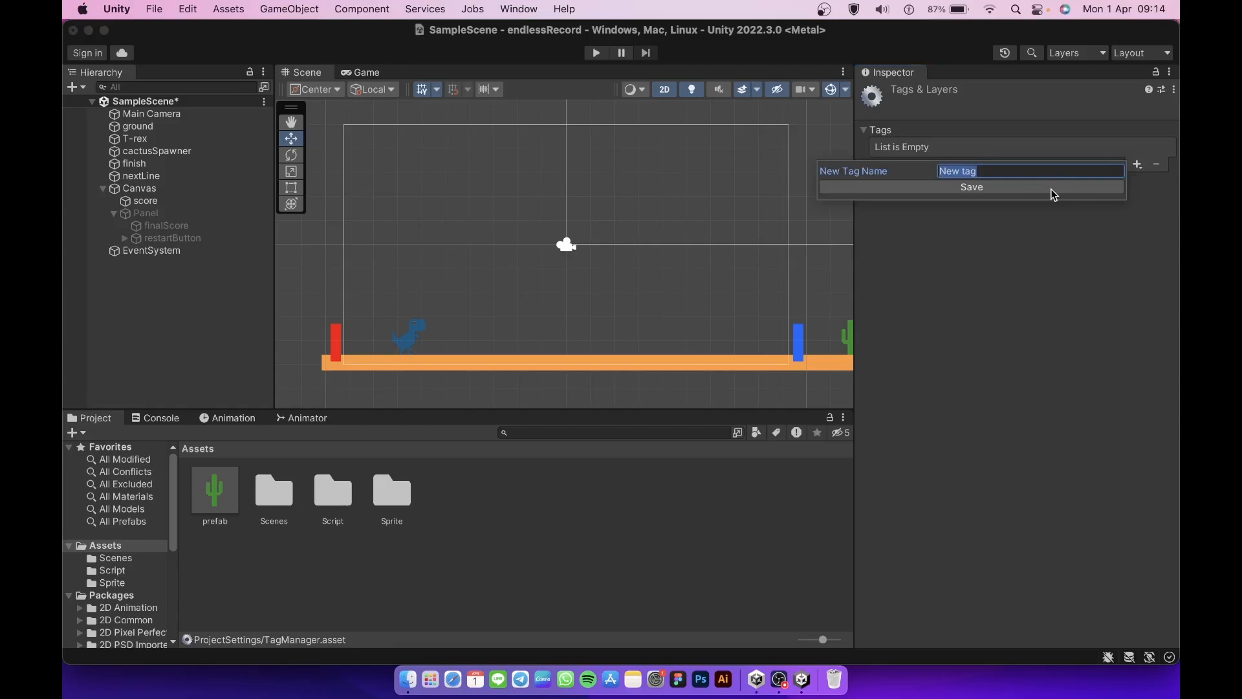
pyautogui.write('ground')
pyautogui.click(1042, 189)
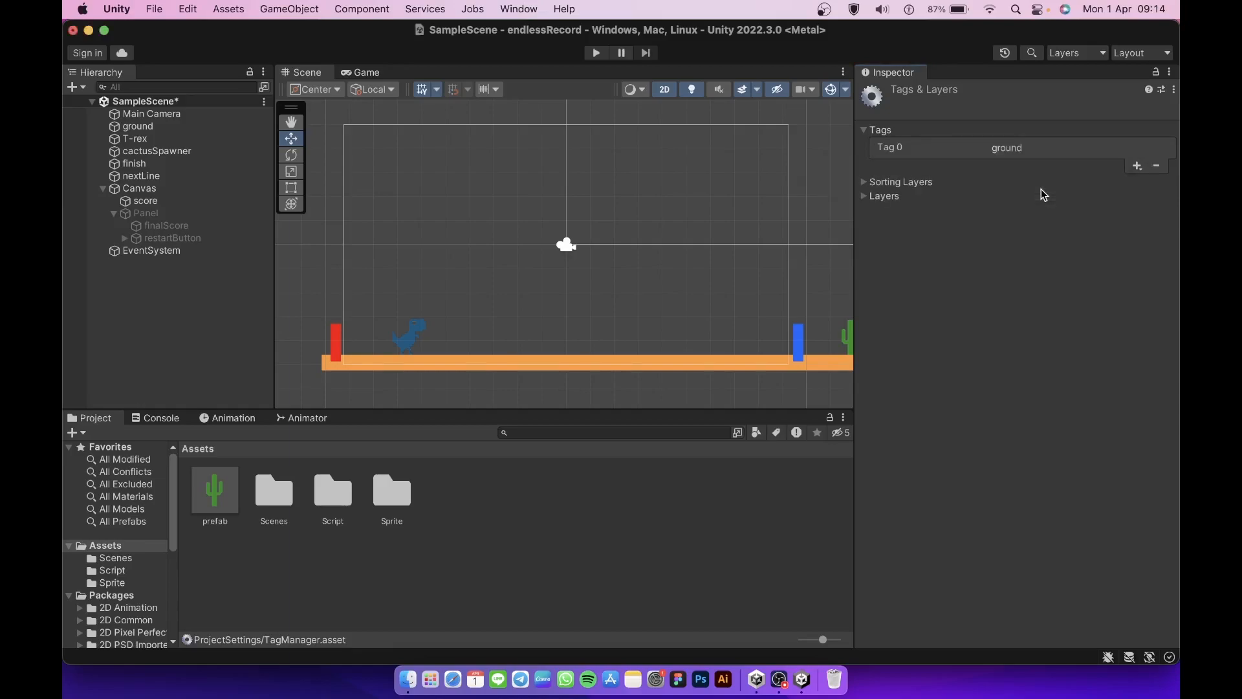
# Add three new tags named finish, nextLine and spike to the project's tag list
pyautogui.click(1139, 166)
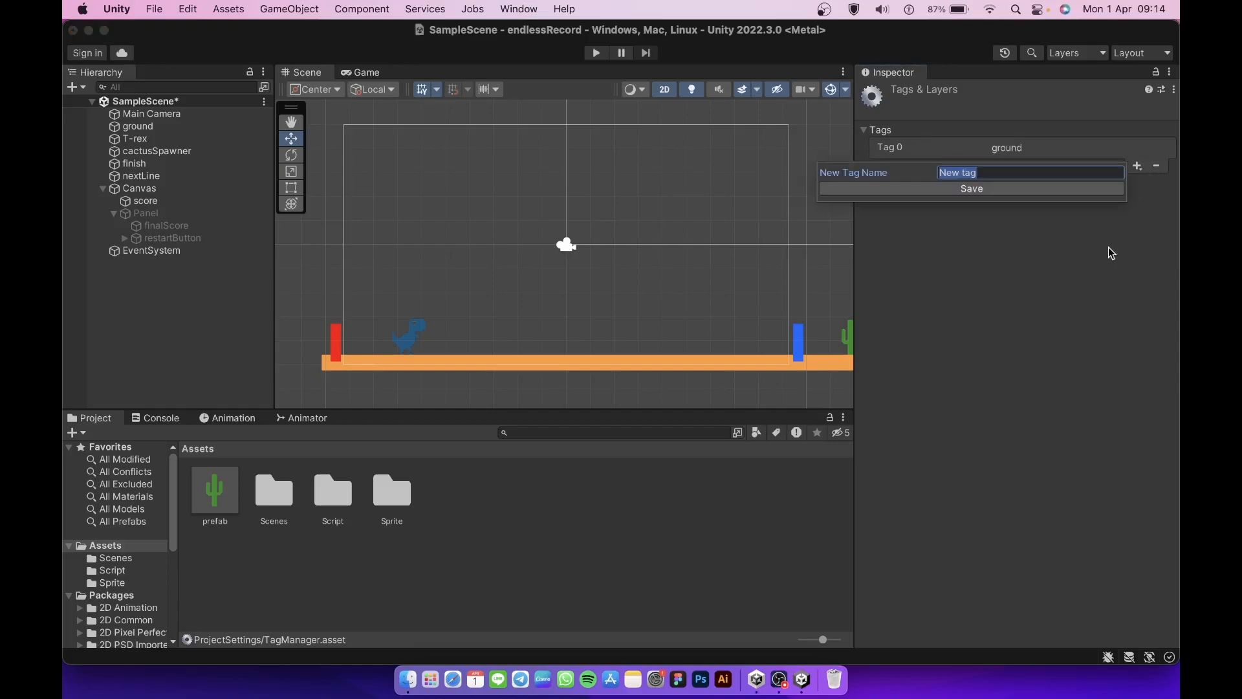
pyautogui.write('finish')
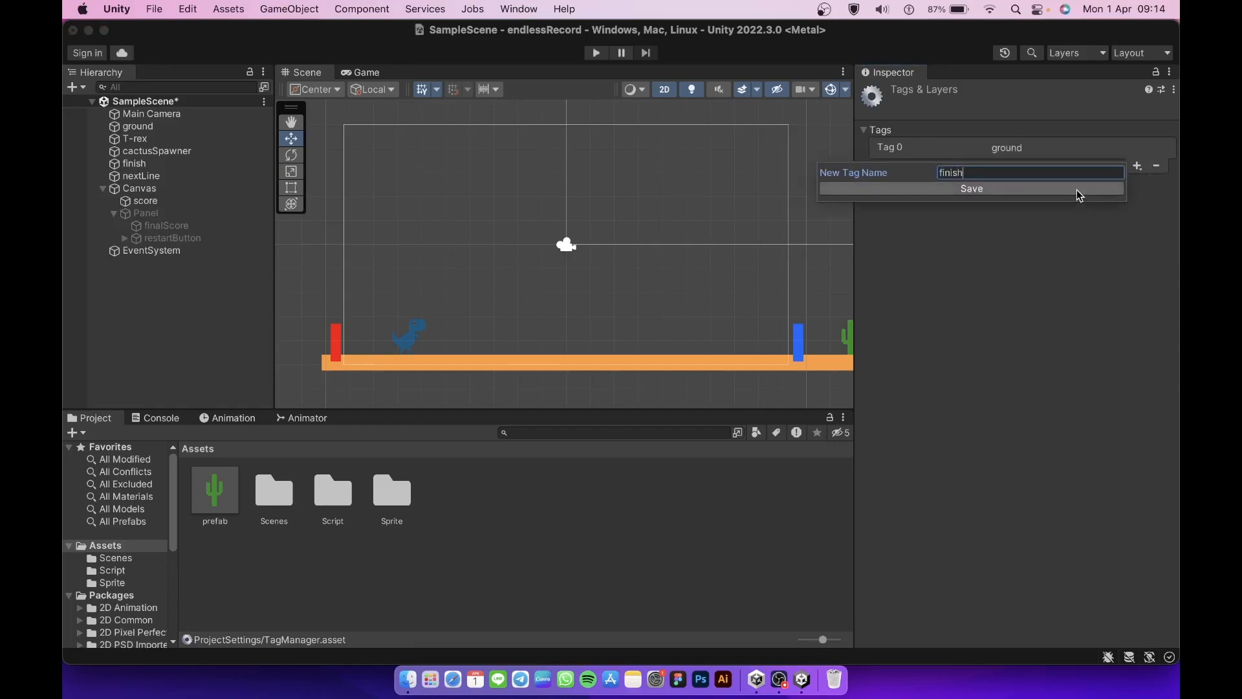
pyautogui.click(1077, 189)
pyautogui.click(1137, 183)
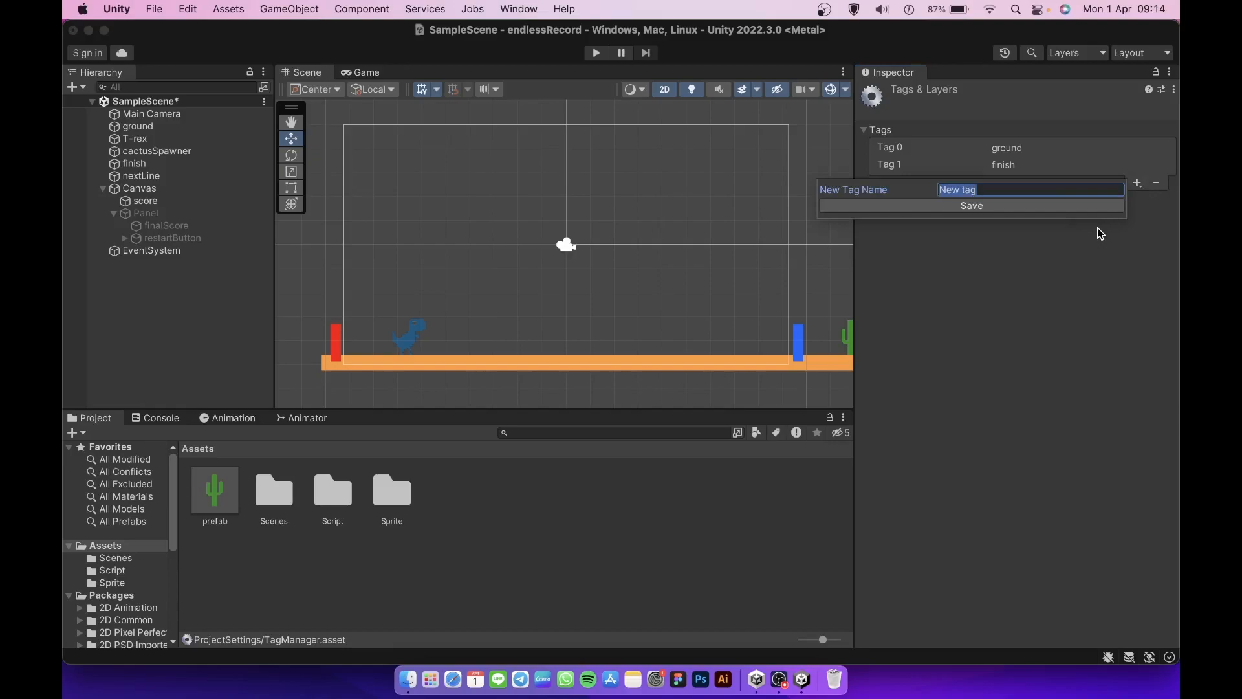
pyautogui.write('nextLine')
pyautogui.click(1089, 209)
pyautogui.click(1137, 201)
pyautogui.write('spike')
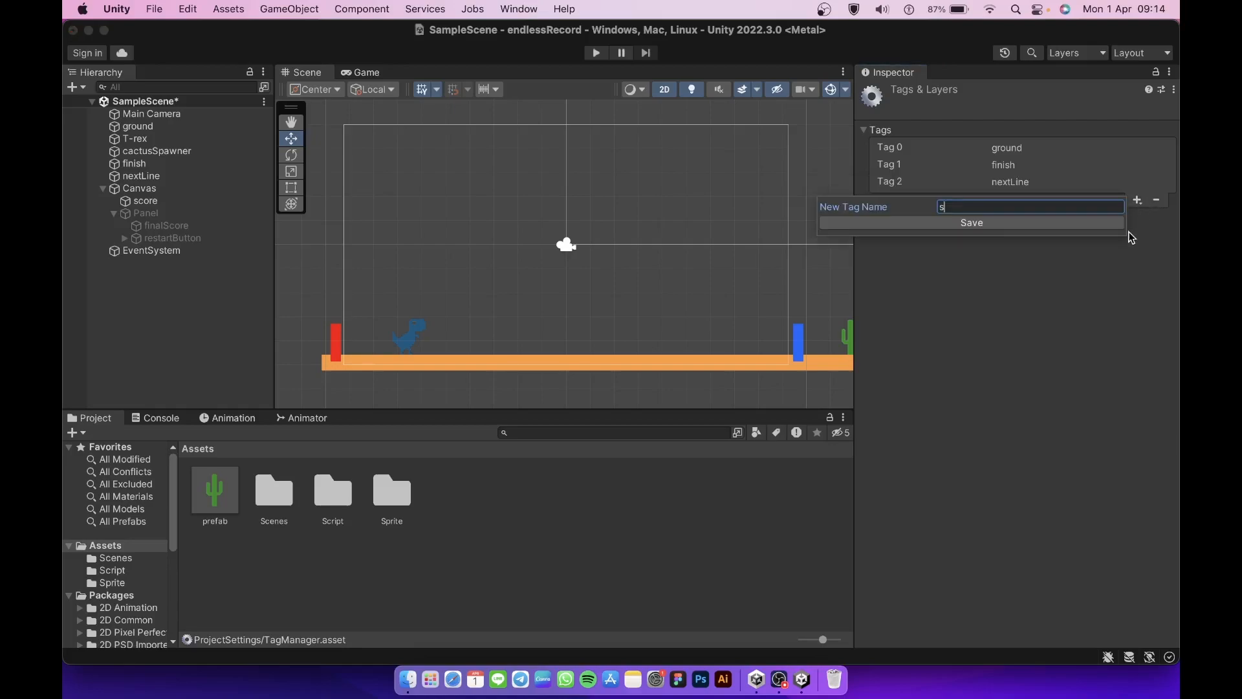
pyautogui.click(1096, 226)
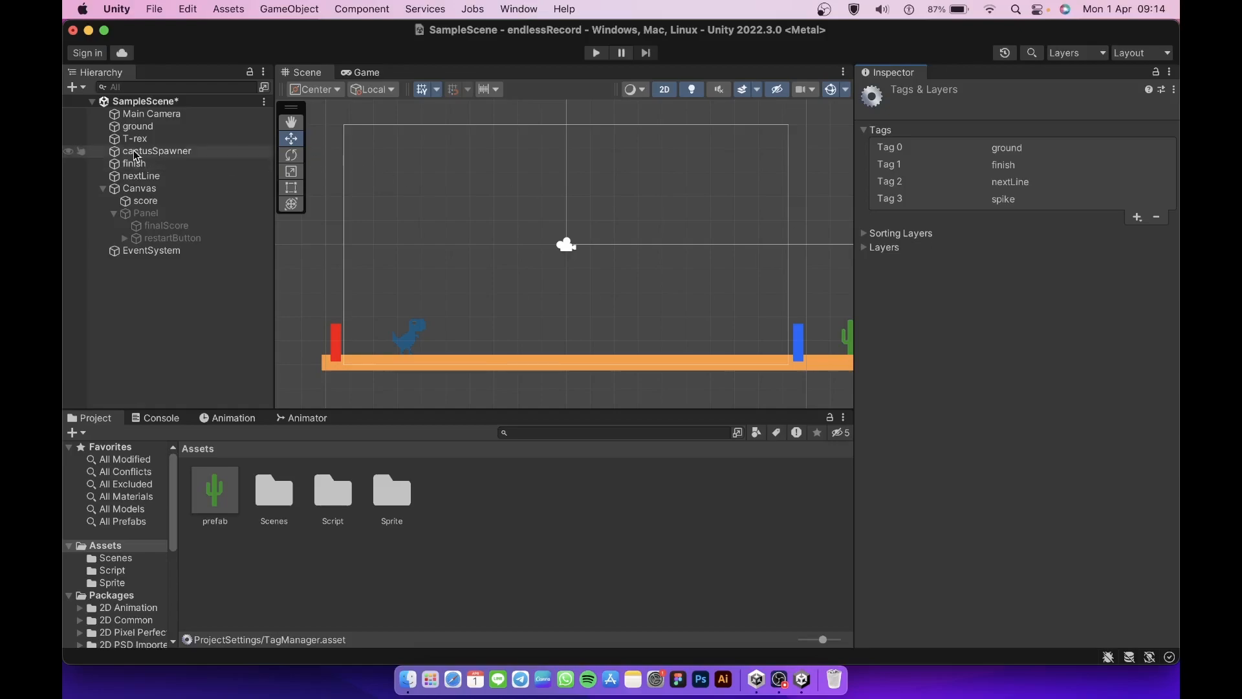
# Assign the Player tag to the T-rex and the spike tag to the cactus prefab asset
pyautogui.click(154, 143)
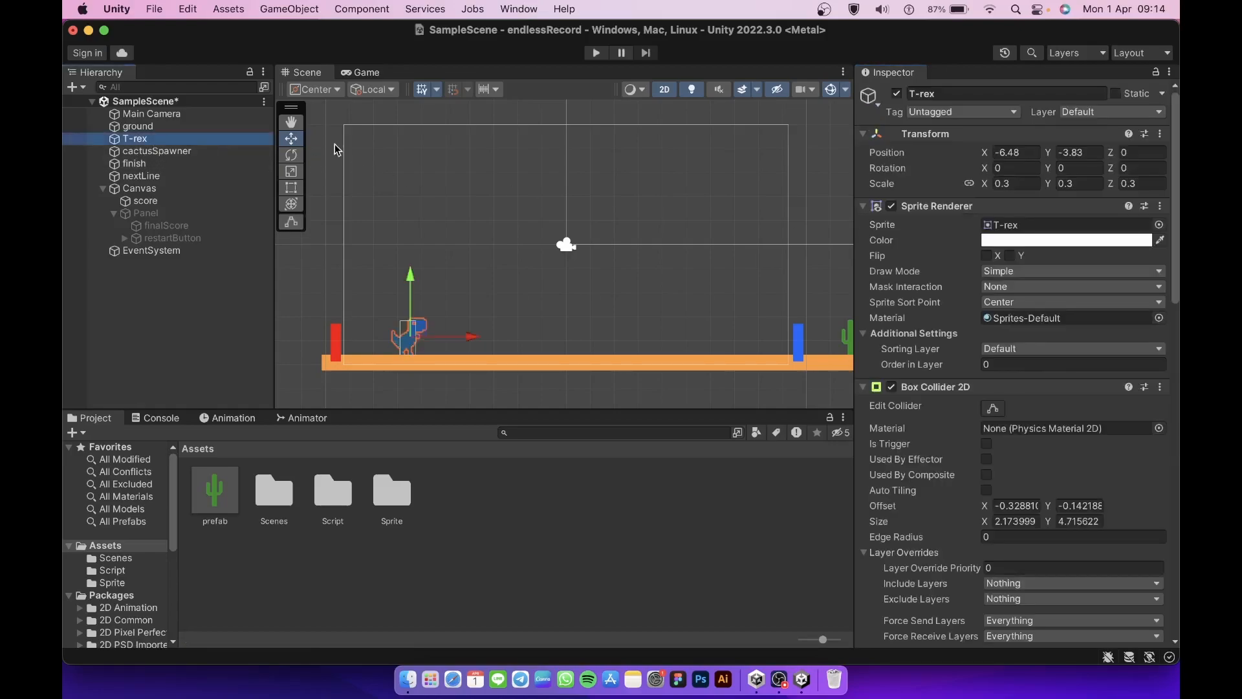
pyautogui.click(948, 111)
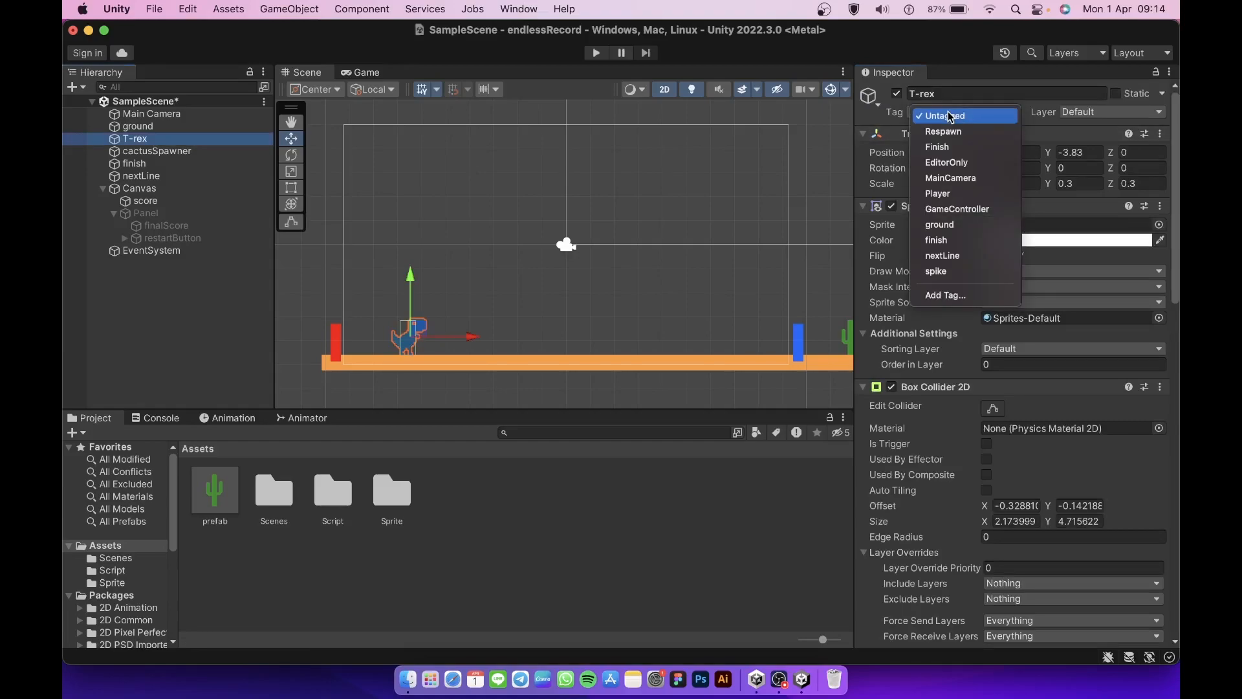
pyautogui.click(968, 198)
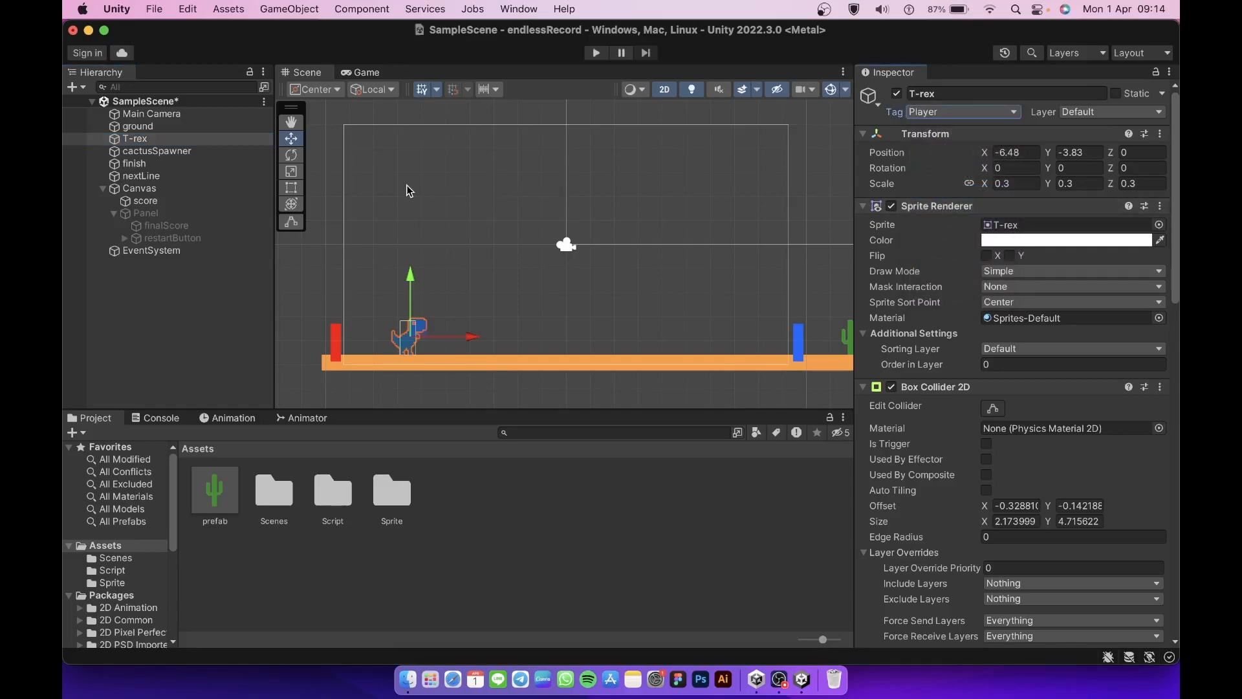
pyautogui.click(207, 494)
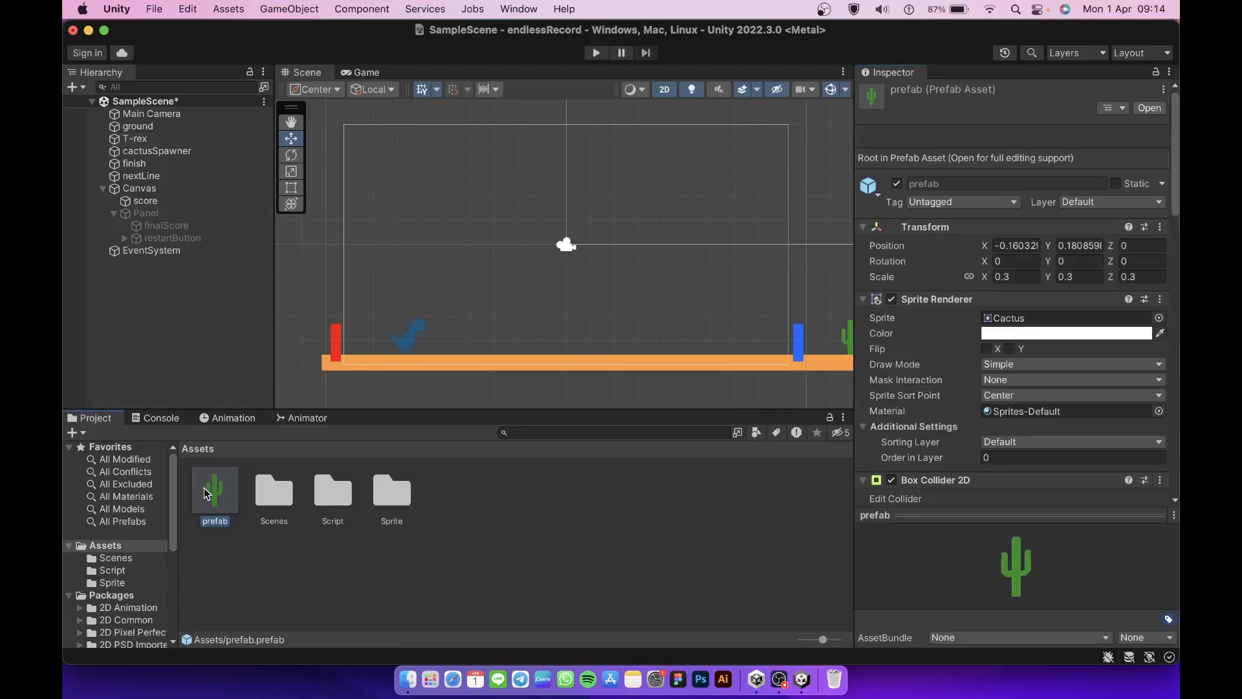
pyautogui.click(929, 203)
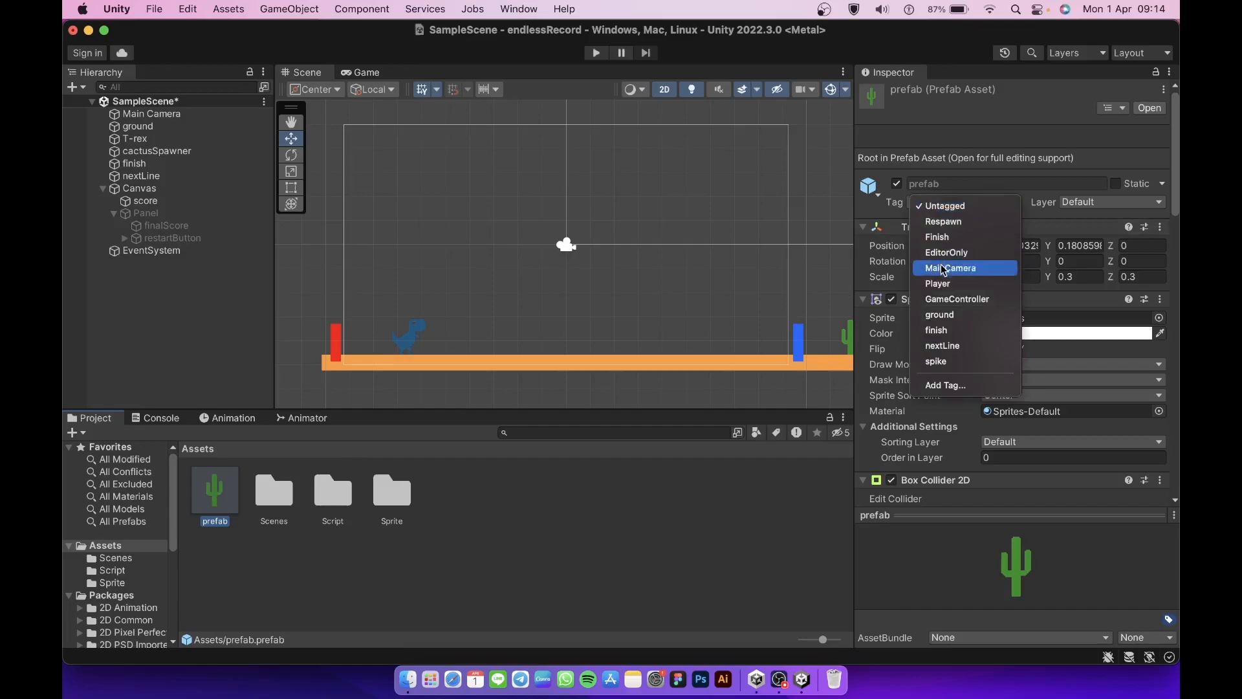
pyautogui.click(938, 361)
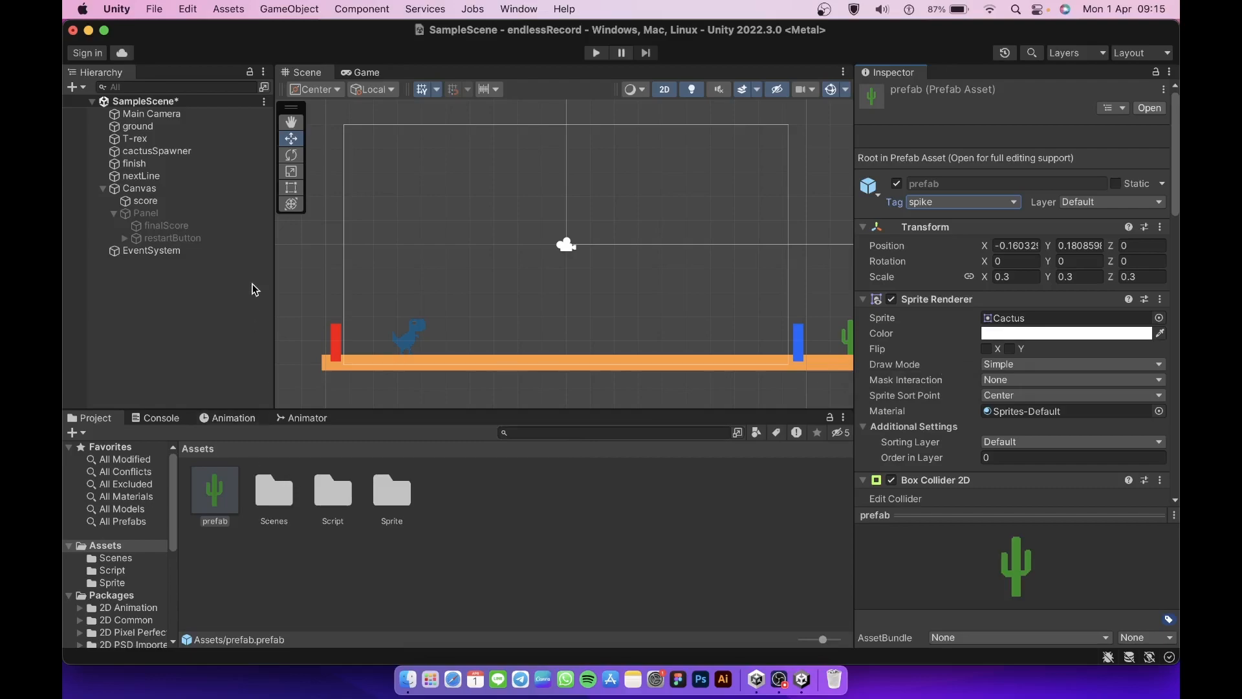
# Assign the Finish tag to the finish object and the nextLine tag to the nextLine object
pyautogui.click(161, 163)
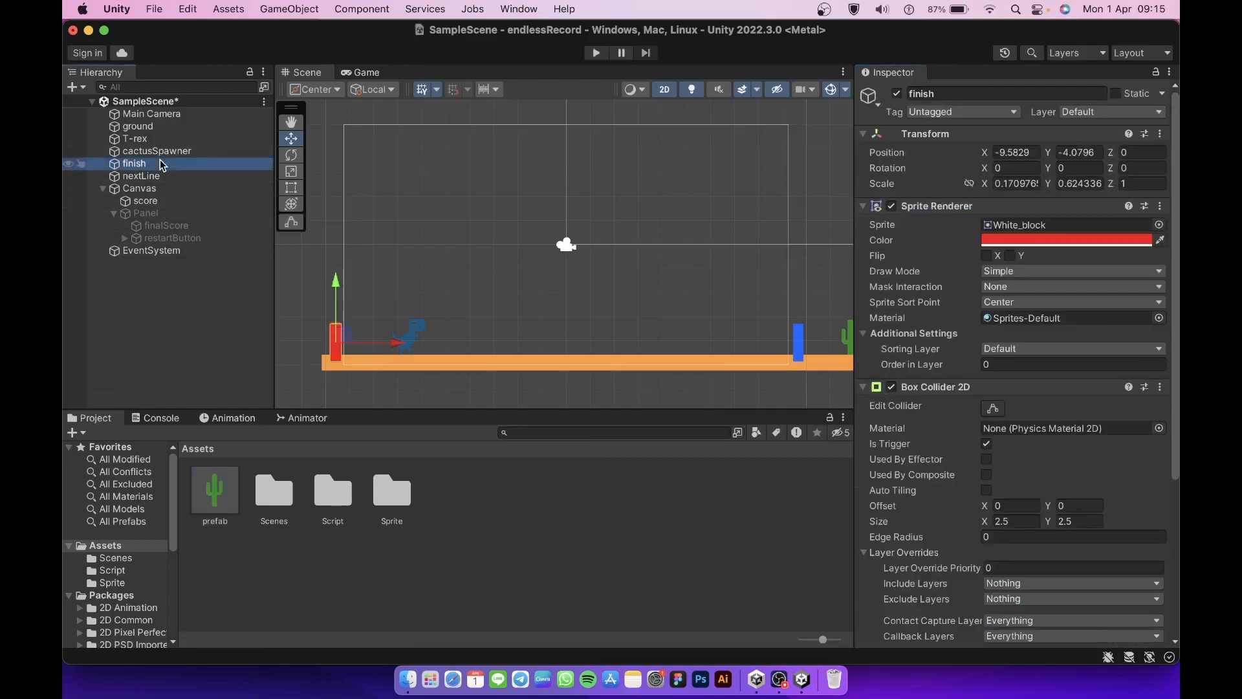
pyautogui.click(949, 113)
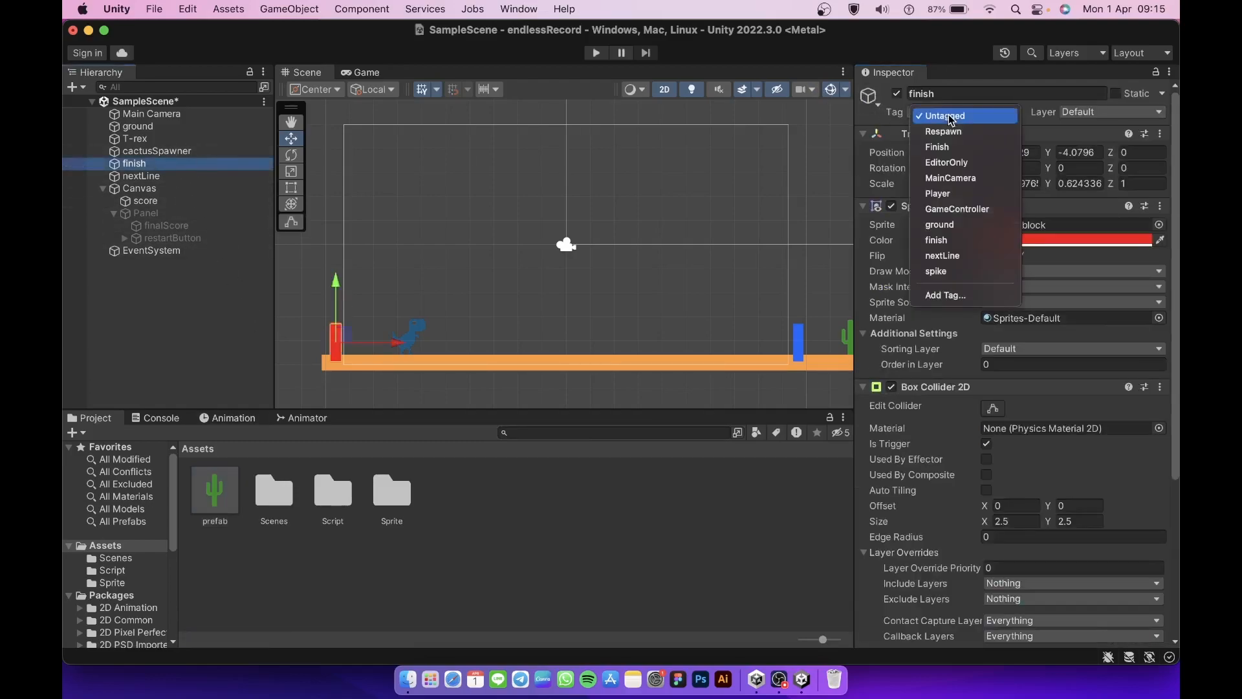
pyautogui.click(954, 148)
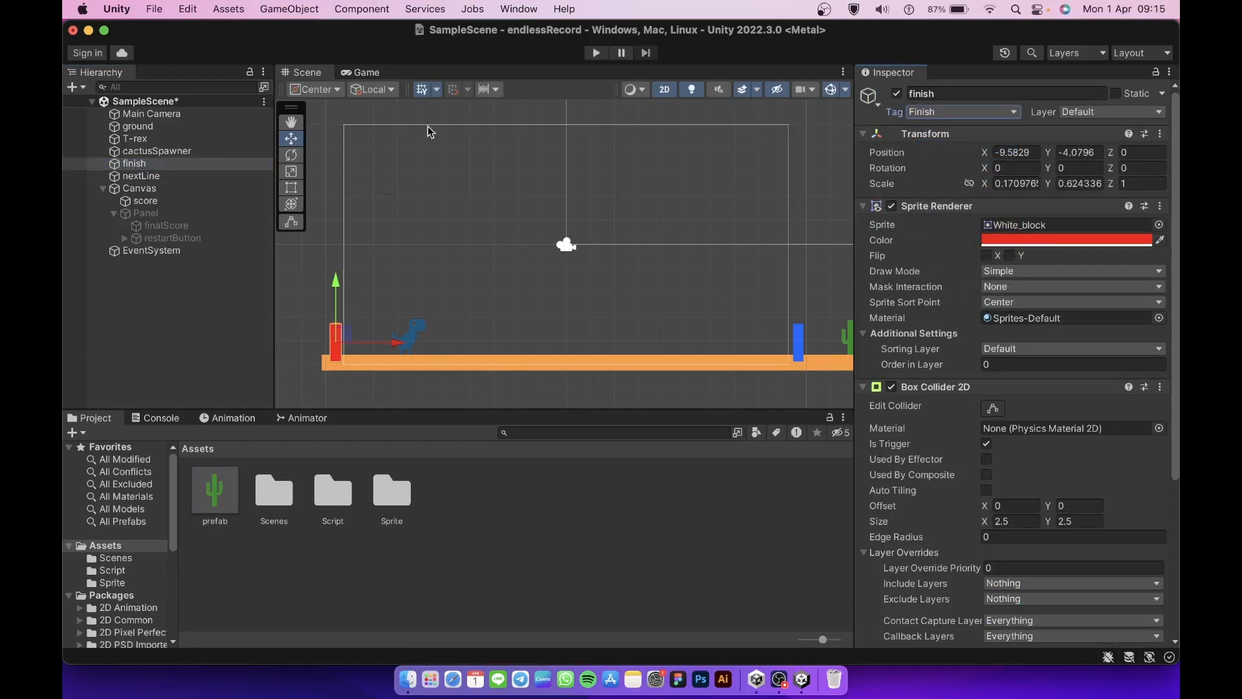
pyautogui.click(218, 177)
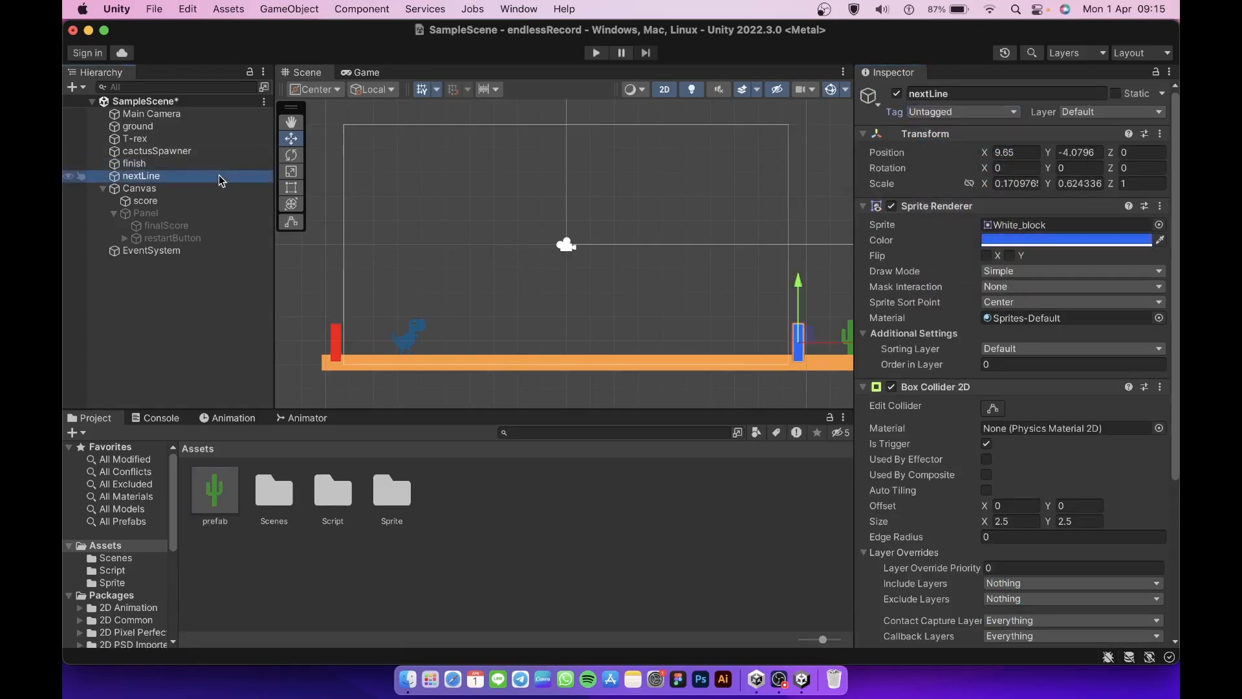
pyautogui.click(934, 115)
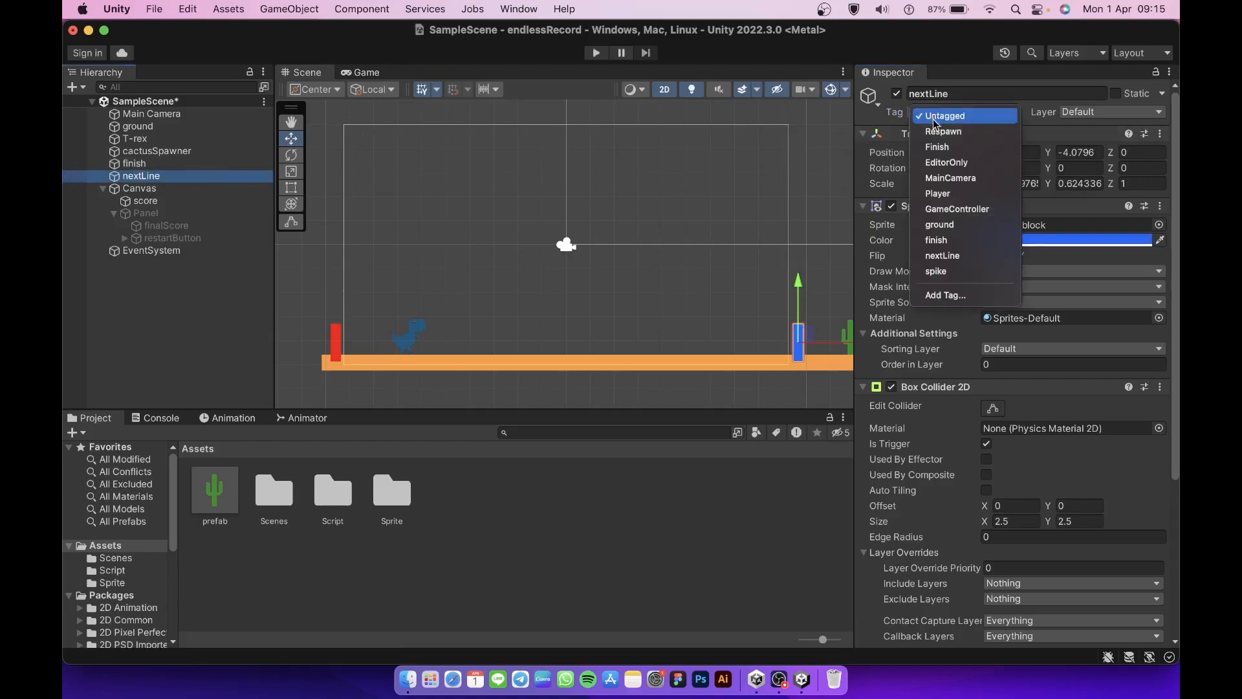
pyautogui.click(945, 256)
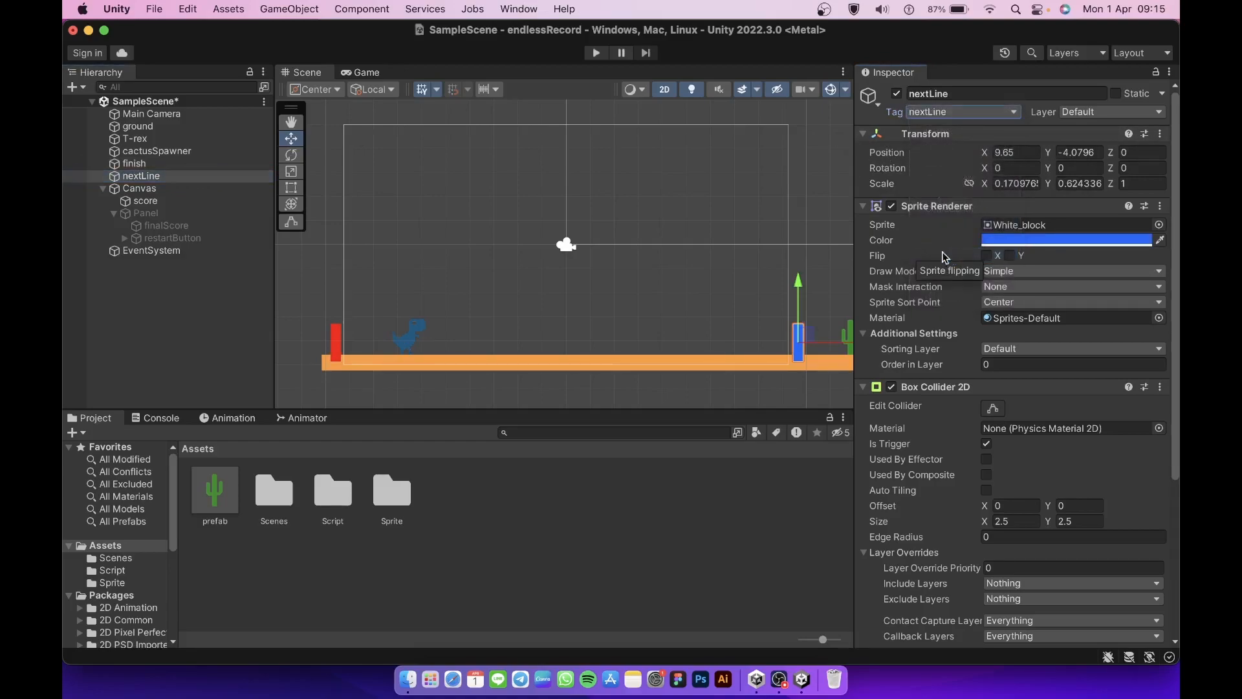
# Tag the ground object as ground and add a Box Collider 2D component to it
pyautogui.click(174, 126)
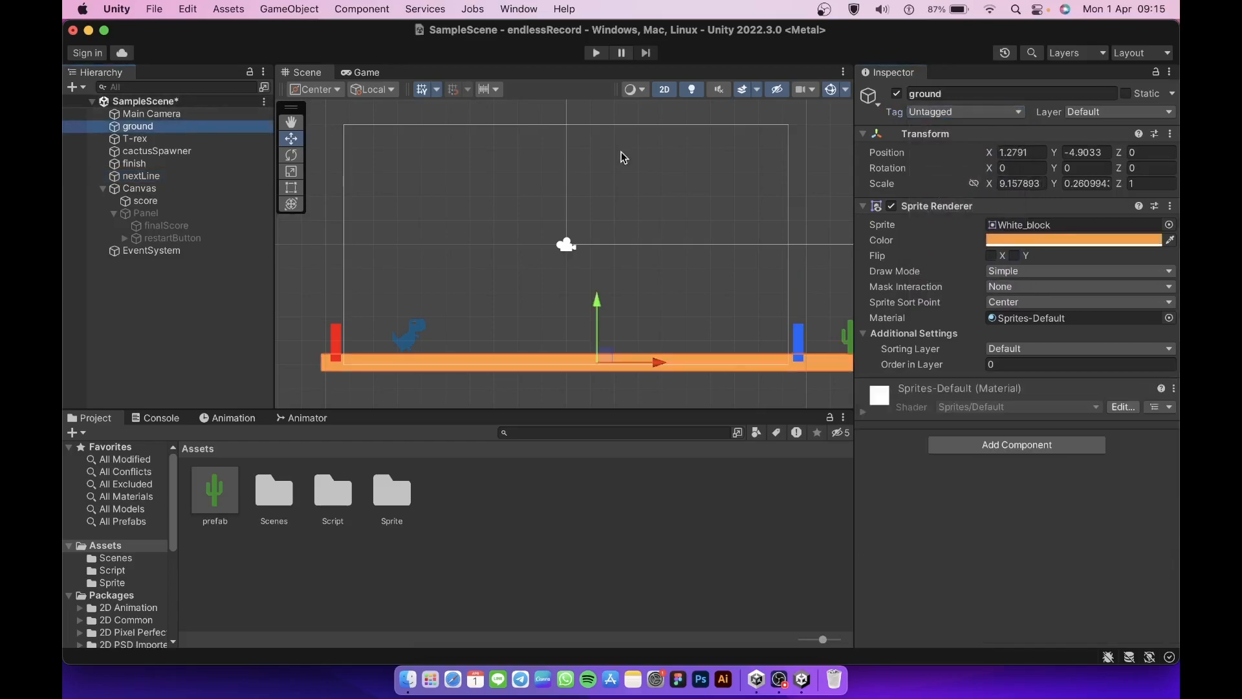
pyautogui.click(952, 114)
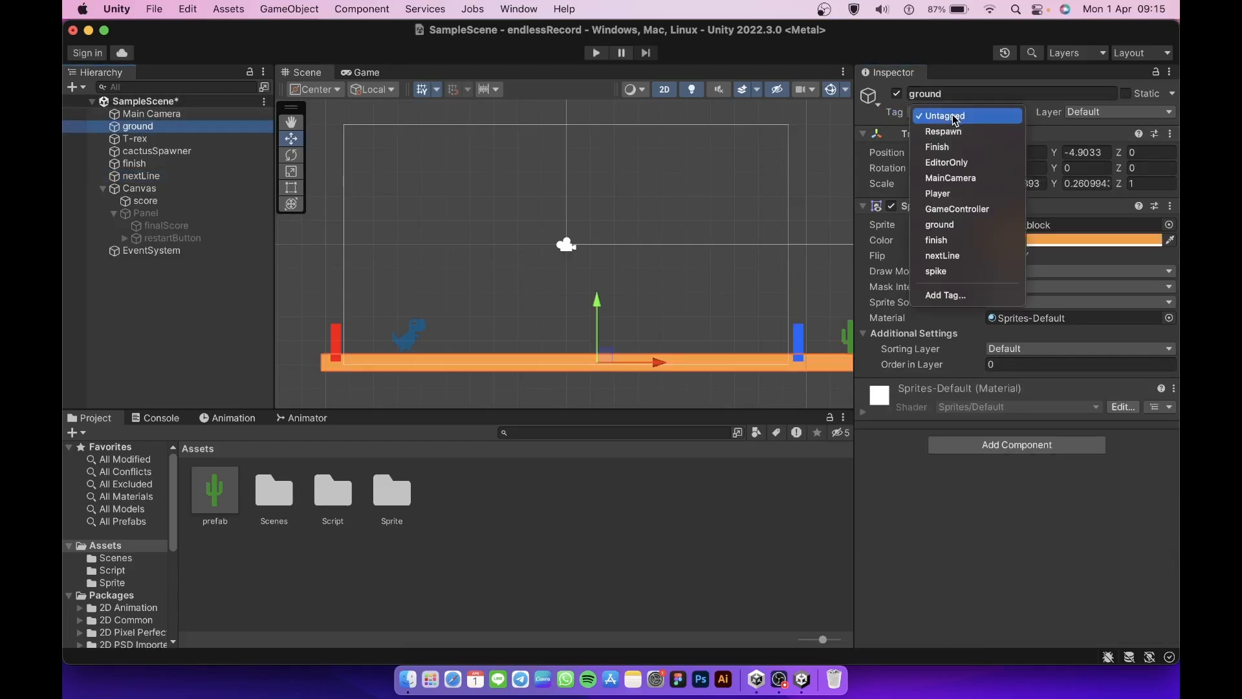
pyautogui.click(953, 226)
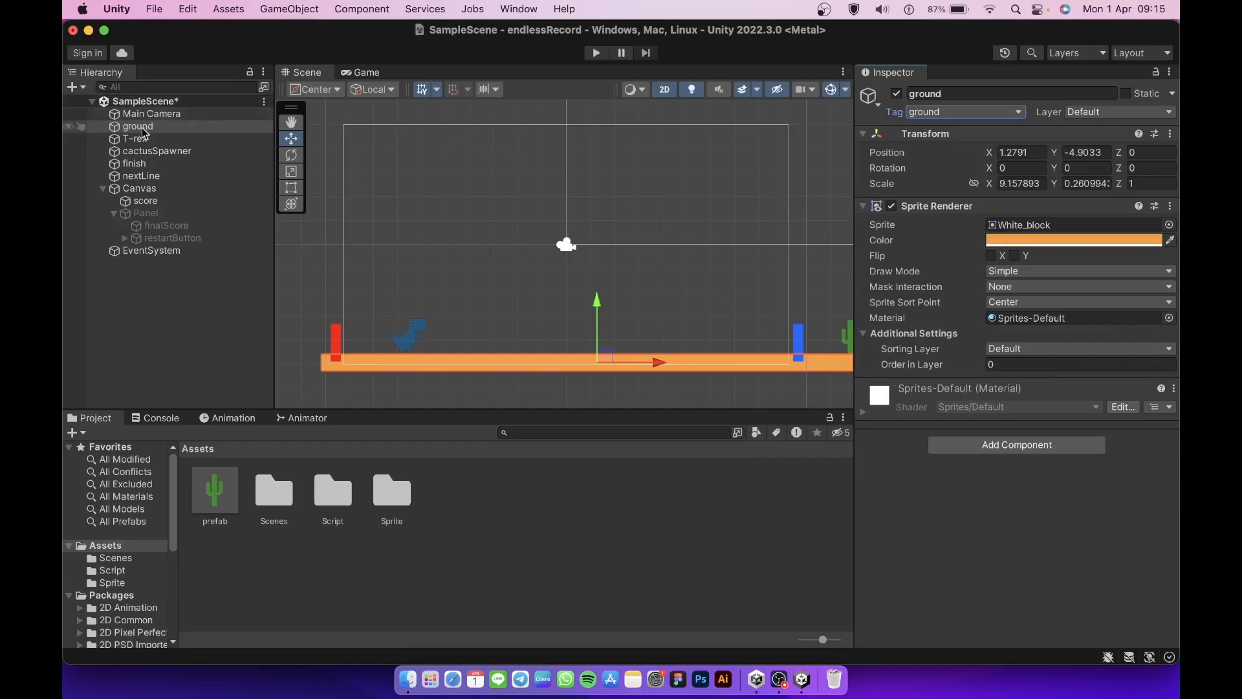
pyautogui.click(1002, 445)
pyautogui.write('box')
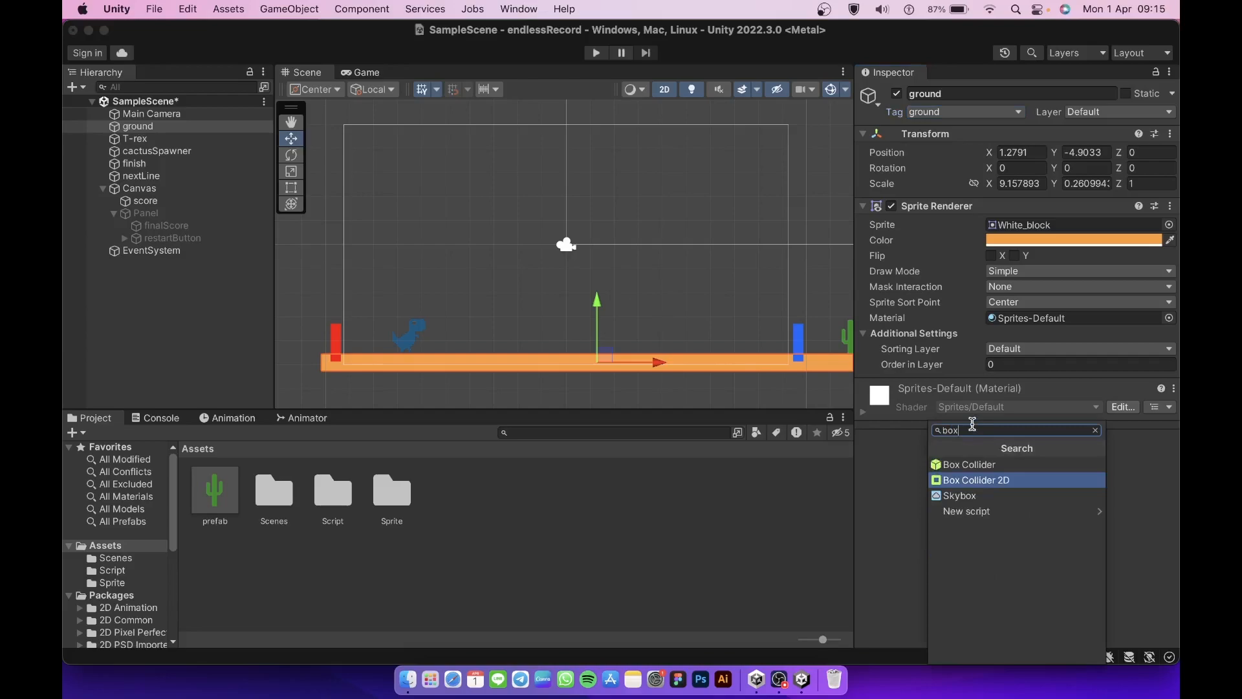
pyautogui.click(974, 478)
pyautogui.scroll(-1, 914, 521)
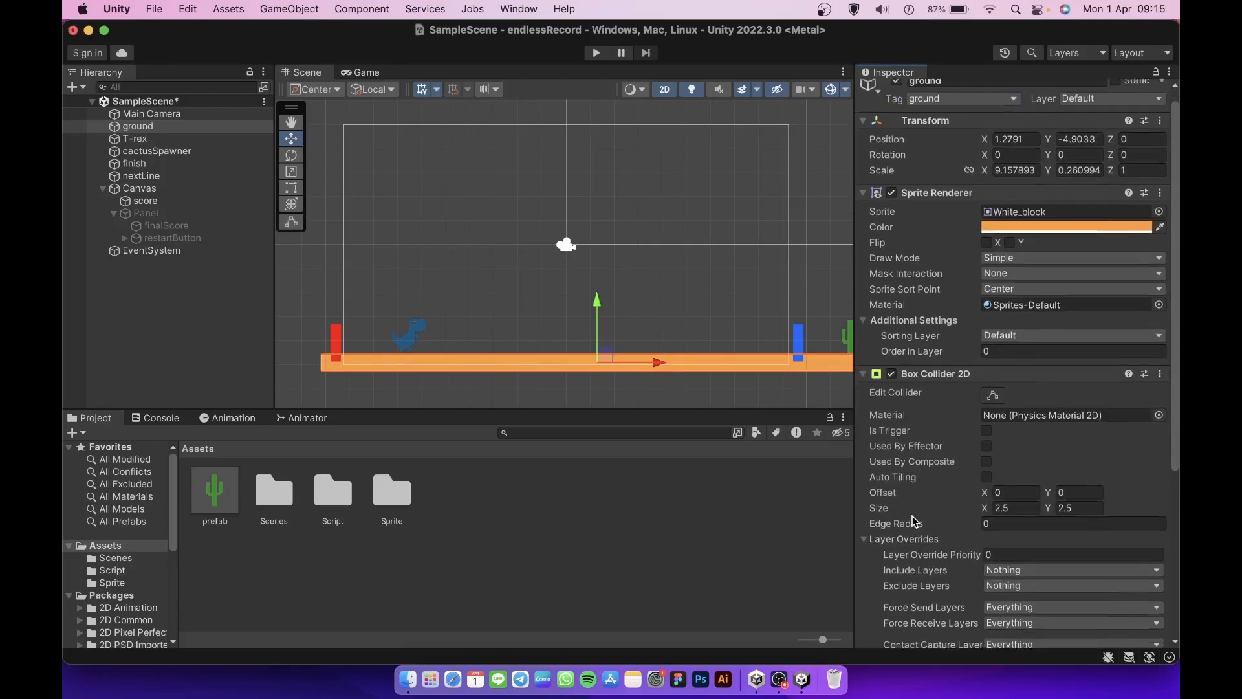
pyautogui.scroll(-5, 913, 521)
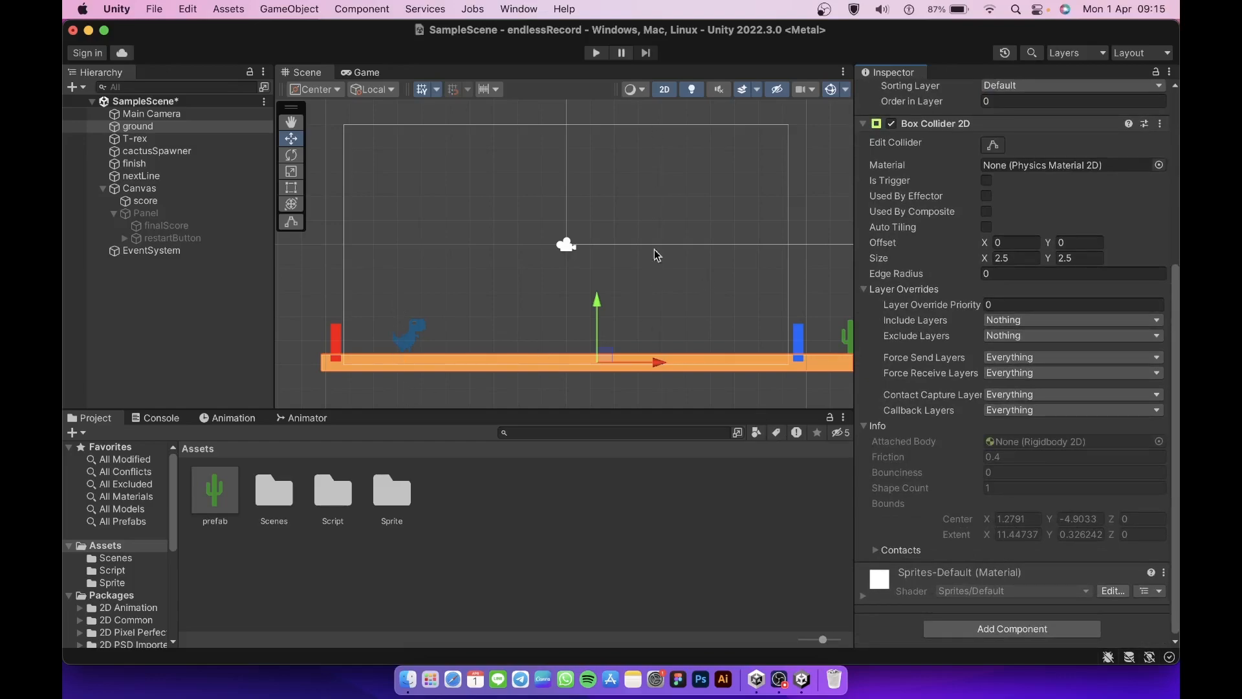
# Play-test the game, making the T-rex jump, and stop the playback
pyautogui.click(599, 57)
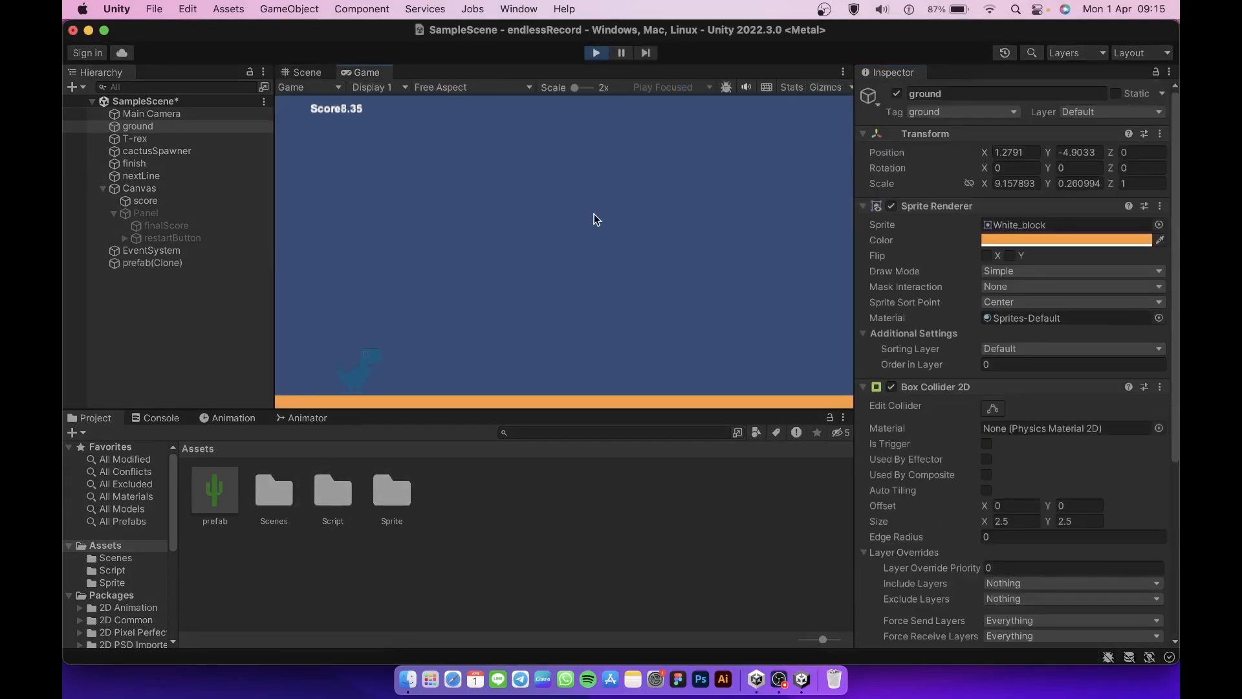
pyautogui.press('space')
pyautogui.click(604, 55)
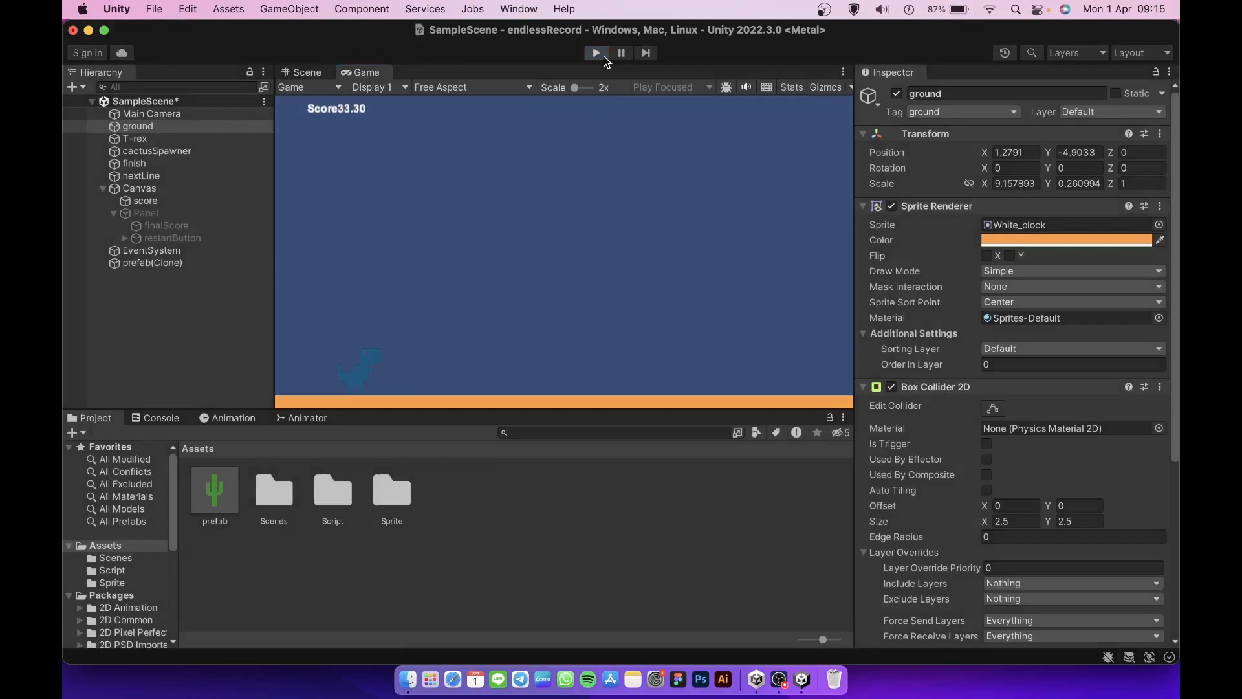
# Check the Console output, the T-rex's Player Script values and the cactusSpawner's collider and Spike Generator settings
pyautogui.click(149, 418)
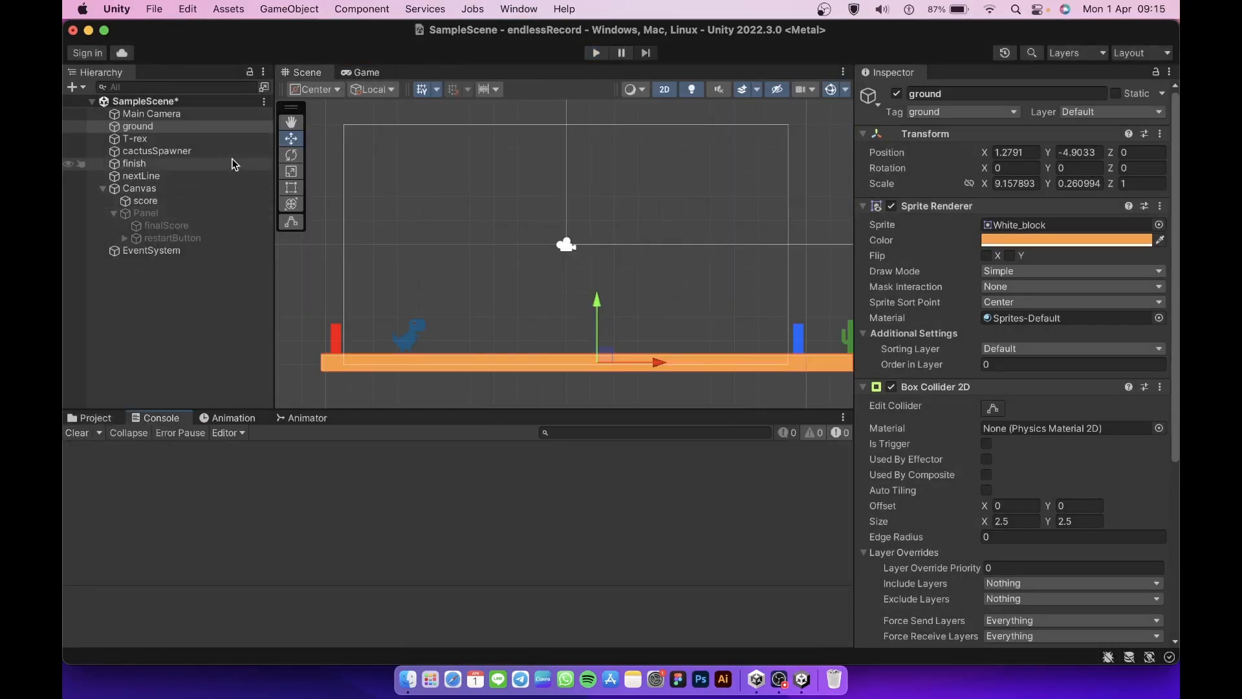
pyautogui.click(170, 140)
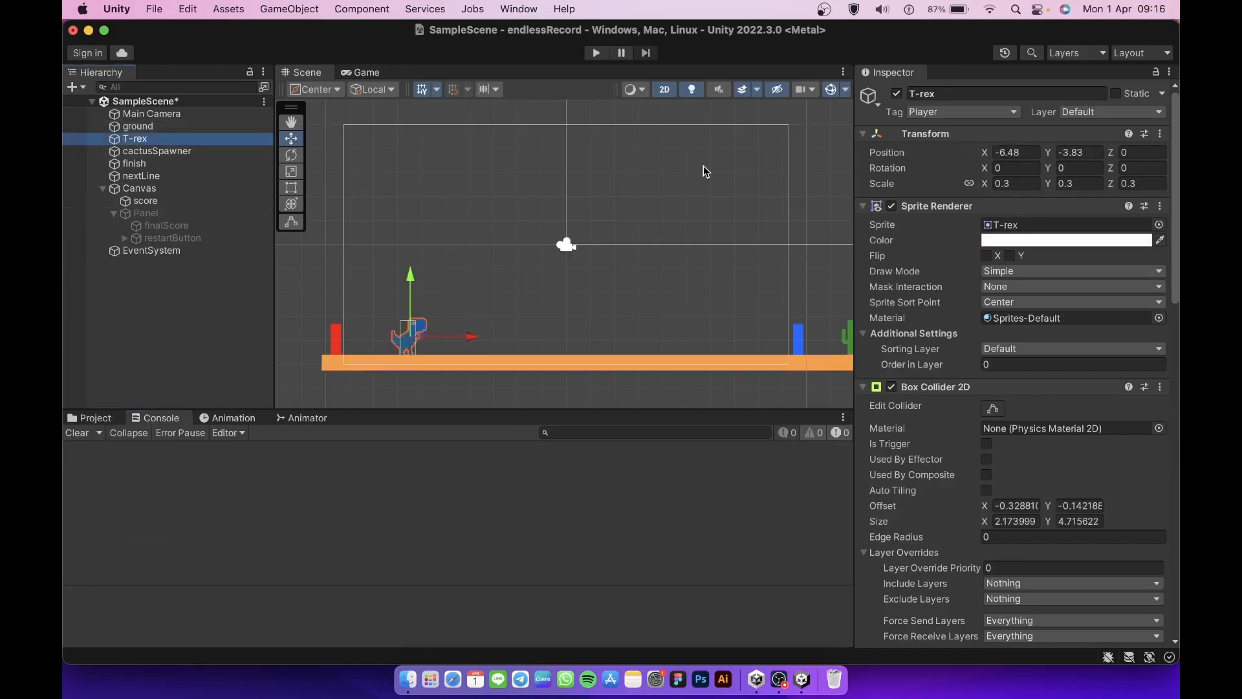
pyautogui.scroll(-15, 901, 530)
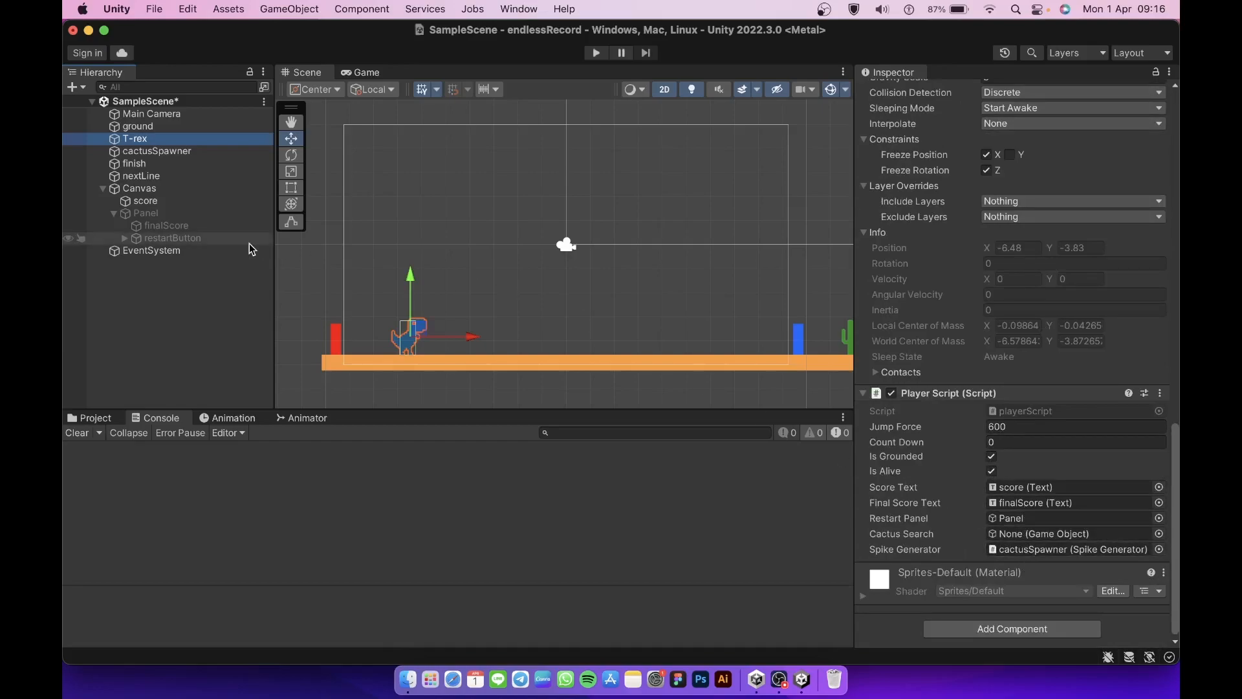
pyautogui.click(155, 154)
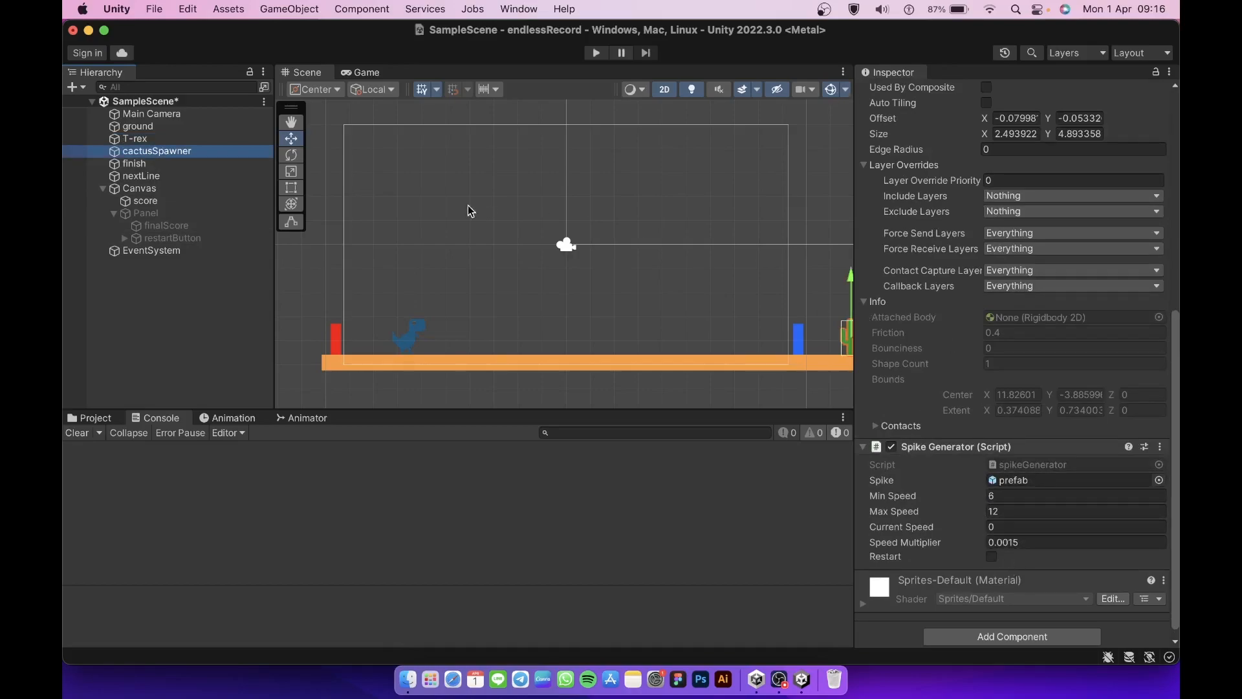
pyautogui.scroll(2, 901, 178)
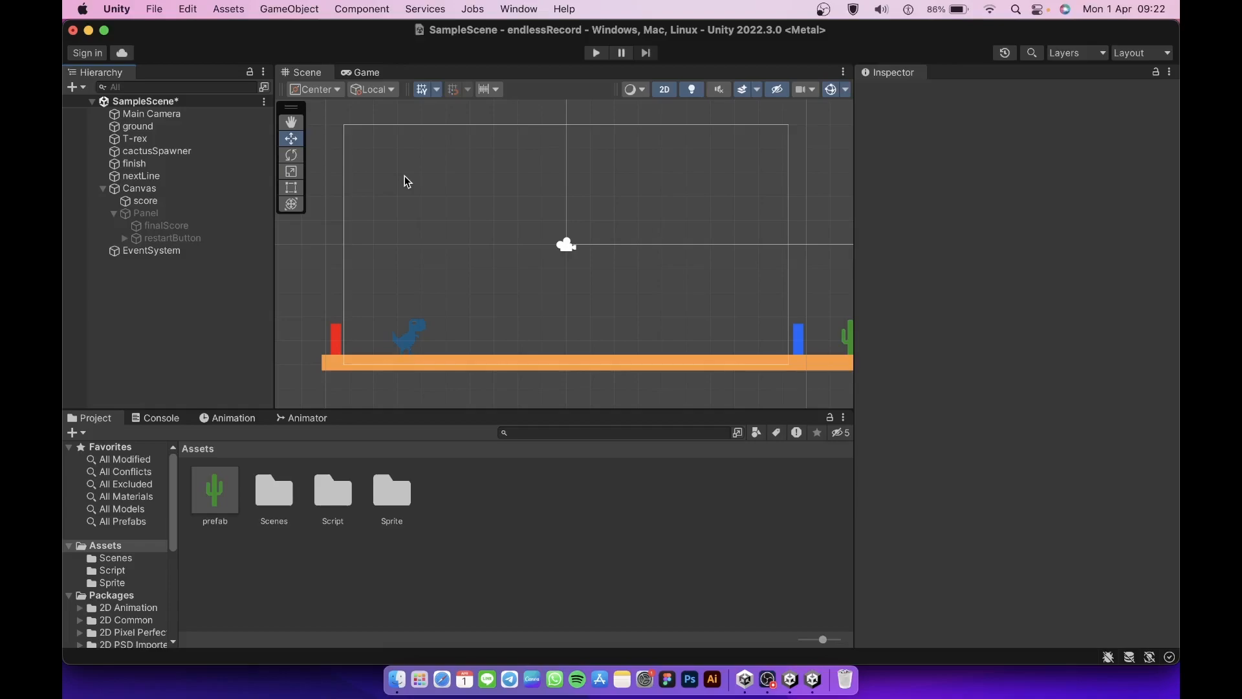
# Add a Box Collider 2D component to the cactusSpawner object and remove that component again
pyautogui.click(200, 152)
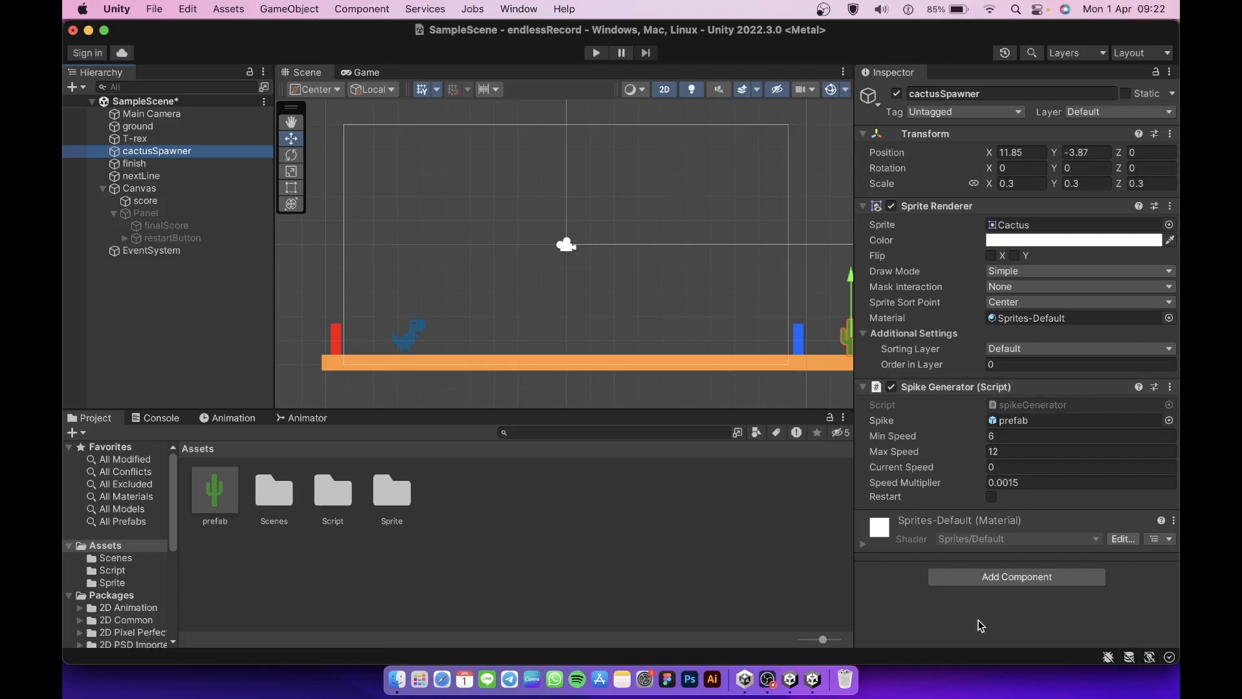
pyautogui.click(982, 577)
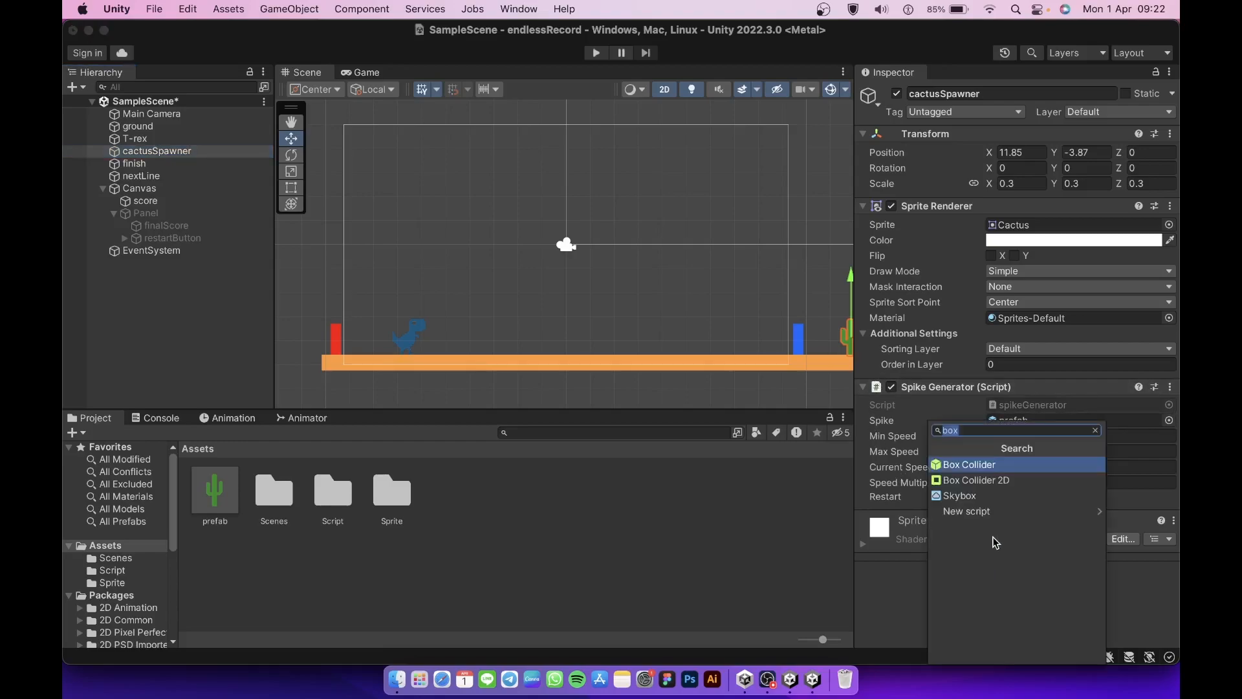
pyautogui.click(1006, 485)
pyautogui.scroll(-10, 887, 580)
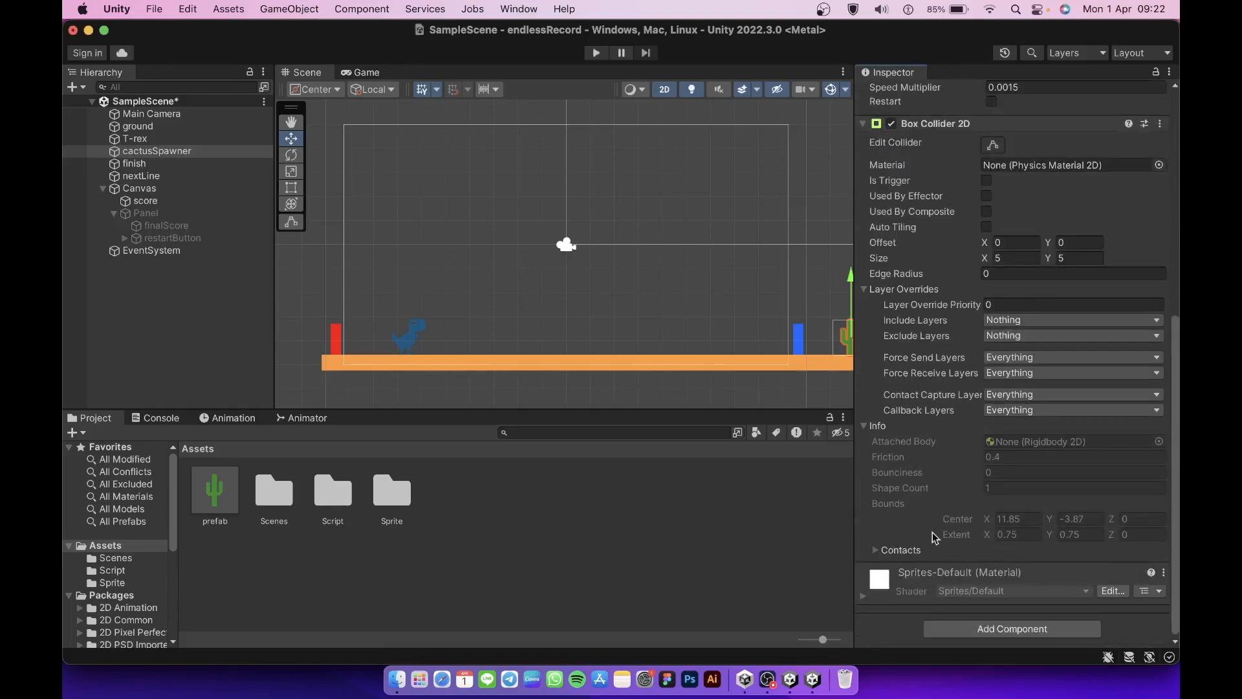
pyautogui.scroll(3, 1089, 230)
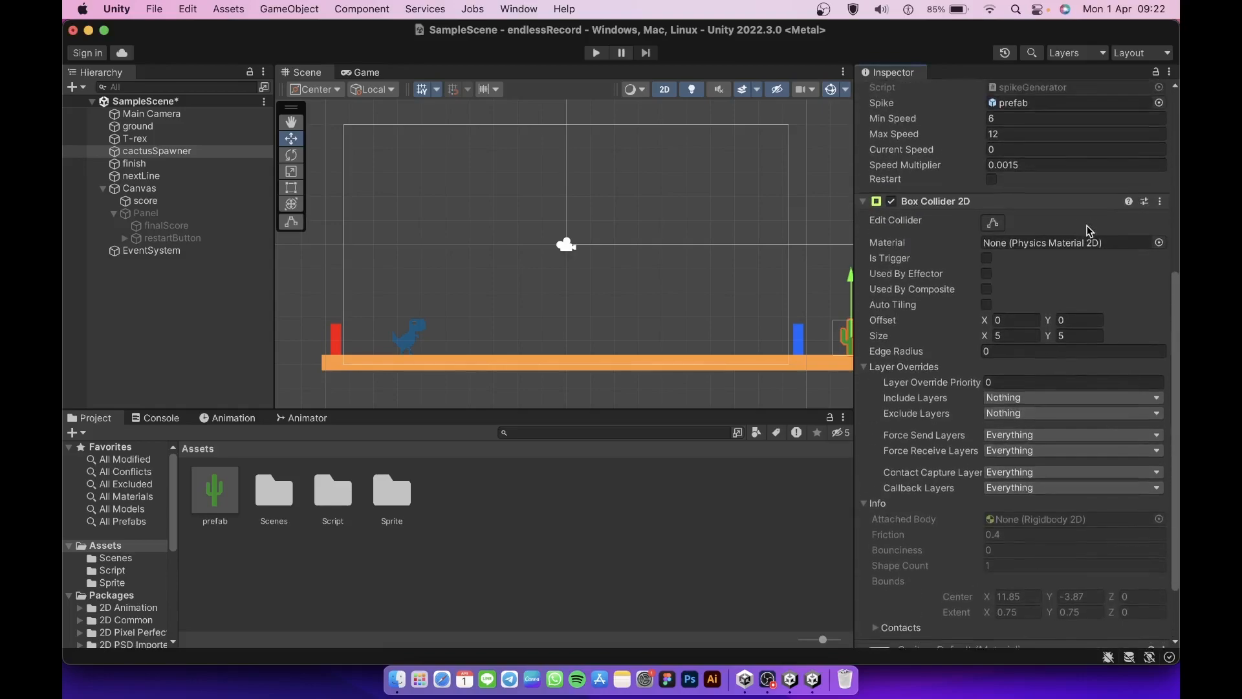
pyautogui.click(1161, 207)
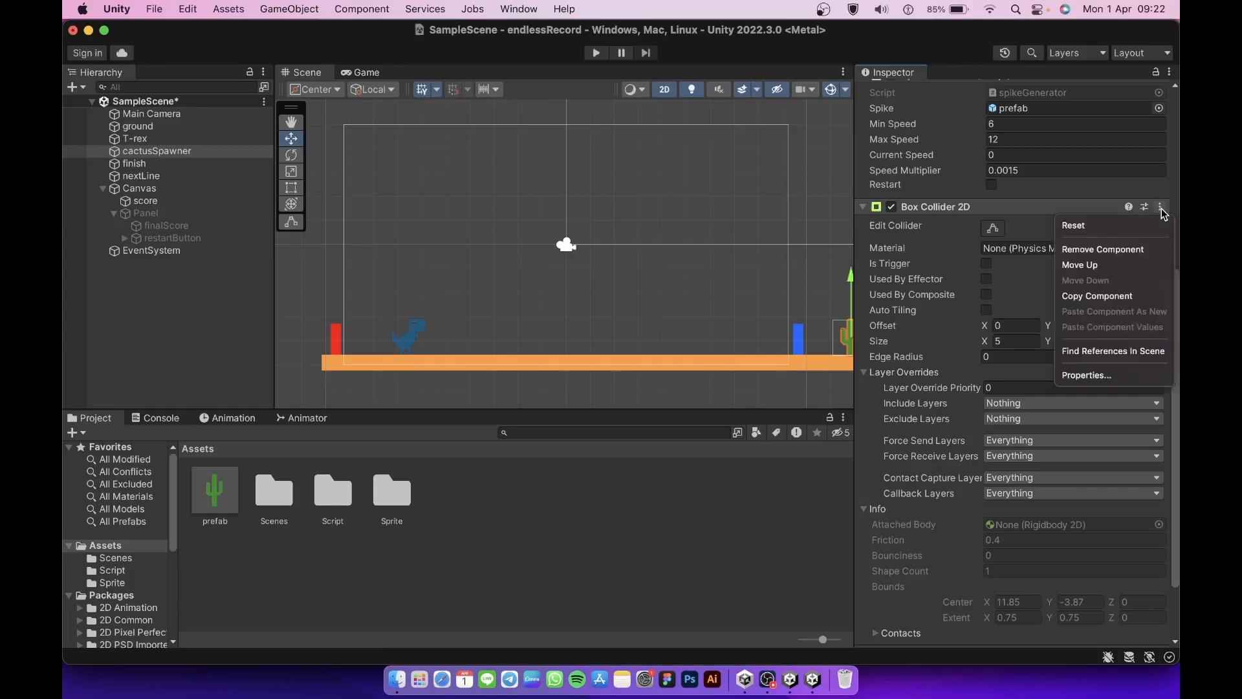
pyautogui.click(1093, 251)
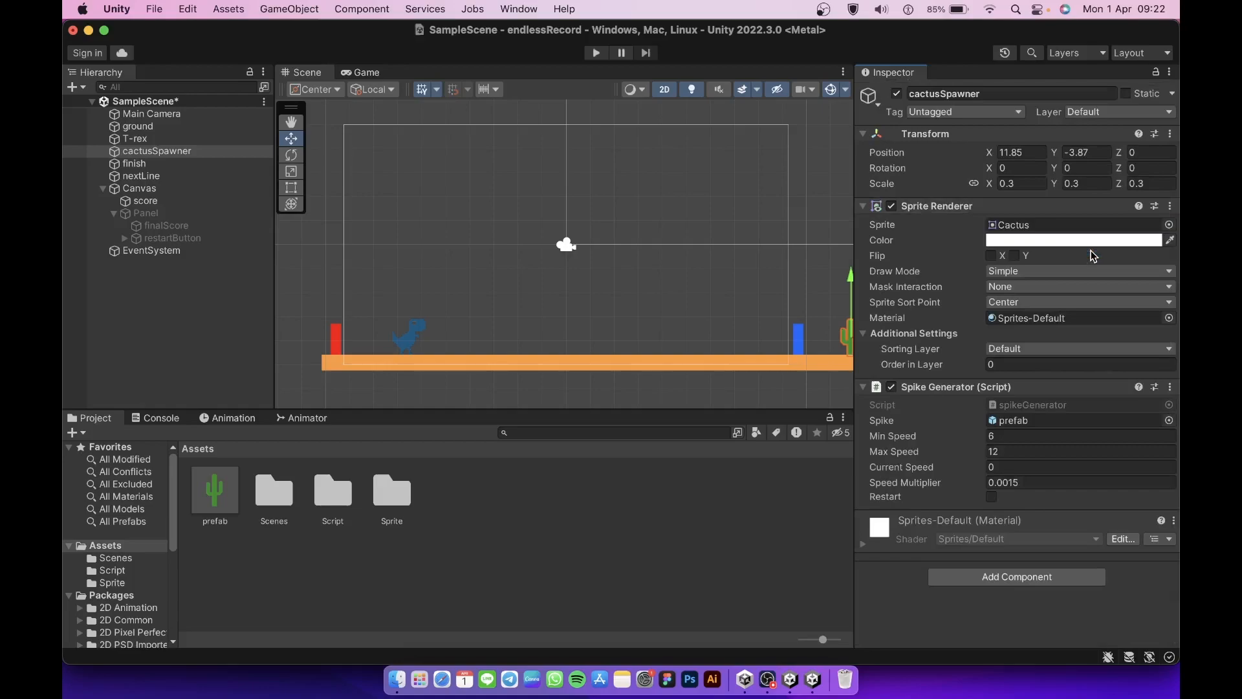
# Play-test the game, stop the playback, and check the Max Speed value in the cactusSpawner's Spike Generator script
pyautogui.click(595, 57)
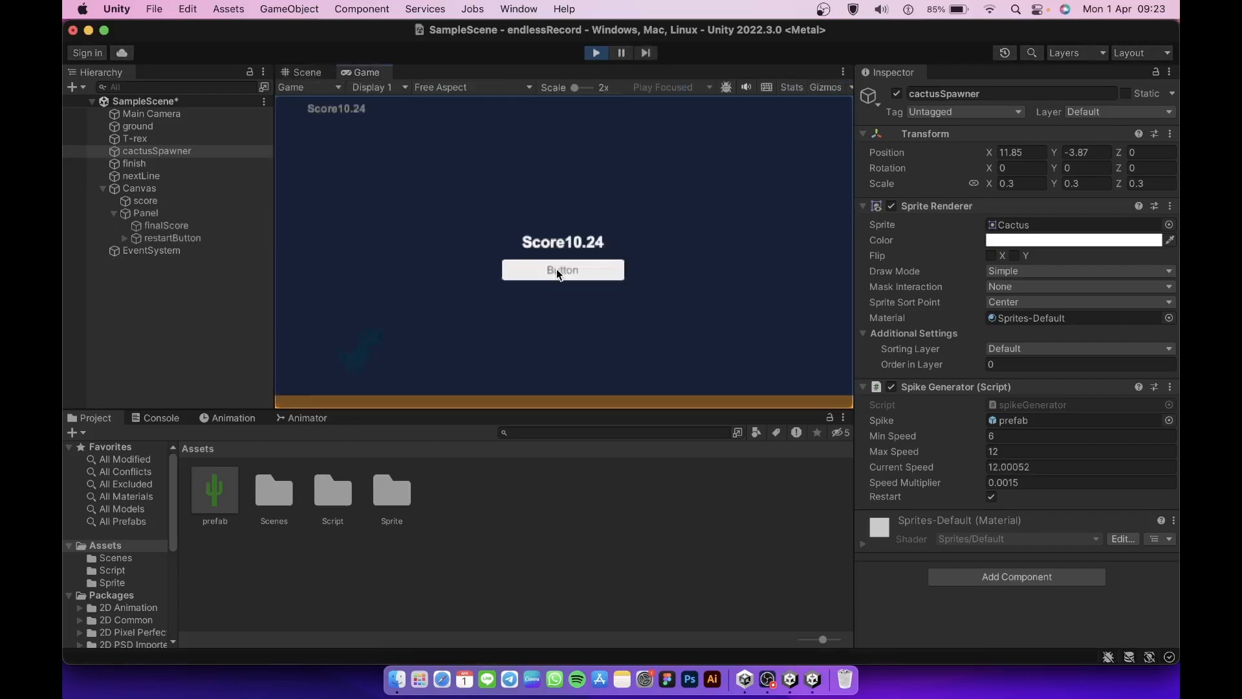
pyautogui.click(603, 53)
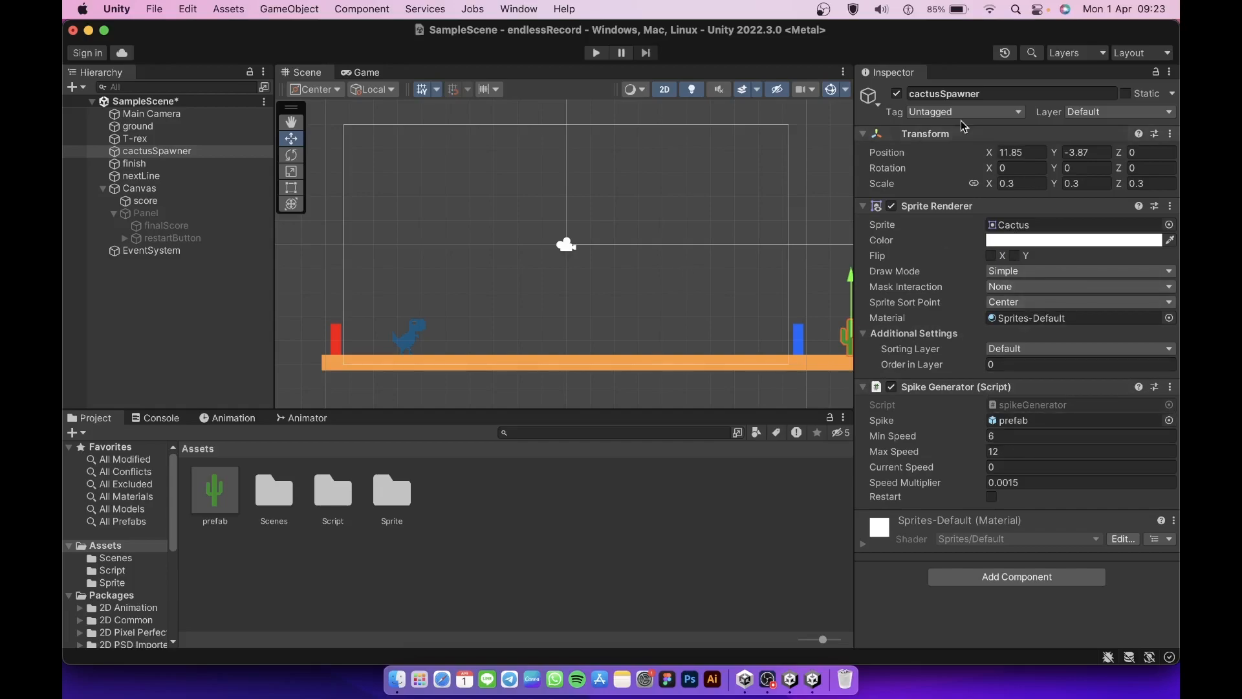
pyautogui.click(1014, 452)
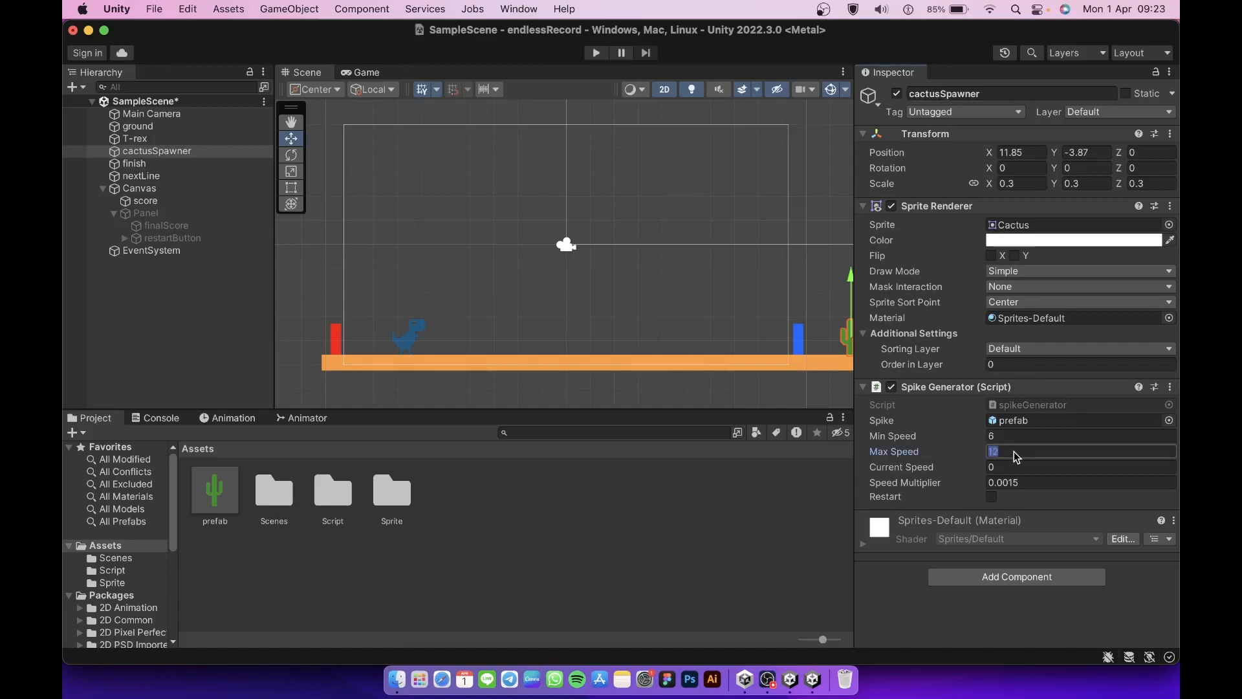
pyautogui.click(740, 562)
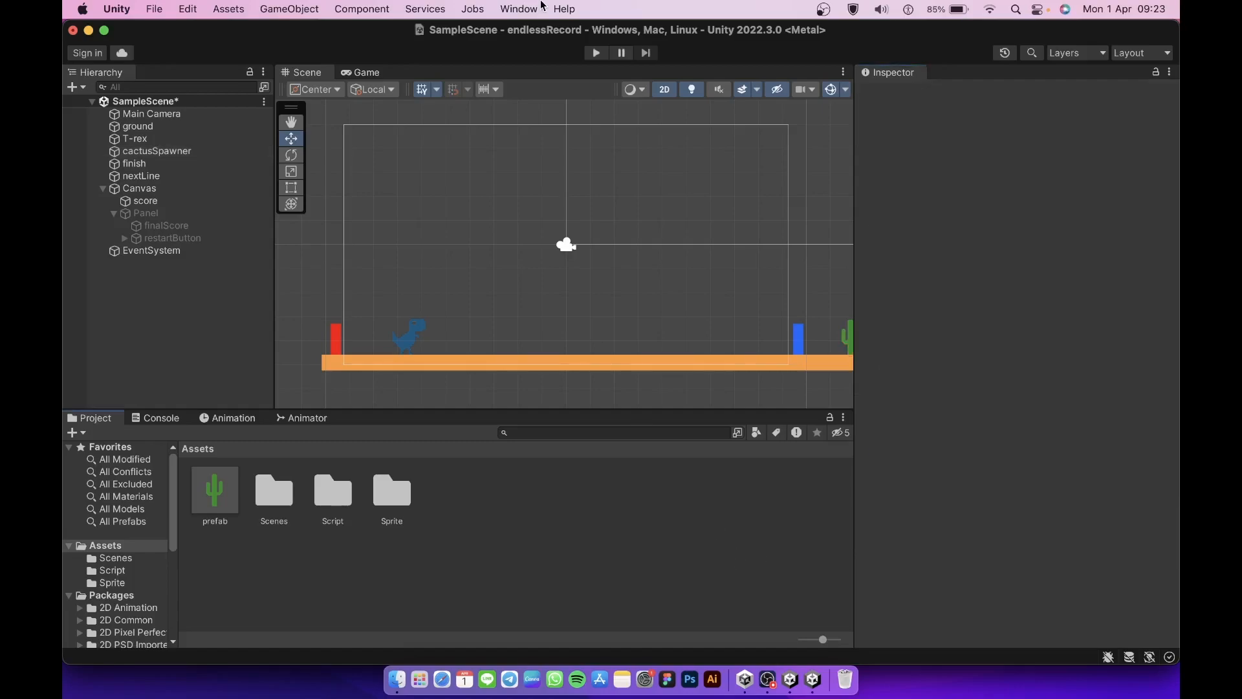
# Run the game with nothing selected and make the T-rex jump over the oncoming cactus obstacles
pyautogui.click(593, 55)
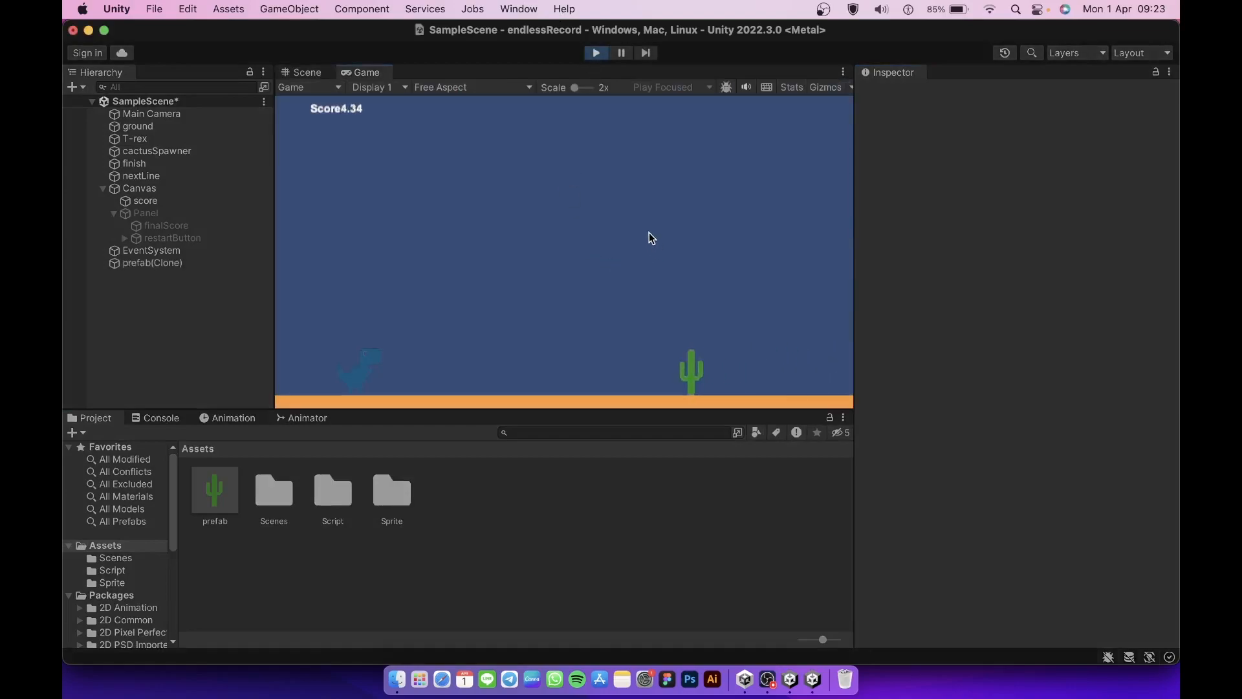
pyautogui.press('space')
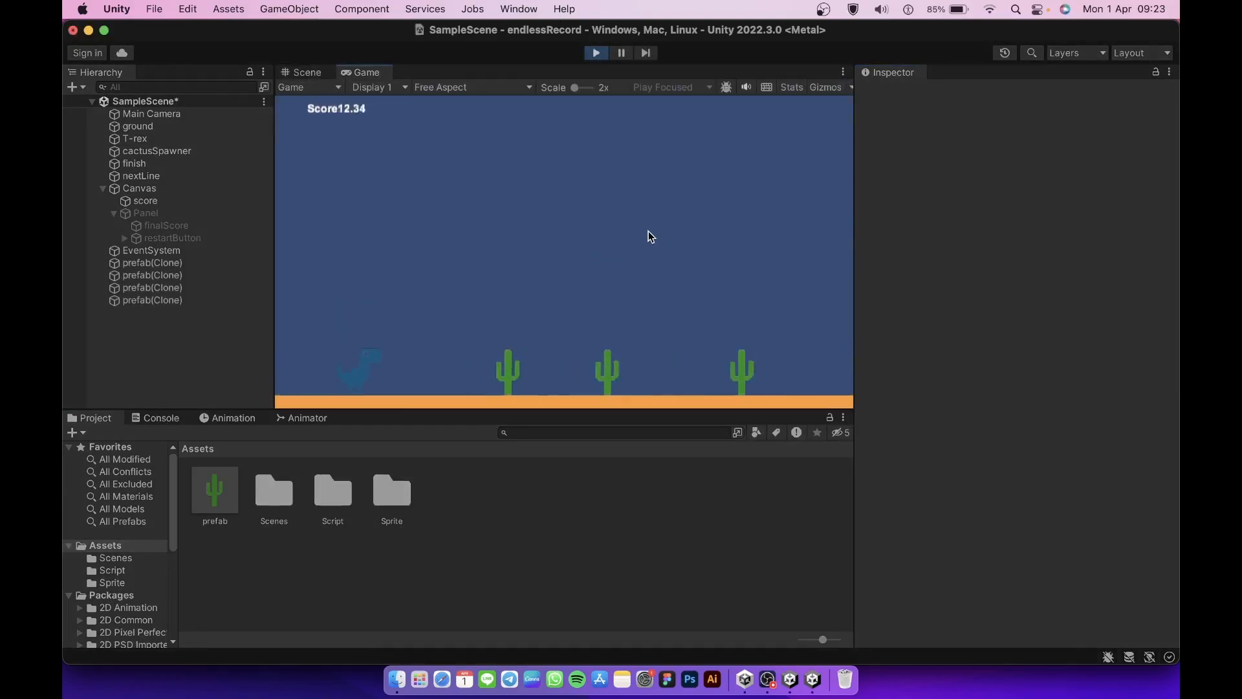
pyautogui.press('space')
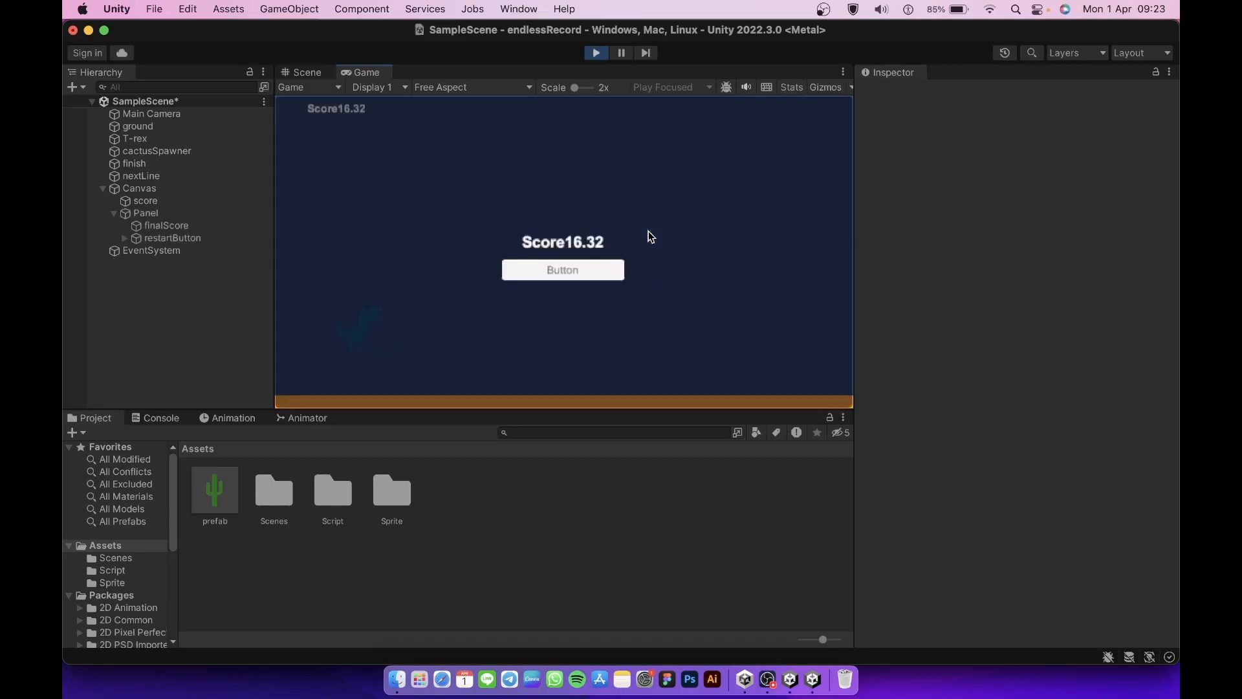